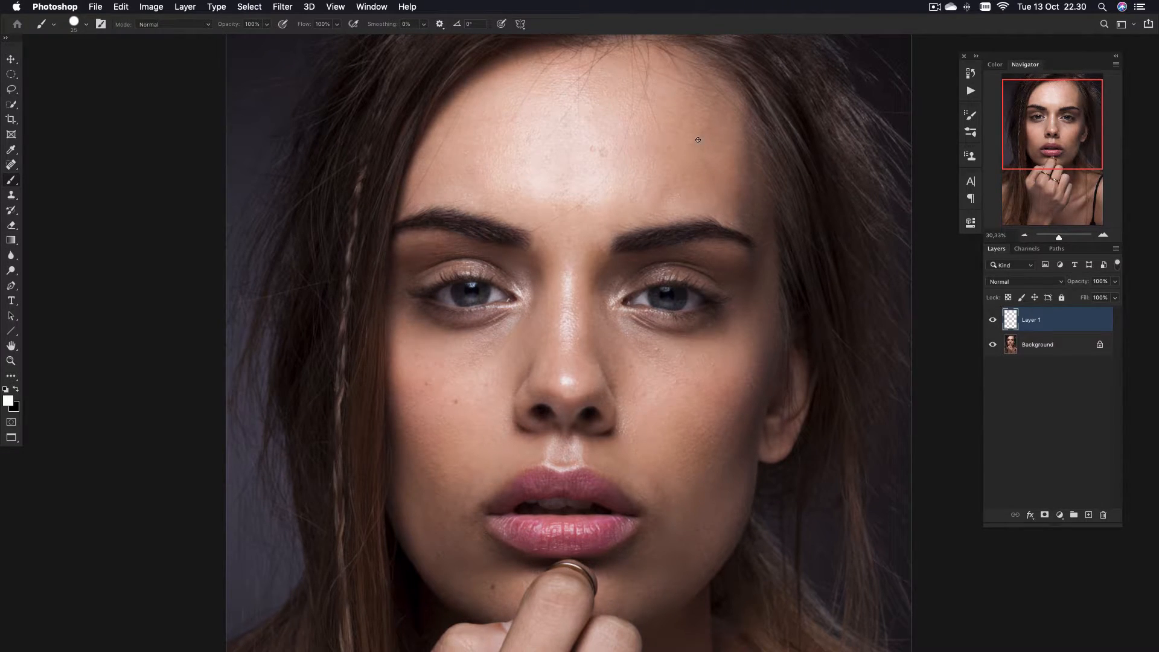
- Circle the skin blemishes on the forehead, cheeks, chin and hand with white brush strokes on Layer 1
left_click_drag(689, 145, 690, 147)
left_click_drag(603, 162, 584, 144)
left_click_drag(652, 343, 651, 355)
mouse_move(454, 397)
left_mouse_down()
mouse_move(423, 379)
mouse_move(481, 382)
mouse_move(514, 431)
mouse_move(536, 325)
mouse_move(541, 407)
mouse_move(500, 398)
left_mouse_up()
scroll(508, 499, "down", 6)
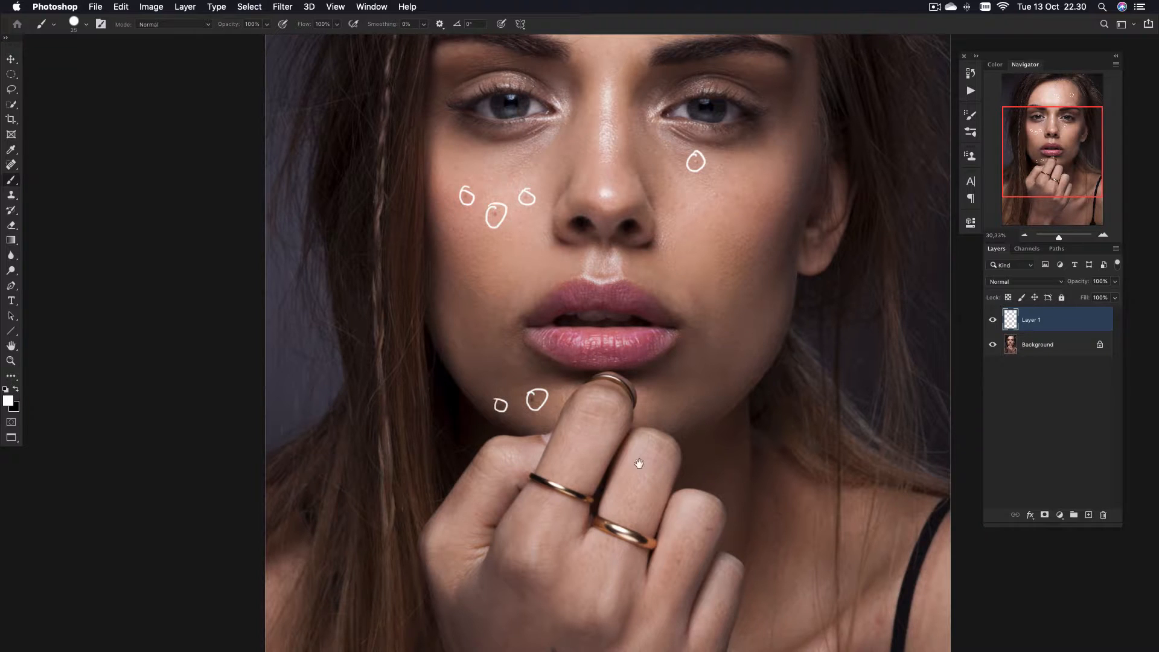
left_click_drag(640, 462, 621, 237)
left_click_drag(520, 435, 527, 447)
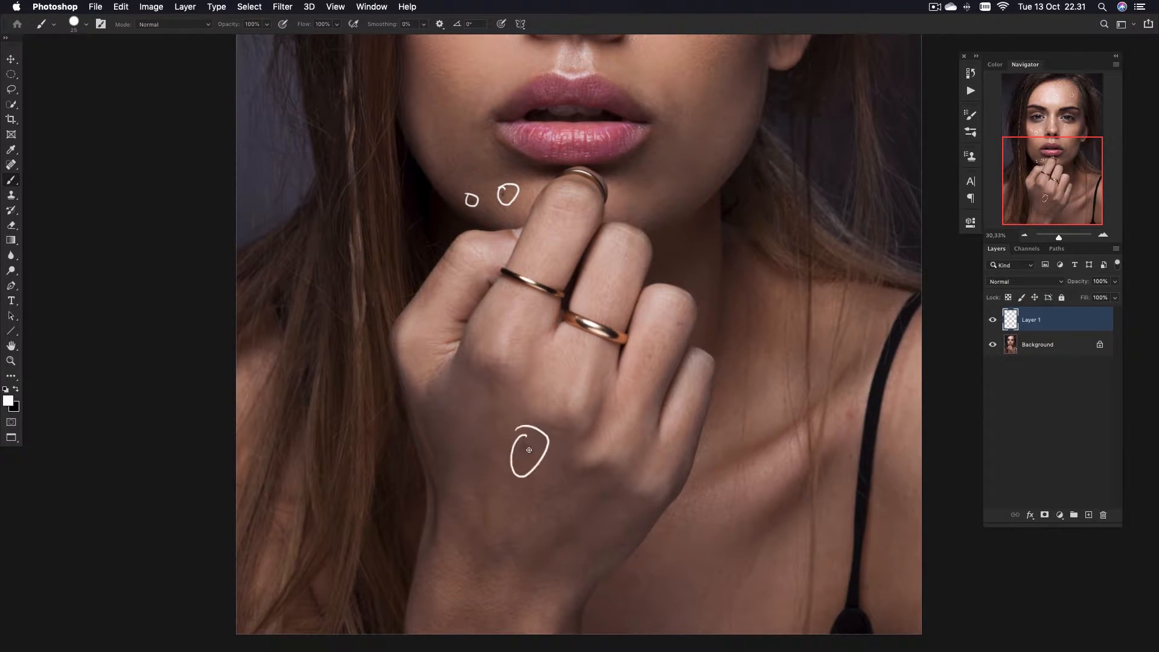
left_click_drag(616, 398, 568, 486)
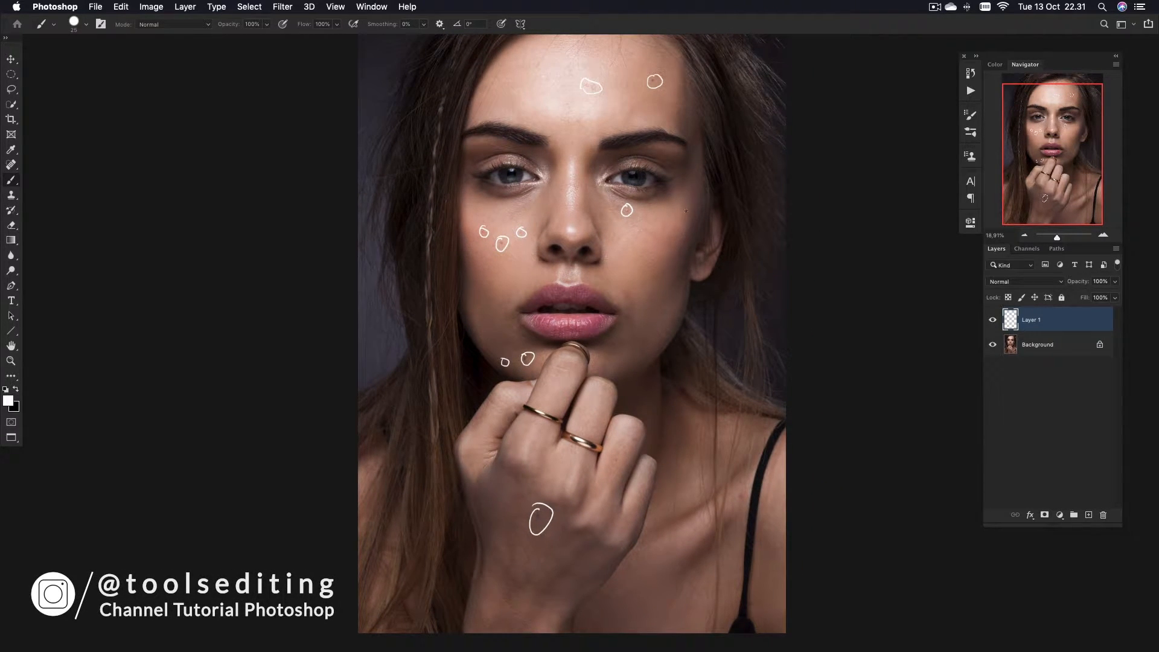
- Outline the uneven areas on the shaded cheek, temple and central forehead, and circle the red spot on the shoulder
mouse_move(687, 201)
left_mouse_down()
mouse_move(661, 283)
mouse_move(682, 294)
mouse_move(700, 196)
left_mouse_up()
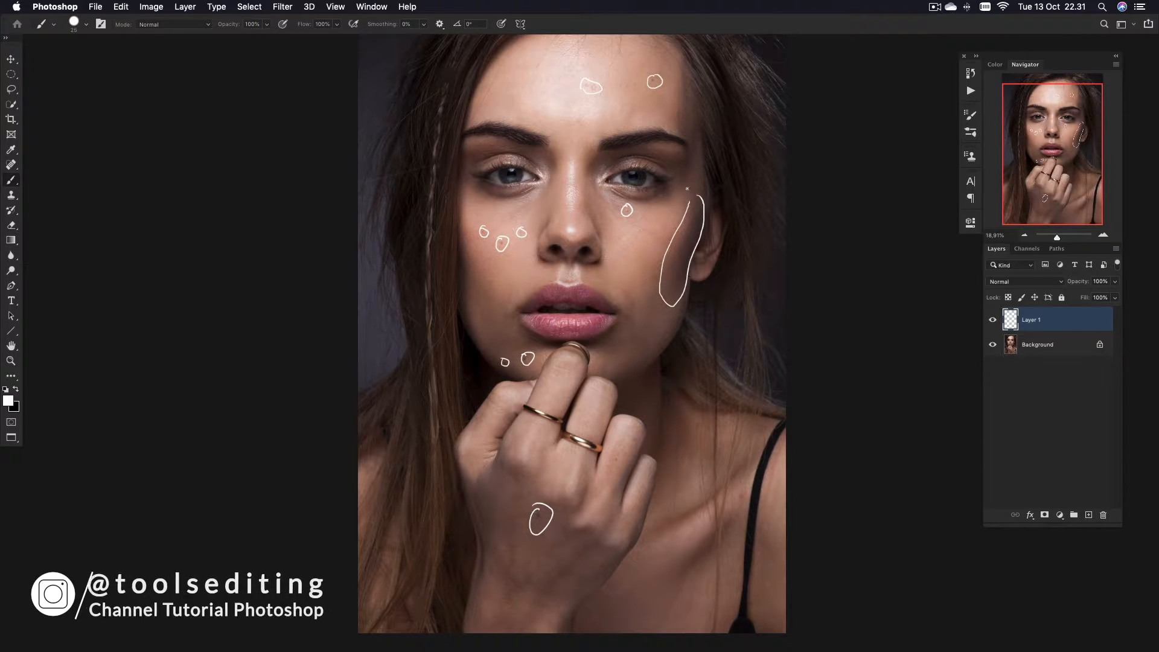
mouse_move(673, 62)
left_mouse_down()
mouse_move(665, 119)
mouse_move(693, 147)
mouse_move(692, 94)
left_mouse_up()
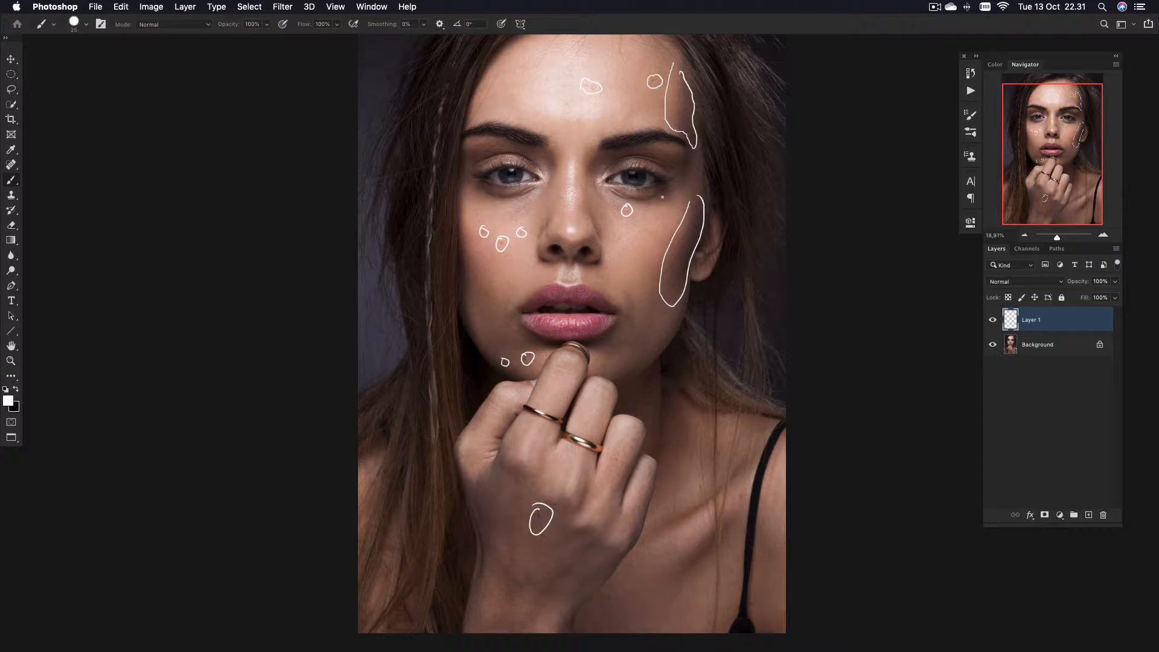
left_click_drag(652, 134, 647, 208)
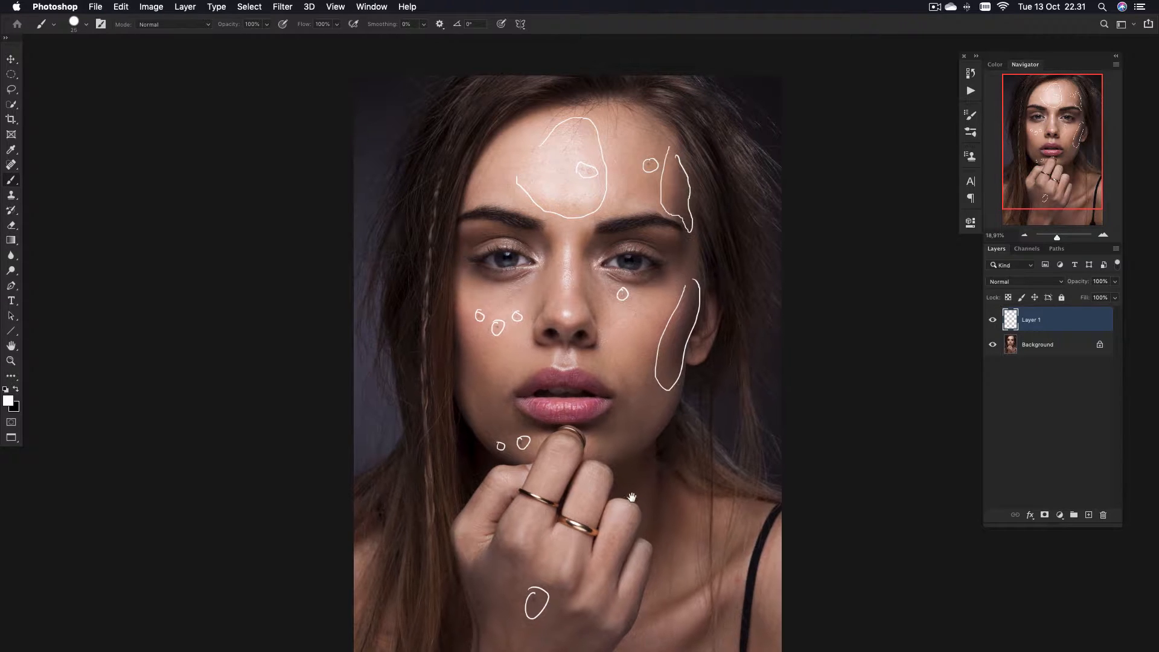
scroll(716, 465, "down", 5)
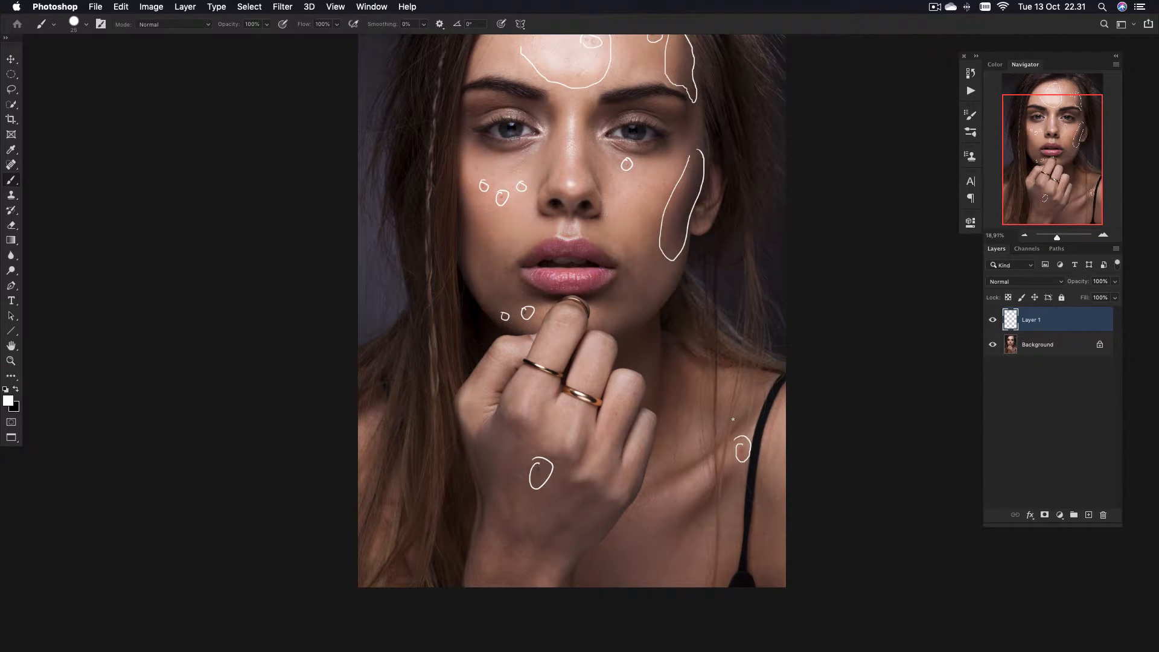
- Hide Layer 1 with the markings and add a new empty layer directly above Background
left_click(992, 325)
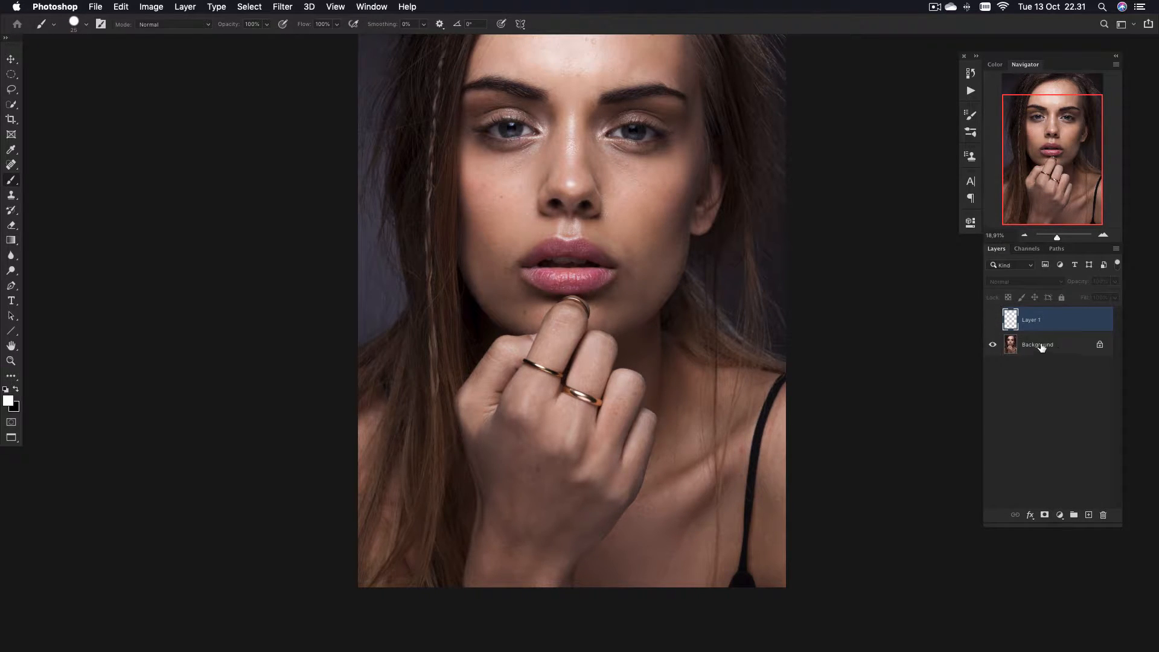
left_click(1042, 349)
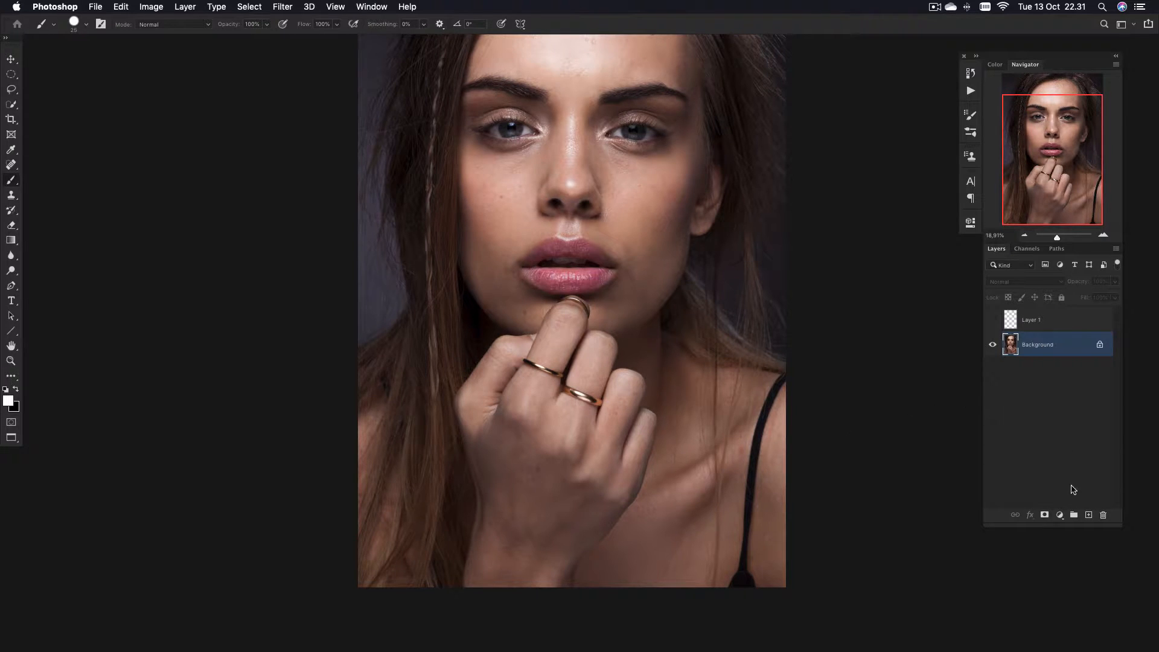
left_click(1089, 514)
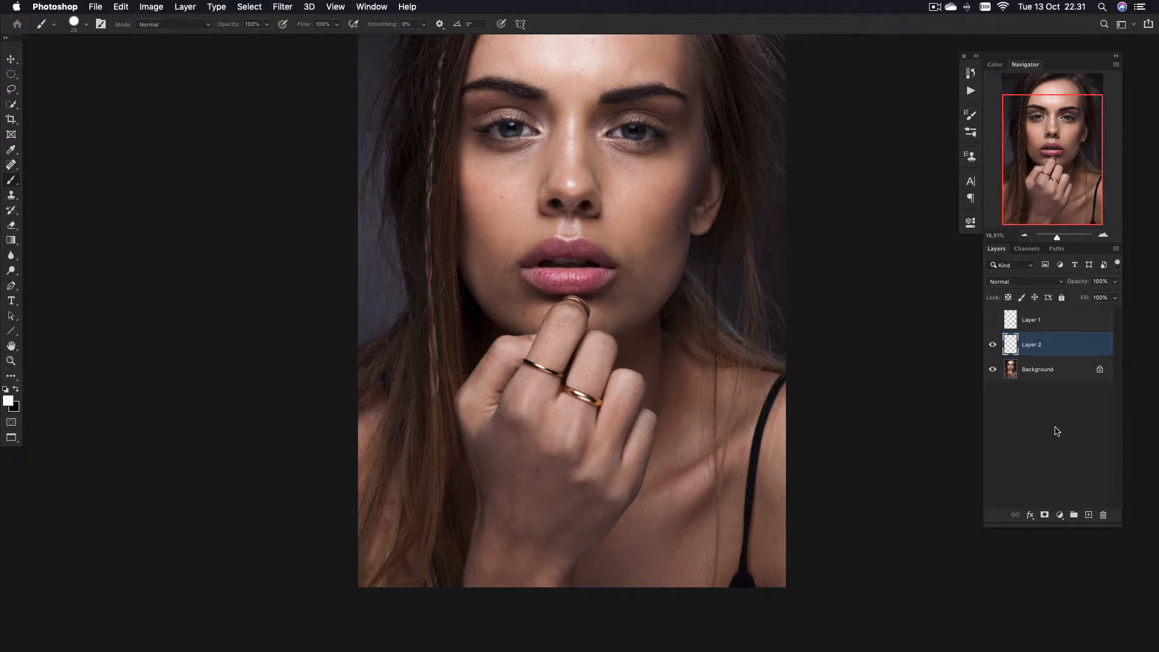
- Remove the mole and the raised blemishes on the forehead with the Spot Healing Brush
left_click(18, 165)
left_click(44, 165)
left_click(19, 165)
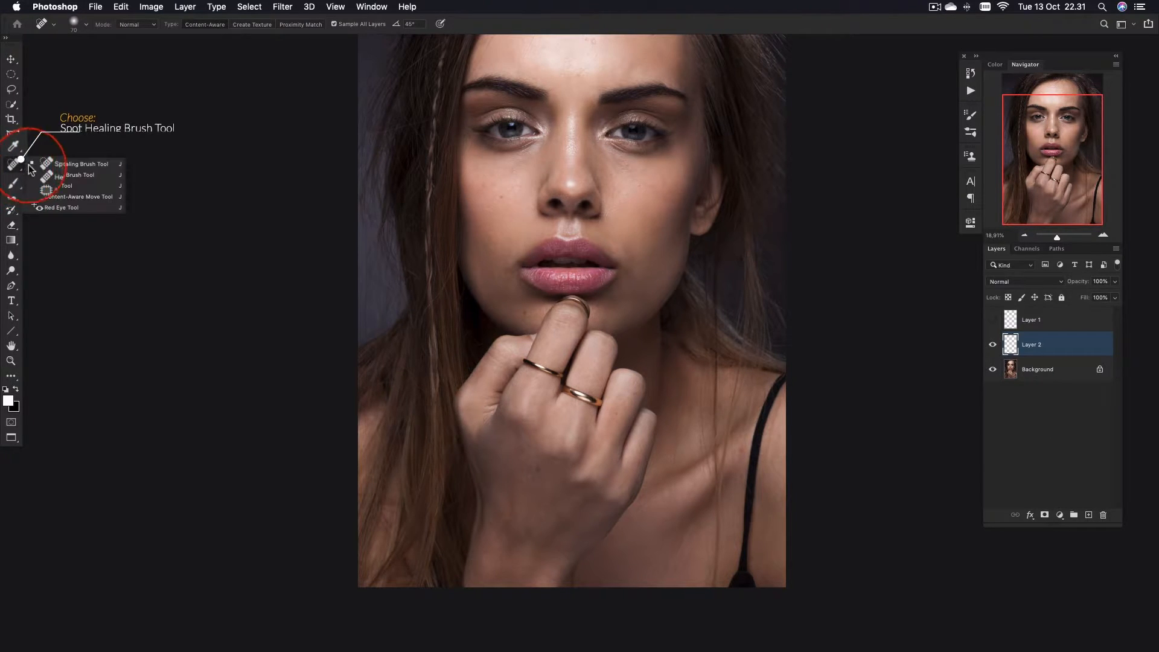
left_click(43, 163)
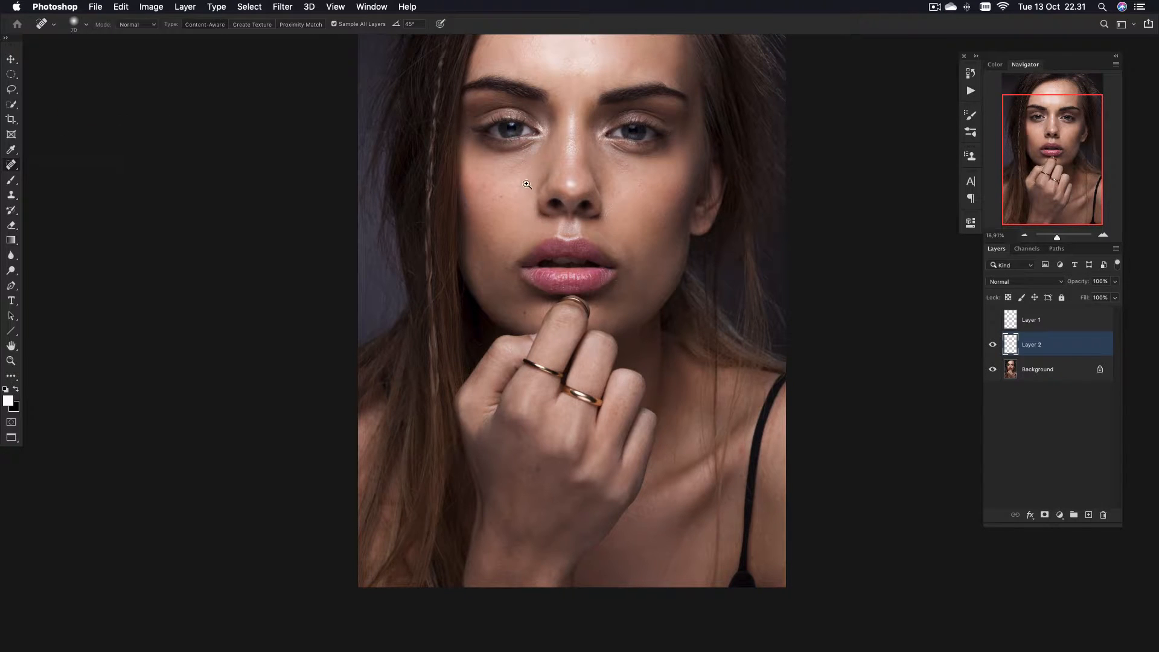
scroll(542, 160, "up", 5)
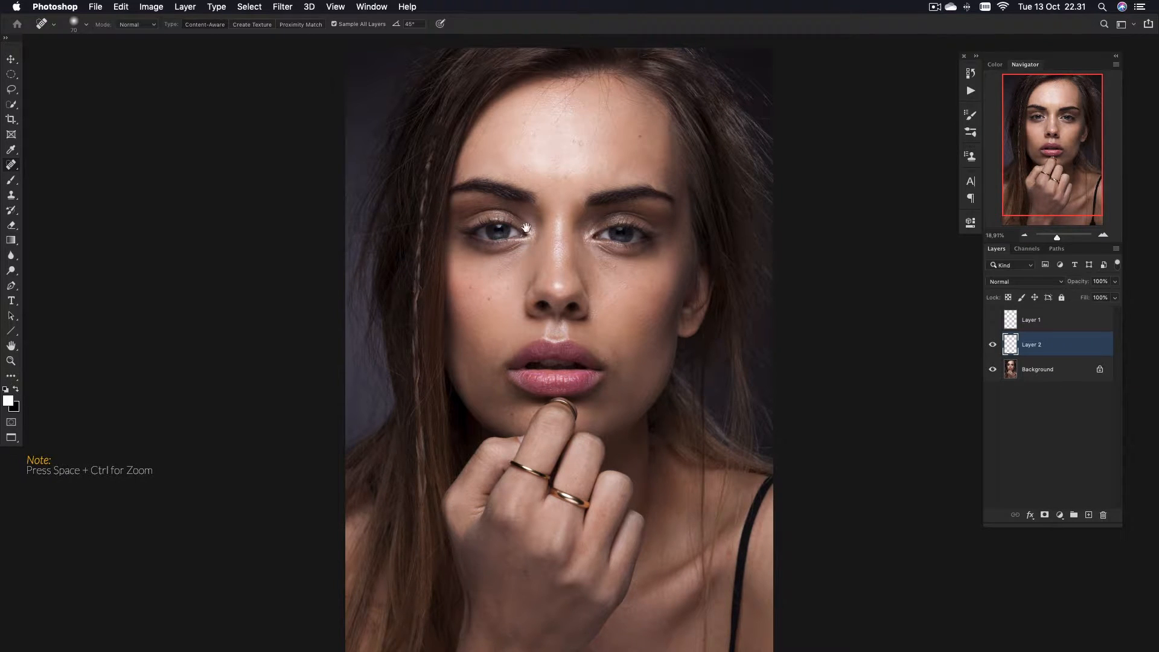
left_click_drag(523, 240, 550, 240)
left_click_drag(588, 179, 584, 272)
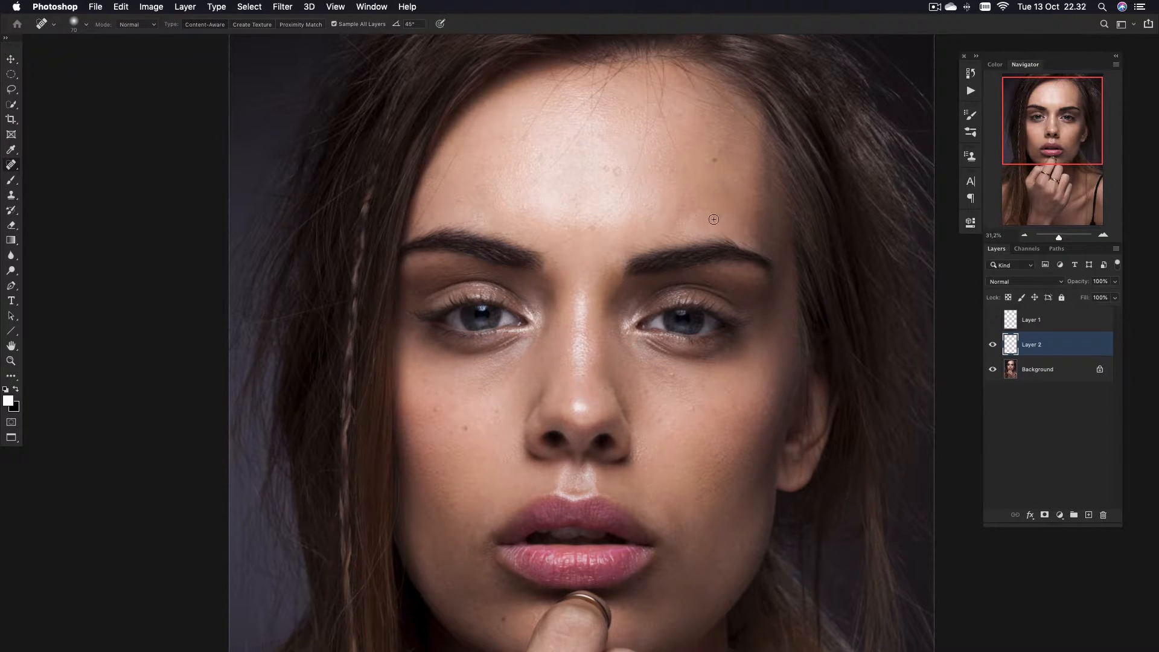
left_click(717, 160)
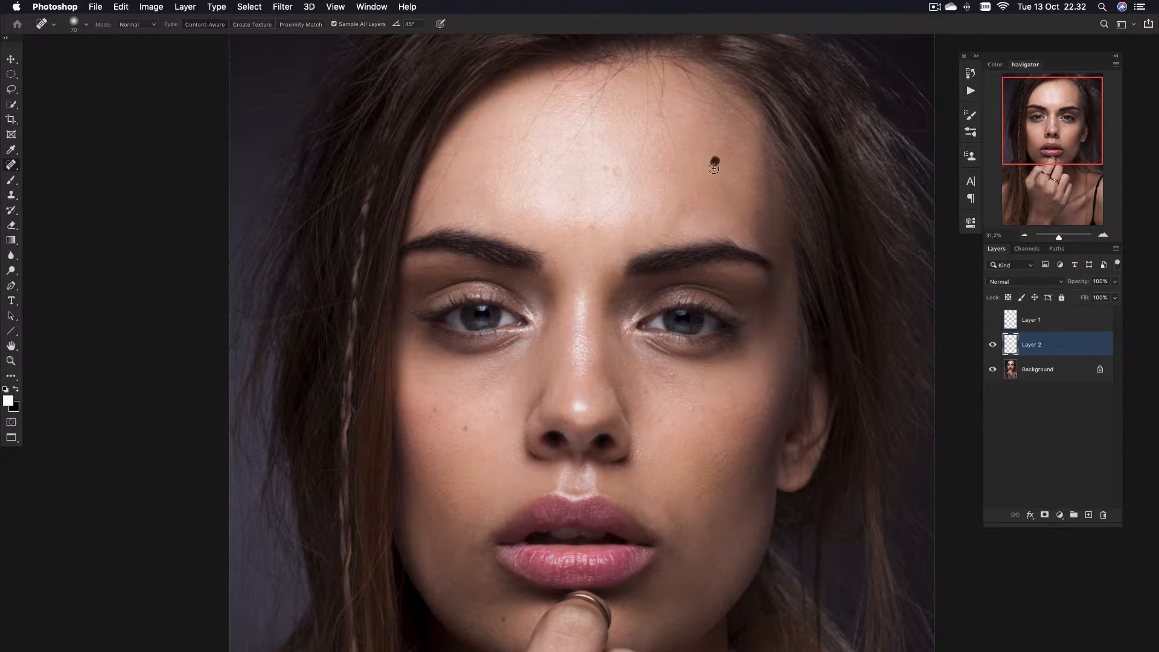
left_click(619, 171)
left_click(607, 173)
- Heal the spots on both cheeks and under the eye, and compare the result with Layer 2 hidden and shown
left_click_drag(561, 320, 581, 222)
left_click(490, 320)
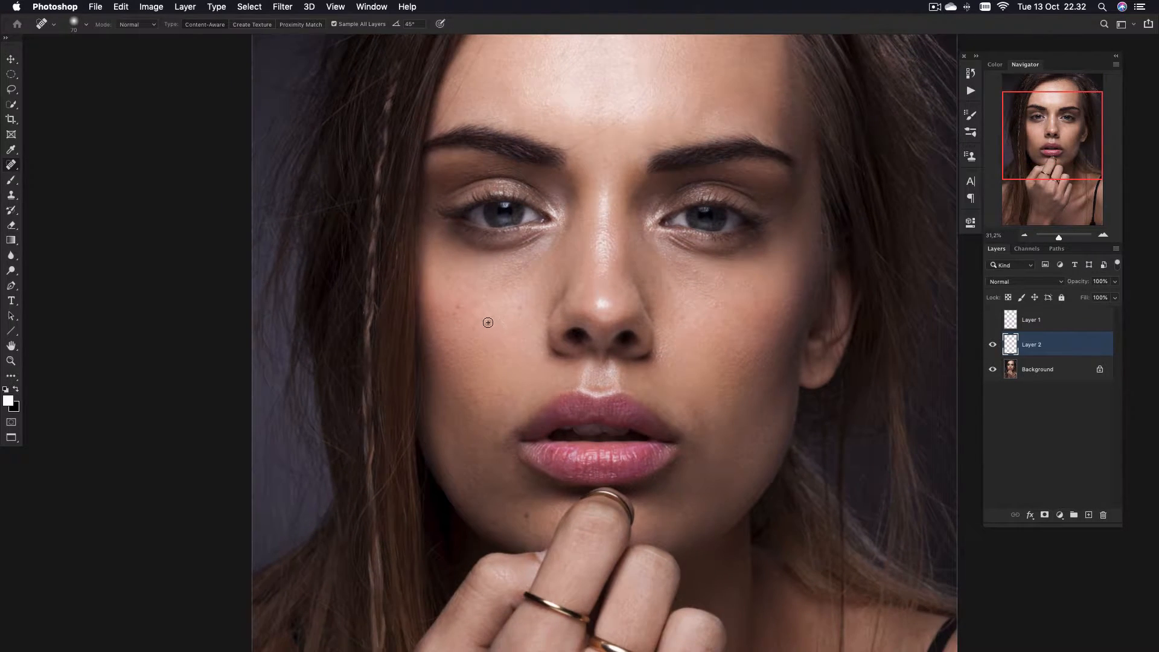
left_click(461, 309)
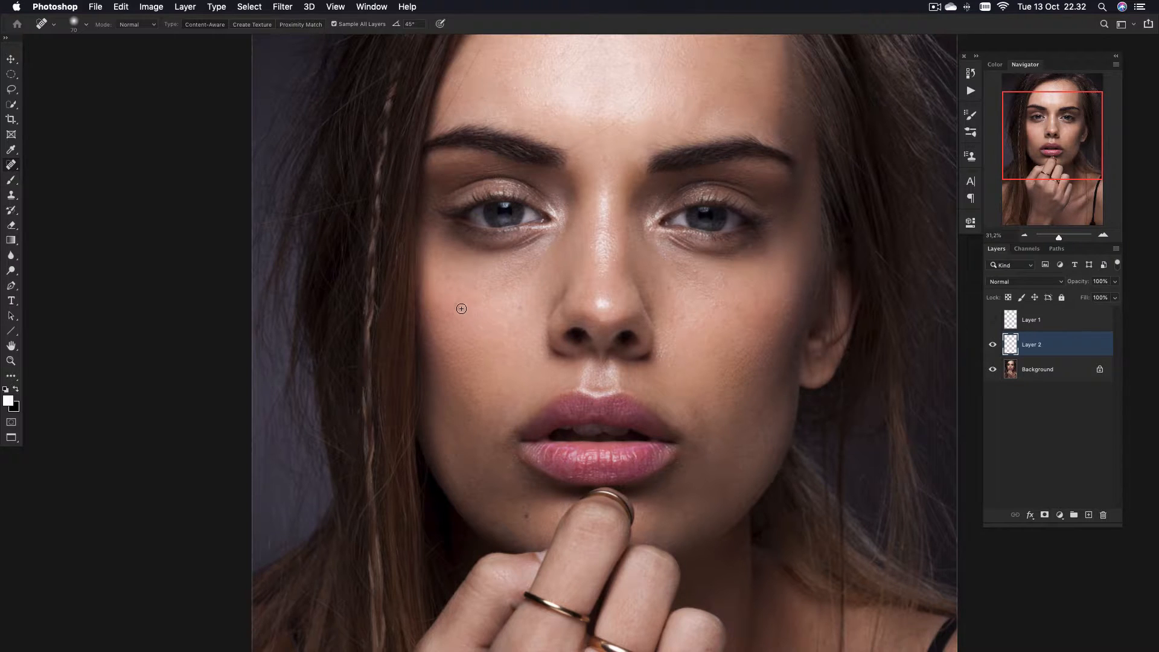
left_click(500, 312)
left_click(677, 317)
left_click(716, 306)
left_click(747, 291)
left_click(746, 249)
left_click(674, 266)
left_click(991, 344)
left_click(993, 345)
- Heal the red spot on the shoulder beside the strap and a small blemish on the upper forehead
scroll(532, 402, "down", 5)
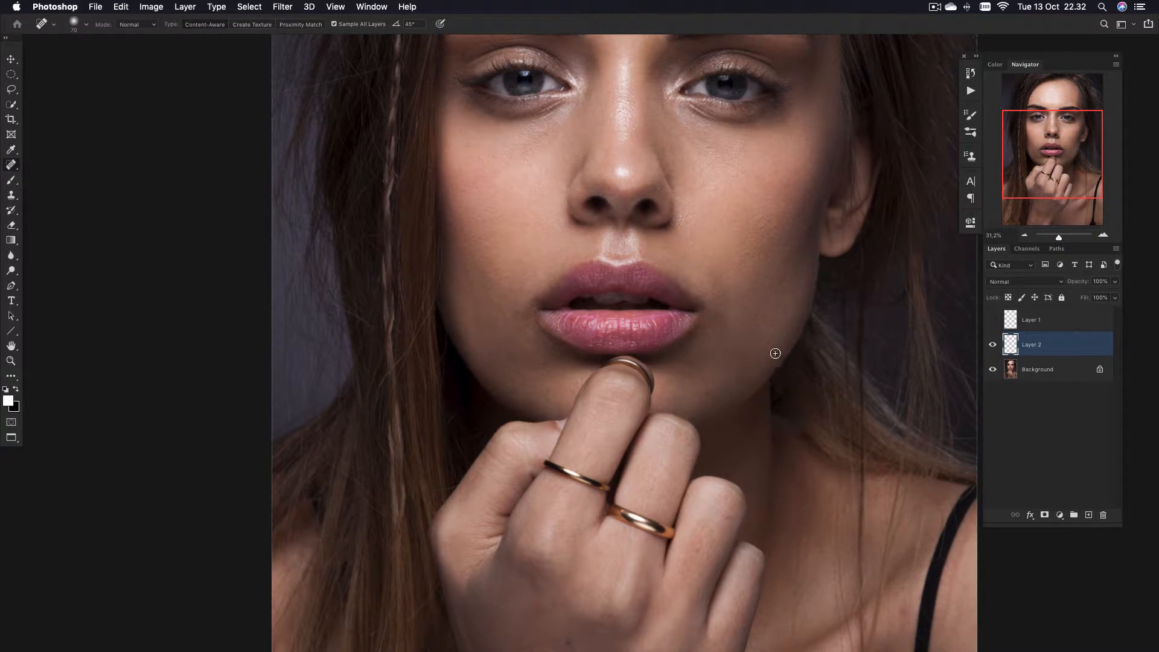
scroll(623, 486, "down", 5)
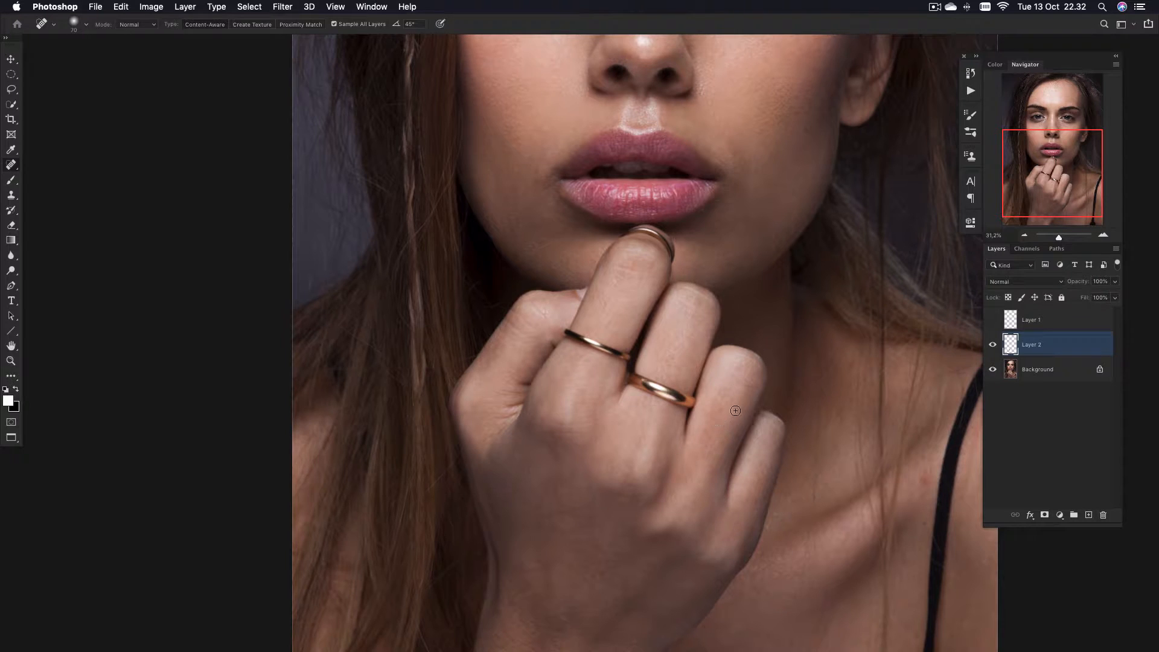
scroll(751, 385, "down", 5)
scroll(751, 386, "right", 3)
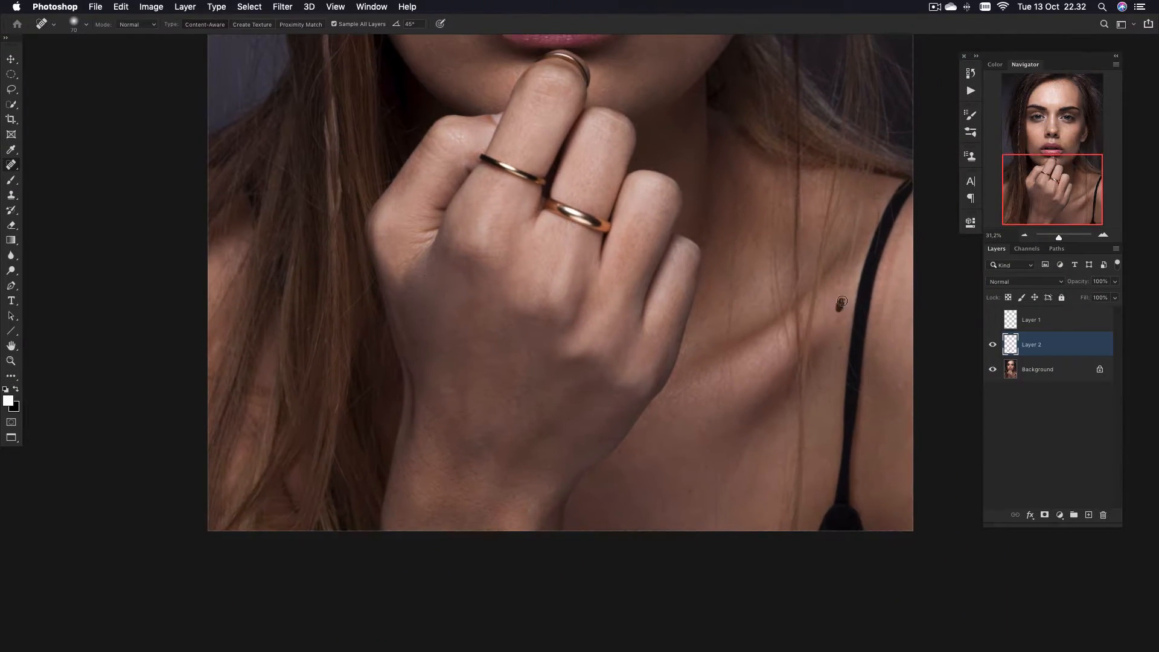
mouse_move(833, 314)
left_mouse_down()
mouse_move(845, 303)
mouse_move(838, 324)
left_mouse_up()
scroll(704, 314, "up", 10)
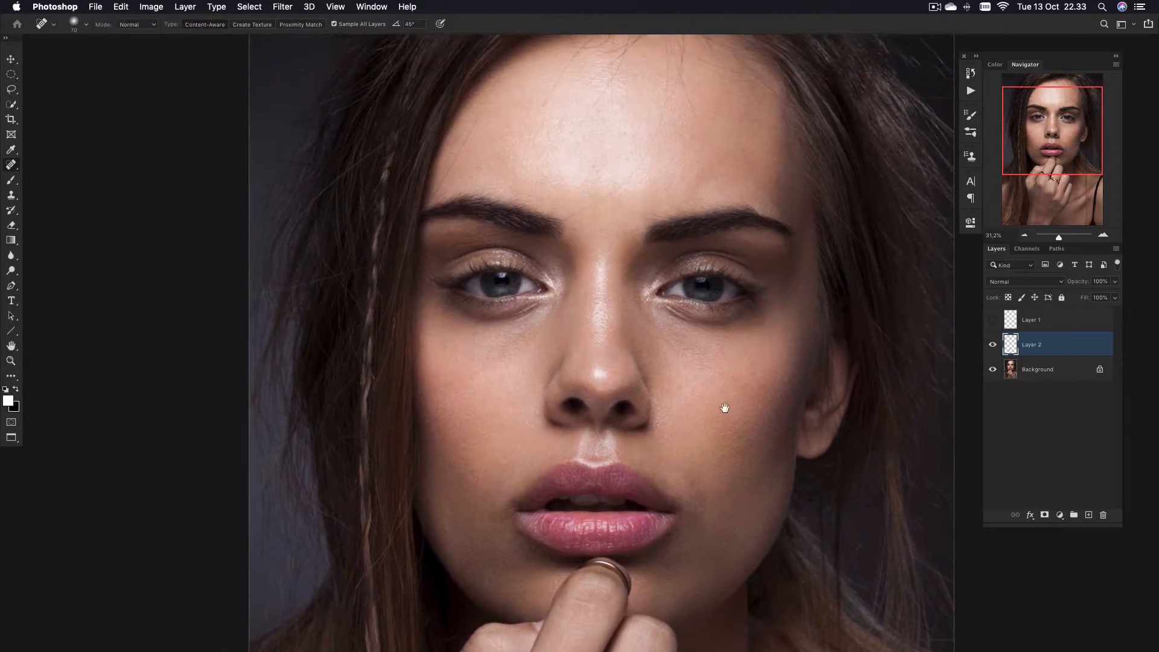
scroll(723, 378, "up", 1)
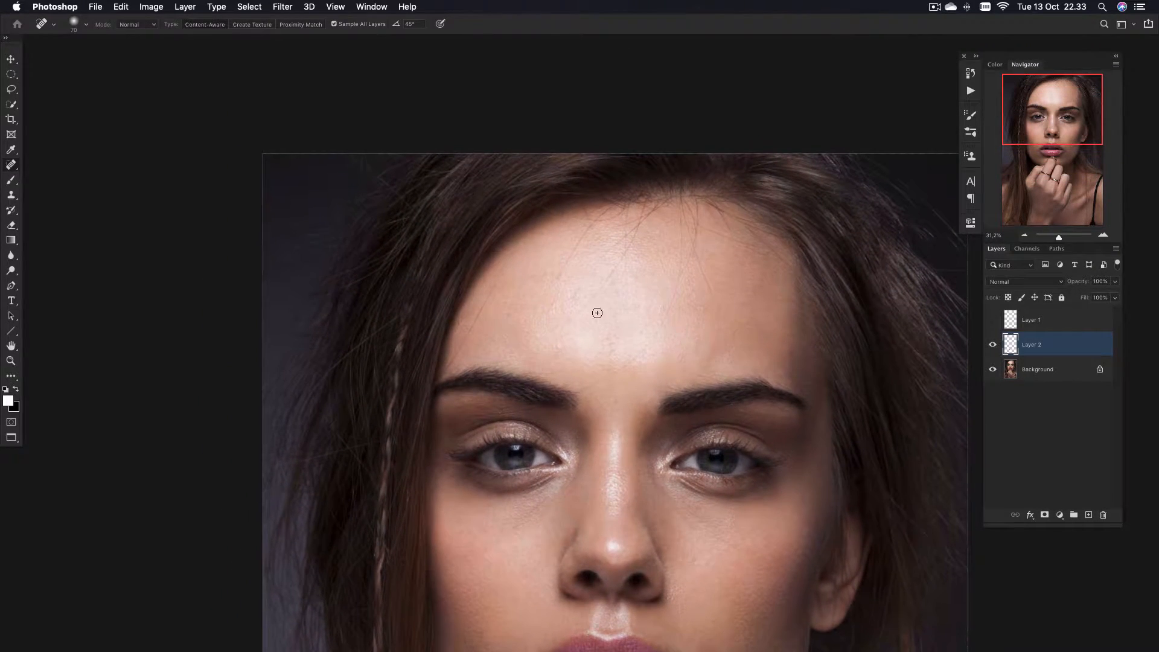
left_click(559, 273)
- Fit the whole photo in view and compare the healed skin with the original and with the circled markings on Layer 1
key("super+0")
left_click(993, 348)
left_click(993, 345)
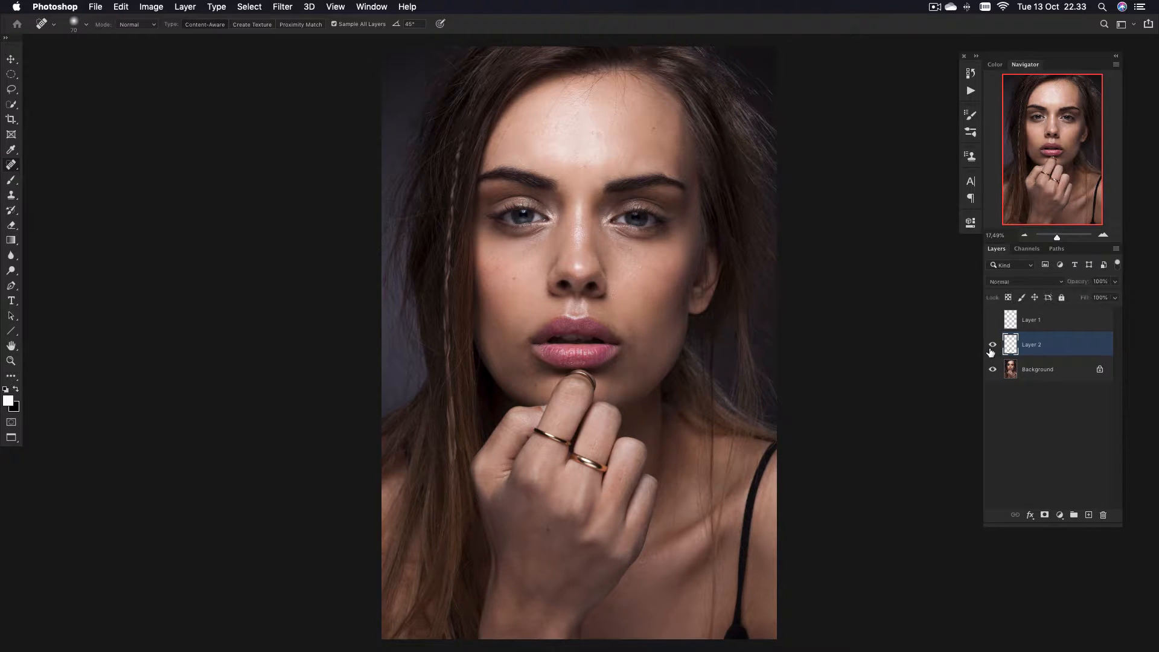
left_click(993, 320)
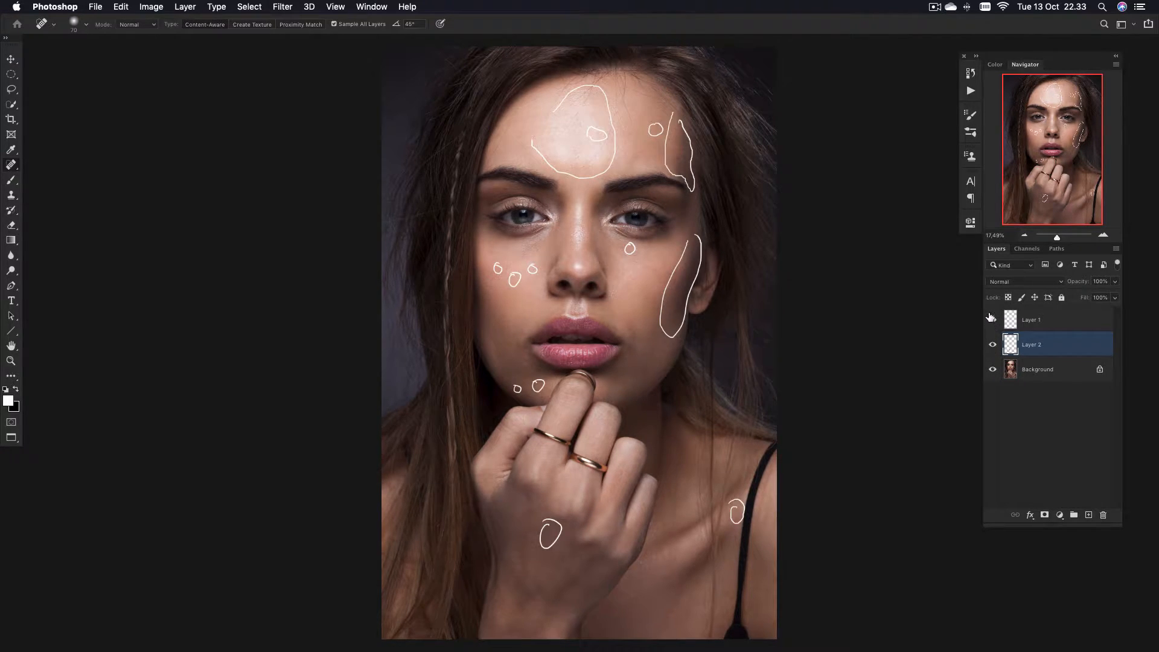
left_click(993, 320)
left_click(993, 321)
left_click(993, 320)
left_click(993, 323)
left_click(993, 321)
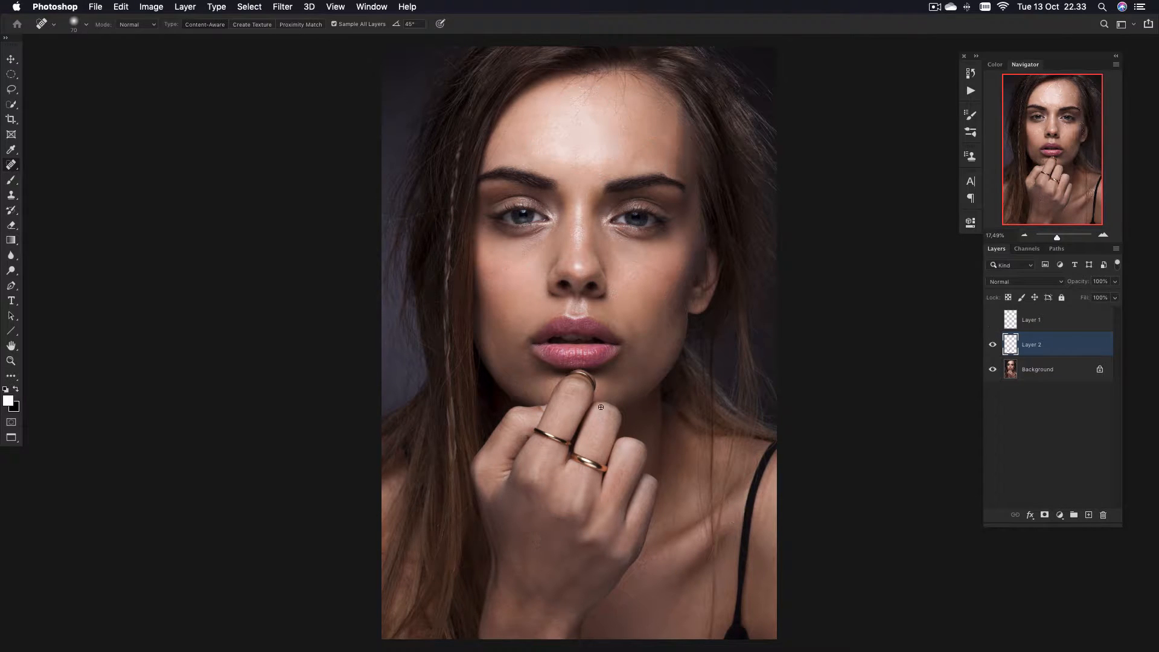
- Add a new layer above Layer 2 and heal away the stray hairs and fine marks across the forehead
left_click_drag(573, 148, 617, 142)
left_click_drag(597, 223, 573, 366)
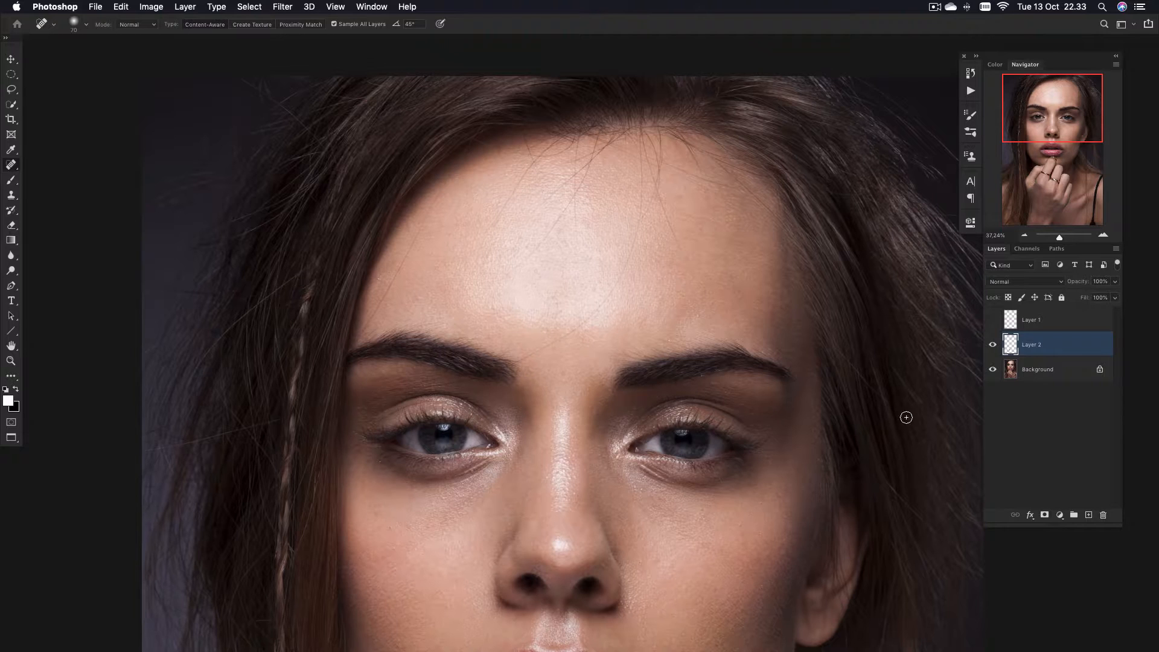
left_click(1088, 515)
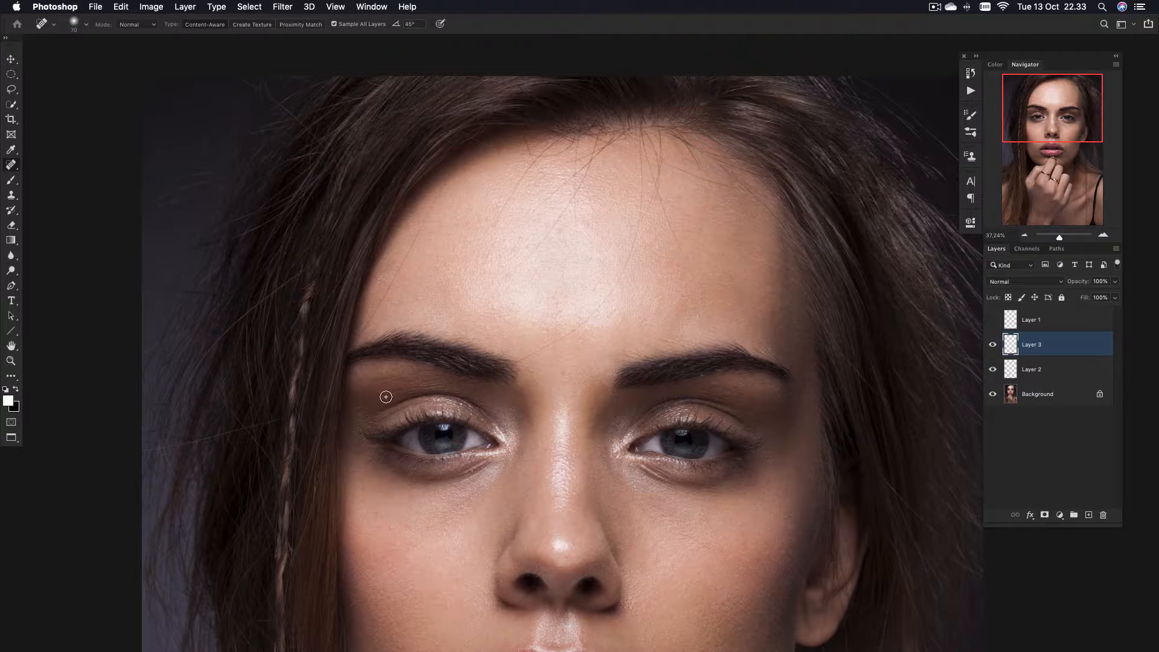
left_click_drag(680, 247, 647, 158)
mouse_move(643, 222)
left_mouse_down()
mouse_move(660, 154)
mouse_move(661, 181)
mouse_move(716, 190)
mouse_move(652, 168)
left_mouse_up()
mouse_move(600, 311)
left_mouse_down()
mouse_move(637, 231)
mouse_move(641, 134)
left_mouse_up()
left_click_drag(601, 313, 584, 319)
left_click_drag(581, 323, 517, 365)
left_click_drag(549, 233, 557, 221)
left_click_drag(583, 180, 590, 157)
left_click_drag(537, 210, 552, 197)
mouse_move(574, 175)
left_mouse_down()
mouse_move(608, 144)
mouse_move(577, 213)
mouse_move(575, 163)
left_mouse_up()
left_click_drag(578, 245, 577, 213)
left_click_drag(517, 192, 538, 159)
left_click_drag(426, 216, 419, 229)
left_click_drag(647, 127, 656, 160)
- Remove the remaining loose hairs hanging below the hairline on the upper forehead with the Spot Healing Brush
scroll(611, 189, "up", 2)
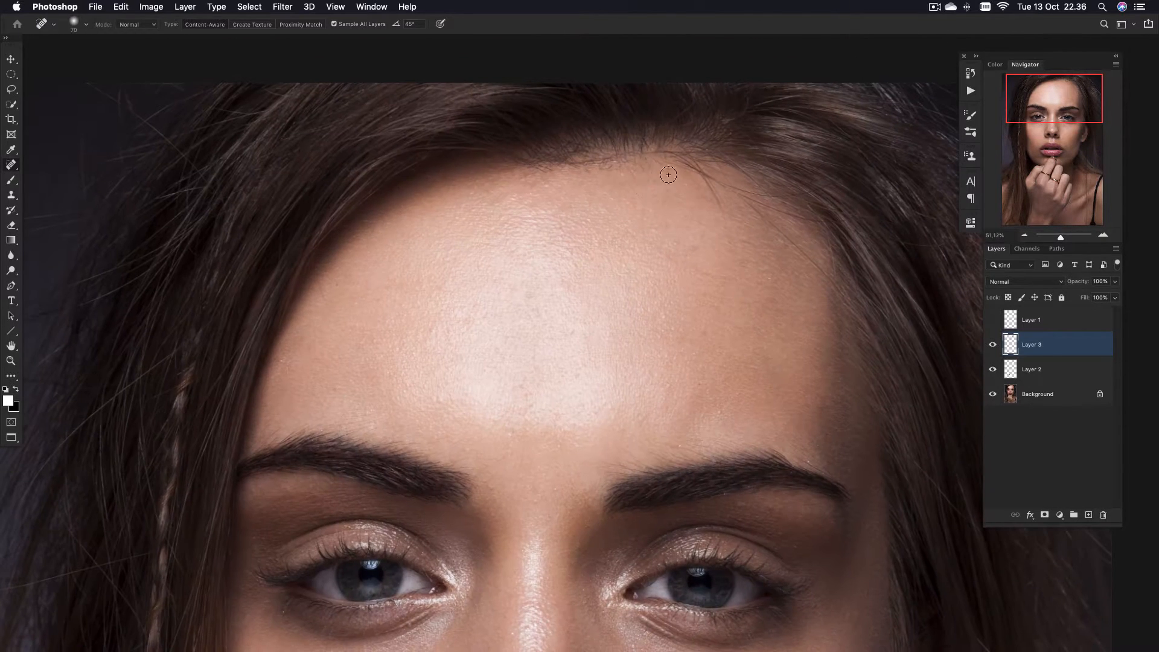
left_click_drag(690, 213, 704, 223)
left_click_drag(702, 182, 694, 161)
mouse_move(675, 164)
left_mouse_down()
mouse_move(770, 209)
mouse_move(840, 221)
mouse_move(802, 248)
left_mouse_up()
- Compare the whole portrait with and without Layer 3, and with only the original Background visible
key("super+0")
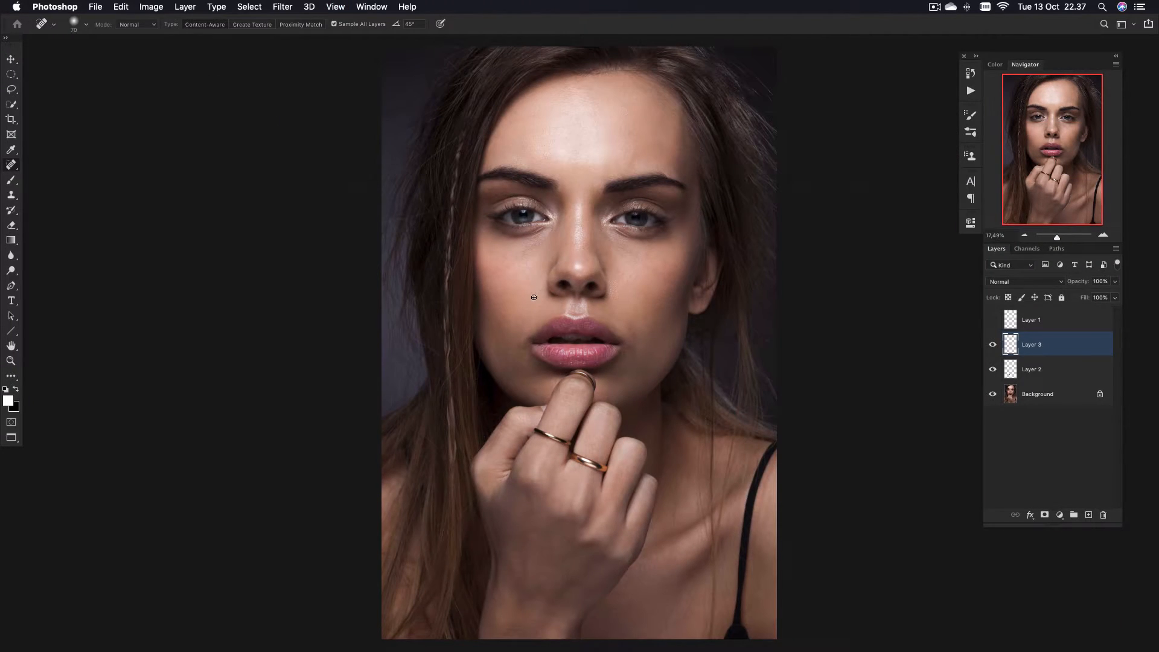
left_click(1014, 366)
left_click(993, 345)
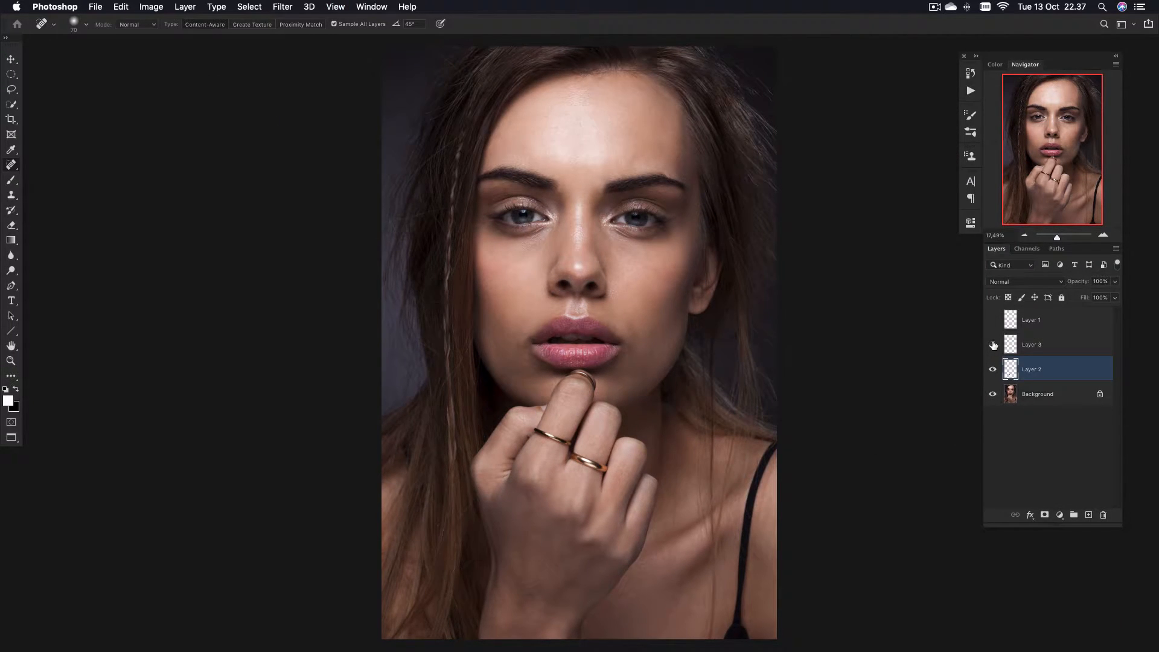
left_click(993, 344)
left_click(992, 396, "alt")
left_click(993, 395, "alt")
- Merge Layer 3 and Layer 2 down into the Background layer
left_click(1034, 340)
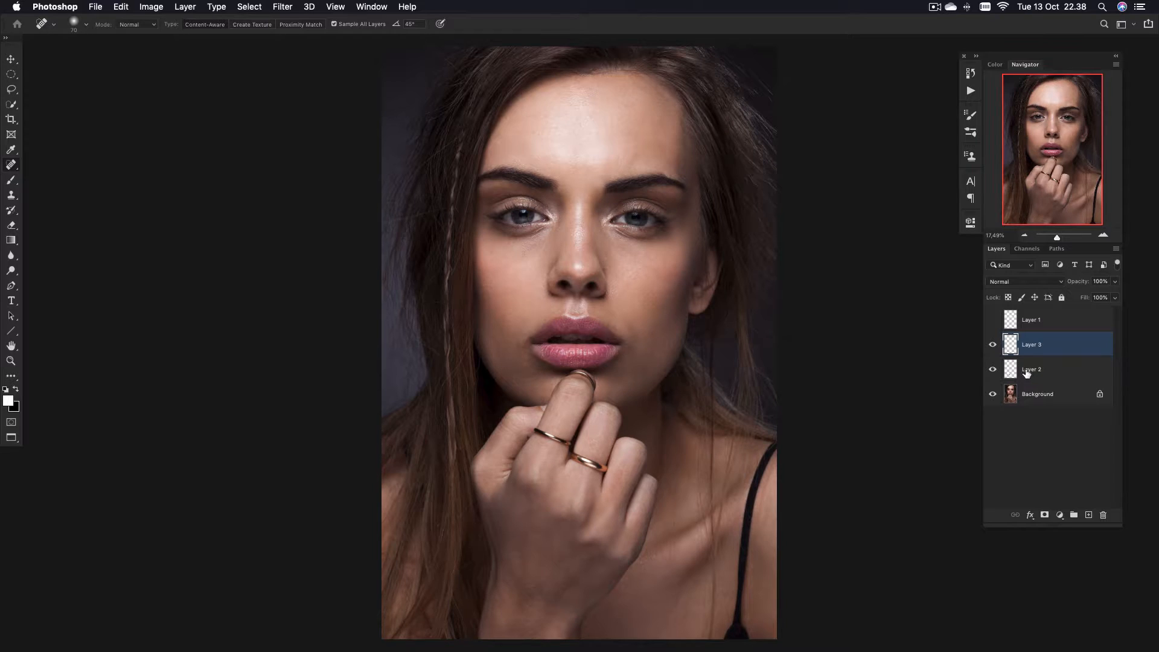
key("super+e")
key("super+e")
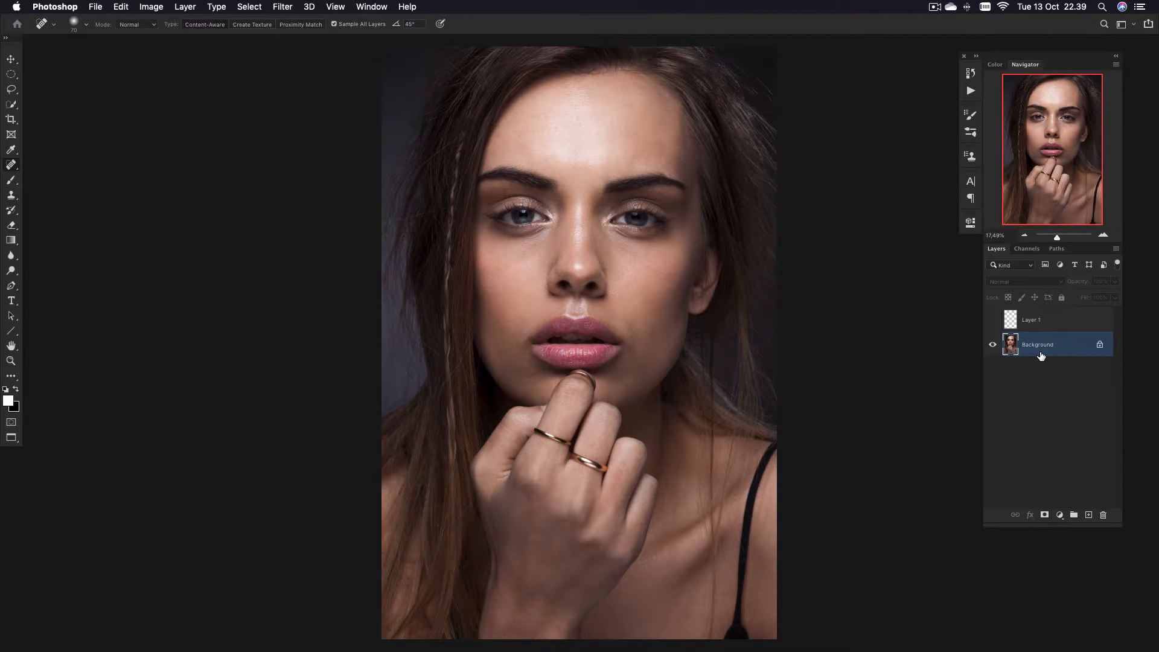
- Duplicate the Background layer twice and rename the lower copy Low
key("super+j")
key("super+j")
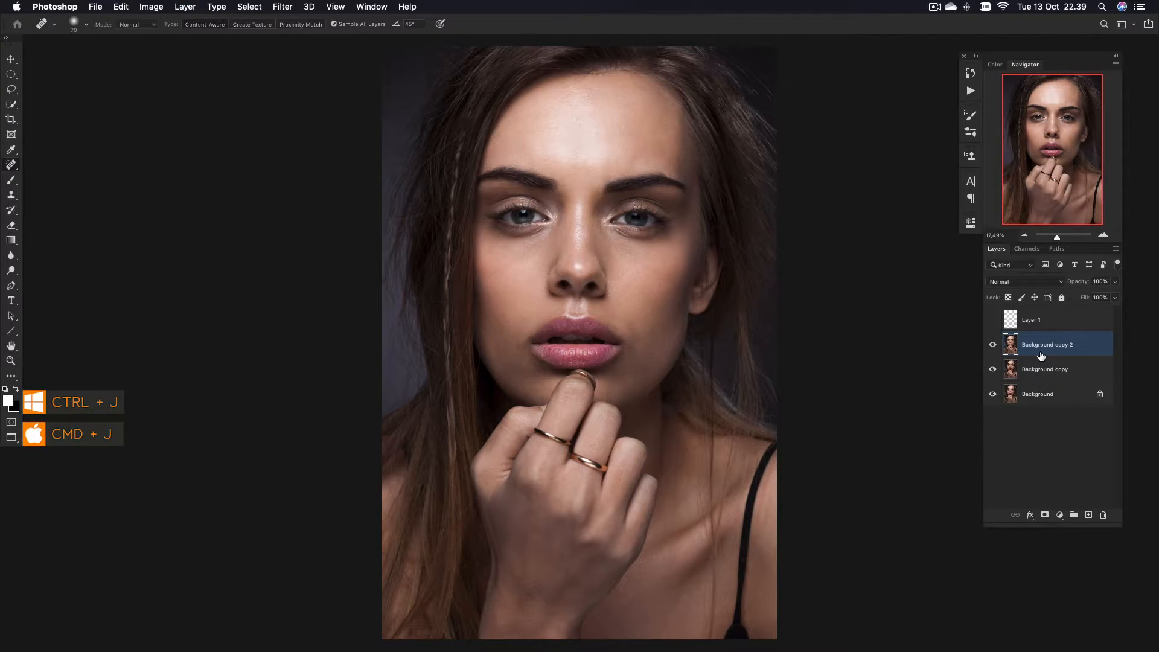
double_click(1037, 371)
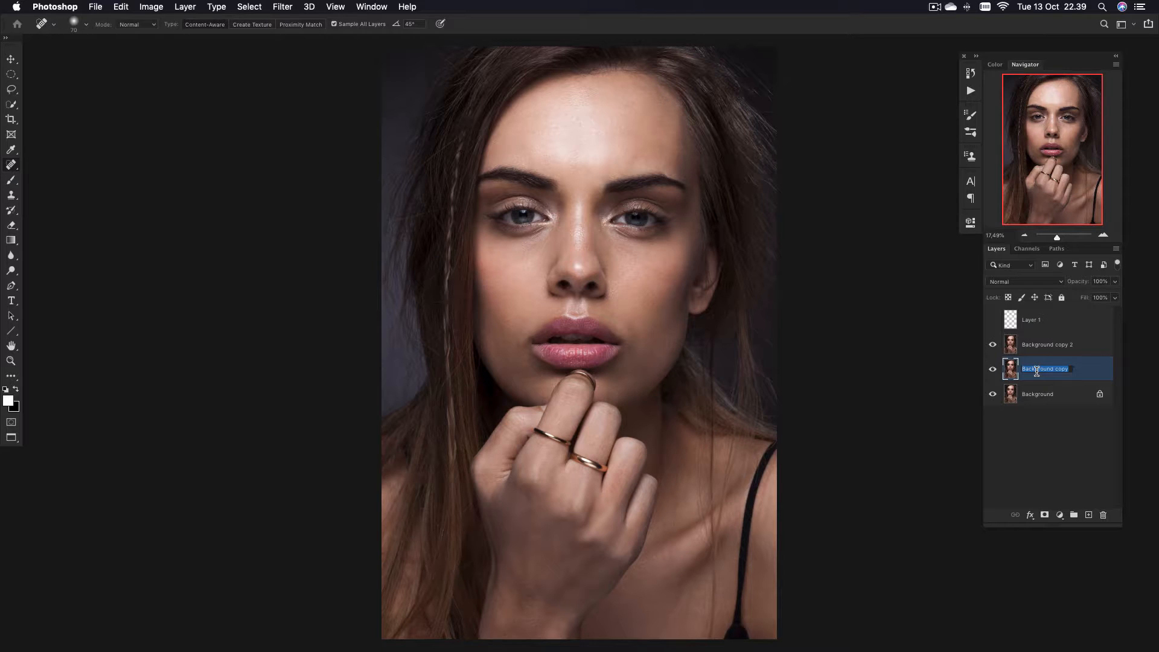
type("Low")
key("Return")
- Rename the Background copy 2 layer as High and hide it
double_click(1035, 346)
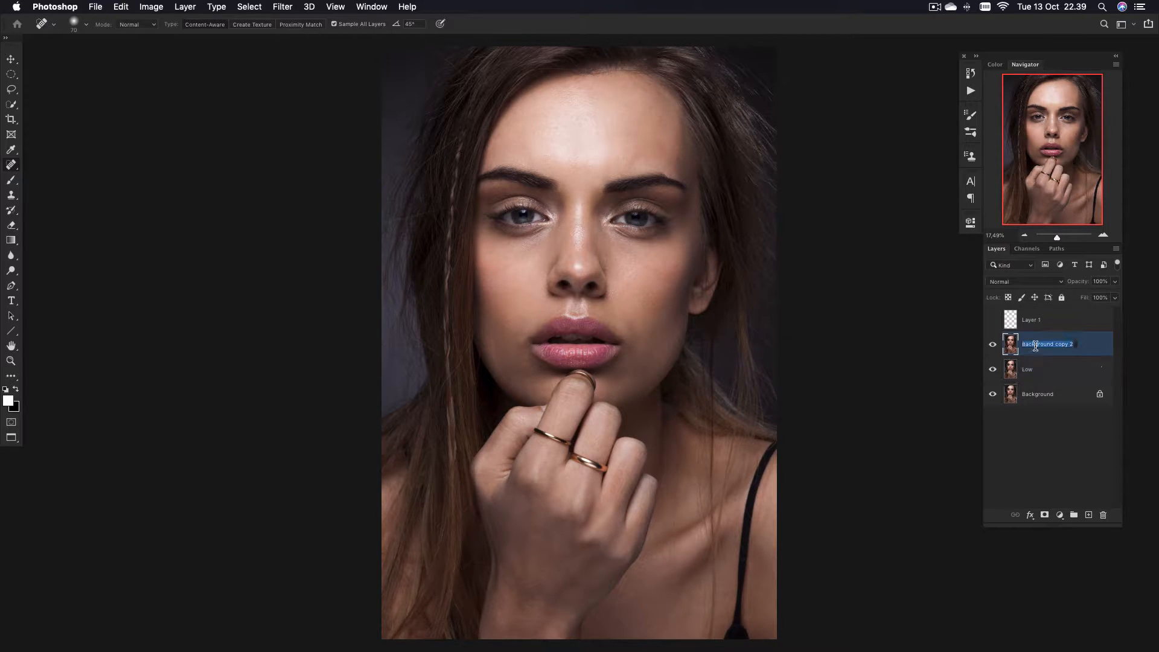
type("Hight")
key("Return")
left_click(993, 344)
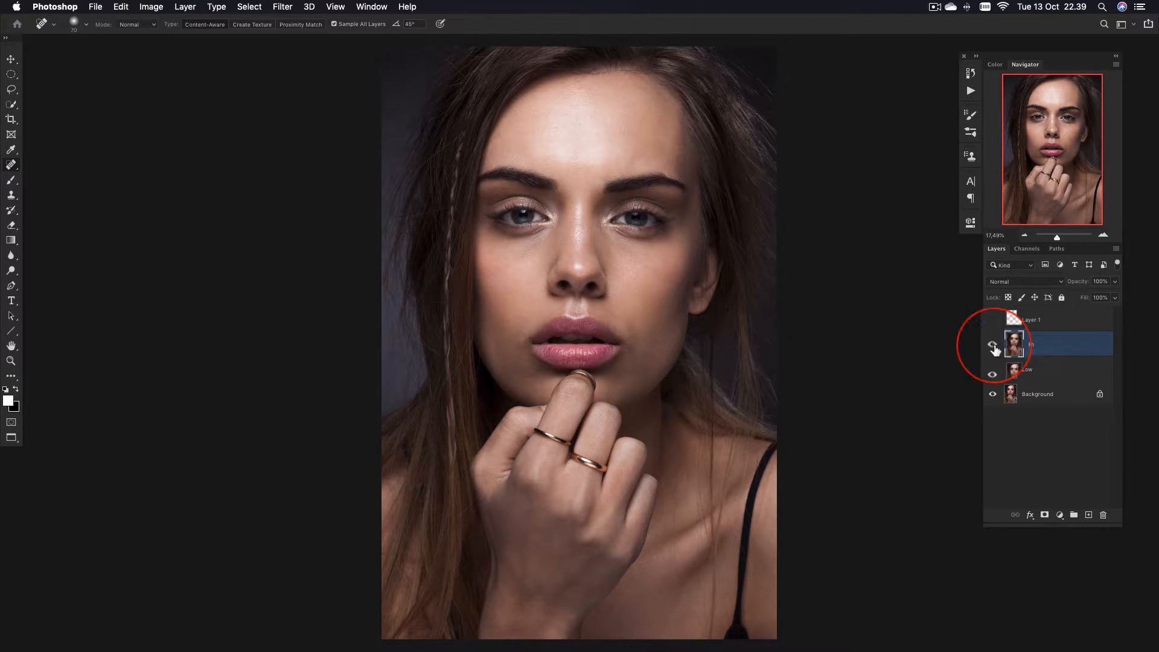
- Start the Median noise filter on the Low layer and set its radius to 17 pixels
left_click(1043, 371)
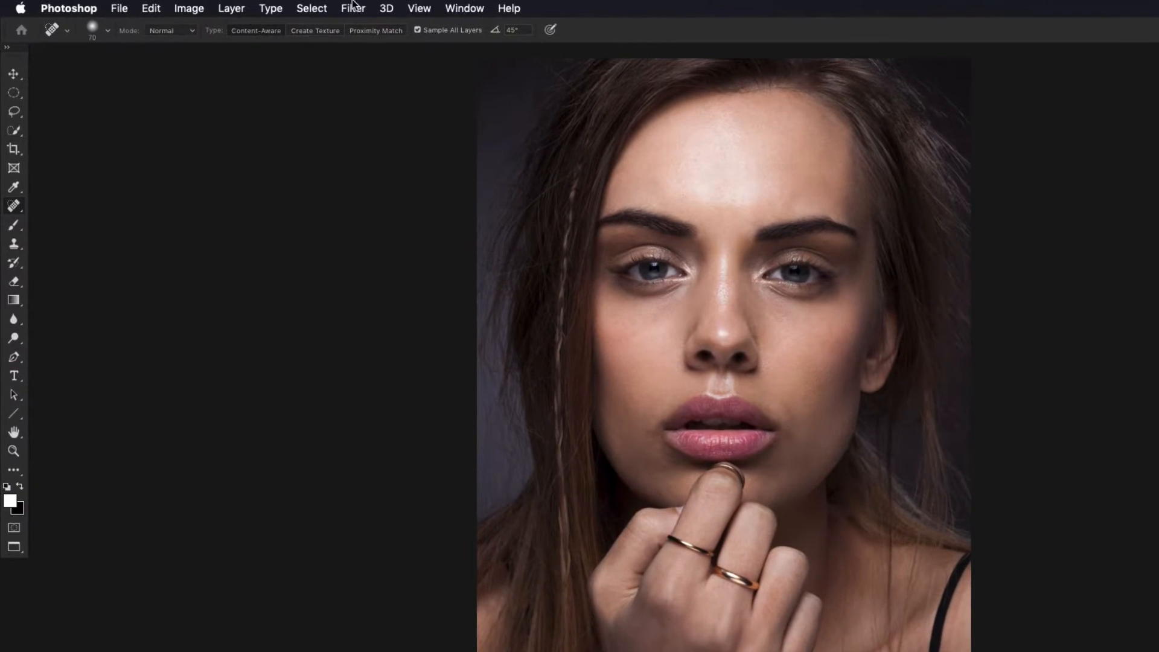
left_click(353, 7)
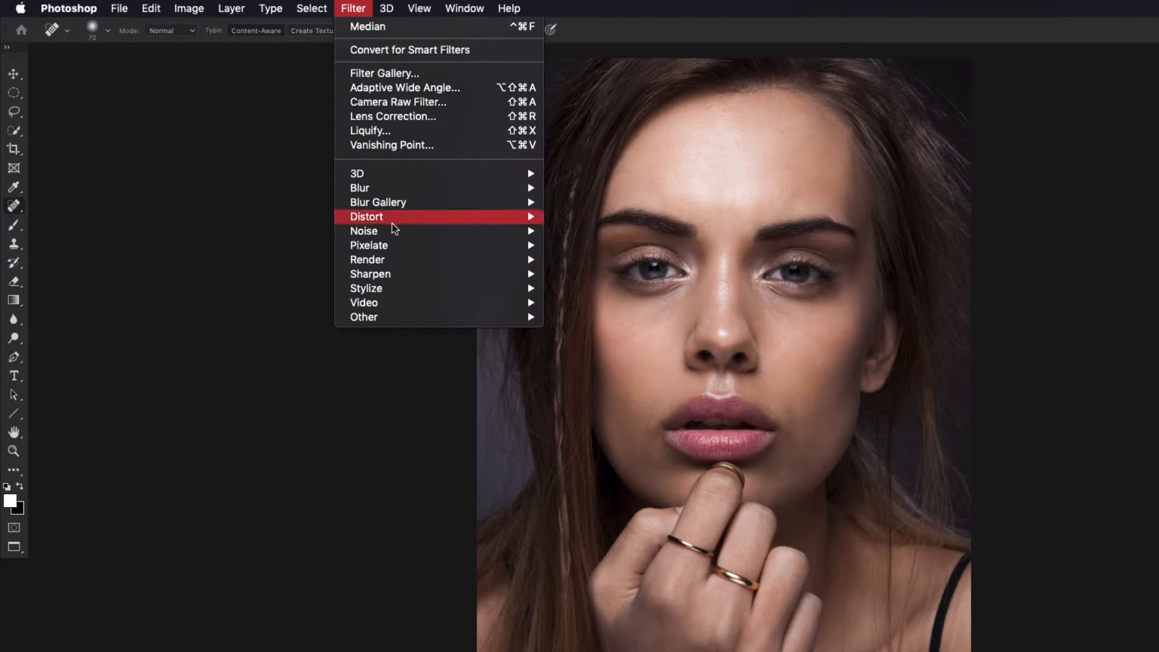
mouse_move(392, 228)
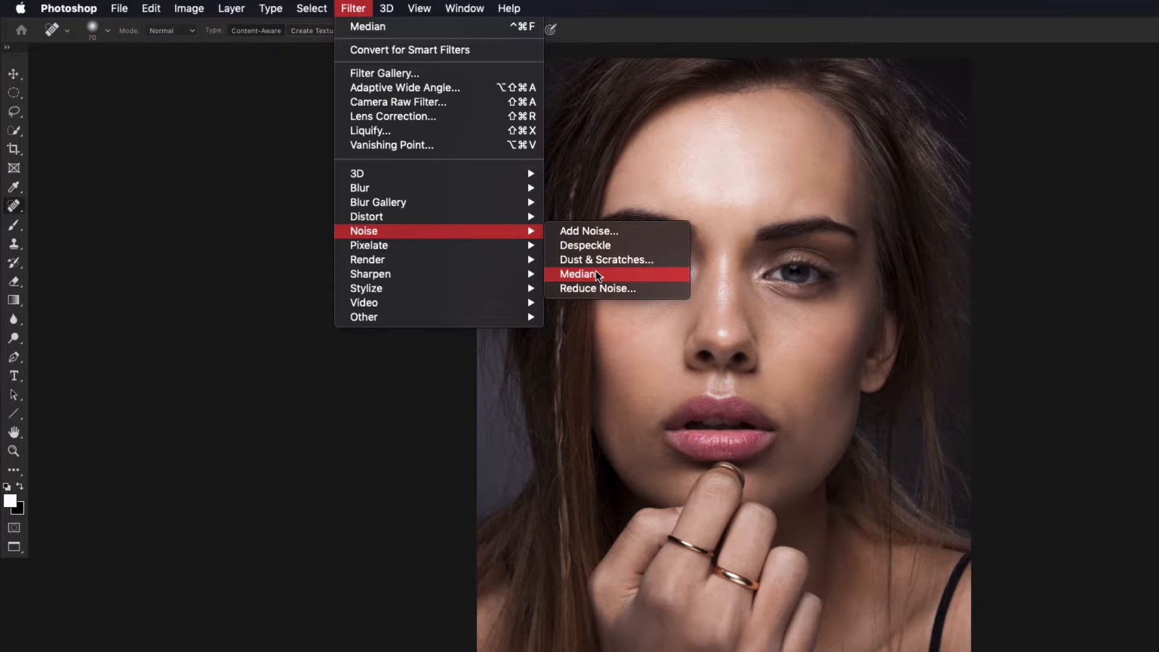
mouse_move(515, 187)
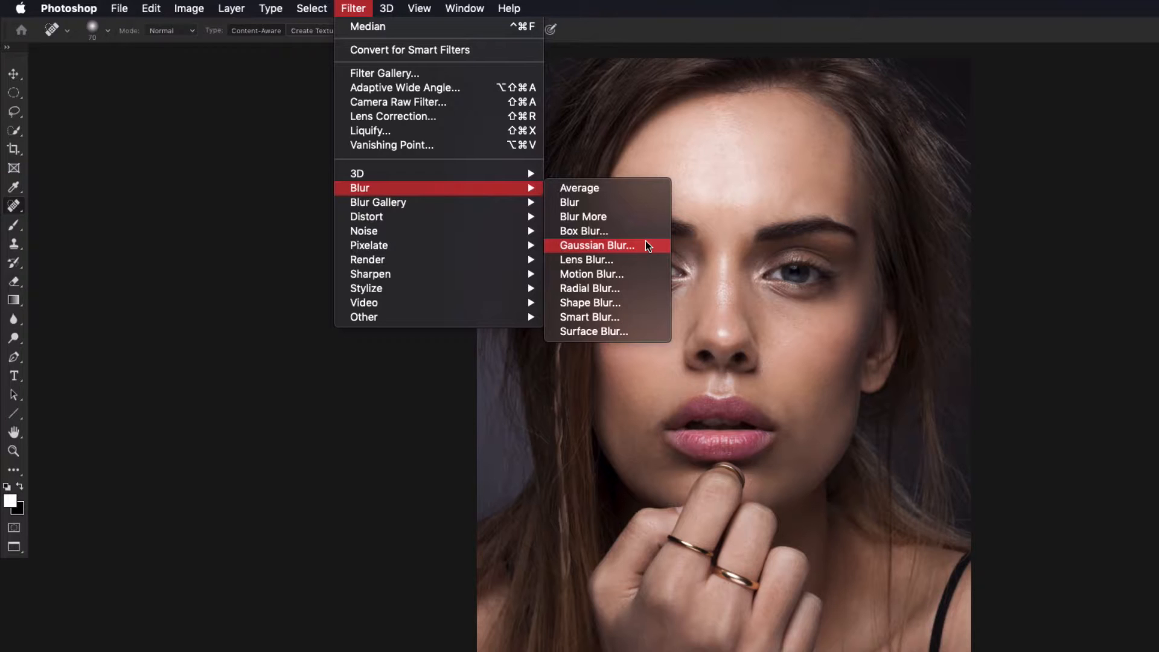
mouse_move(466, 235)
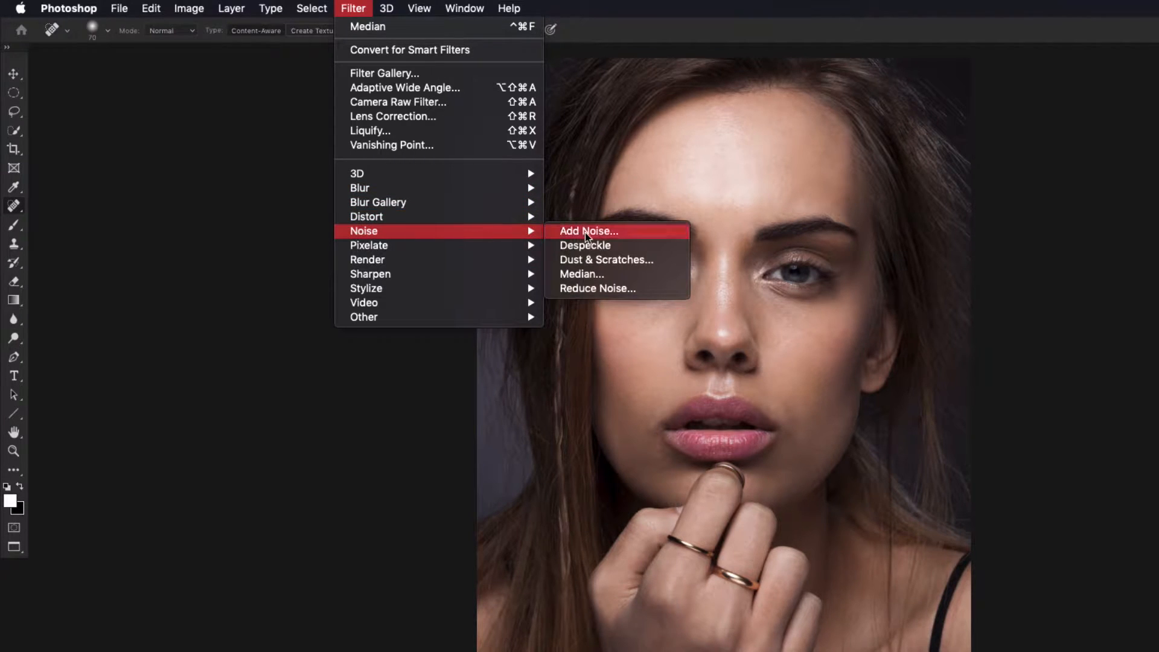
left_click(580, 274)
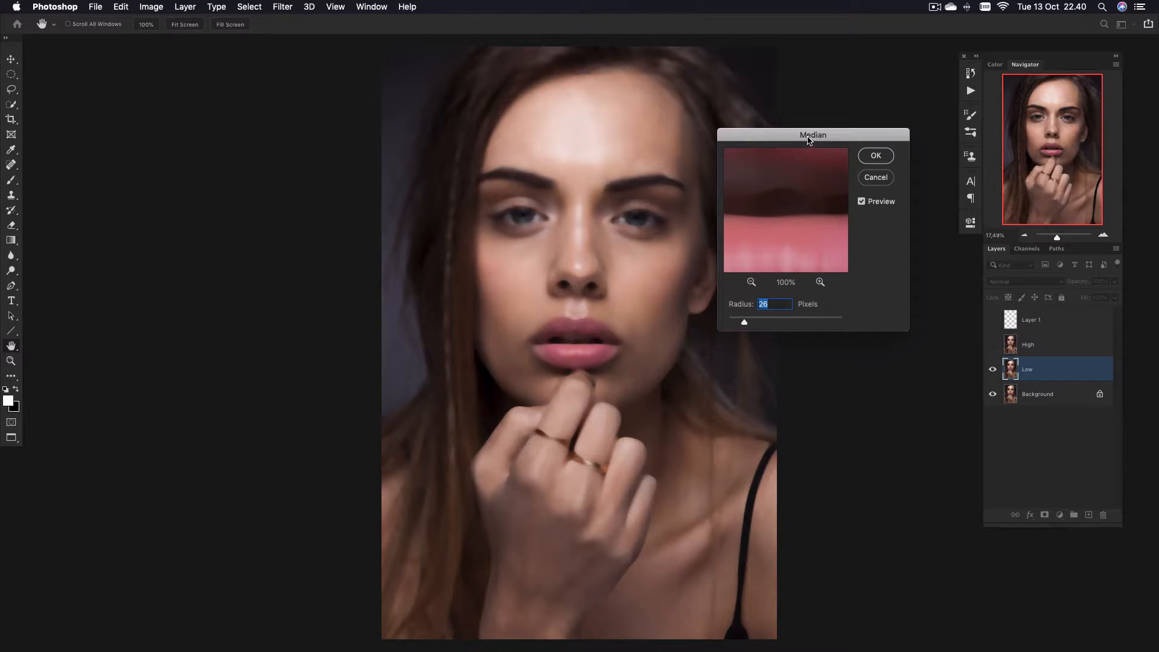
left_click_drag(809, 140, 824, 112)
left_click_drag(808, 184, 782, 158)
mouse_move(760, 294)
left_mouse_down()
mouse_move(743, 295)
mouse_move(754, 296)
left_mouse_up()
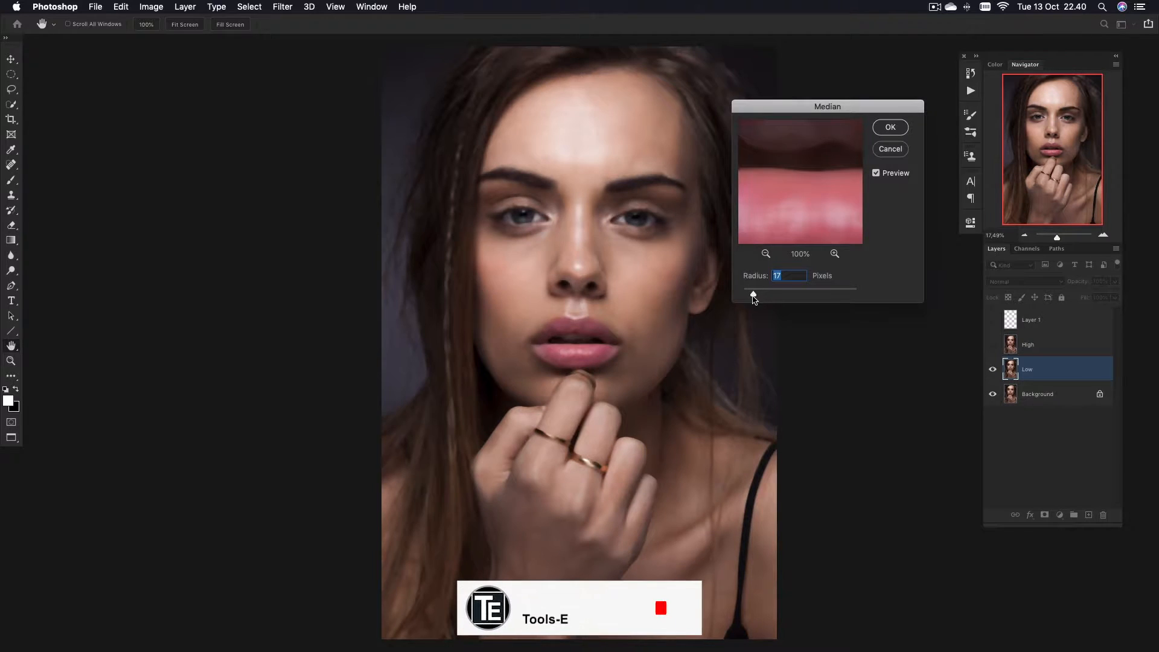
- Raise the Median radius to 24 pixels while checking the lip texture in the preview, and apply the filter
left_click_drag(783, 225, 795, 205)
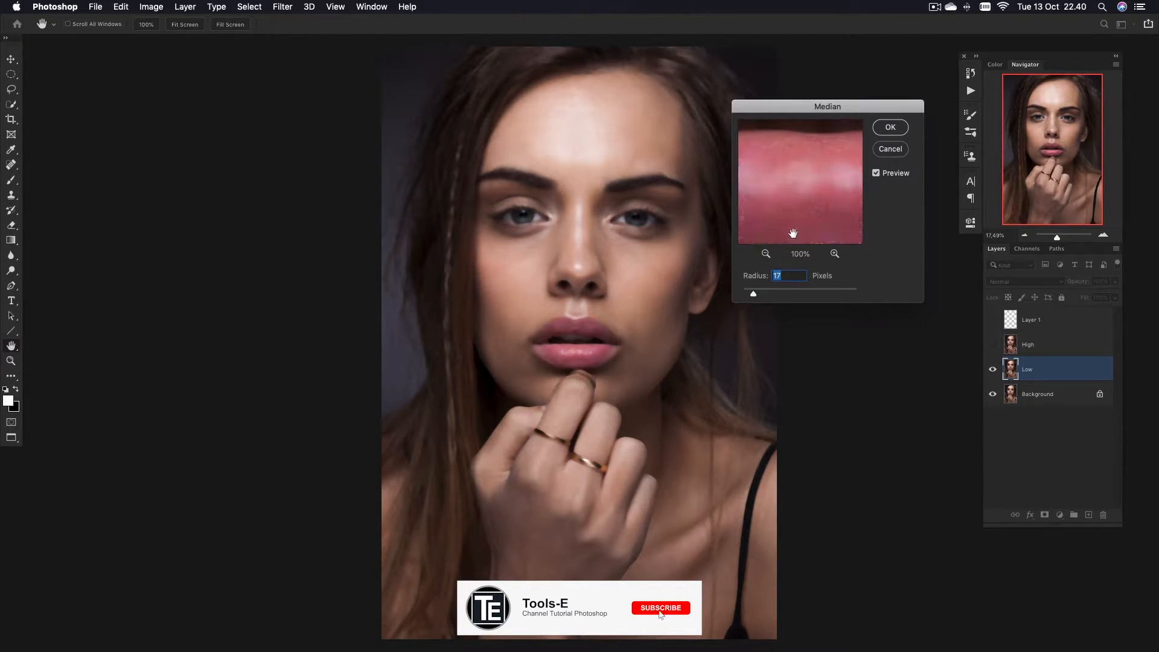
left_click_drag(753, 295, 756, 295)
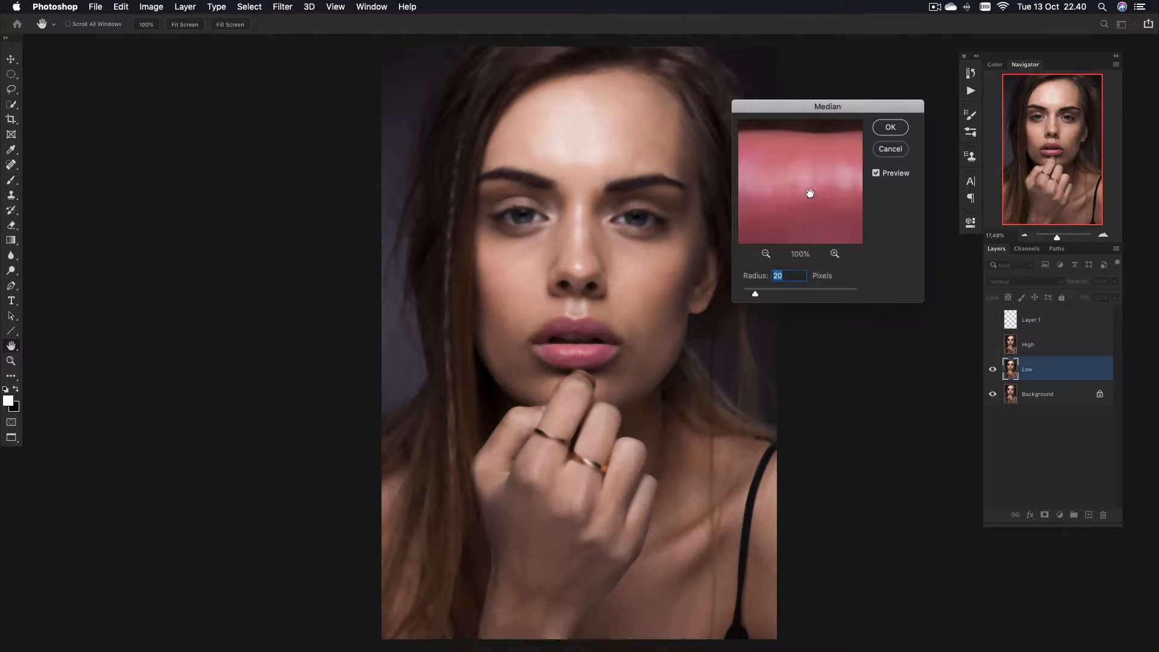
left_click_drag(813, 207, 818, 186)
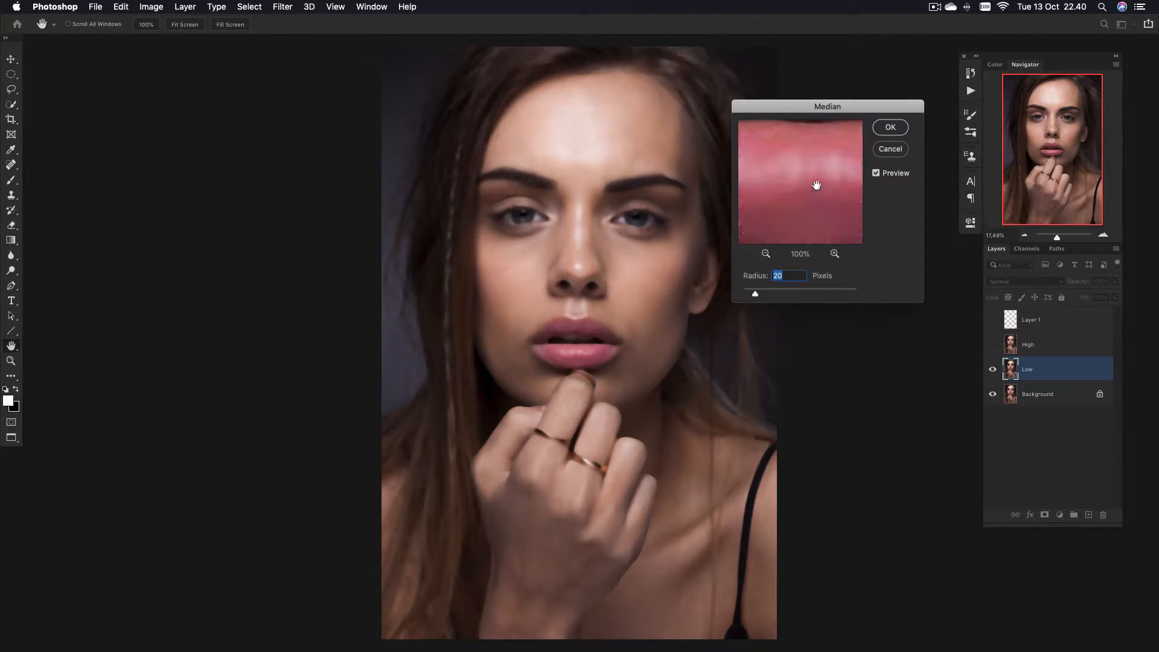
left_click_drag(755, 295, 758, 295)
mouse_move(813, 169)
left_mouse_down()
mouse_move(815, 158)
mouse_move(813, 192)
left_mouse_up()
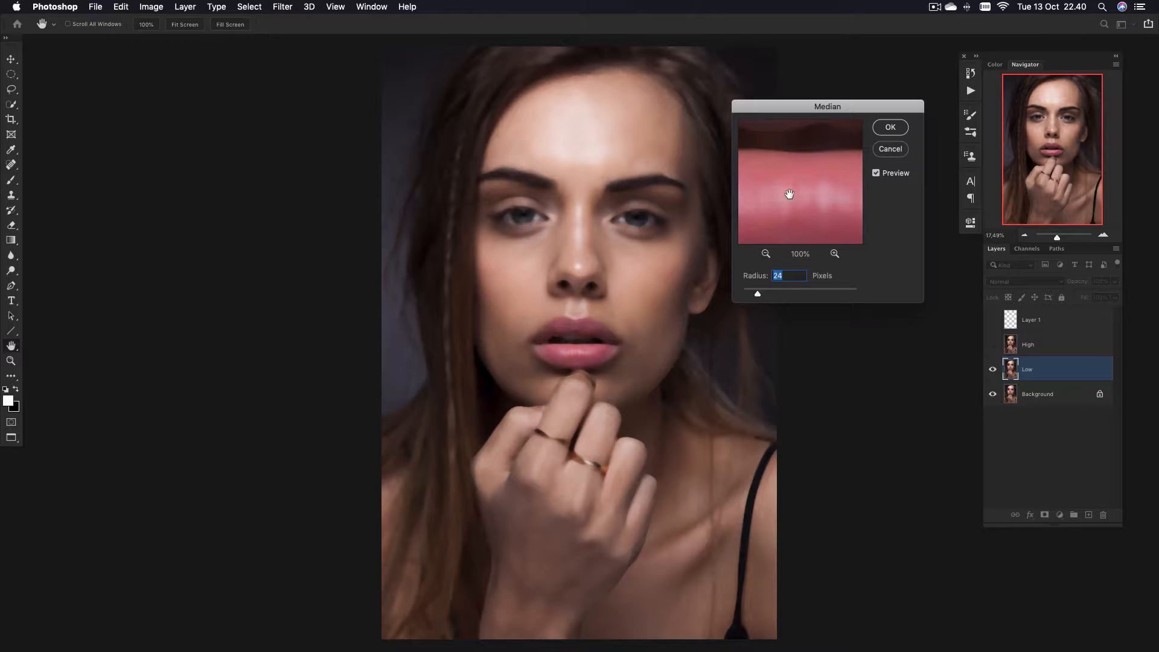
left_click_drag(801, 171, 805, 239)
left_click_drag(805, 197, 803, 124)
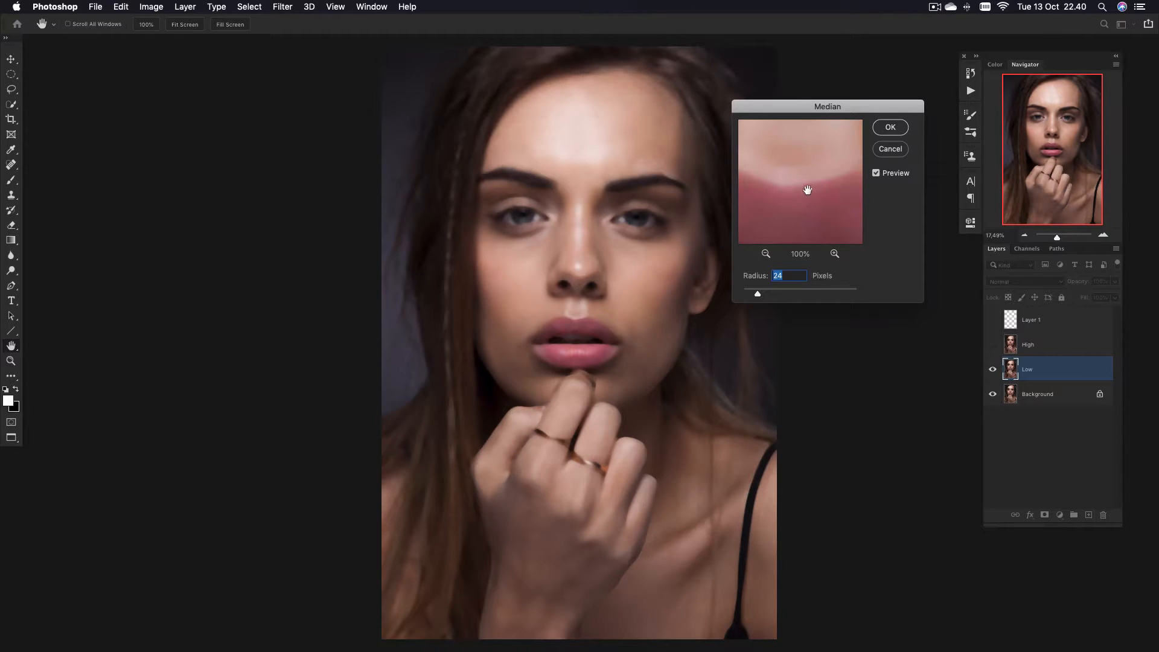
left_click(888, 128)
- Show the High layer and use Apply Image on it with the Low layer as source, Subtract blending, scale 2 and offset 128
key("j")
left_click(992, 345)
left_click(1029, 355)
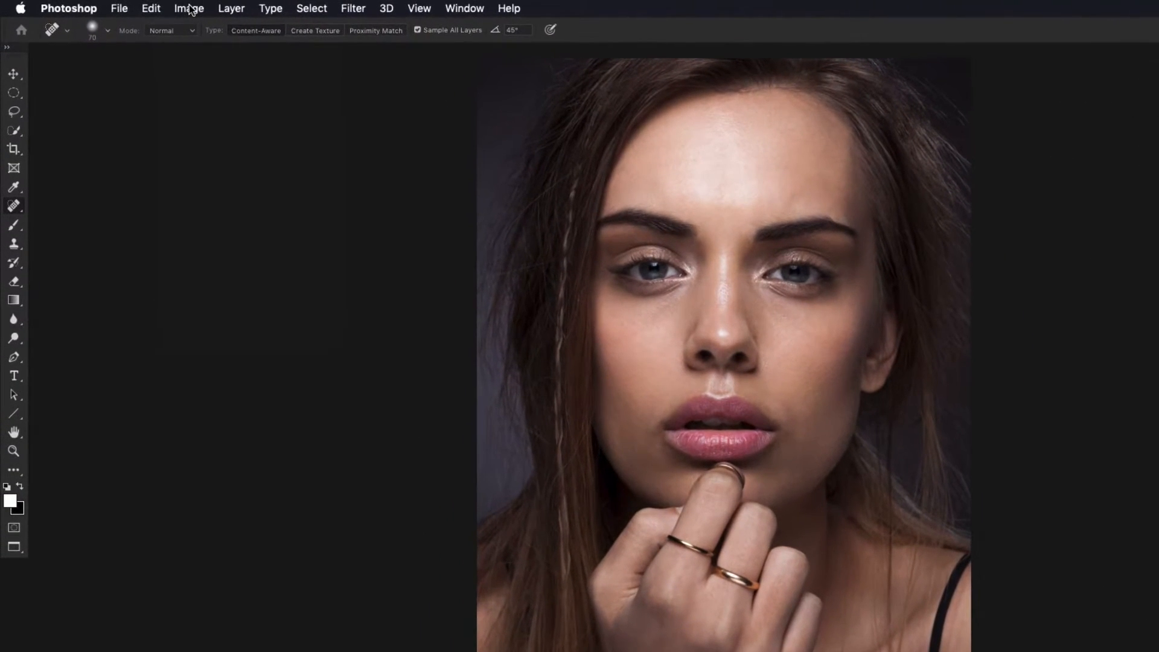
left_click(189, 9)
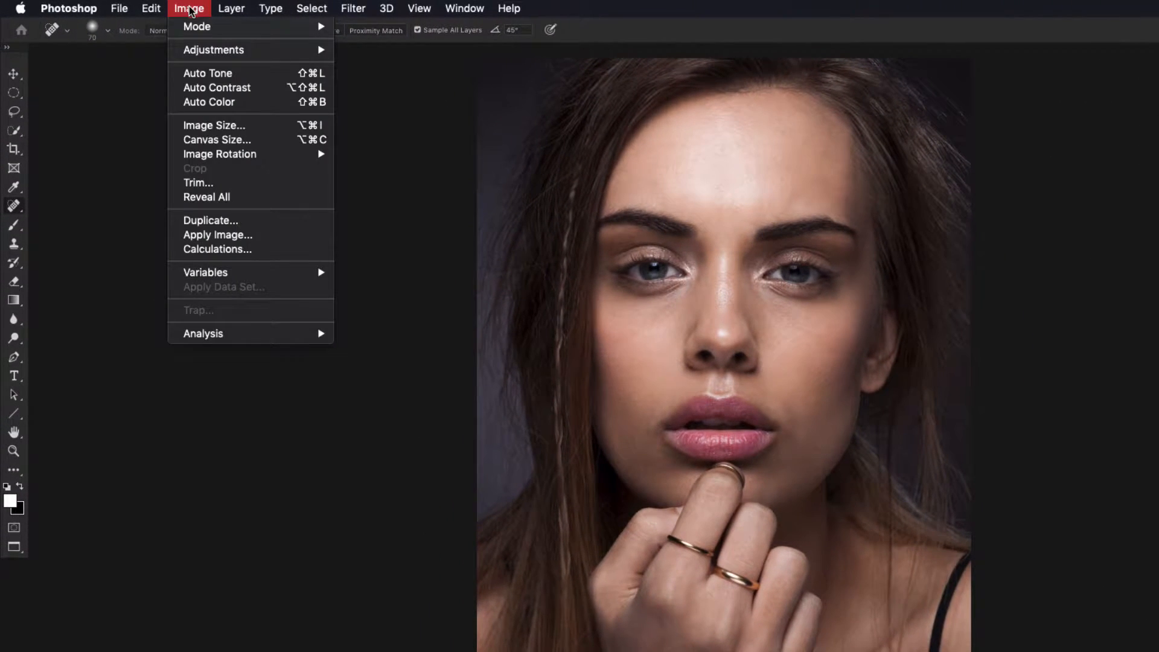
left_click(193, 240)
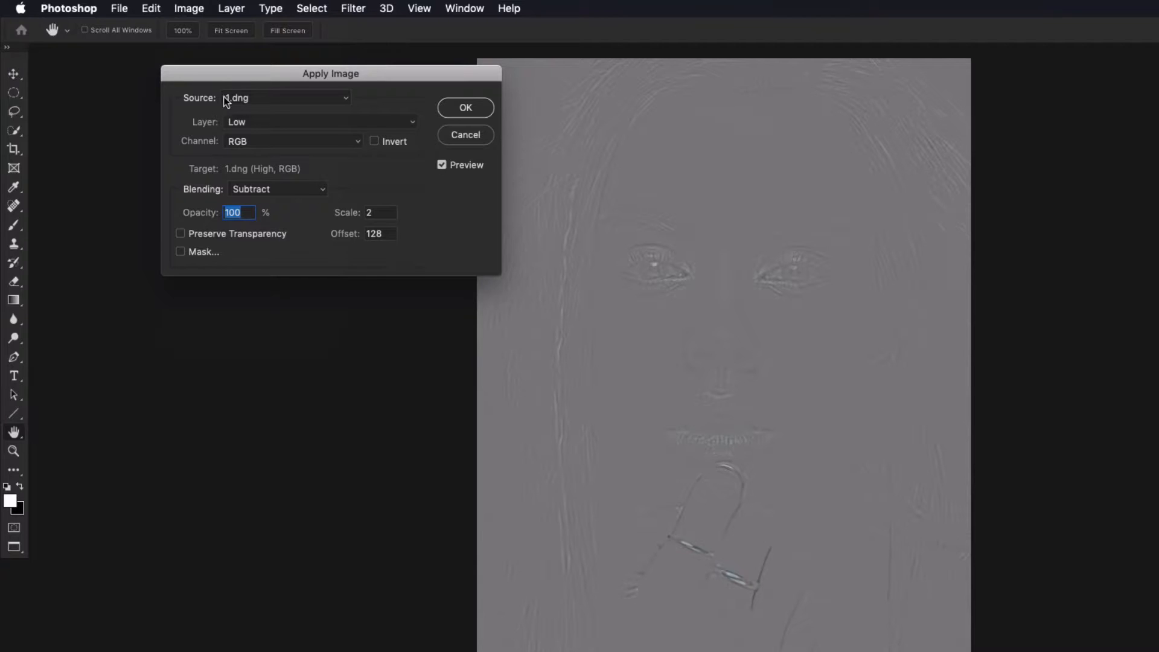
left_click(252, 122)
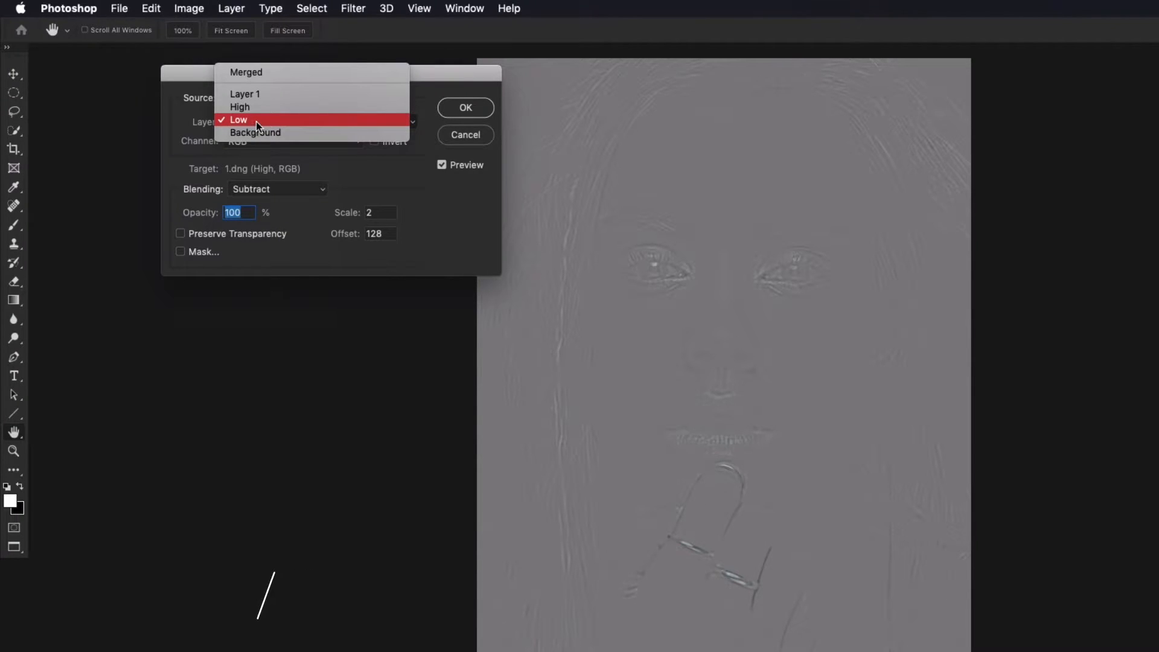
left_click(256, 122)
left_click(265, 189)
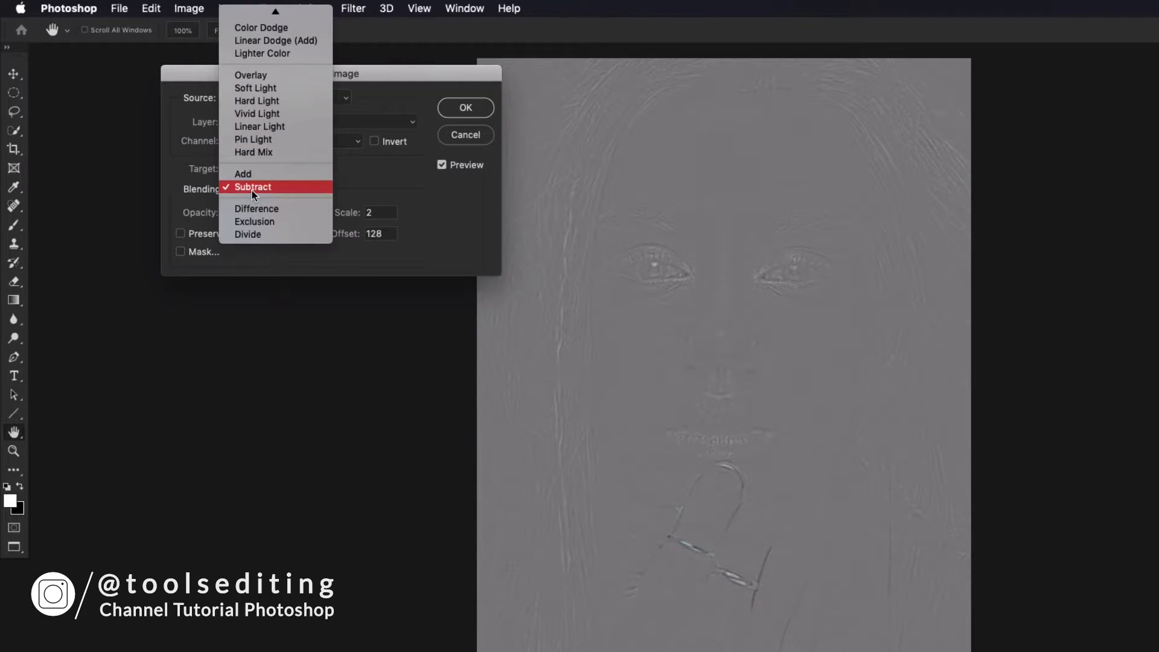
left_click(252, 190)
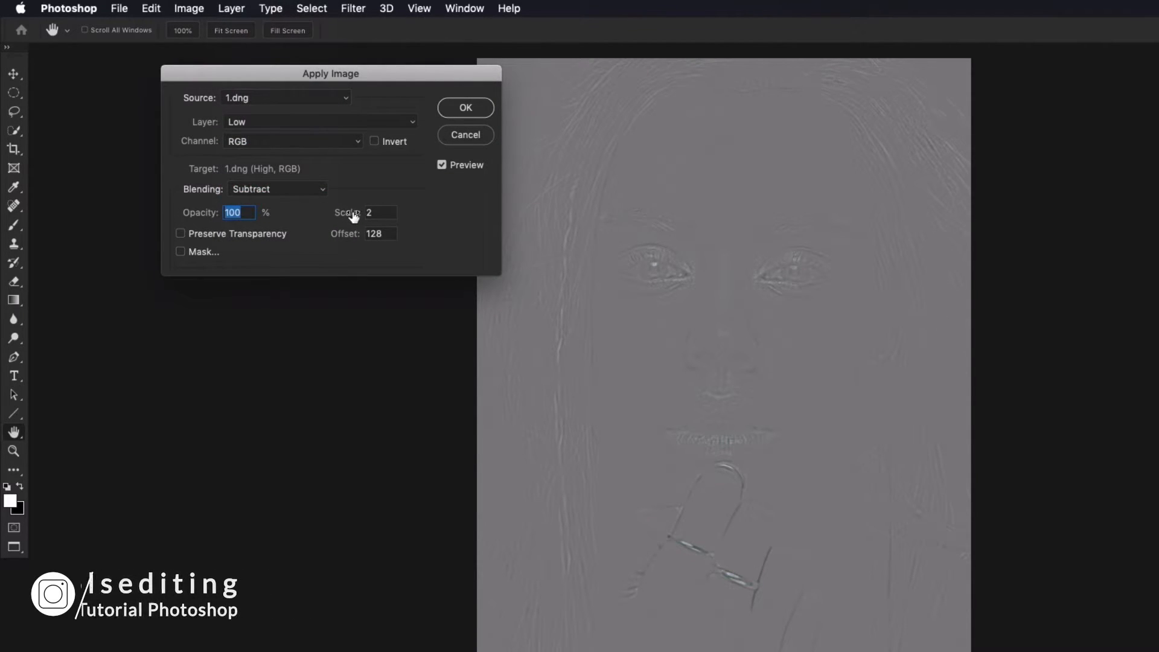
left_click(395, 235)
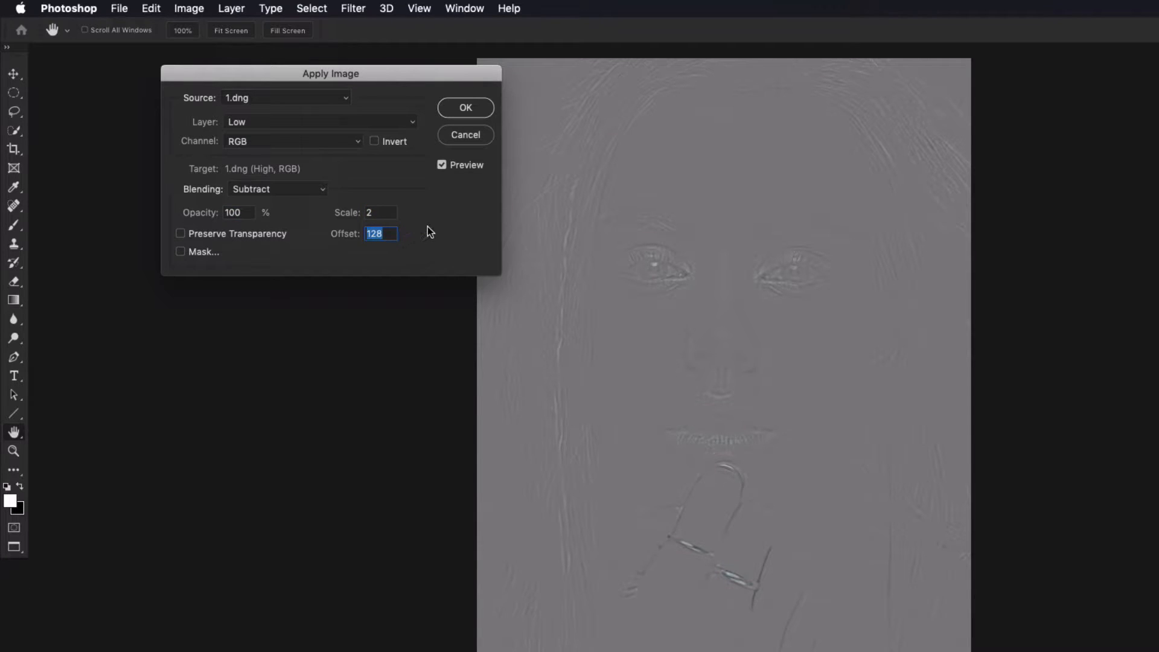
left_click(472, 115)
key("j")
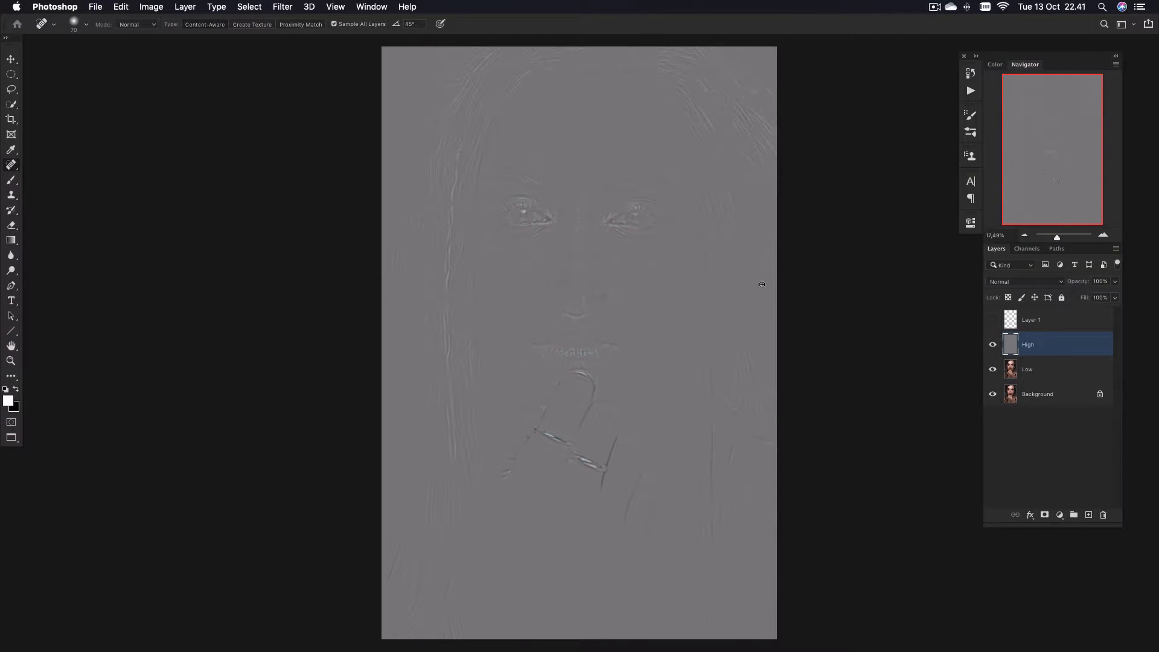
- Set the High layer's blend mode to Linear Light and group it with the Low layer
left_click(1008, 283)
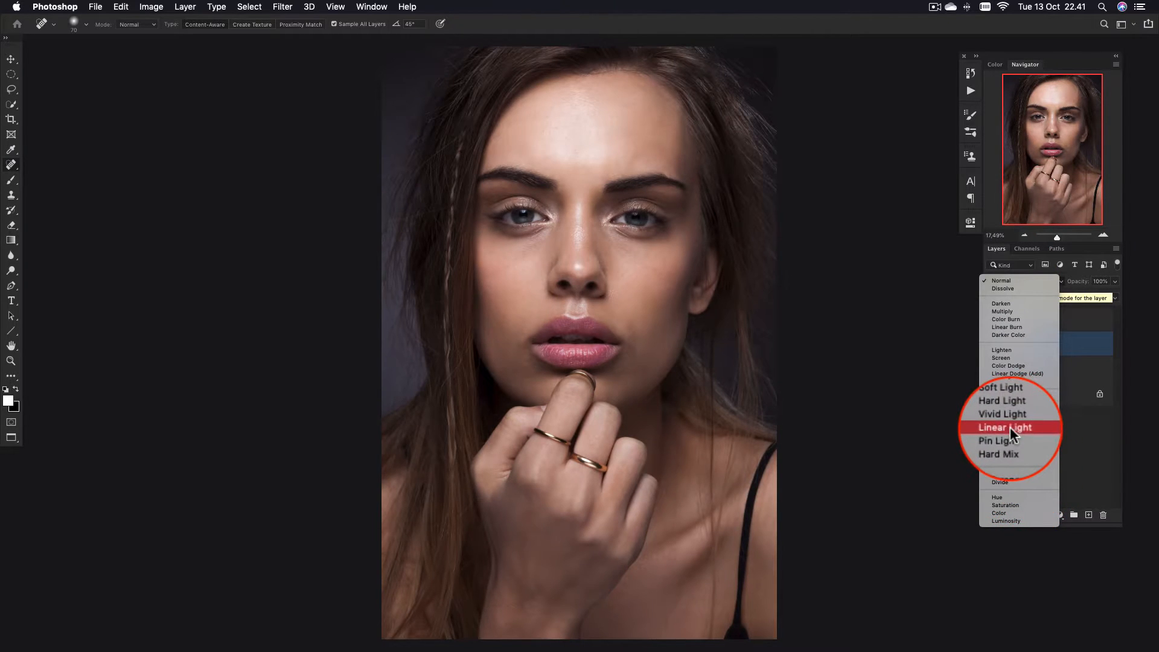
left_click(1010, 426)
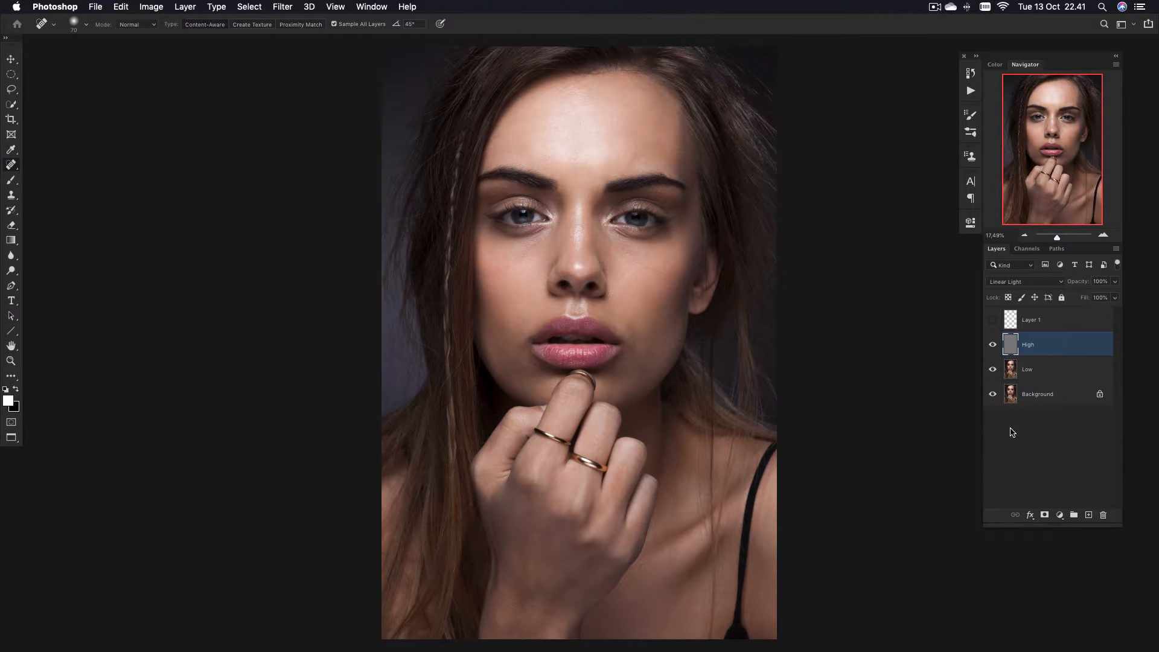
left_click(1038, 370, "shift")
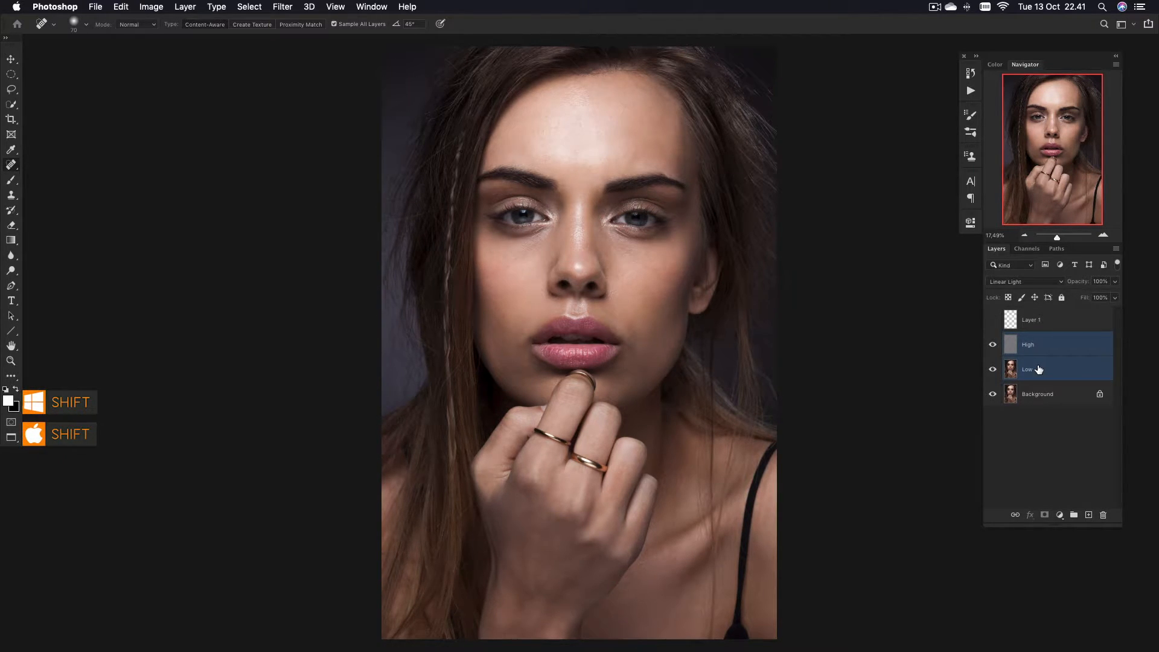
key("super+g")
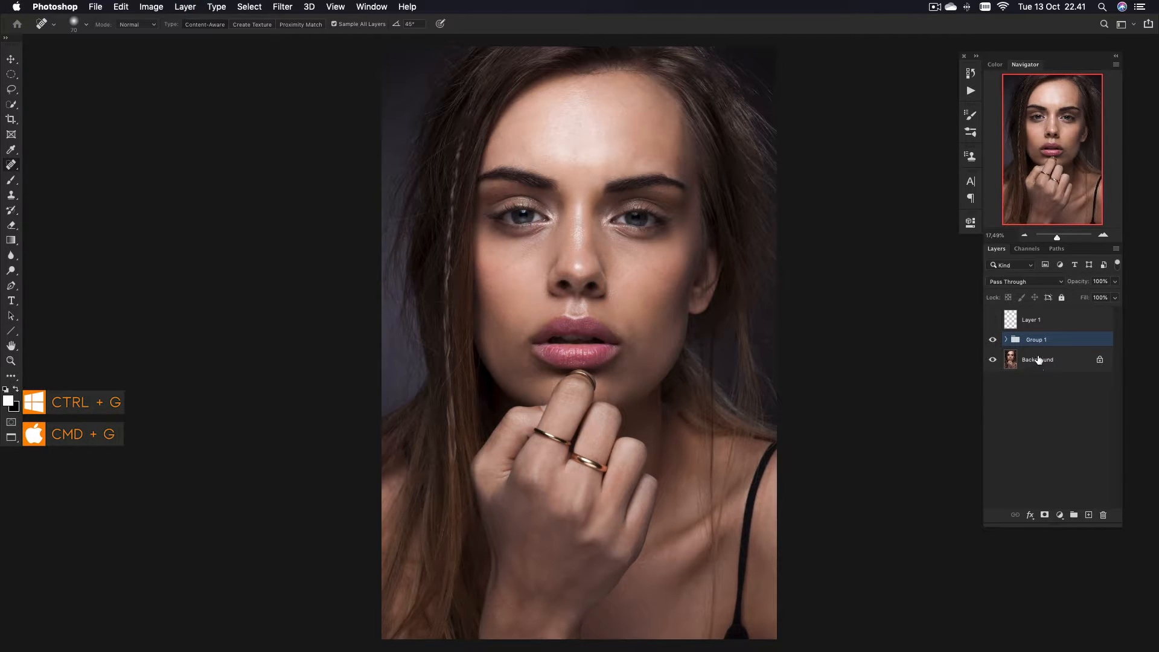
- Rename the new layer group as Frequency Separation
double_click(1034, 340)
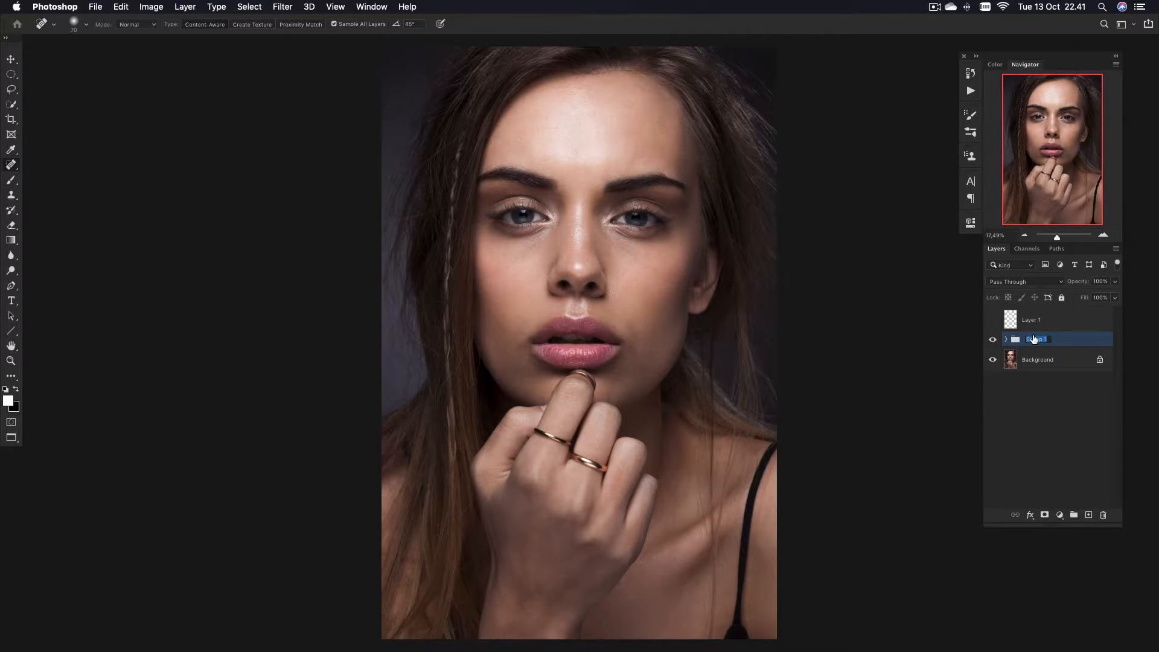
type("Frequency Separation")
key("Return")
- Duplicate the Low layer inside the Frequency Separation group and clip the copy to the Low layer
left_click(1006, 340)
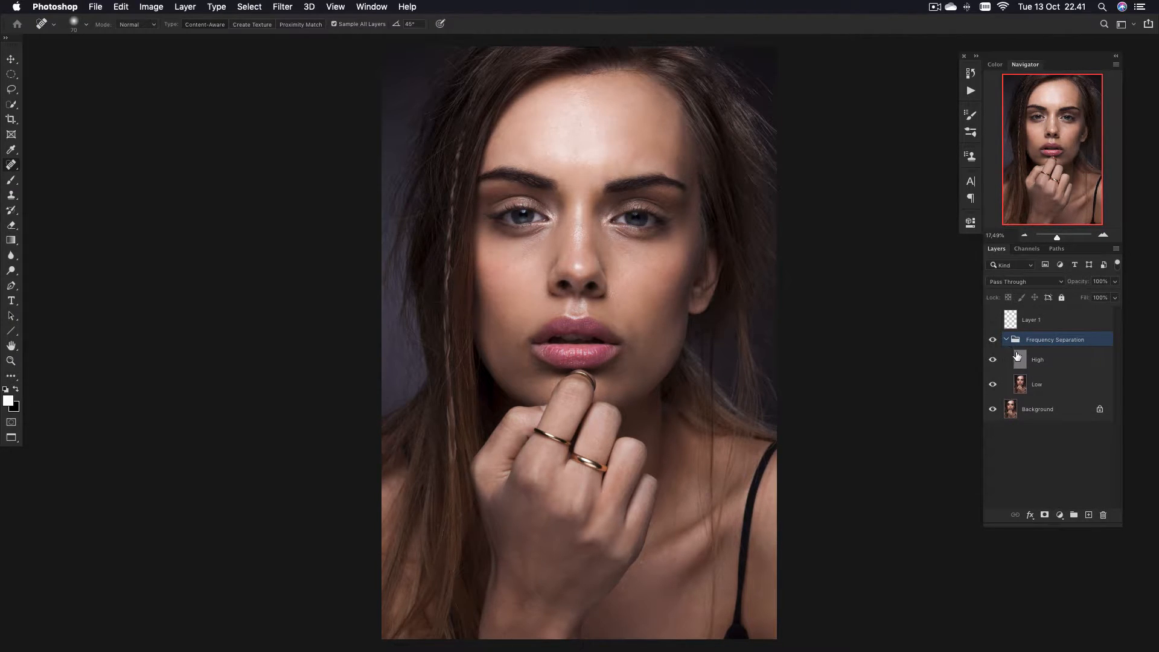
left_click(1056, 385)
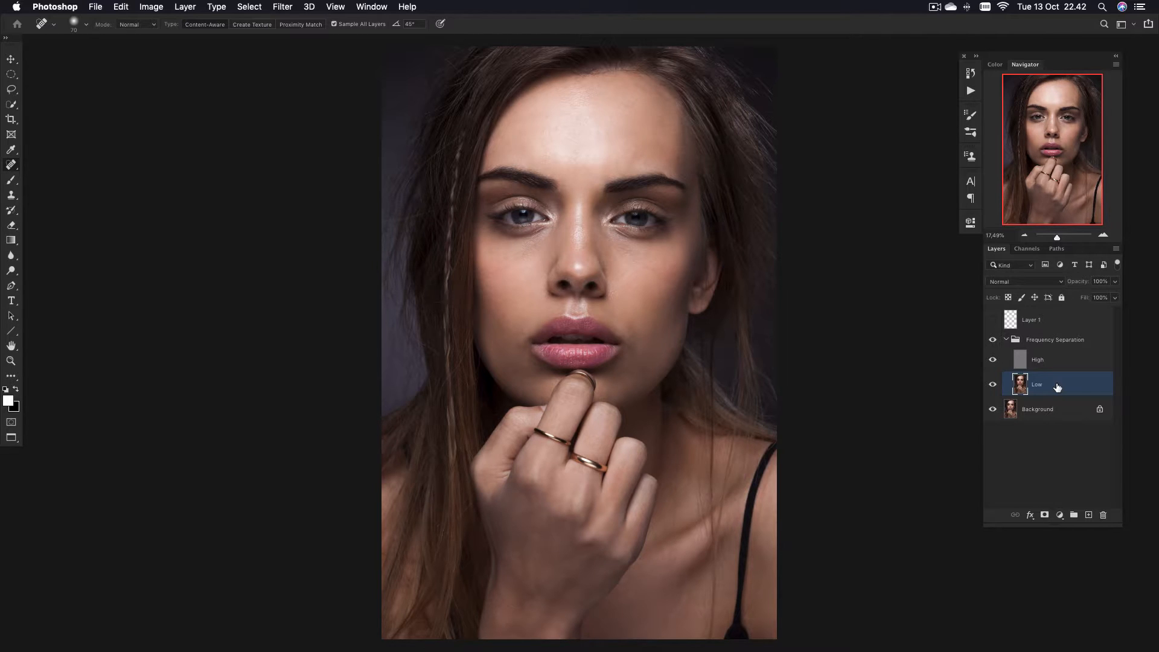
key("super+j")
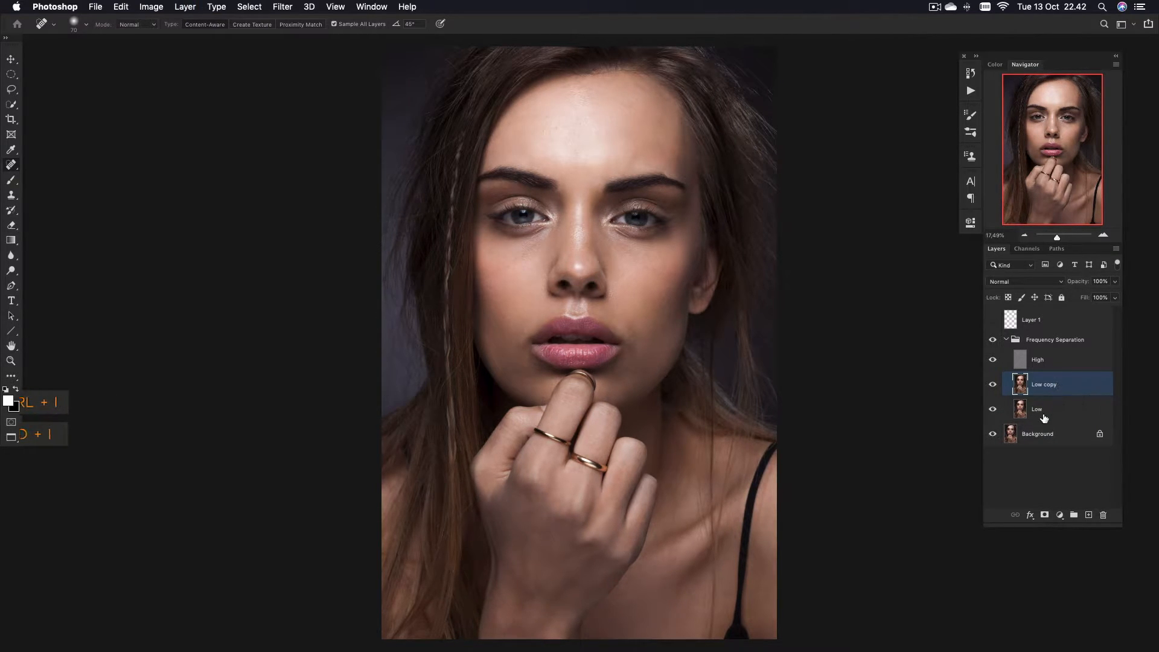
key("alt")
left_click(1015, 394, "alt")
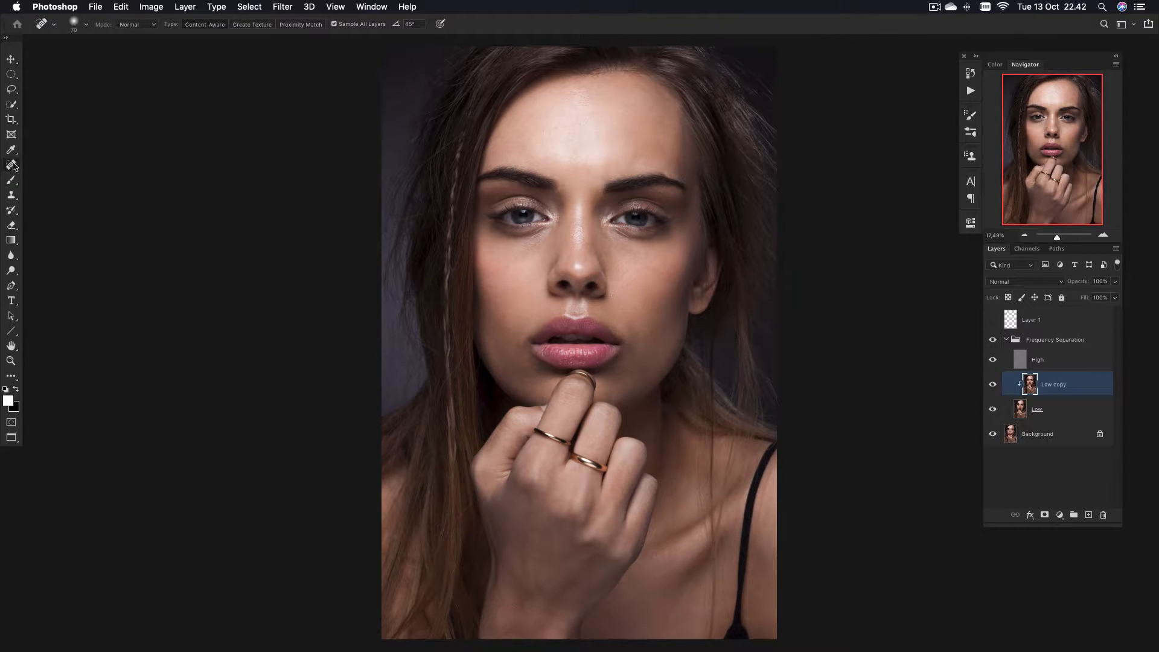
- Switch to the Mixer Brush and set it to clean the brush after each stroke
left_click(9, 180)
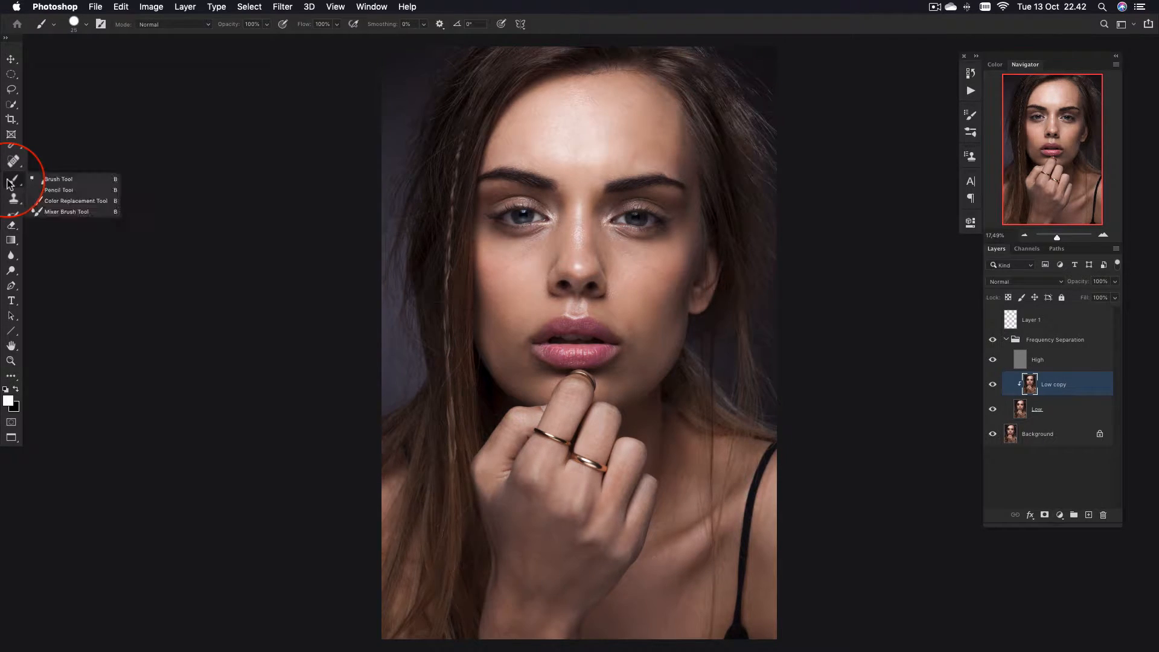
left_click(48, 212)
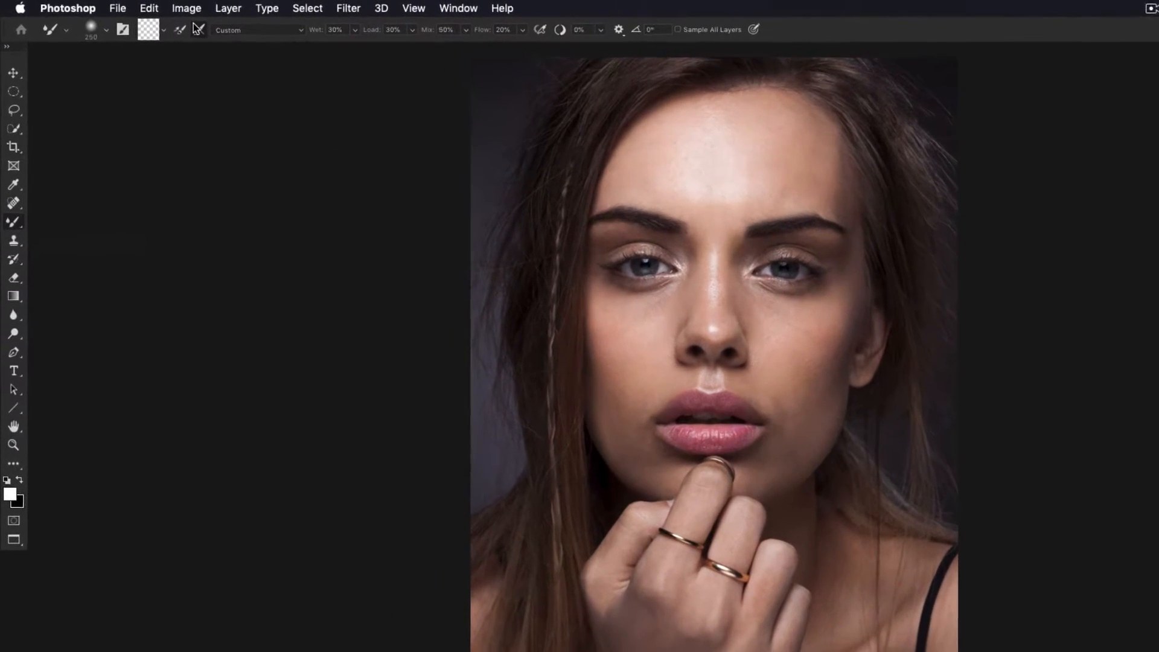
left_click(203, 31)
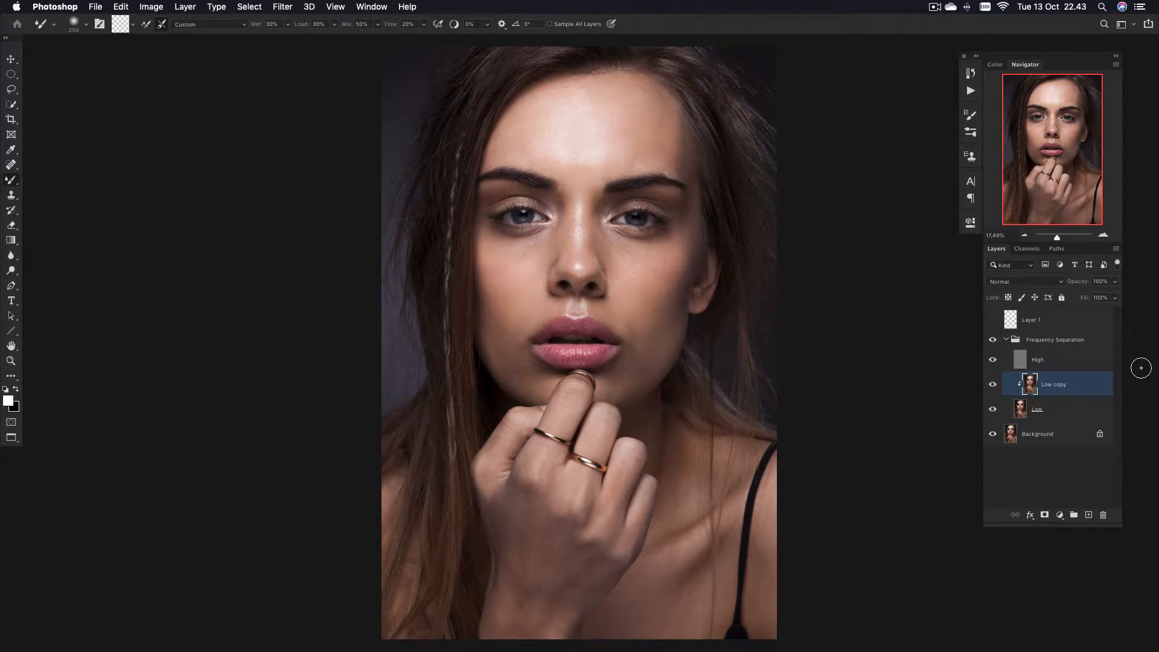
- Add a Black & White adjustment layer directly above the High layer in the Frequency Separation group
left_click(1072, 362)
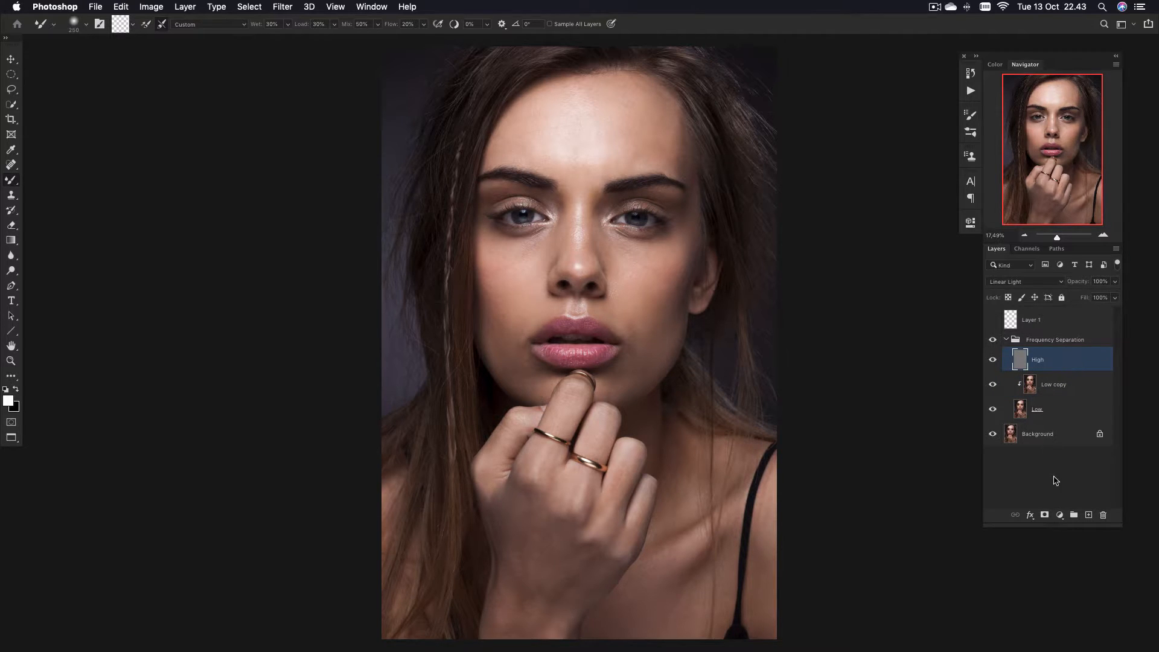
left_click(1059, 514)
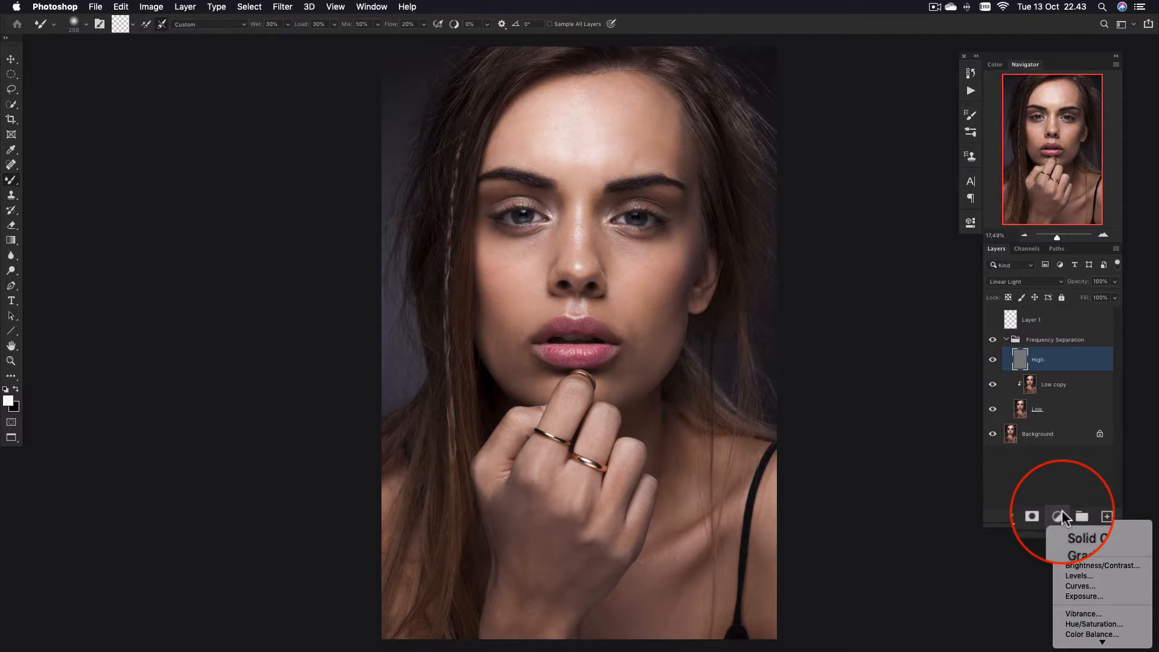
mouse_move(1085, 641)
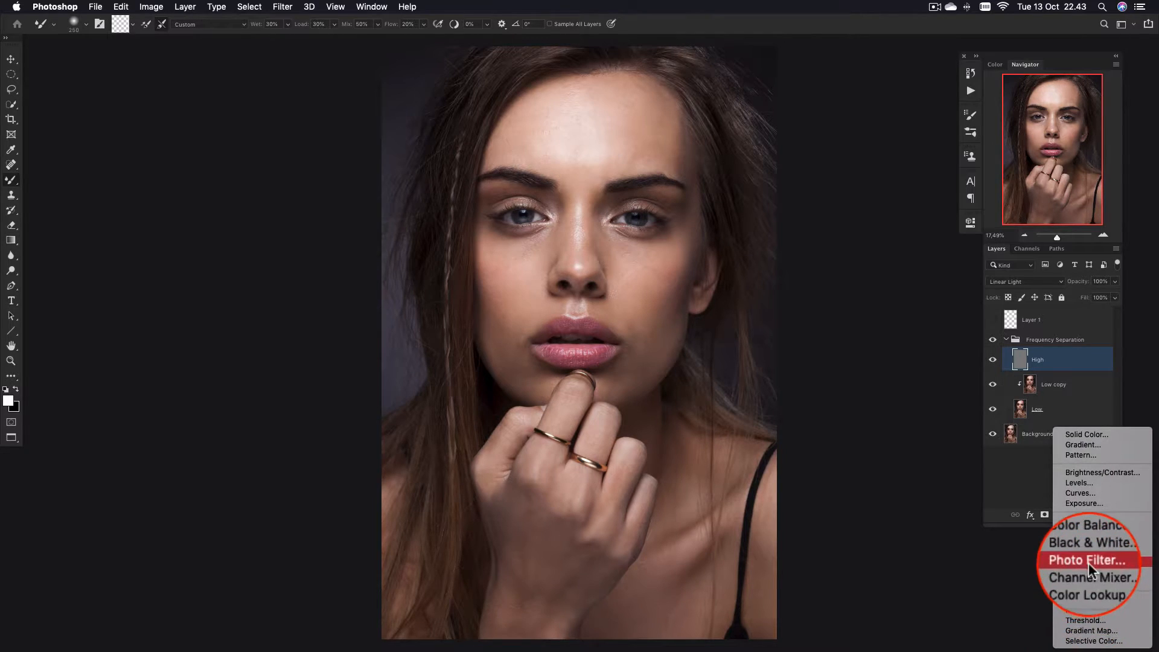
left_click(1089, 550)
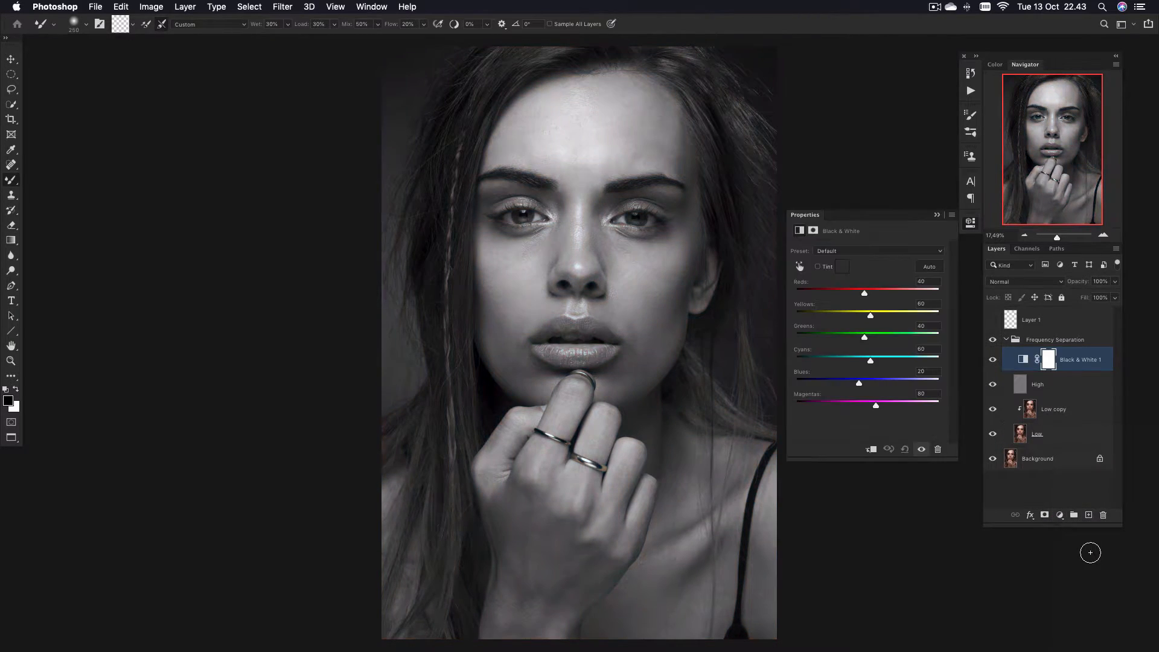
- Add a Curves adjustment layer above Black & White and shape a gentle S-curve using highlight, midtone and shadow points
left_click(1060, 514)
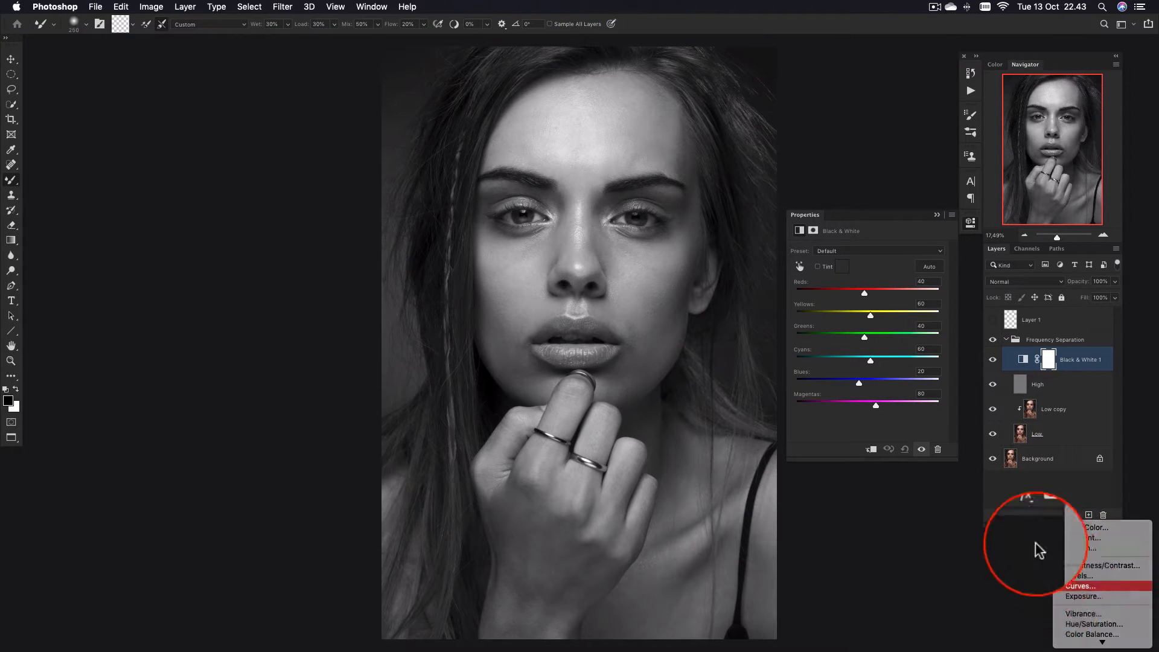
left_click(1081, 586)
left_click(907, 307)
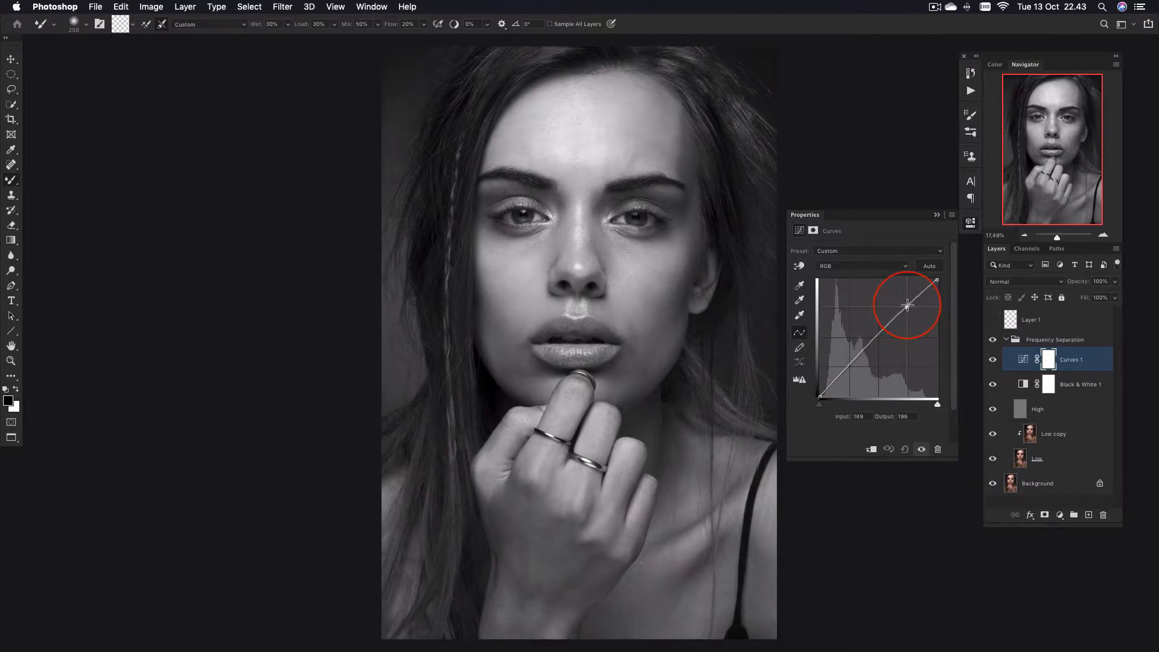
left_click(877, 339)
left_click(851, 364)
left_click_drag(851, 365, 853, 367)
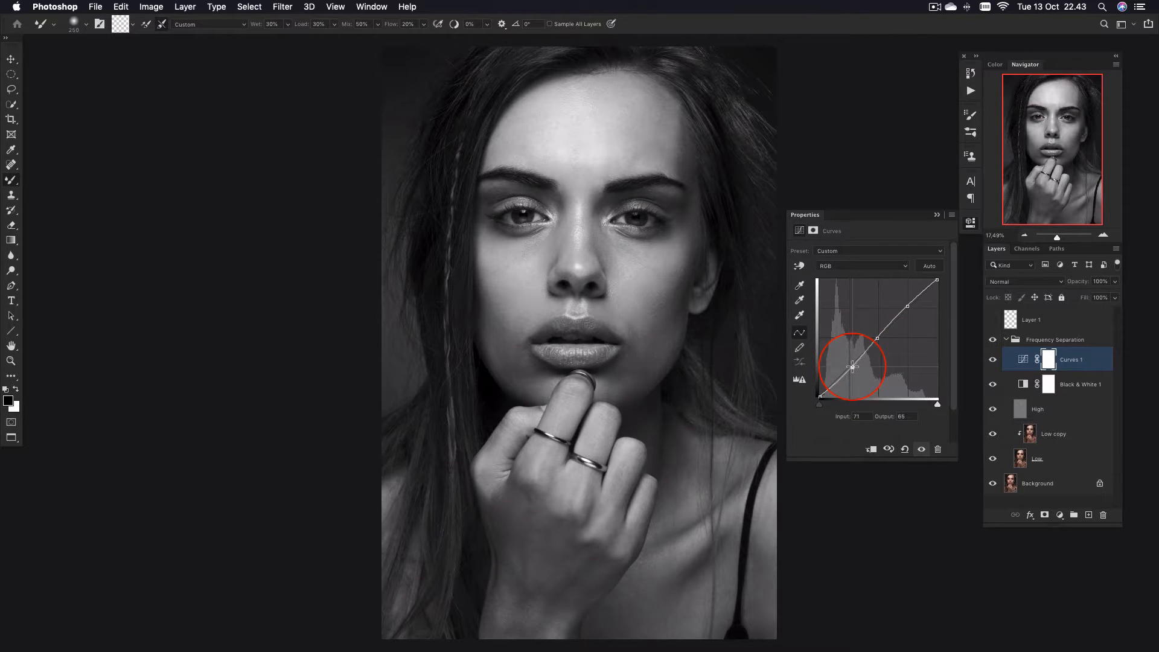
left_click(876, 338)
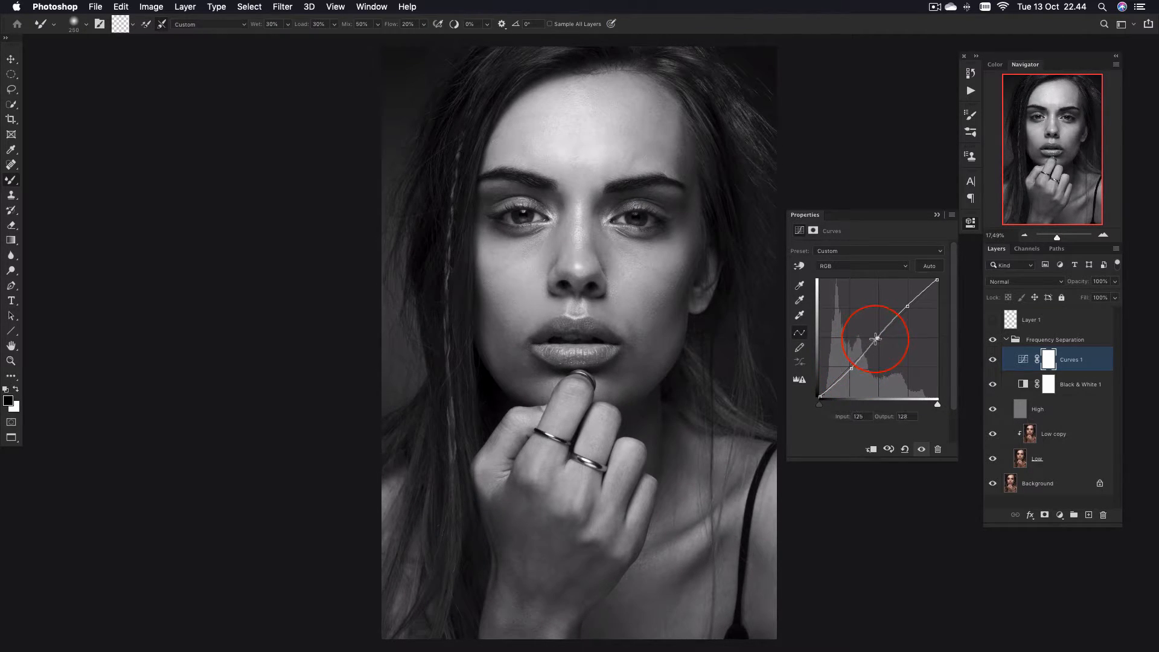
left_click_drag(909, 307, 910, 306)
- Group the Curves and Black & White adjustment layers as Referensi and check the portrait with and without the group
left_click(1072, 386, "shift")
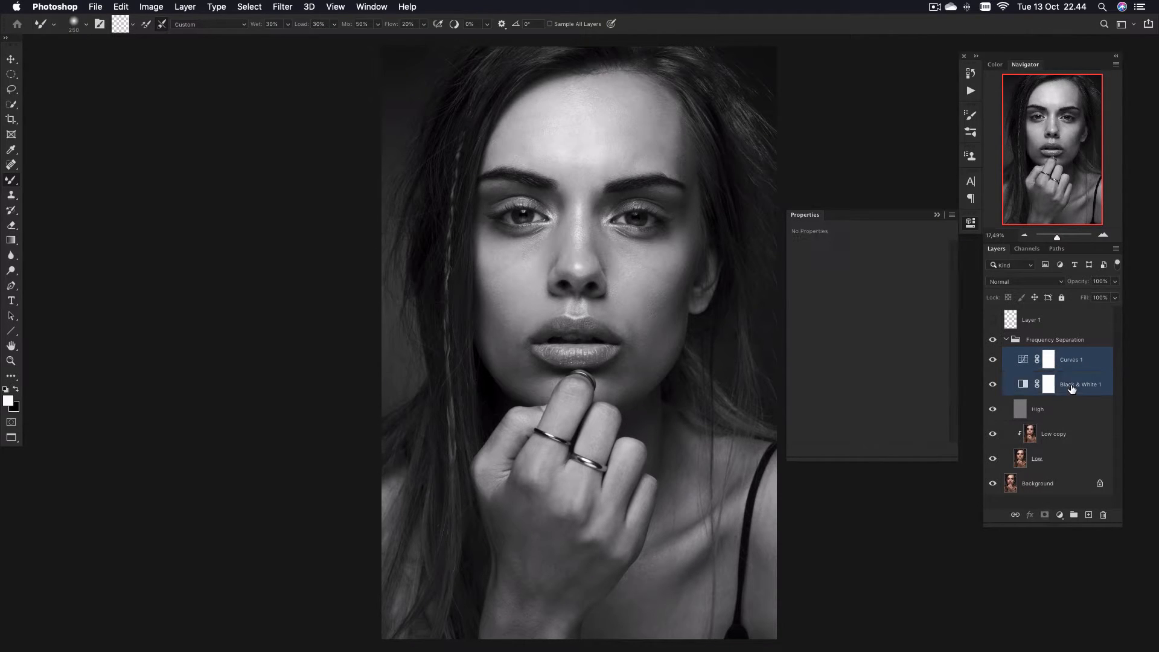
key("super+g")
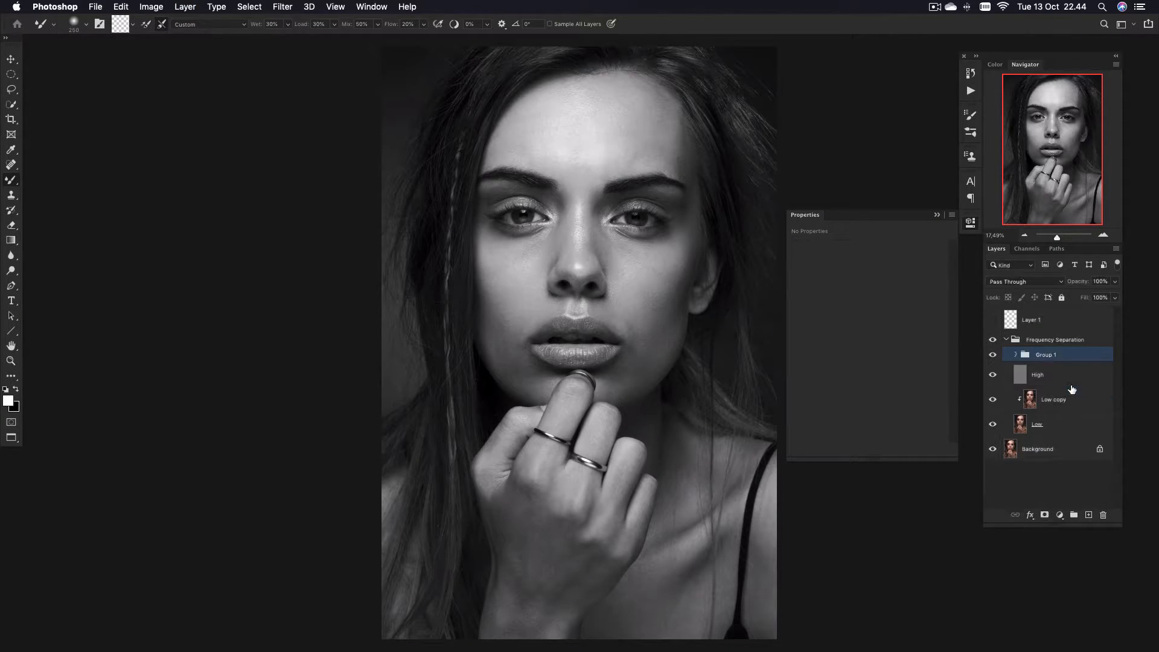
double_click(1047, 356)
type("Referensi")
key("Return")
left_click(992, 355)
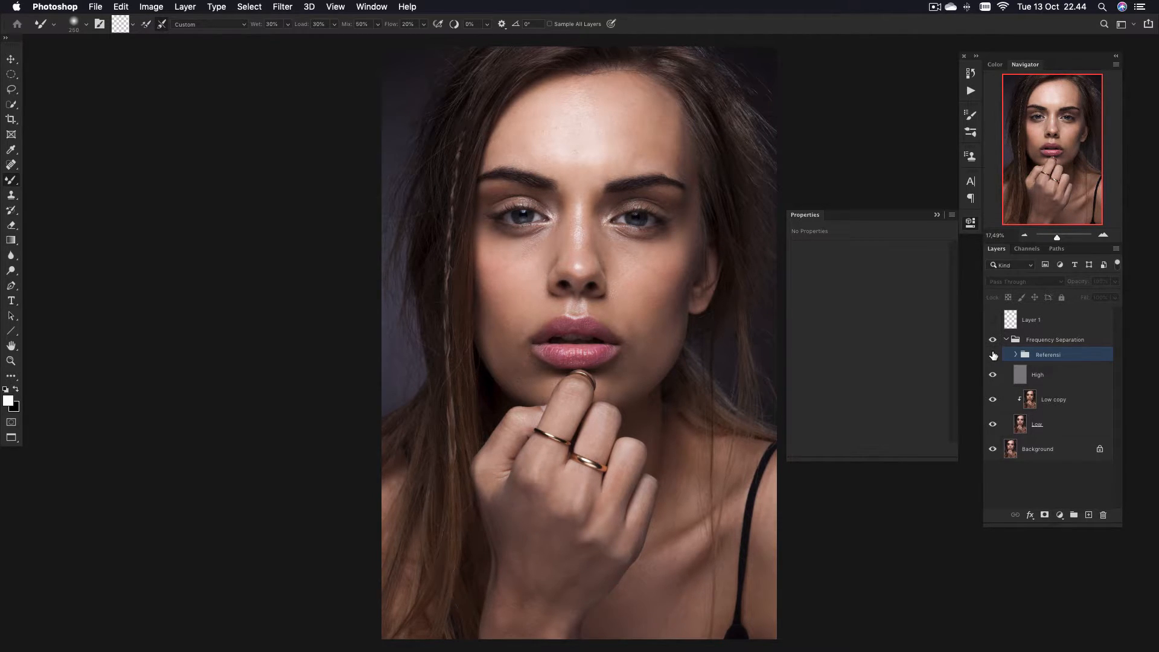
left_click(993, 355)
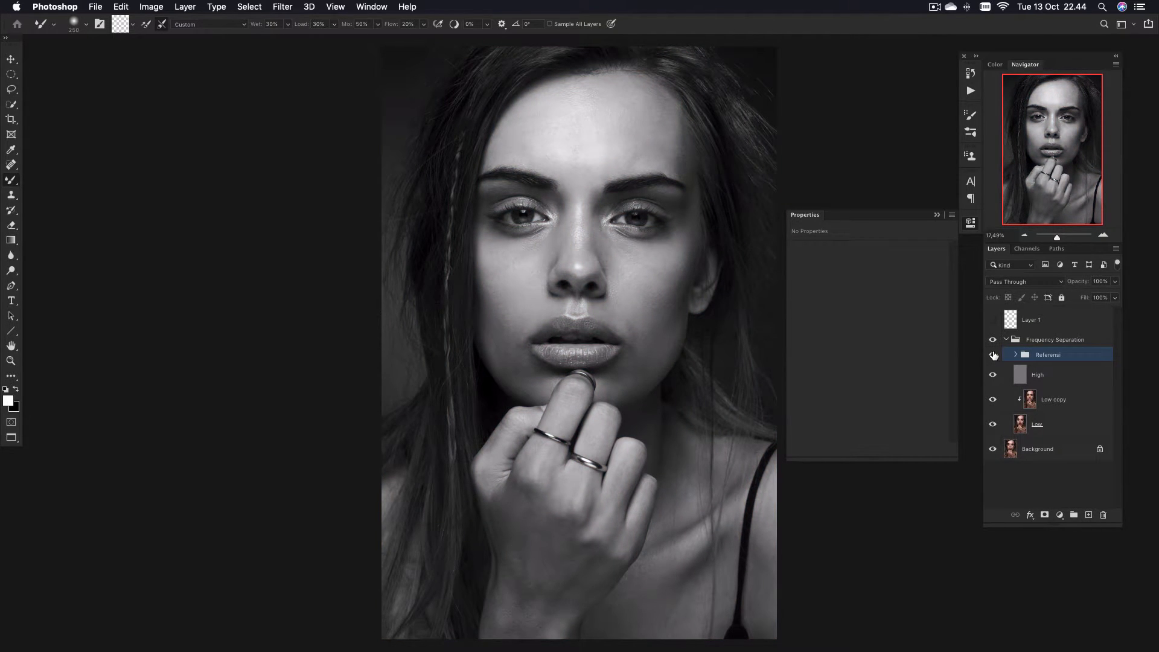
- Smooth the forehead on the Low copy layer with the Mixer Brush, reducing the brush size to 125
left_click(1055, 404)
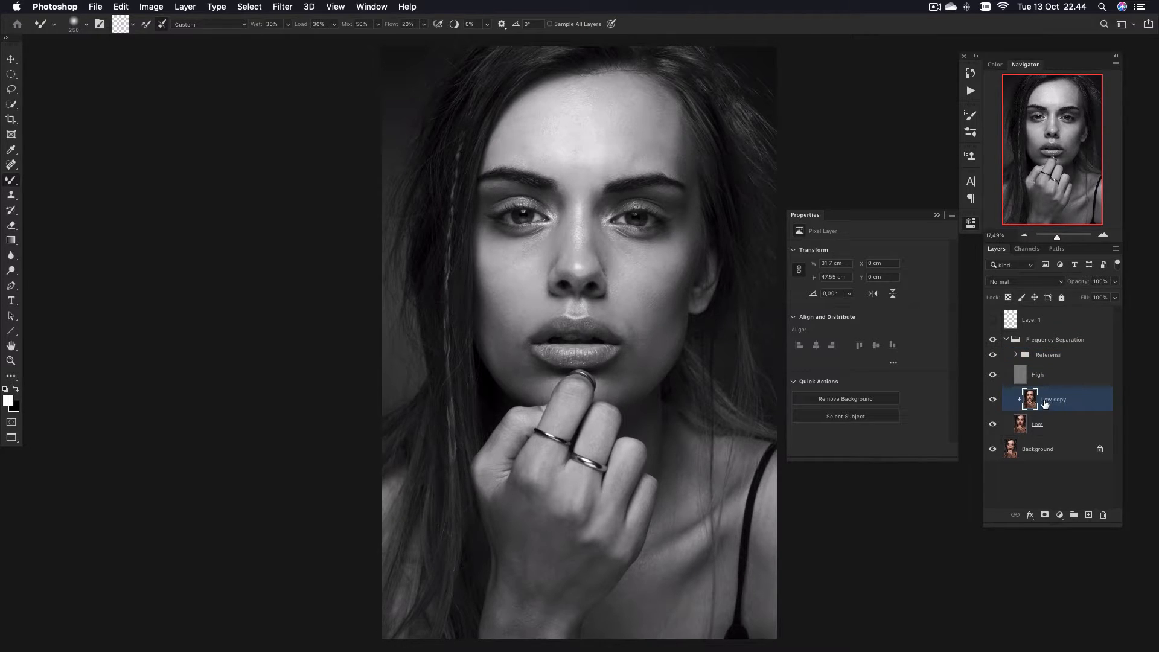
mouse_move(17, 183)
left_mouse_down()
mouse_move(51, 213)
mouse_move(148, 231)
left_mouse_up()
left_click(553, 211, "super")
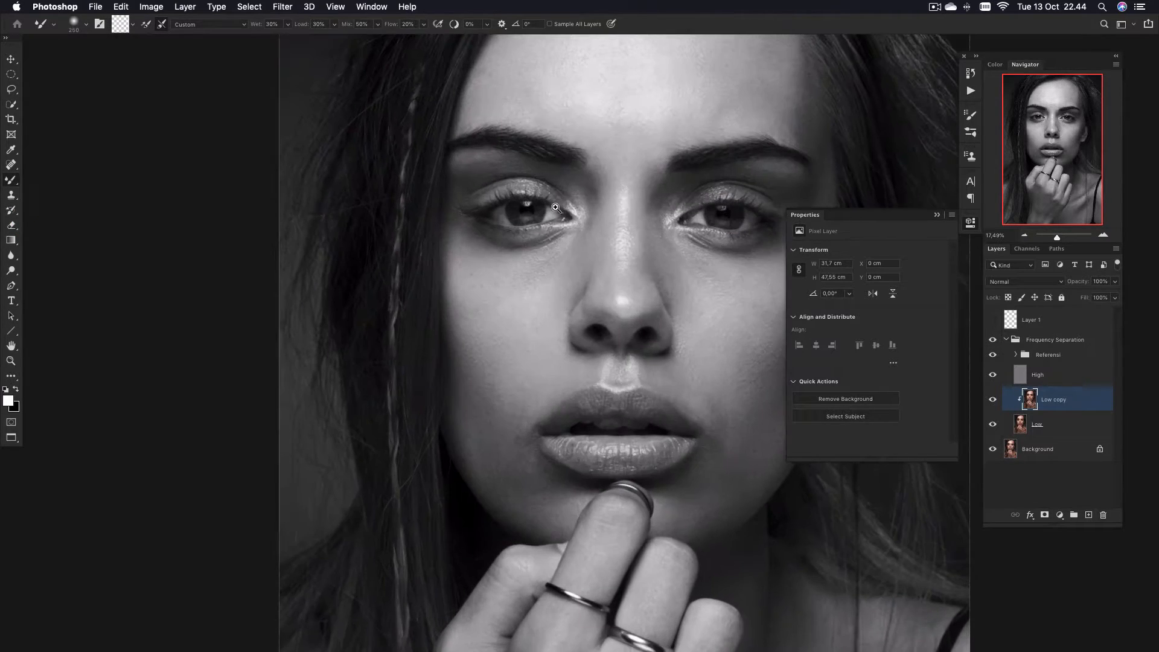
left_click_drag(621, 188, 581, 295)
mouse_move(641, 264)
left_mouse_down()
mouse_move(627, 268)
mouse_move(622, 242)
left_mouse_up()
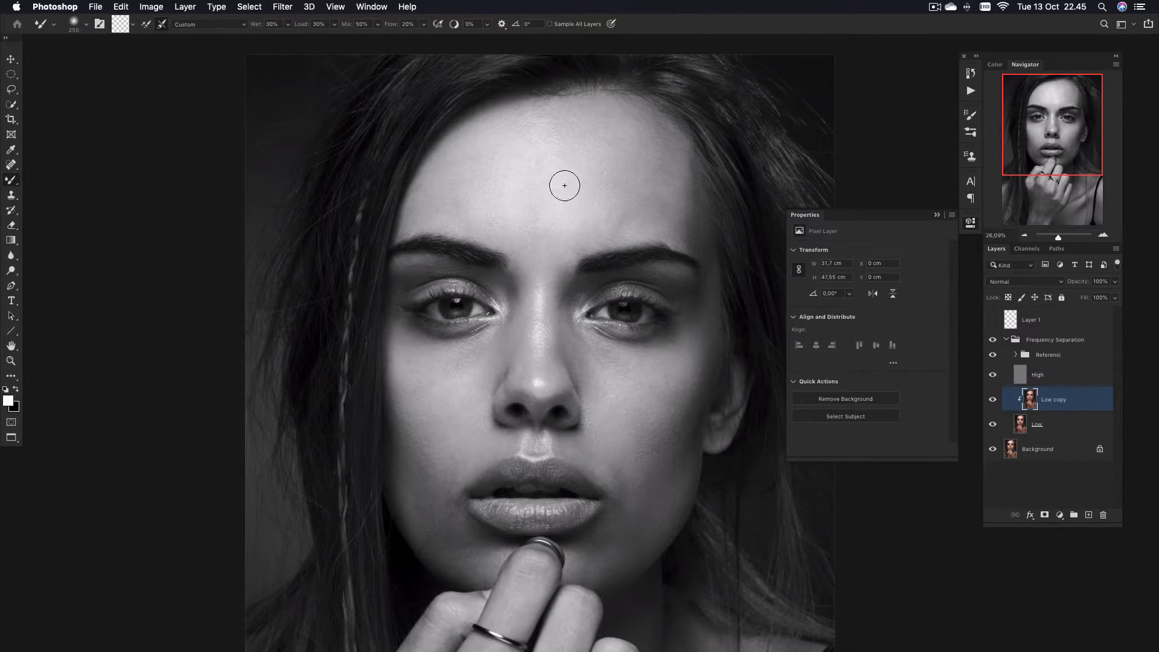
key("bracketleft")
key("bracketleft")
key("bracketleft")
key("bracketleft")
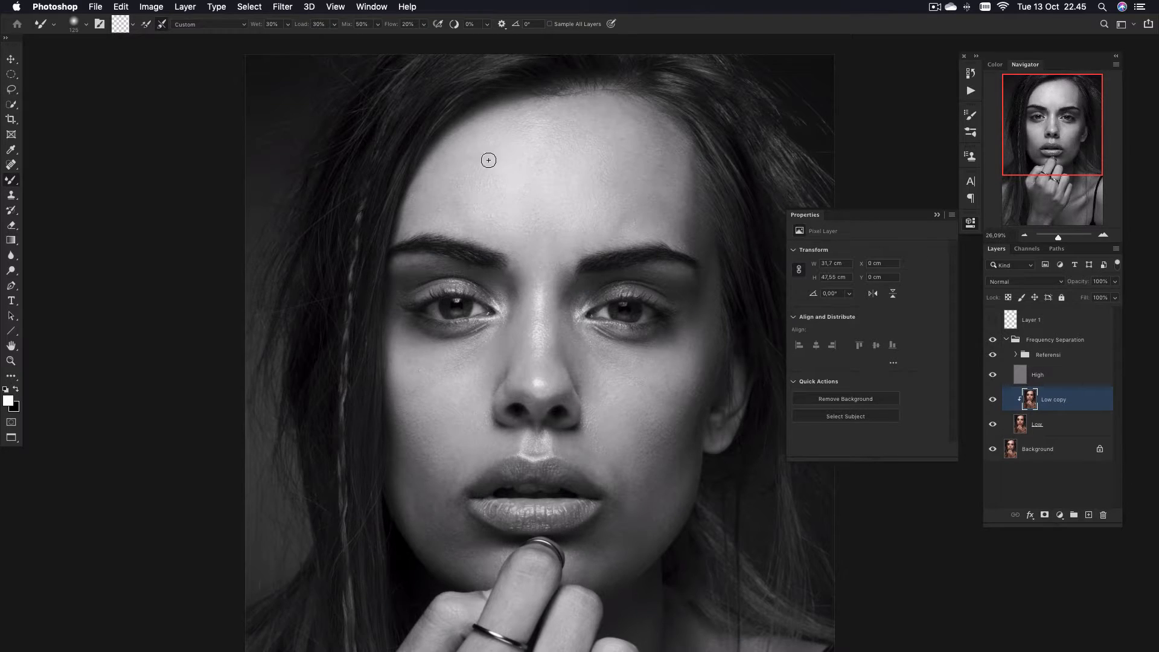
- Compare the forehead with and without the Low copy layer, both in colour and in the black-and-white reference
left_click(993, 401)
left_click(994, 401)
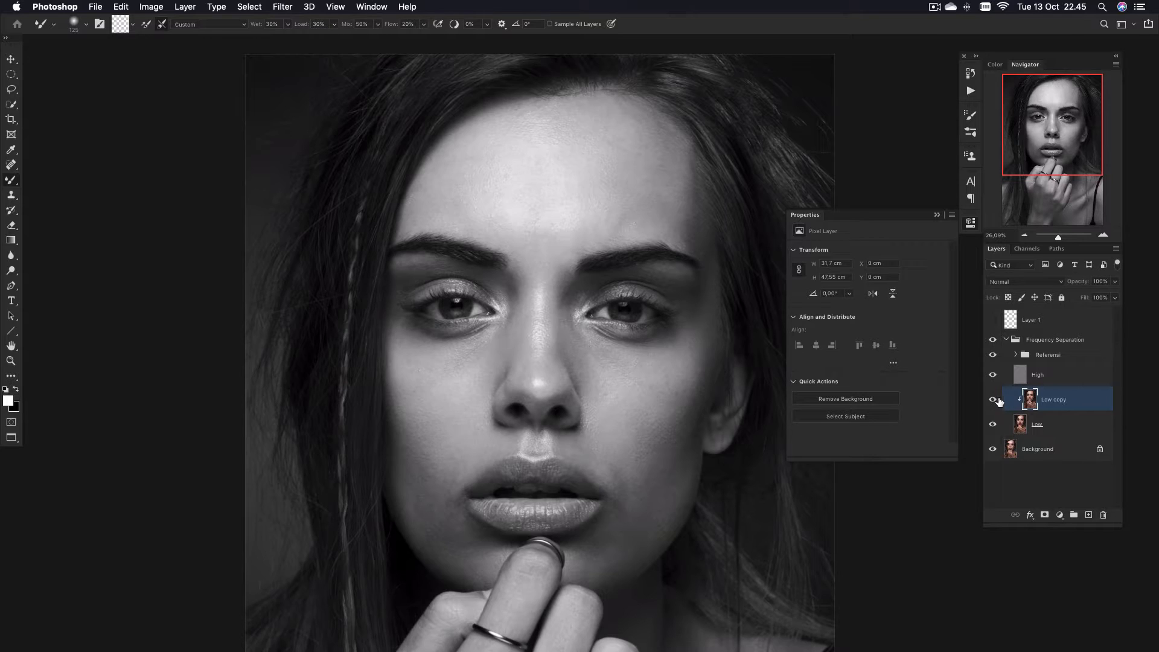
left_click(993, 355)
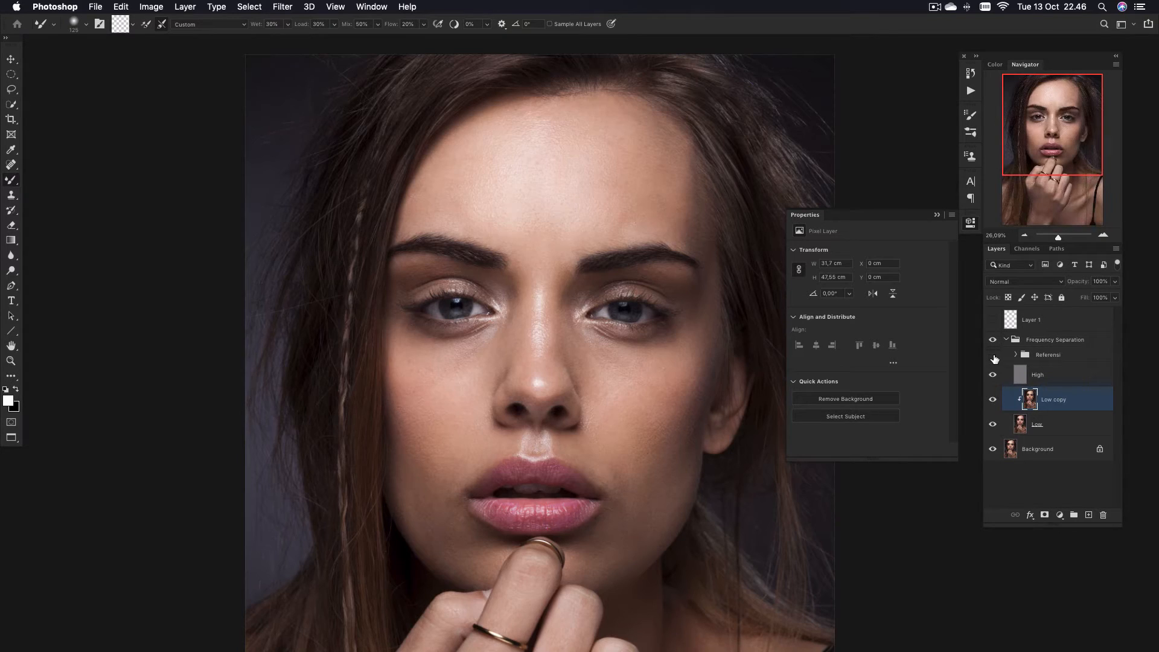
left_click(993, 400)
left_click(993, 400)
left_click(992, 401)
left_click(992, 400)
left_click(994, 356)
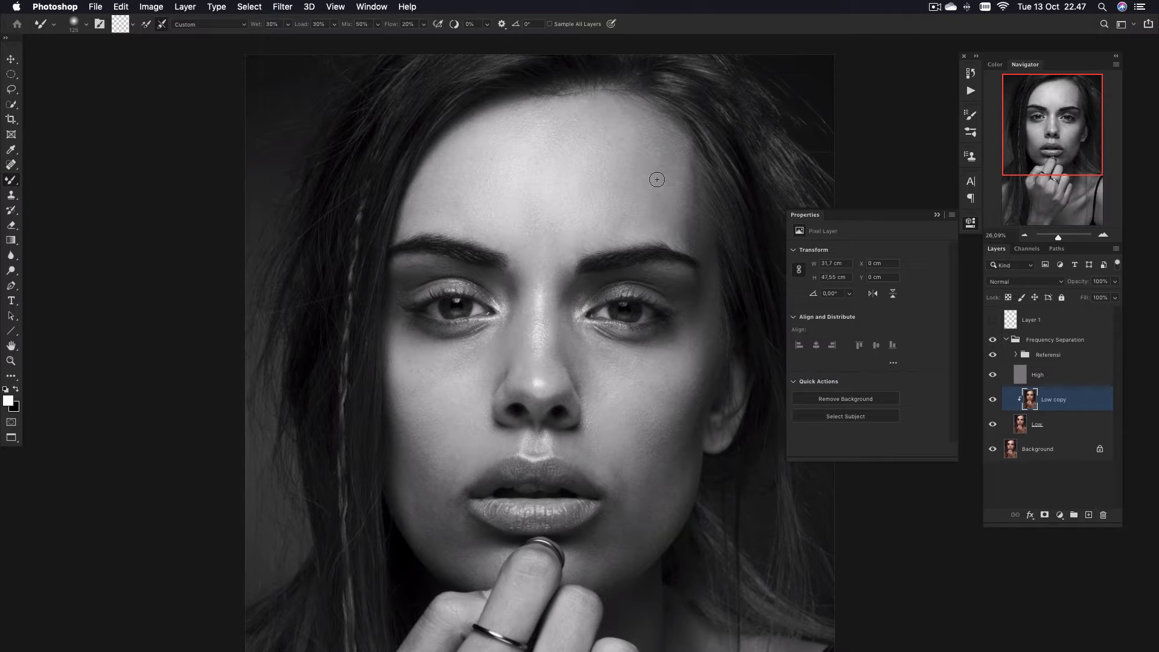
left_click(993, 400)
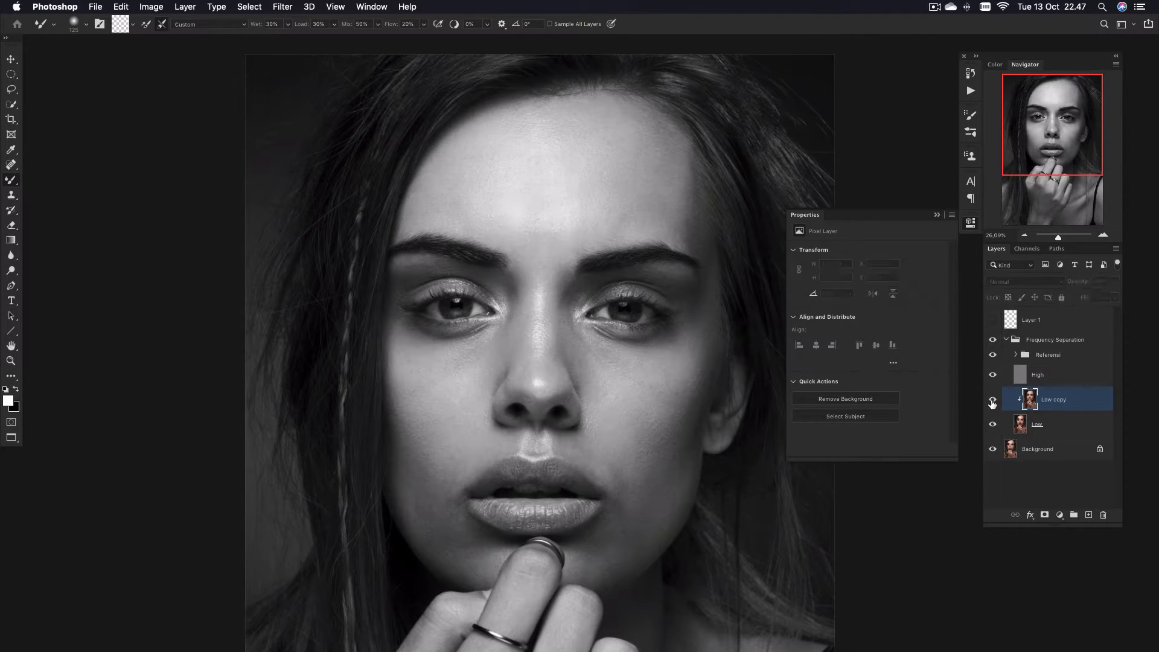
left_click(993, 401)
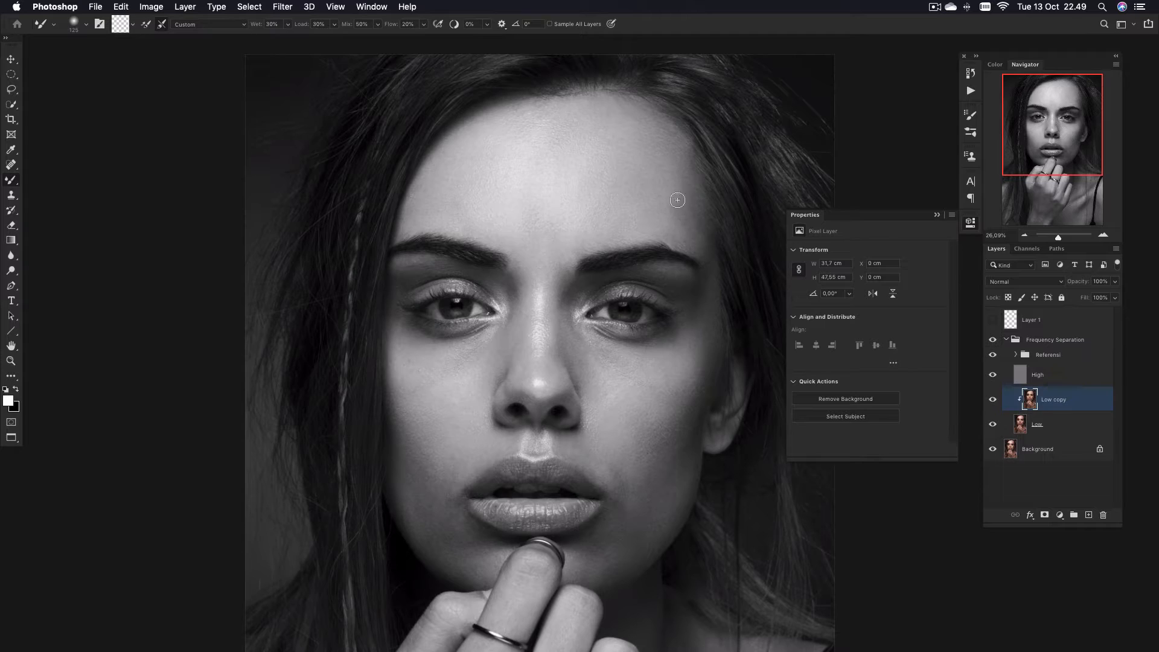
- Blend the uneven tones at the forehead's outer edge on the Low copy layer with a smaller Mixer Brush
key("bracketleft")
key("bracketleft")
key("bracketleft")
- Check the refined forehead edge against the unsmoothed skin, both in black and white and in colour
left_click(992, 401)
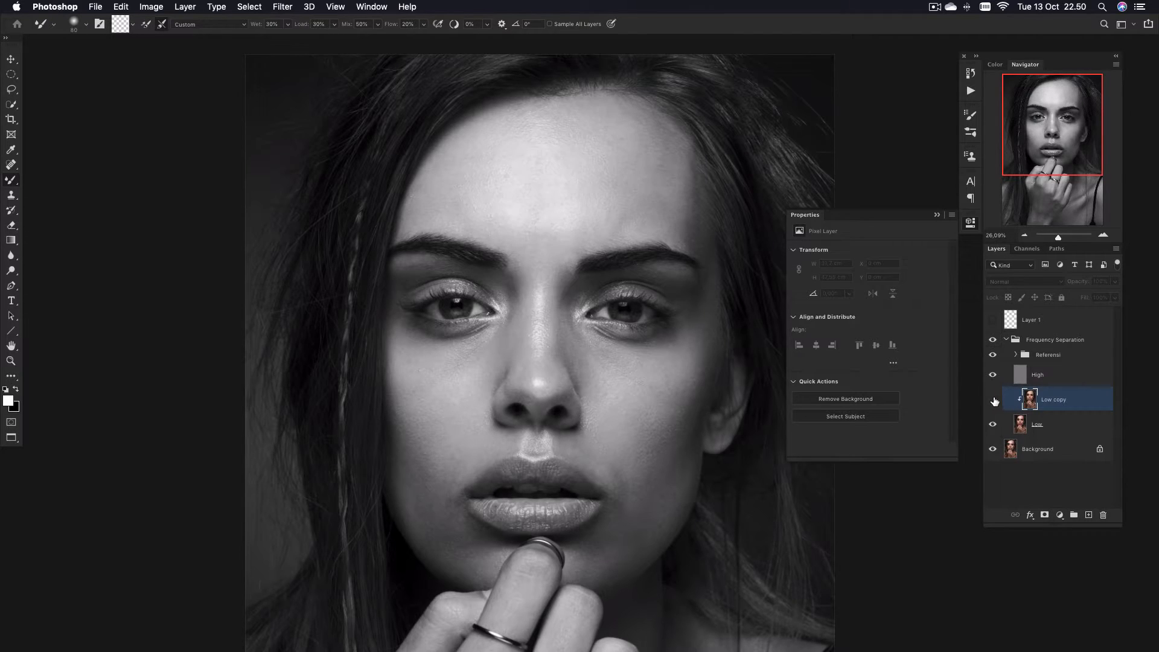
left_click(993, 402)
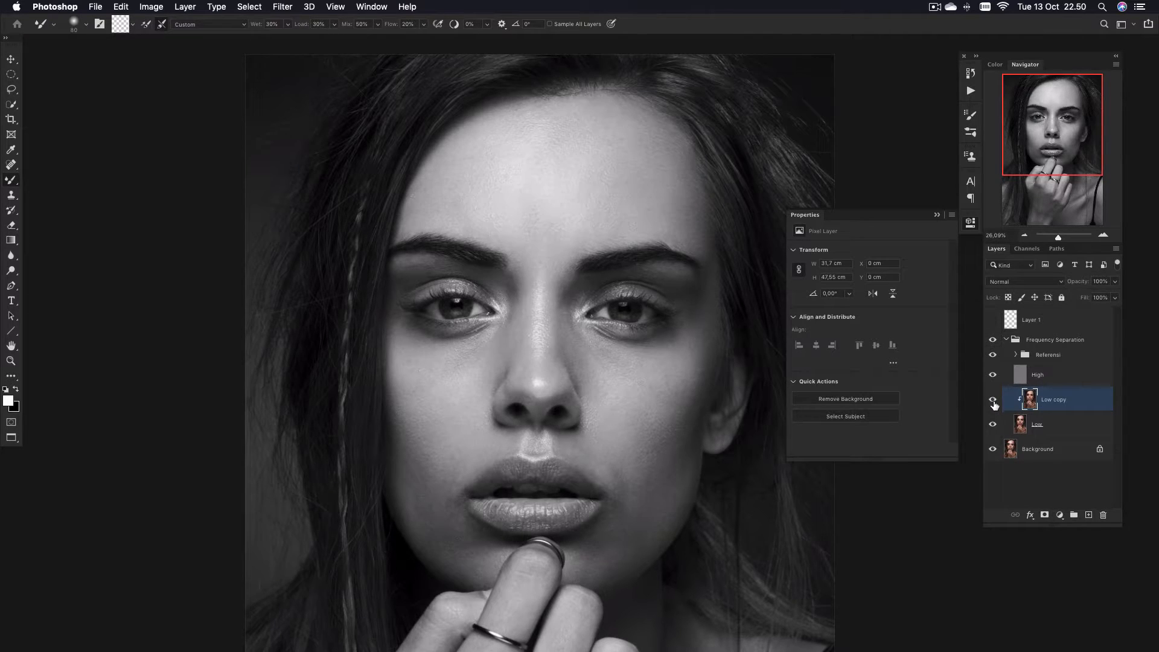
left_click(994, 355)
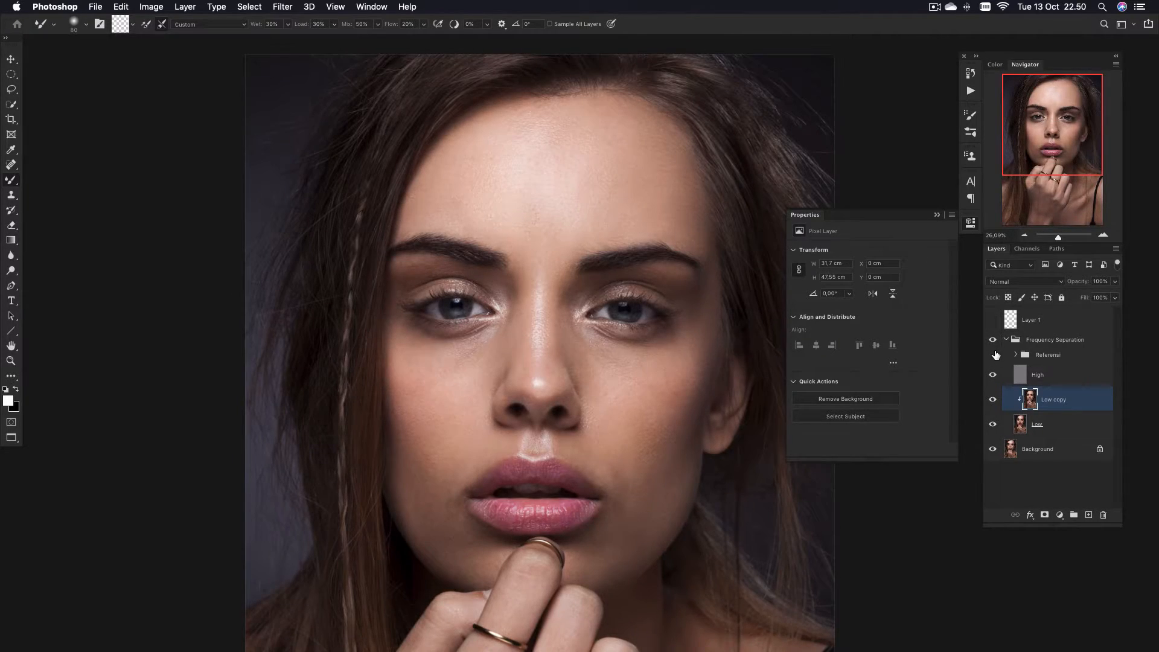
left_click(993, 401)
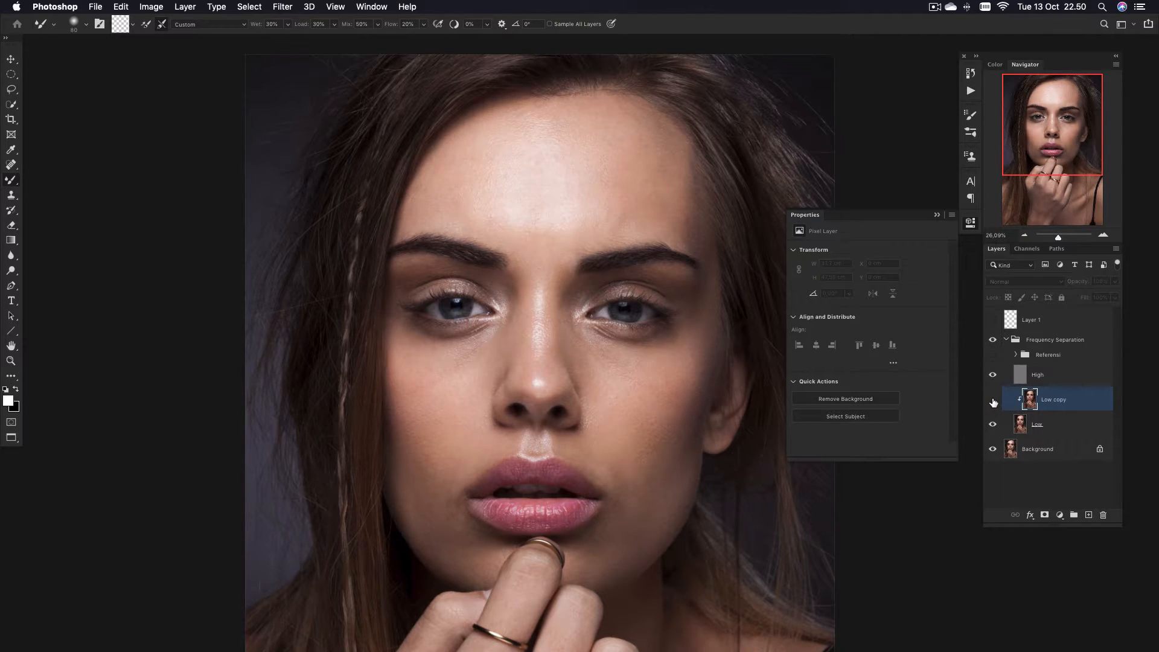
left_click(993, 401)
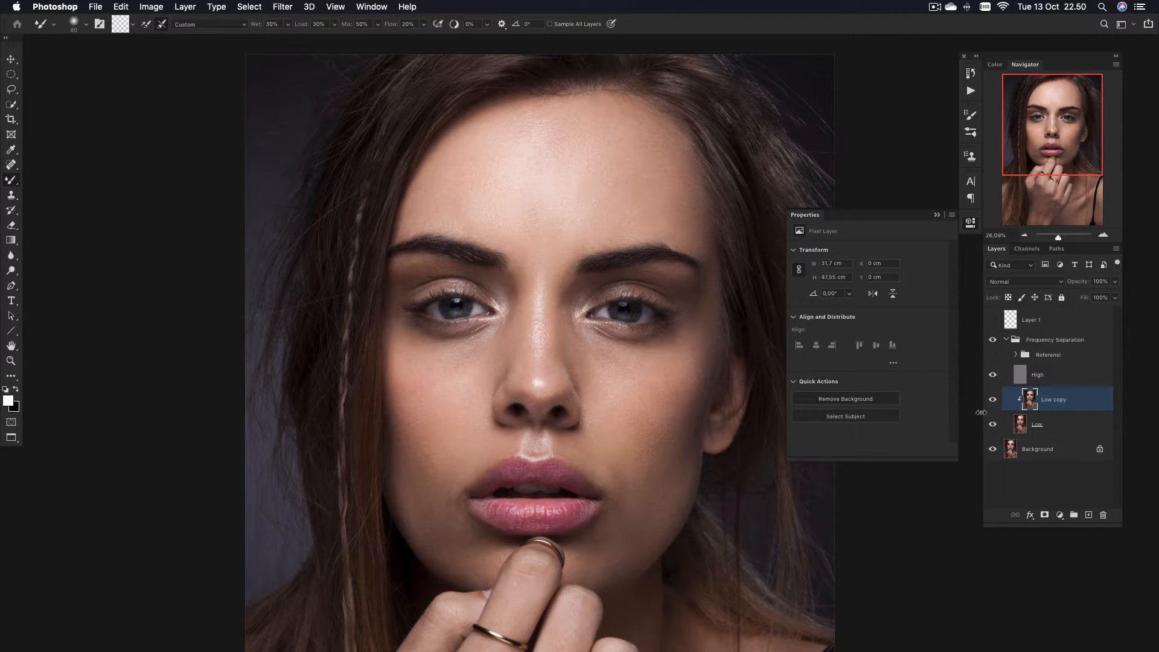
left_click(993, 400)
left_click(993, 400)
left_click(993, 401)
left_click(994, 402)
left_click(993, 355)
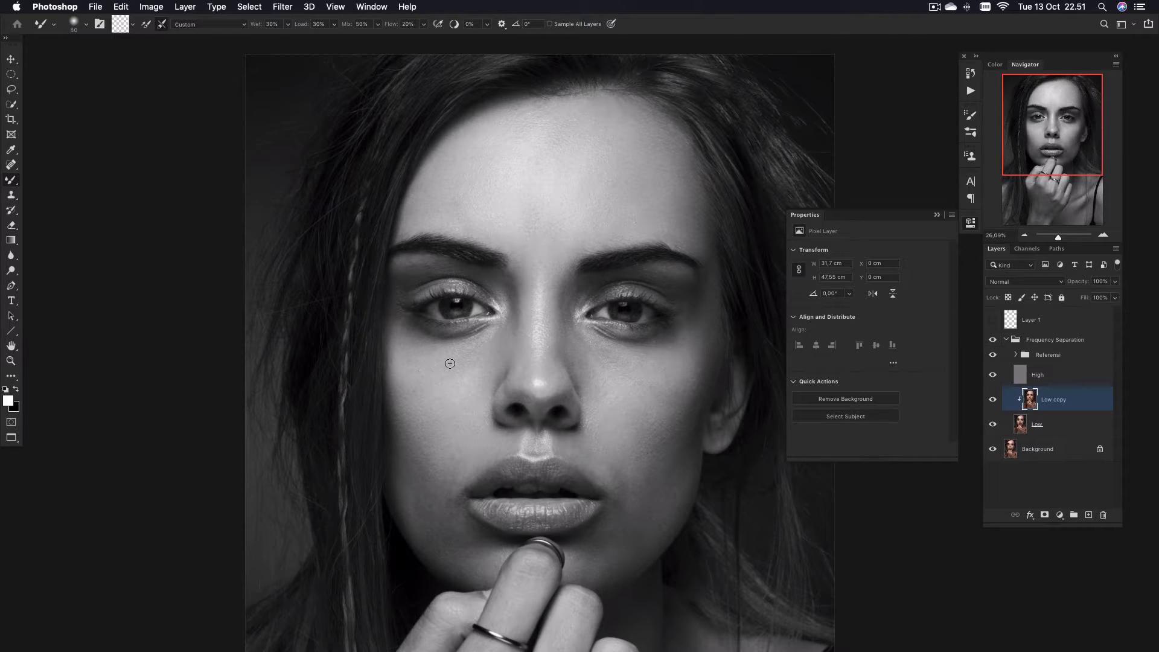
- Smooth the cheek and under-eye skin on the braid side of the face, adjusting the Mixer Brush size to 100
key("bracketright")
key("bracketright")
key("bracketright")
key("bracketright")
key("bracketright")
key("bracketright")
key("bracketright")
key("bracketleft")
key("bracketleft")
key("bracketleft")
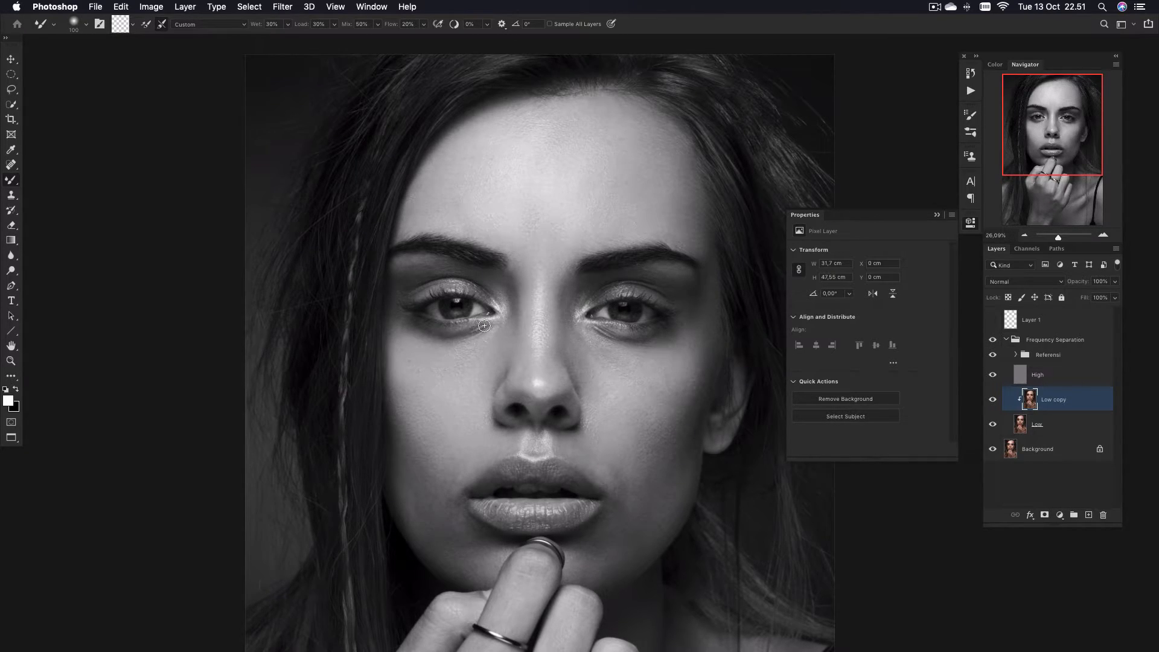
- Smooth the skin under the other eye and down the cheek to the jaw, enlarging the Mixer Brush to 125
key("bracketleft")
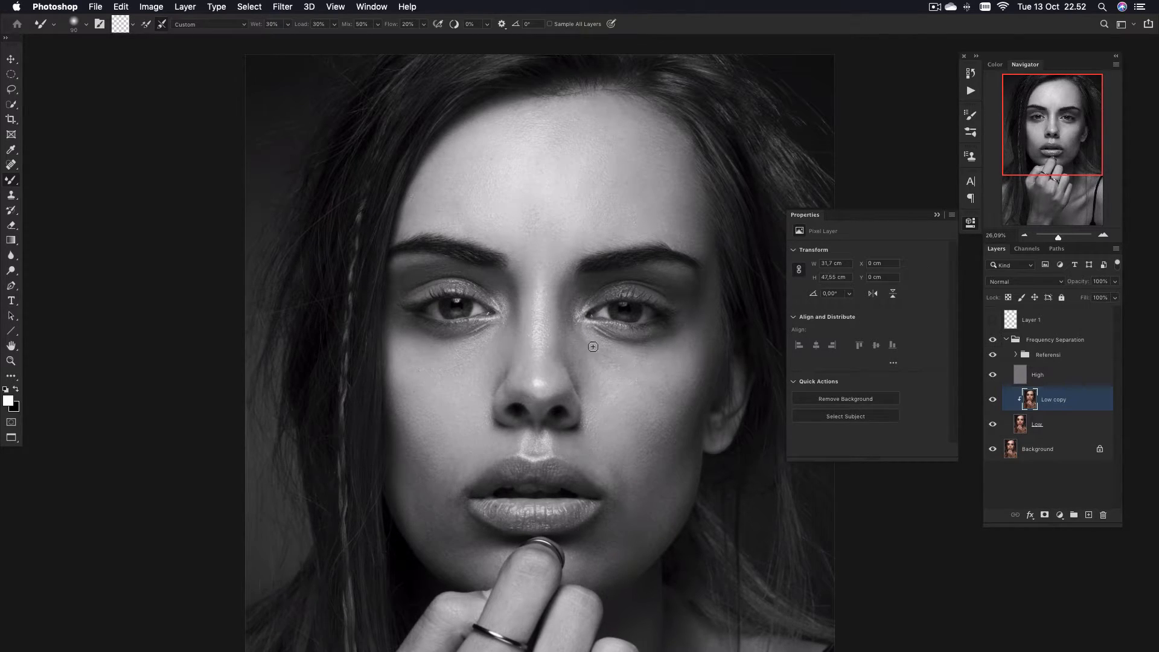
key("bracketright")
key("bracketright")
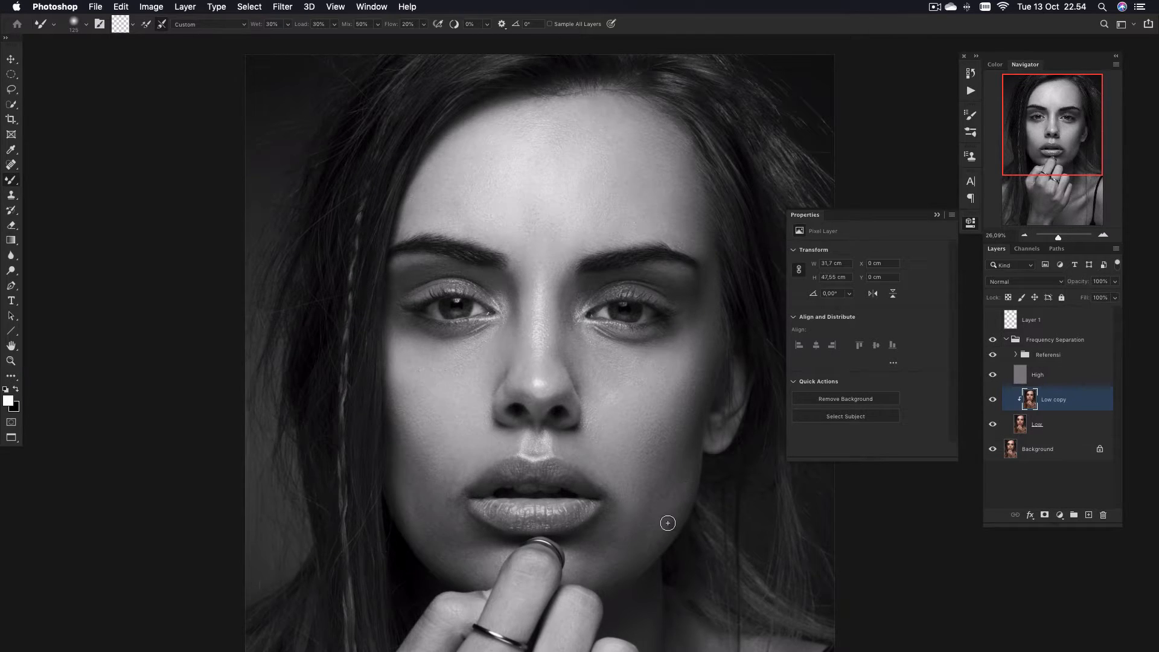
- Hide the Referensi group and compare the whole face in colour with and without the Low copy layer's smoothing
left_click(993, 355)
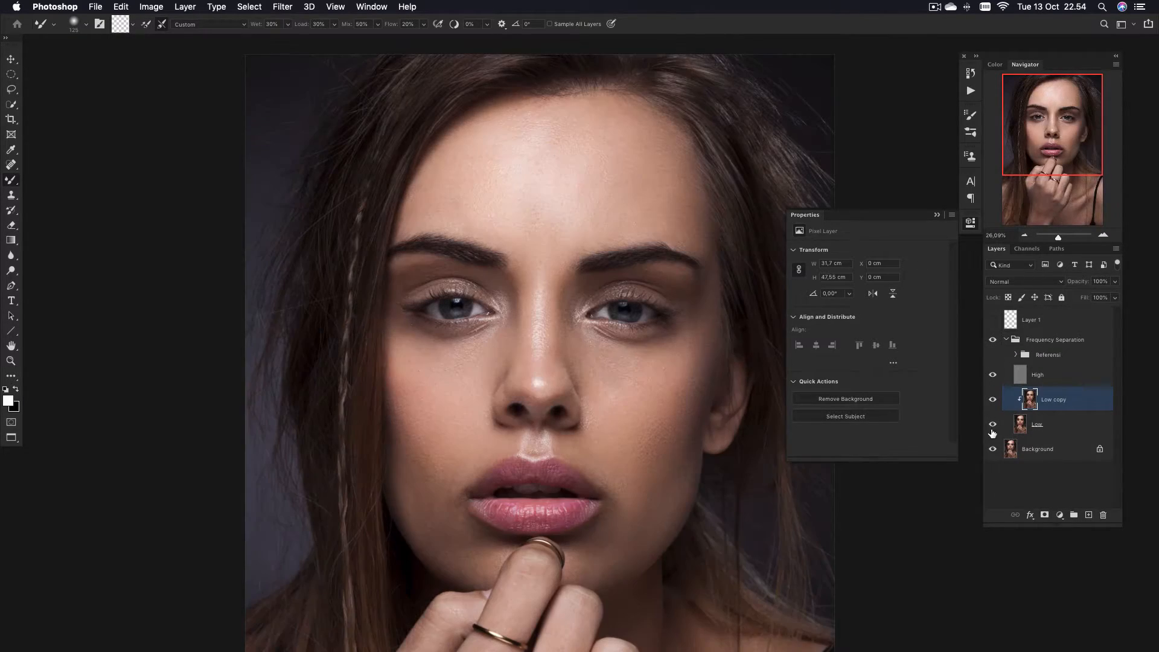
left_click(993, 401)
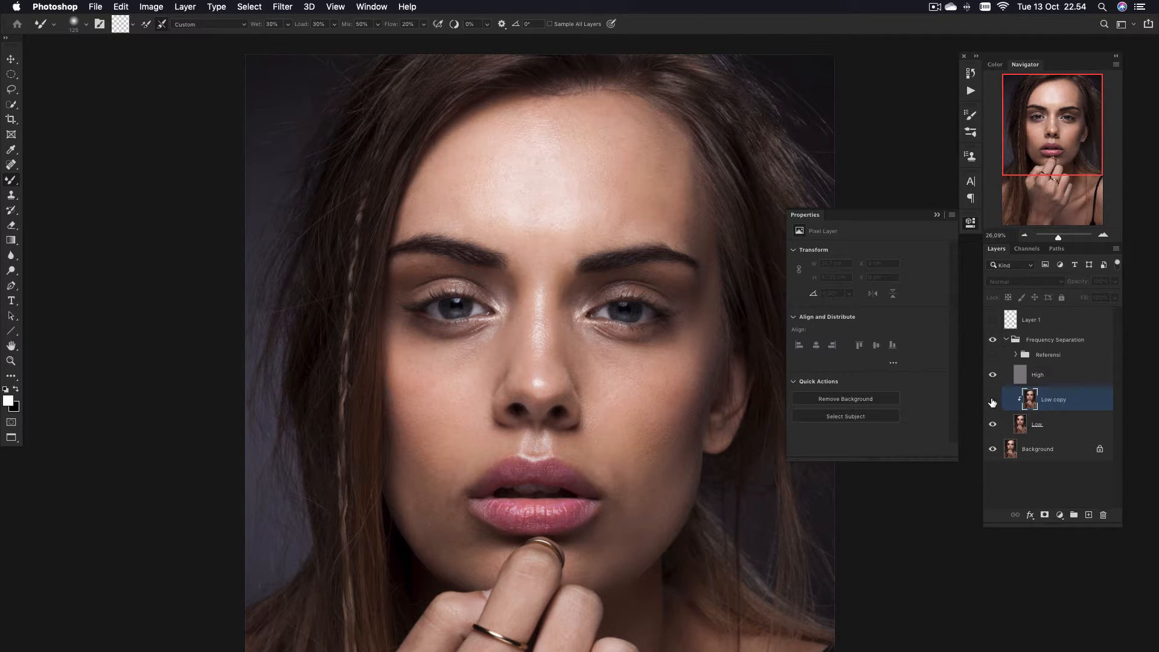
left_click(993, 401)
left_click(992, 402)
left_click(992, 401)
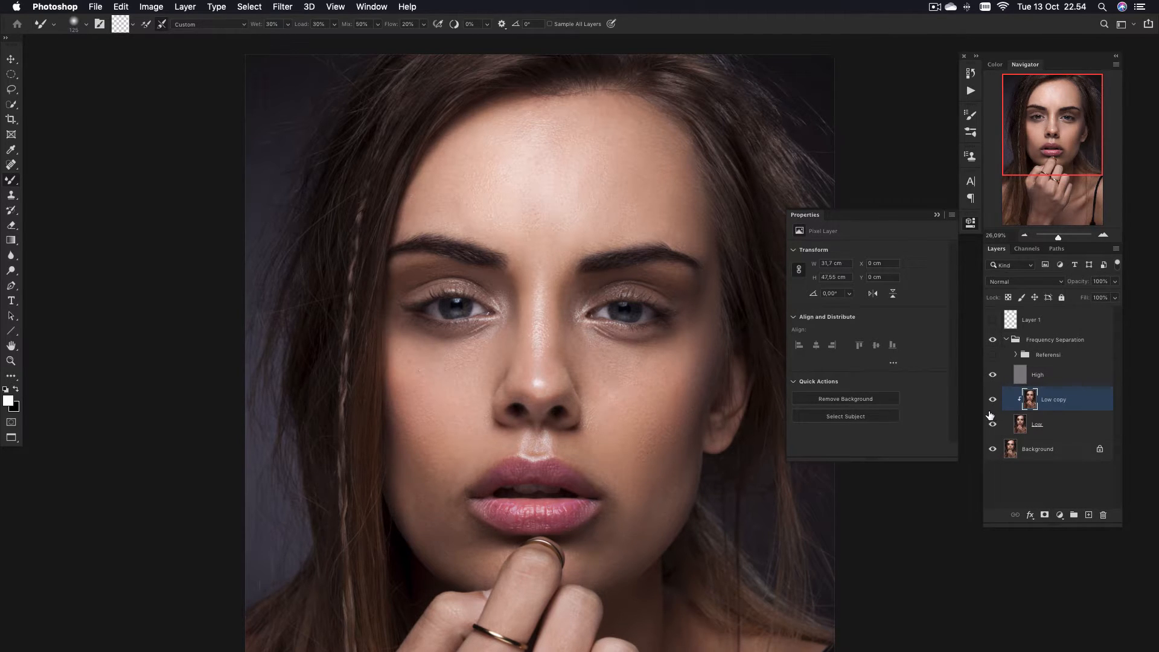
left_click(993, 402)
left_click(993, 400)
left_click(995, 401)
left_click(995, 401)
left_click(995, 402)
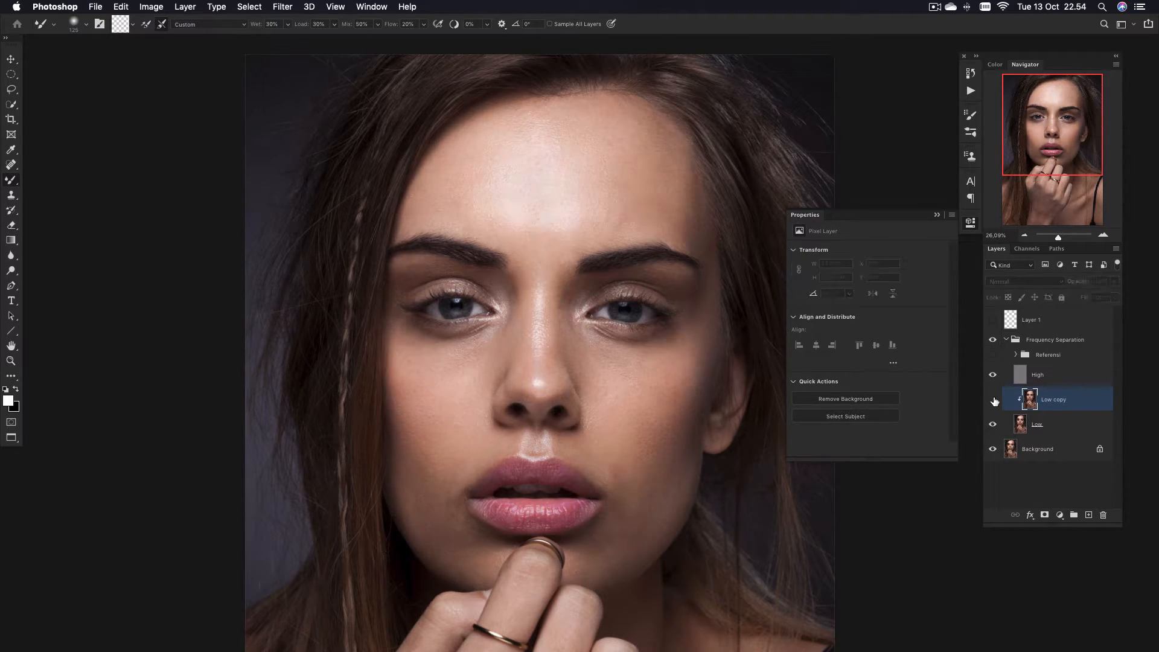
left_click(993, 401)
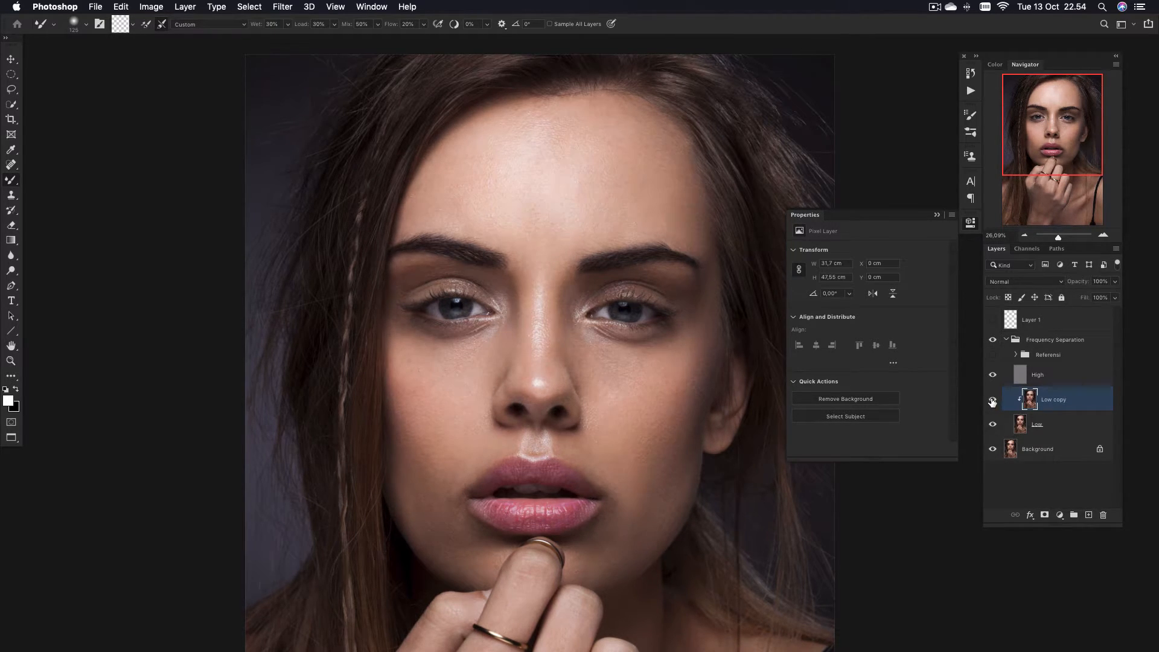
- Show the Referensi group and smooth the skin around the mouth with a smaller Mixer Brush
left_click(993, 356)
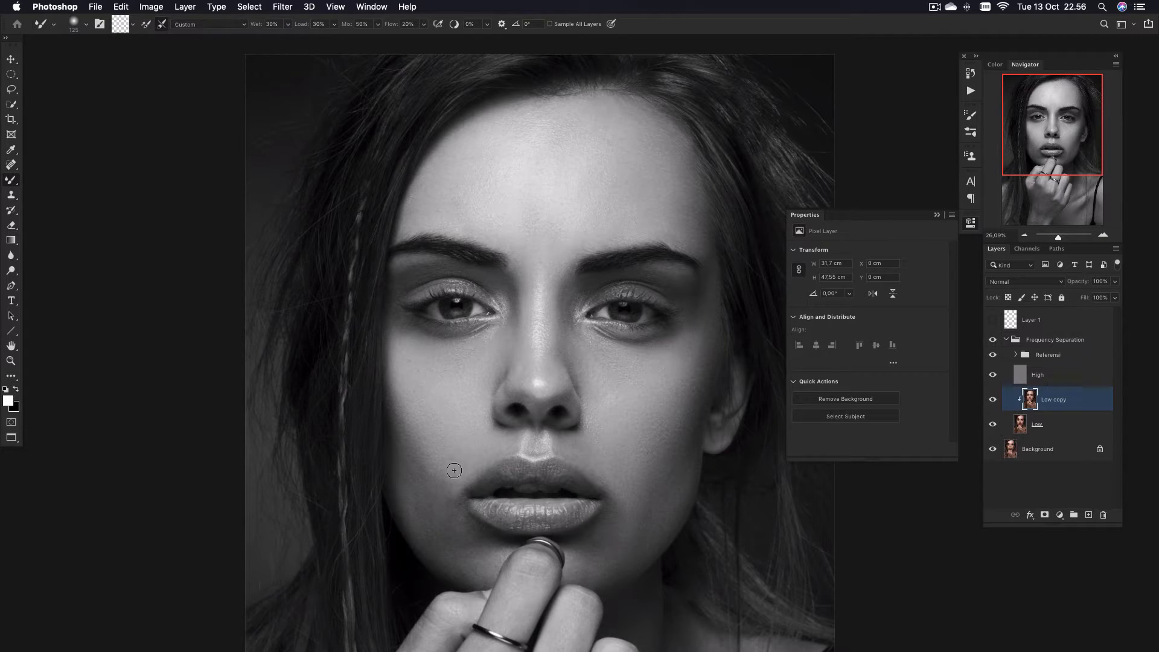
key("bracketleft")
key("bracketleft")
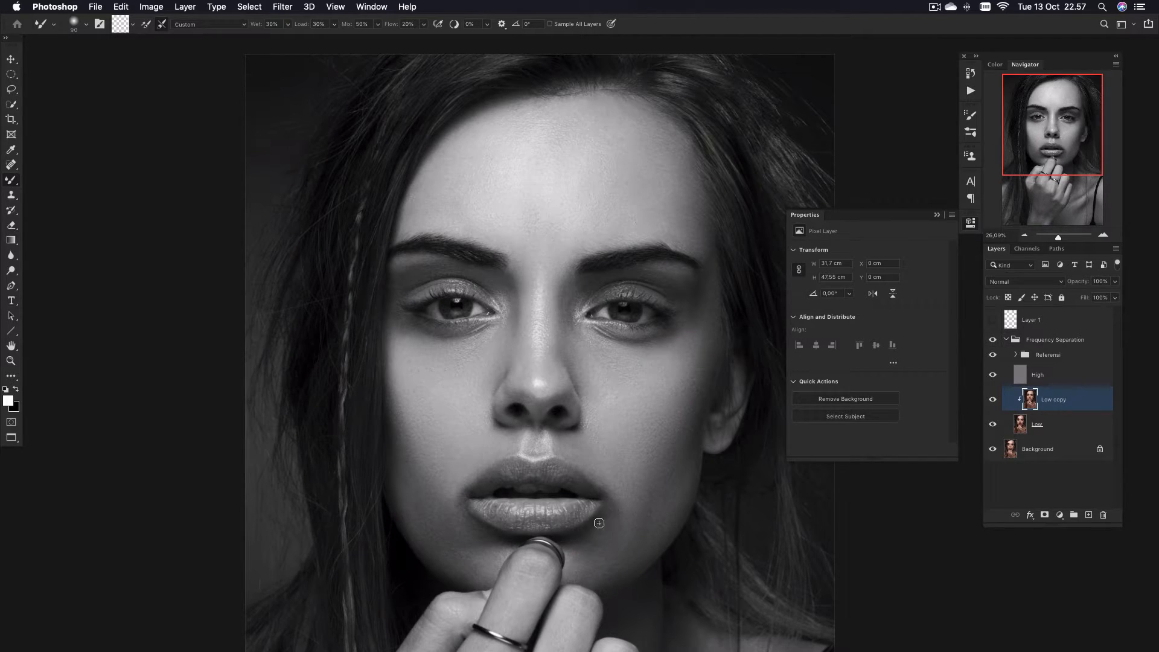
- Smooth the wrist and the back of the hand, enlarging the Mixer Brush to 175
left_click_drag(544, 547, 558, 433)
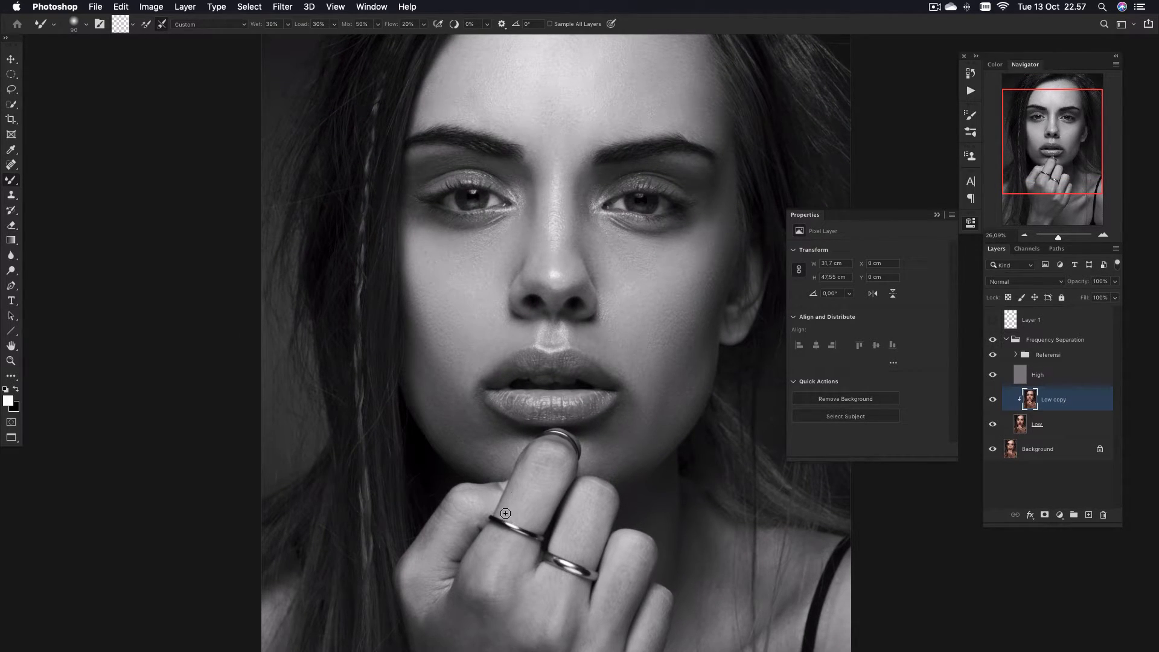
scroll(506, 514, "down", 10)
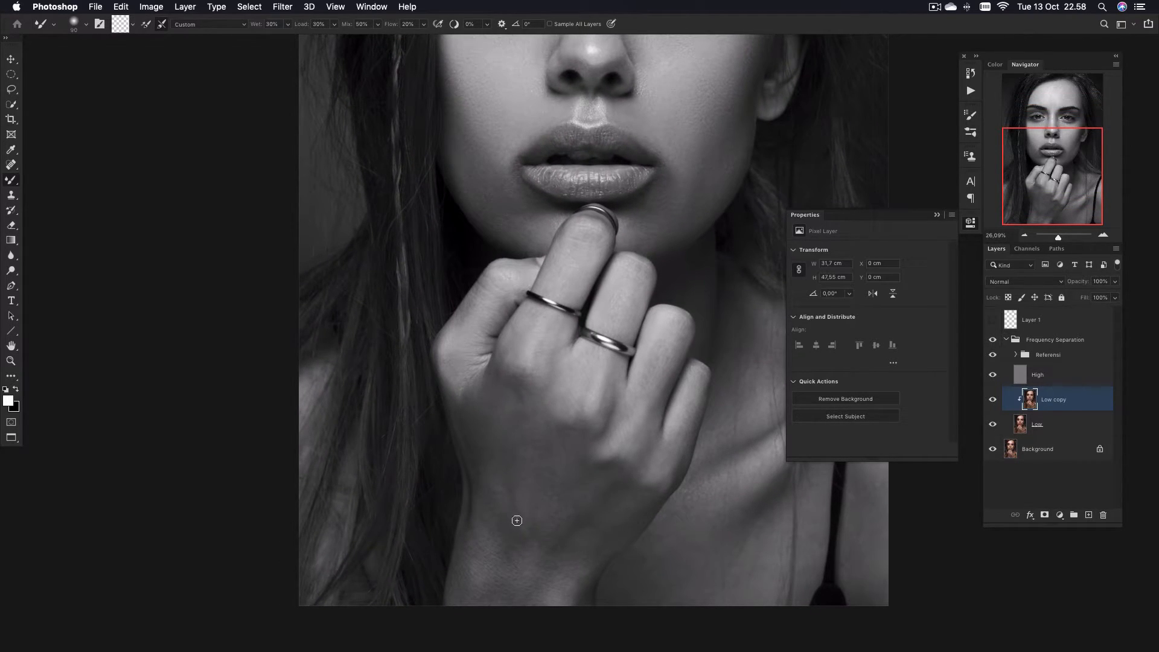
key("bracketright")
key("bracketright")
key("bracketright")
key("bracketright")
mouse_move(486, 545)
left_mouse_down()
mouse_move(471, 608)
mouse_move(482, 569)
mouse_move(481, 603)
mouse_move(508, 568)
mouse_move(502, 605)
left_mouse_up()
mouse_move(522, 531)
left_mouse_down()
mouse_move(512, 578)
mouse_move(550, 555)
mouse_move(537, 581)
mouse_move(555, 529)
mouse_move(544, 575)
mouse_move(553, 551)
mouse_move(544, 528)
mouse_move(521, 548)
mouse_move(512, 595)
mouse_move(493, 607)
mouse_move(472, 588)
mouse_move(451, 599)
mouse_move(472, 564)
mouse_move(478, 597)
mouse_move(536, 561)
left_mouse_up()
- Smooth the skin of the fingers around the rings with the Mixer Brush reduced to 100
key("bracketleft")
key("bracketleft")
key("bracketleft")
scroll(560, 333, "up", 3)
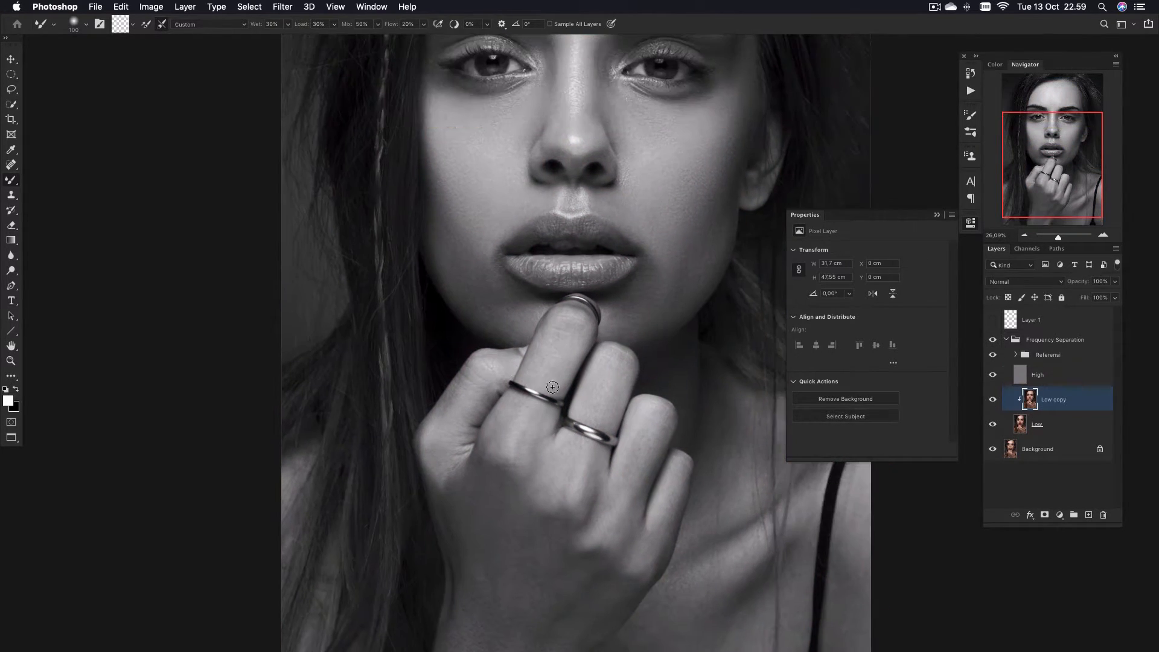
- Smooth the chest and shoulder skin with the Mixer Brush at 175, reducing it to 100 near the strap
scroll(458, 388, "down", 3)
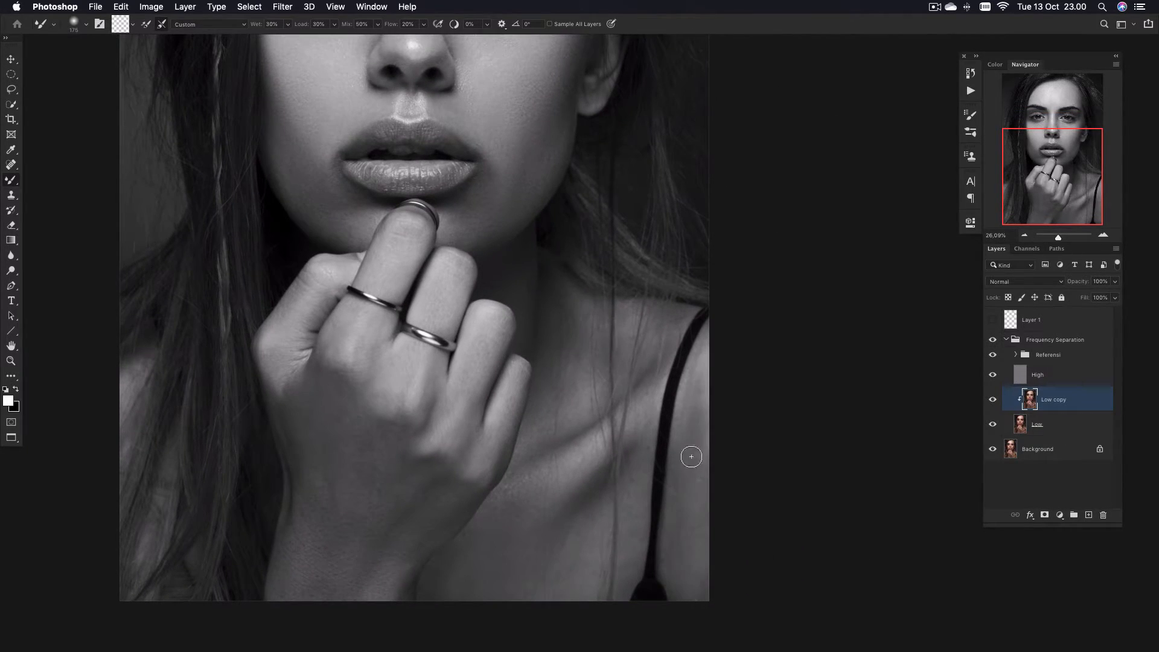
key("bracketleft")
key("bracketleft")
key("bracketleft")
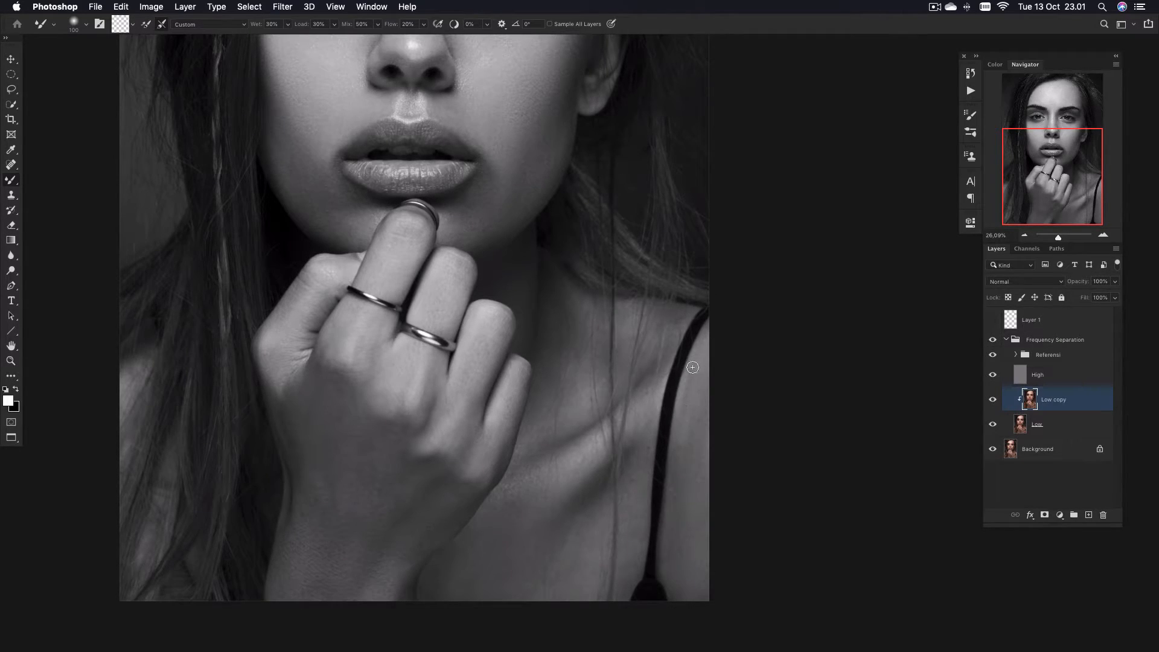
- Compare the portrait with and without the Low copy layer, first in black and white, then in colour with the Referensi group hidden
left_click(993, 401)
left_click(993, 401)
scroll(568, 392, "up", 8)
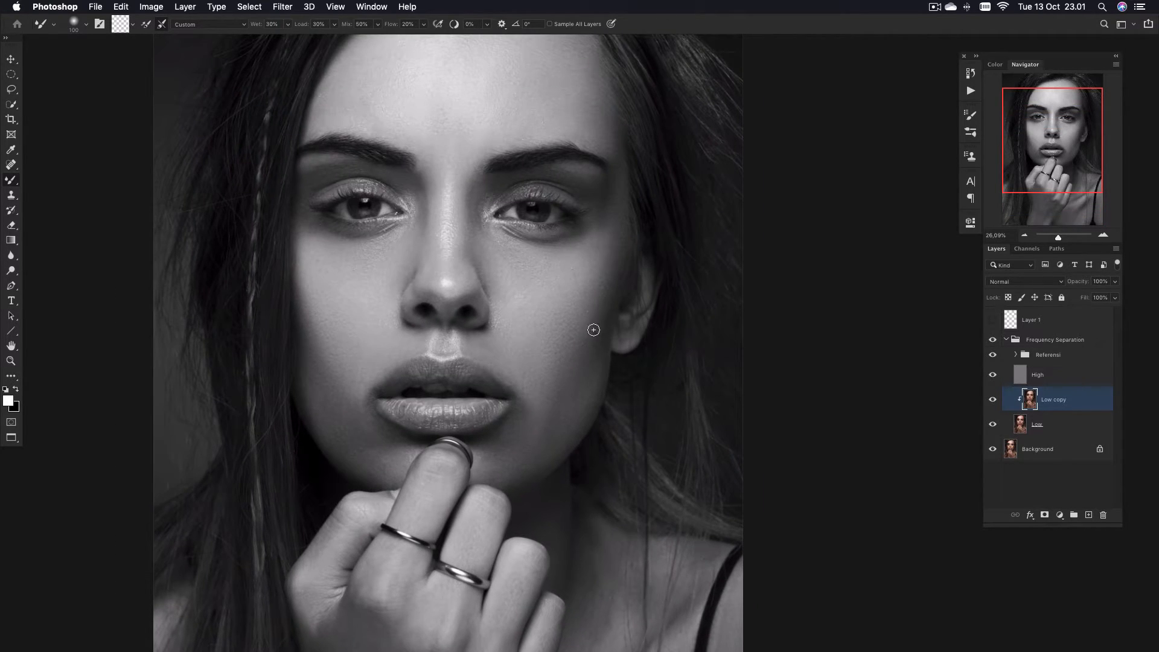
key("super+0")
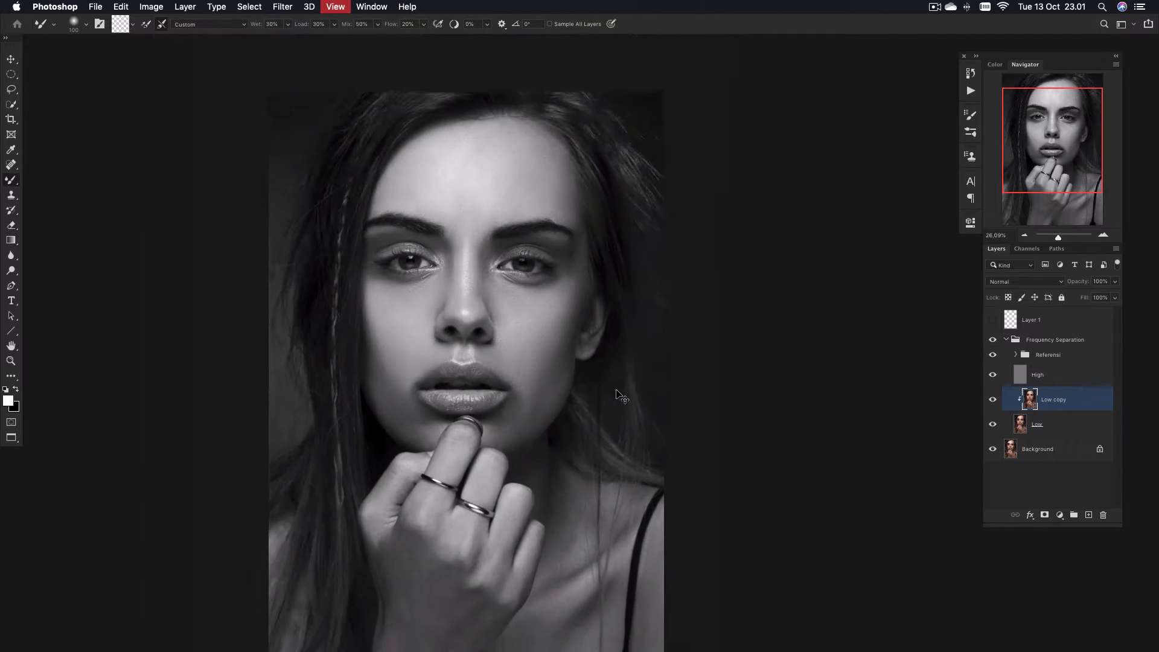
left_click(993, 355)
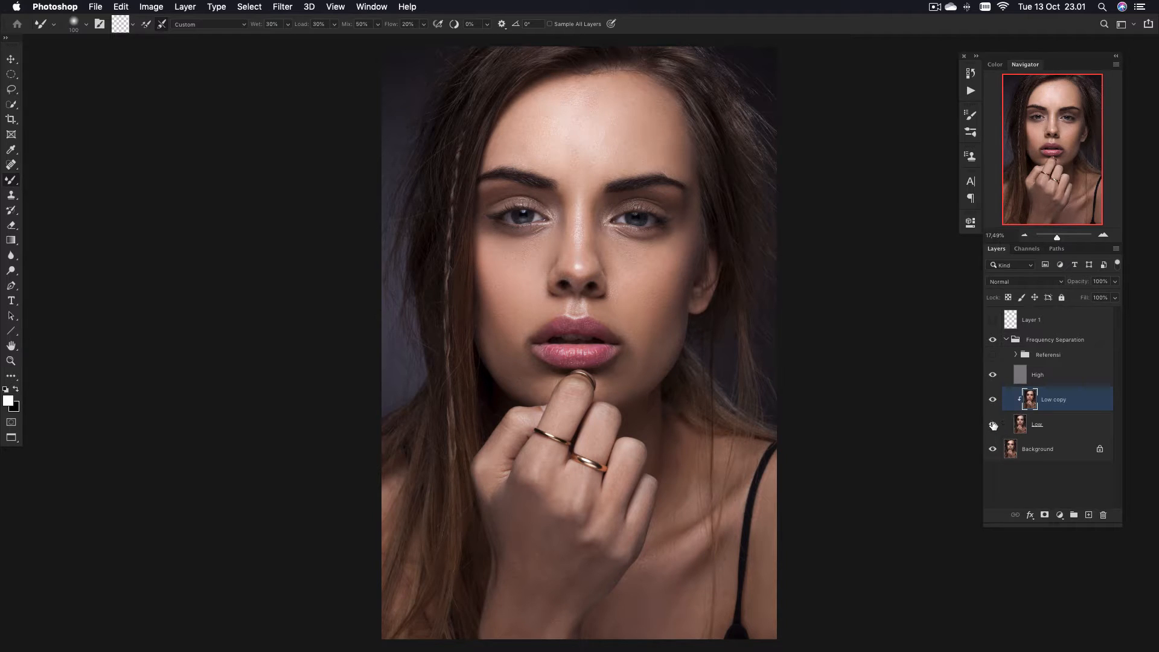
left_click(994, 401)
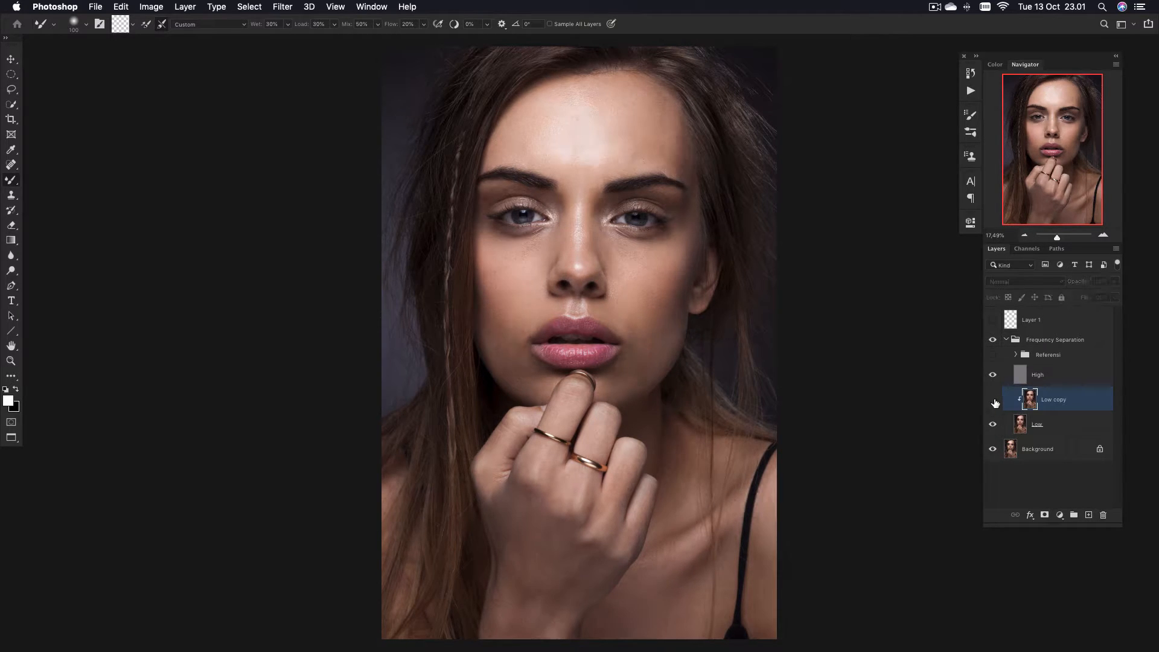
left_click(993, 403)
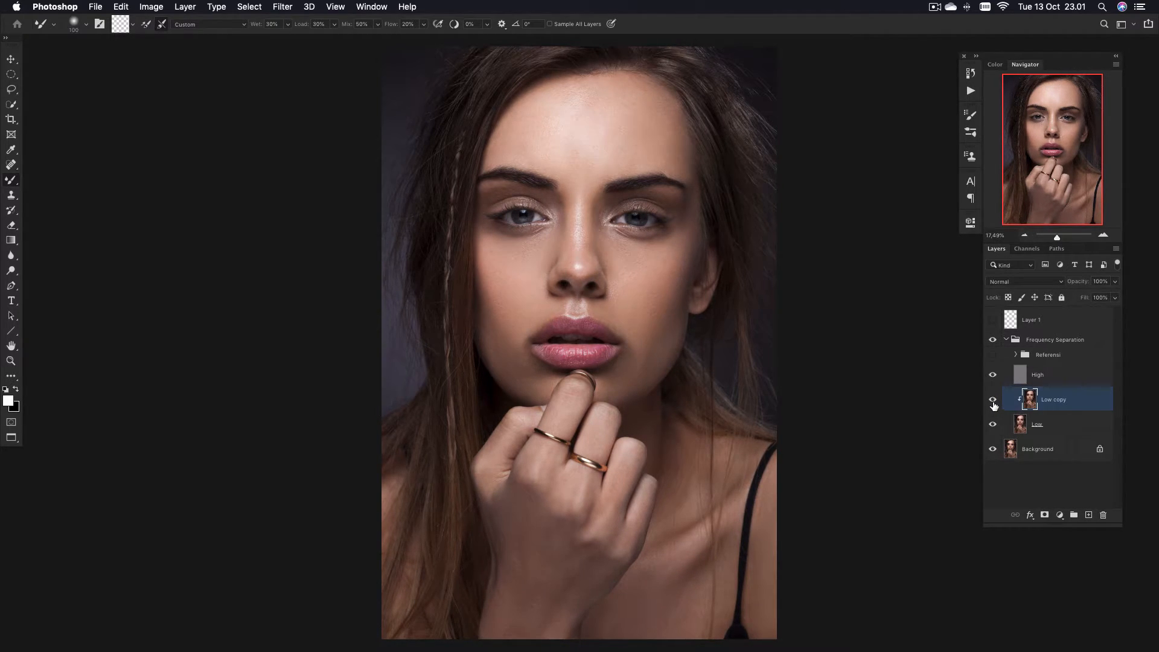
left_click(993, 402)
left_click(994, 403)
left_click(994, 403)
left_click(993, 403)
left_click(993, 404)
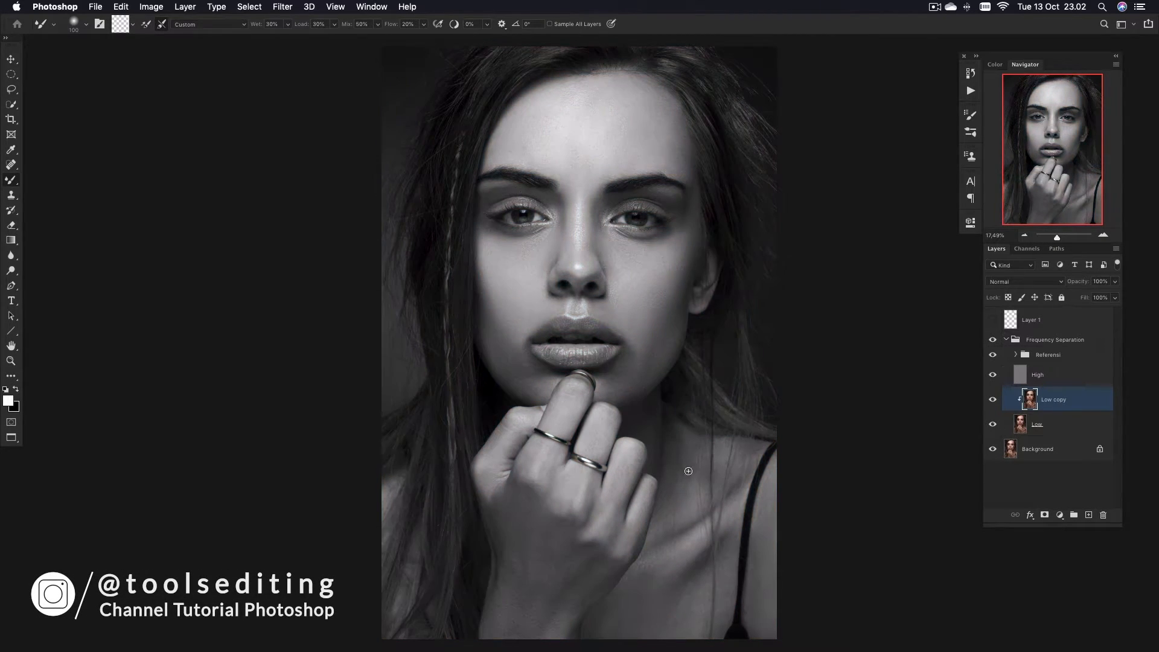
- Even out the remaining skin tones on the chest and chin against the black-and-white reference, enlarging the Mixer Brush to 175
key("bracketleft")
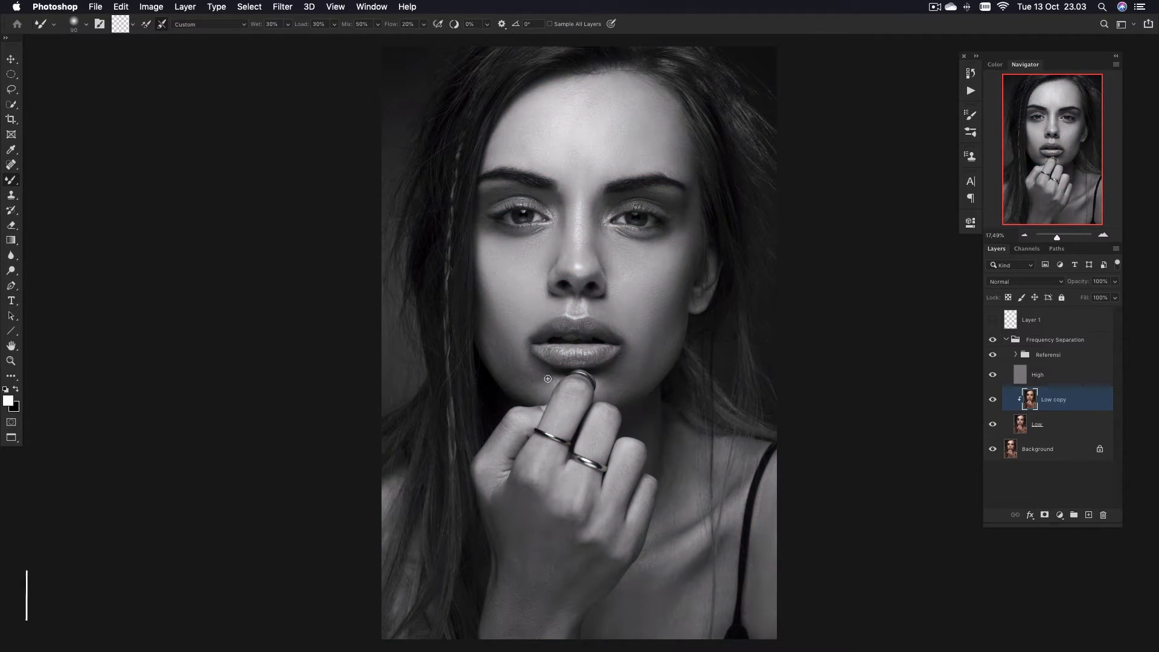
key("bracketright")
key("bracketright")
key("bracketright")
key("bracketright")
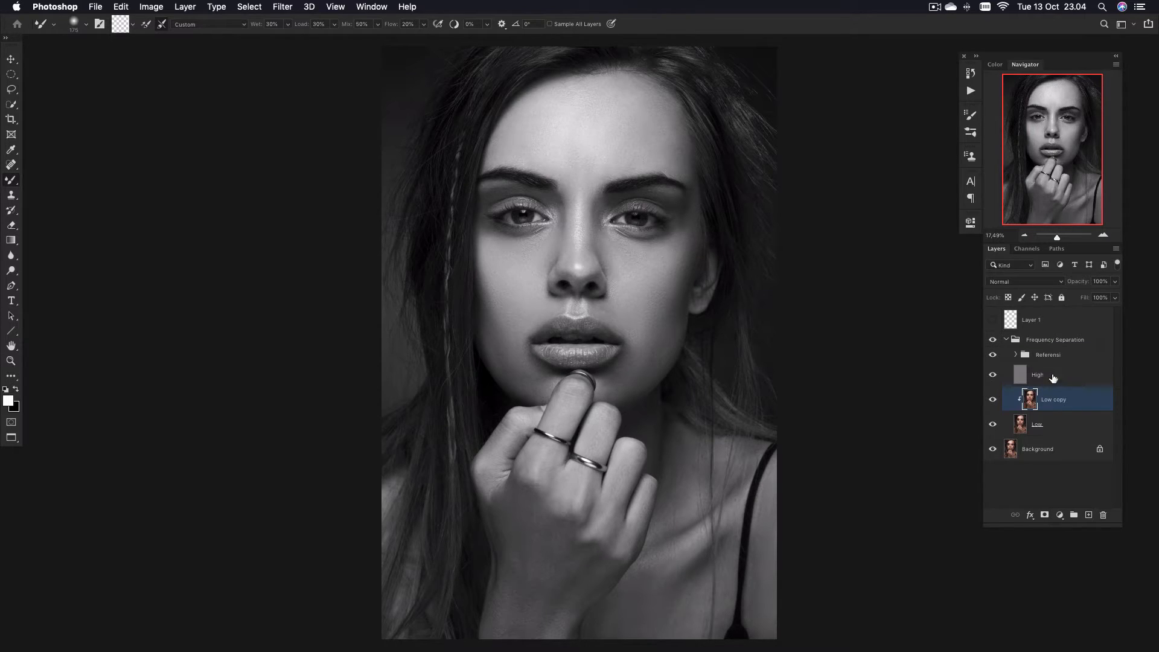
- Hide the Referensi group and check the finished smoothing against the image without the Low copy layer
left_click(992, 399)
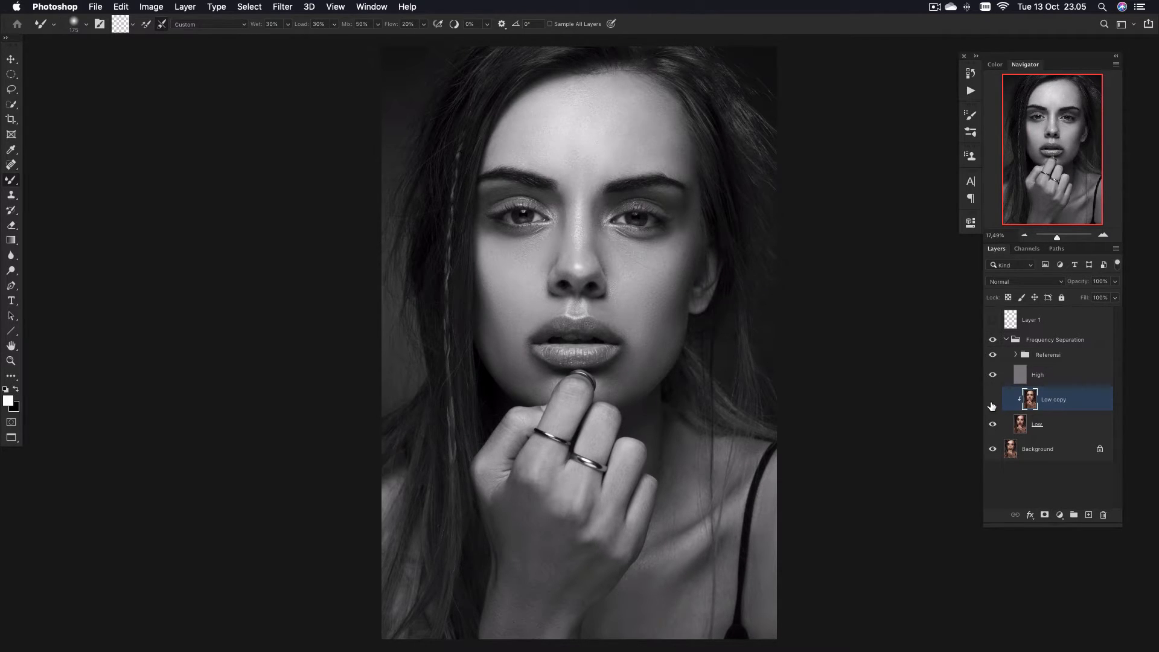
left_click(994, 355)
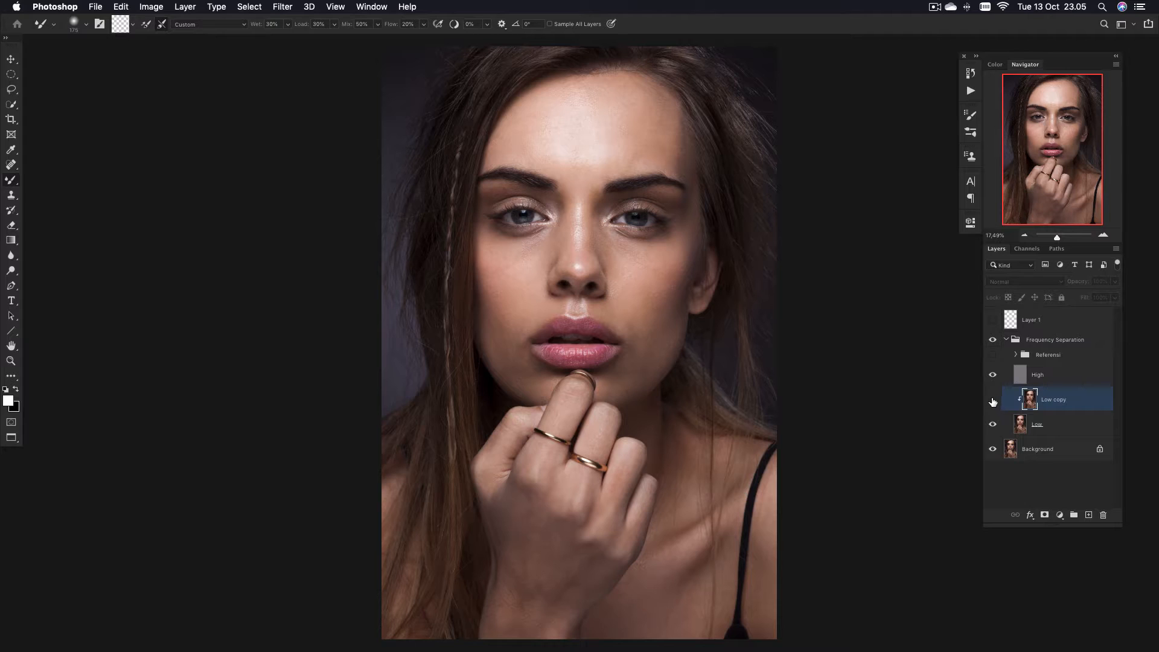
left_click(992, 399)
left_click(991, 400)
left_click(991, 401)
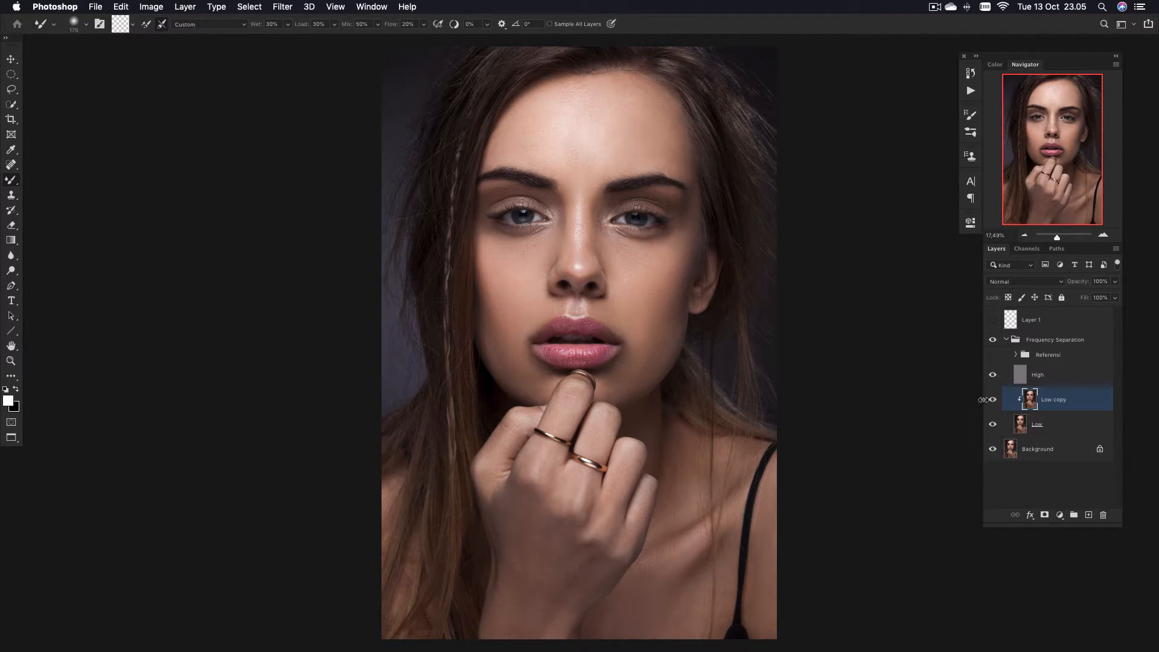
- Add a new layer above the High layer in Overlay mode, filled with the Overlay-neutral 50% gray
left_click(1071, 375)
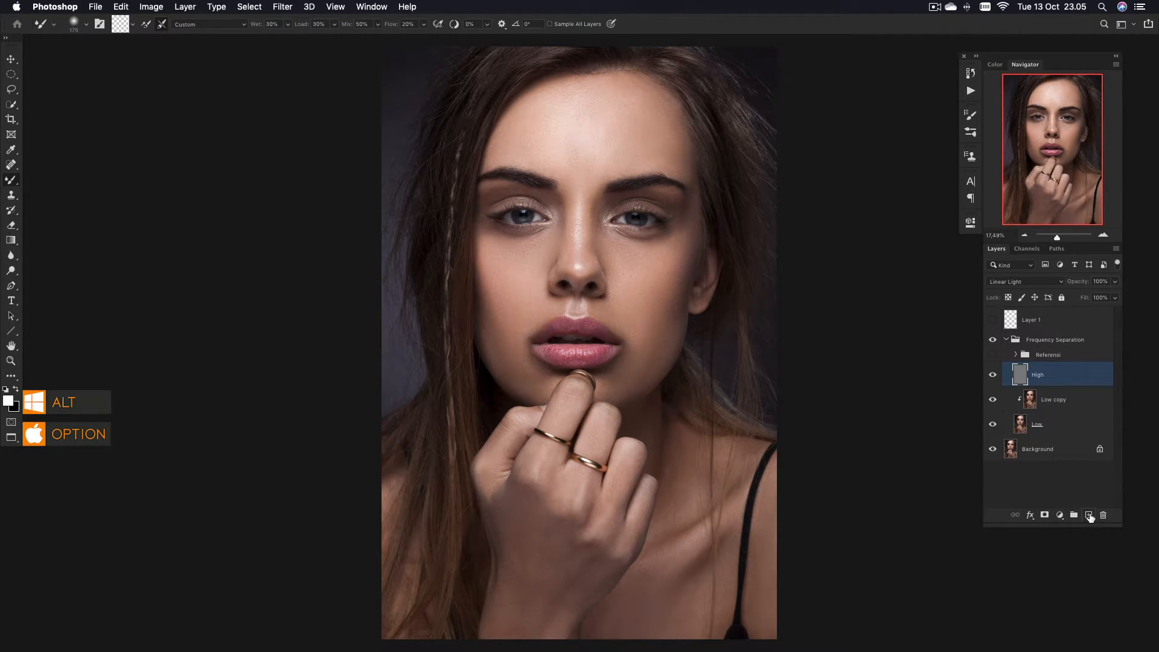
left_click(1090, 515, "alt")
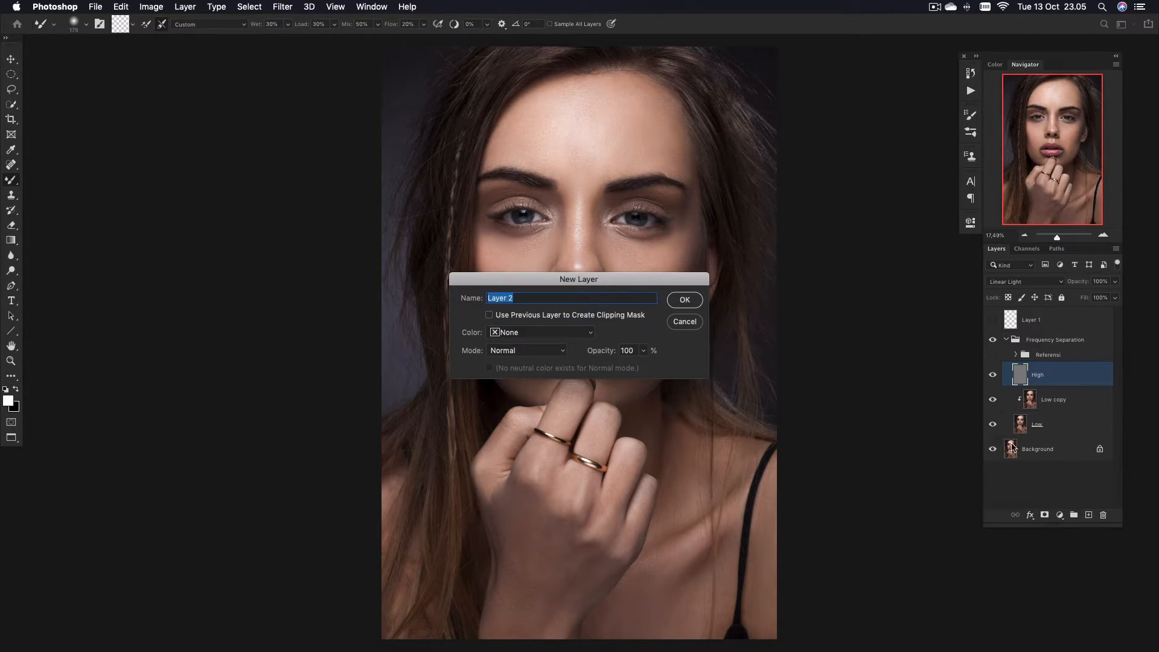
left_click(522, 352)
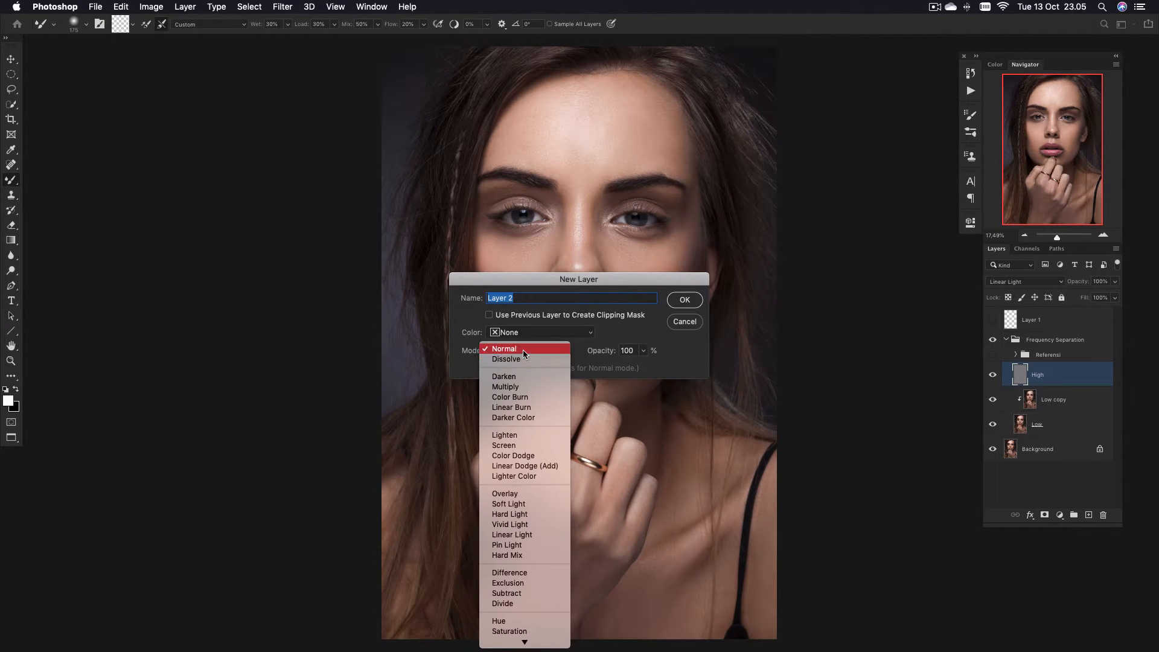
left_click(515, 493)
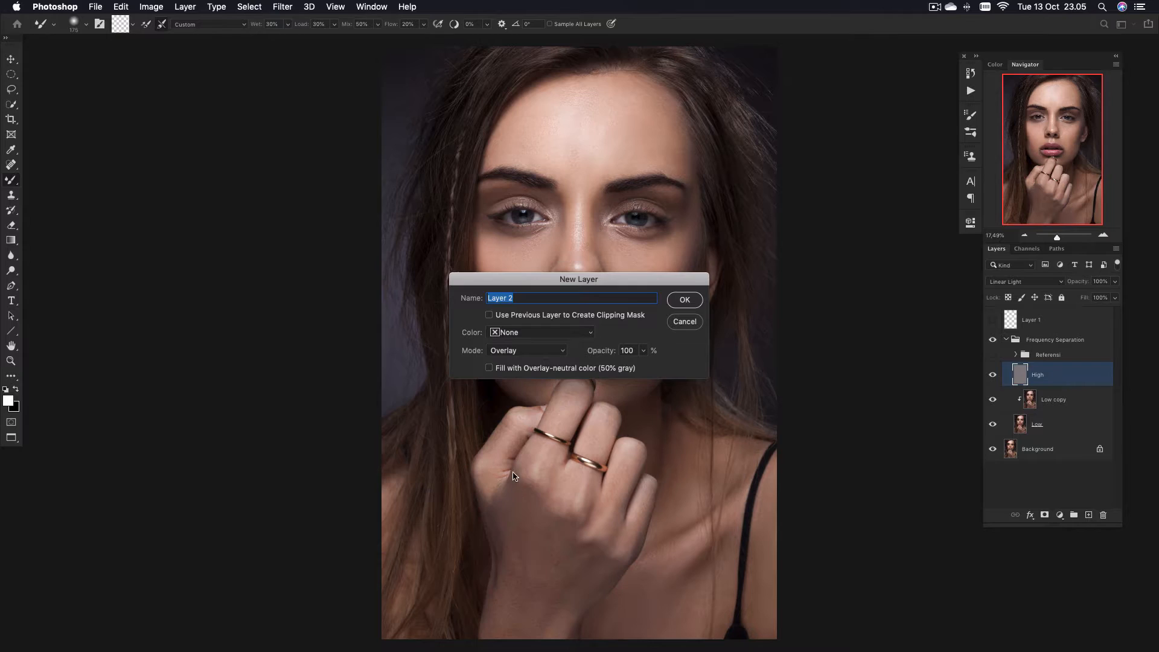
left_click(508, 372)
left_click(685, 301)
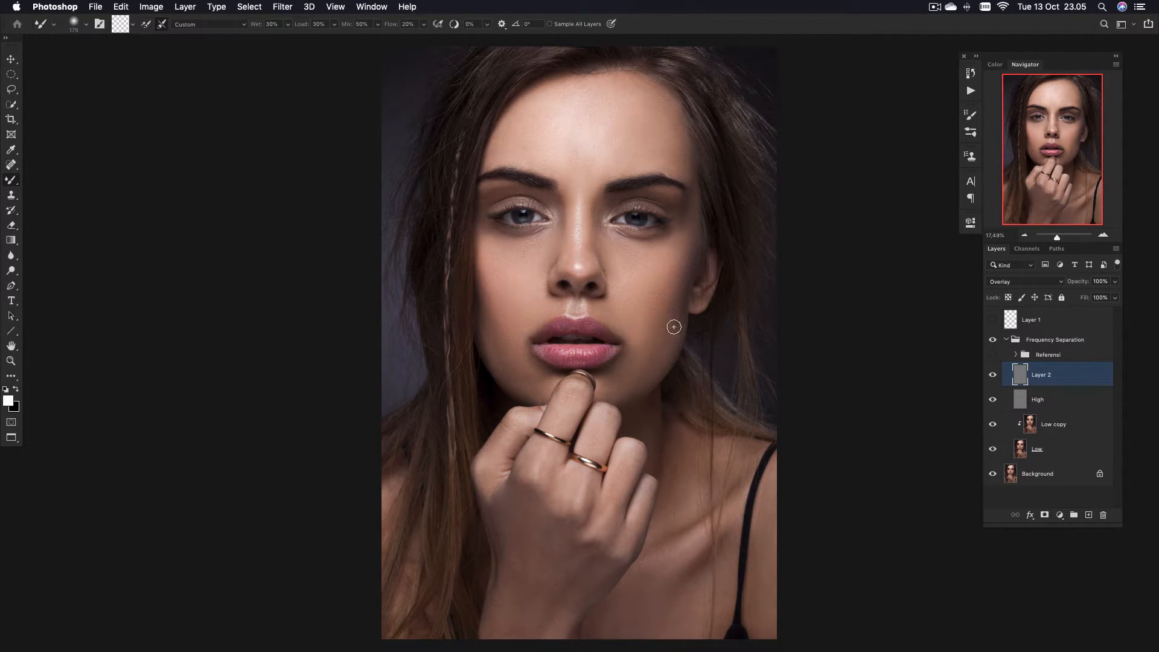
left_click(281, 7)
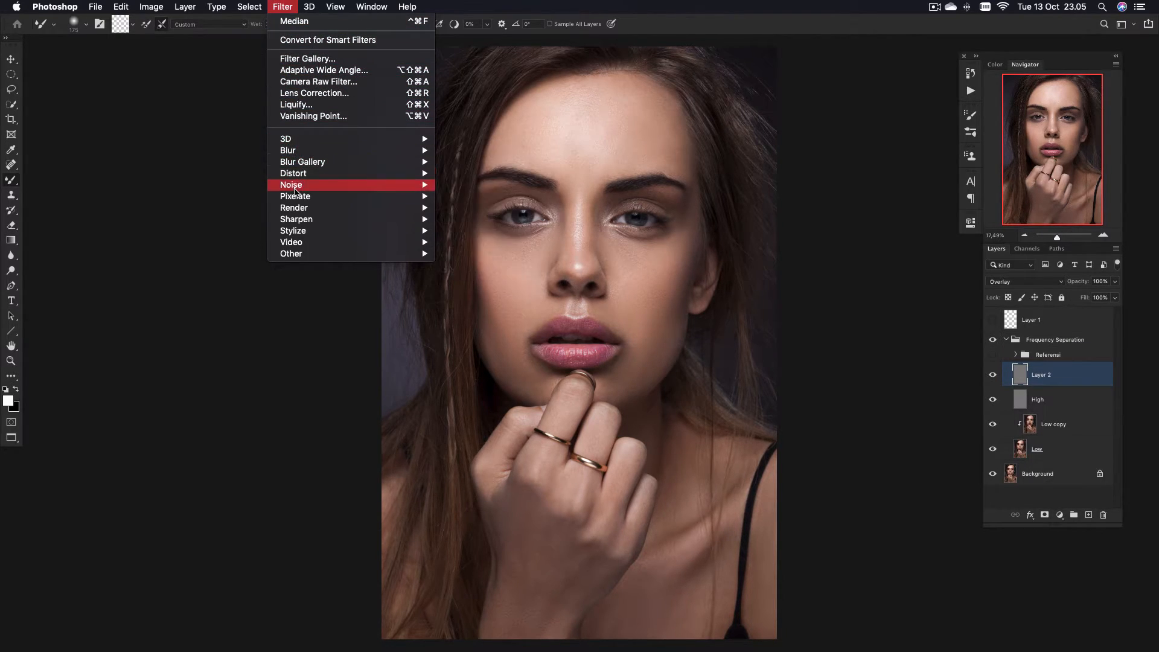
mouse_move(295, 191)
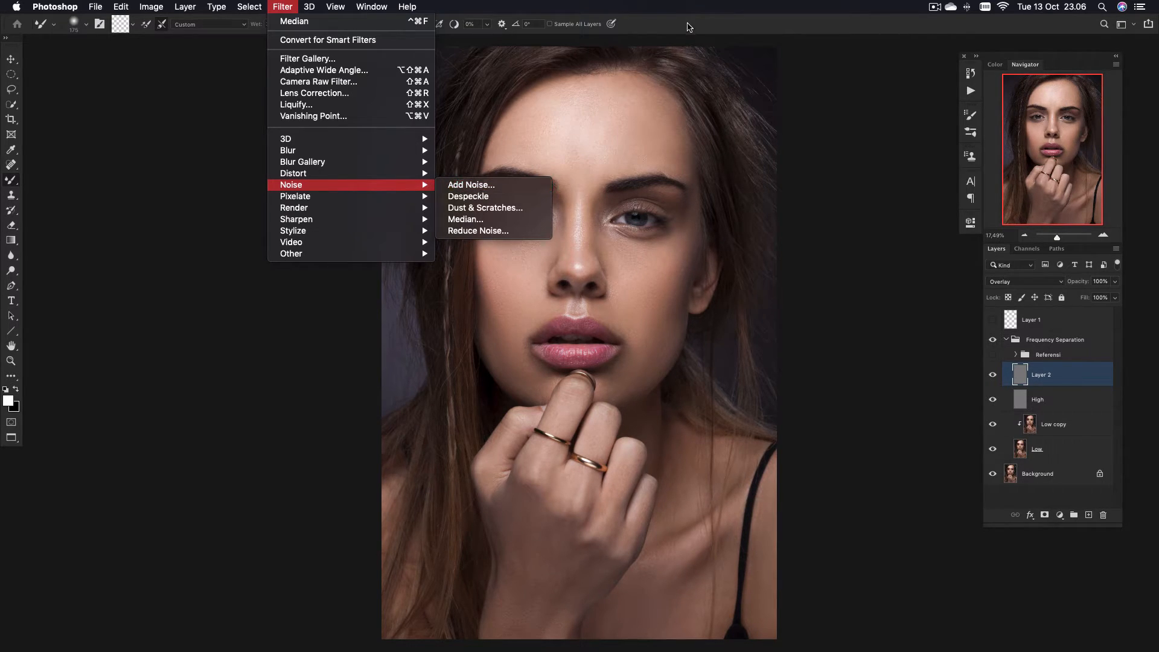
key("Escape")
- Convert the gray Layer 2 to a Smart Object and apply Add Noise at 44.79% with Uniform distribution
right_click(1080, 380)
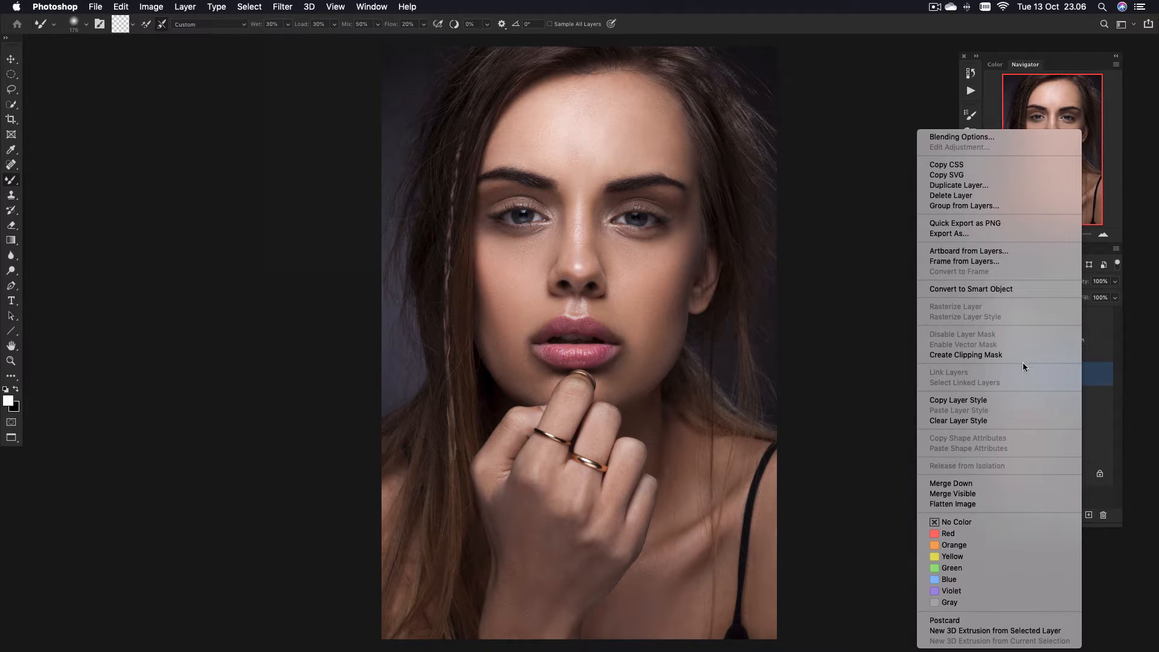
left_click(995, 289)
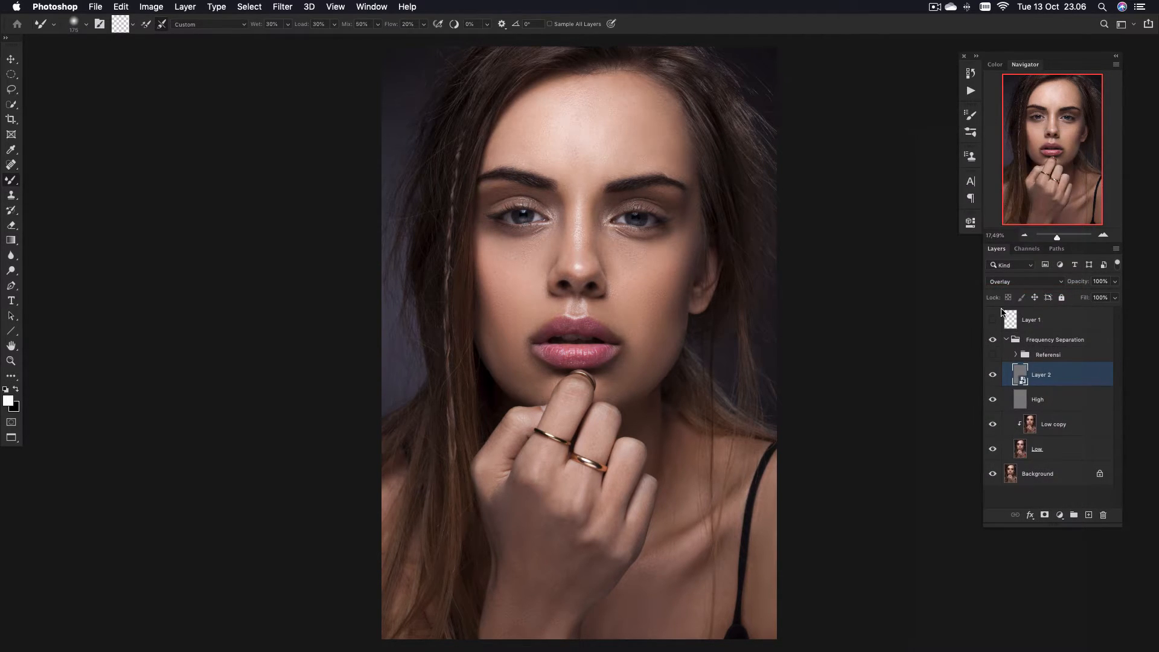
left_click(283, 7)
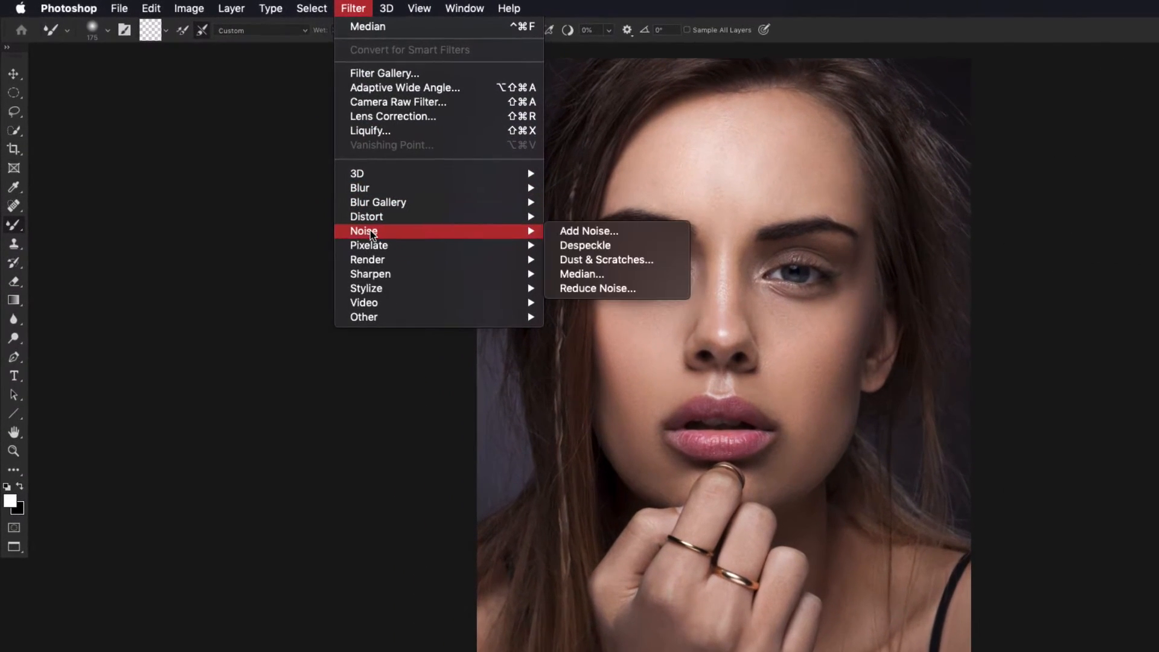
mouse_move(526, 231)
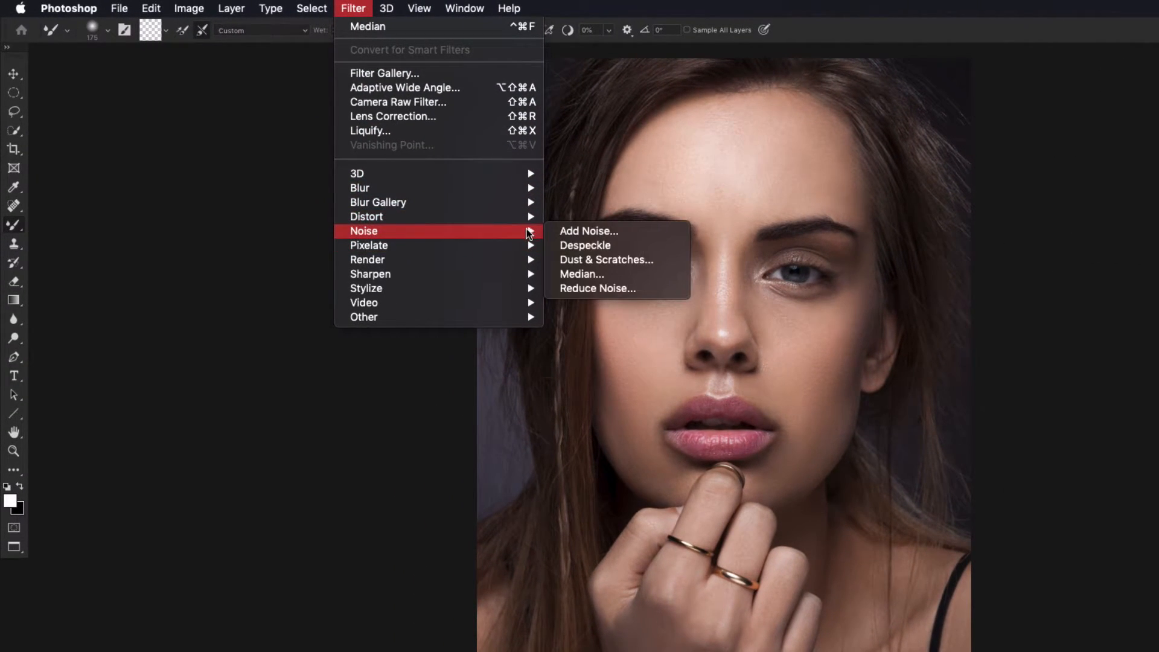
left_click(579, 232)
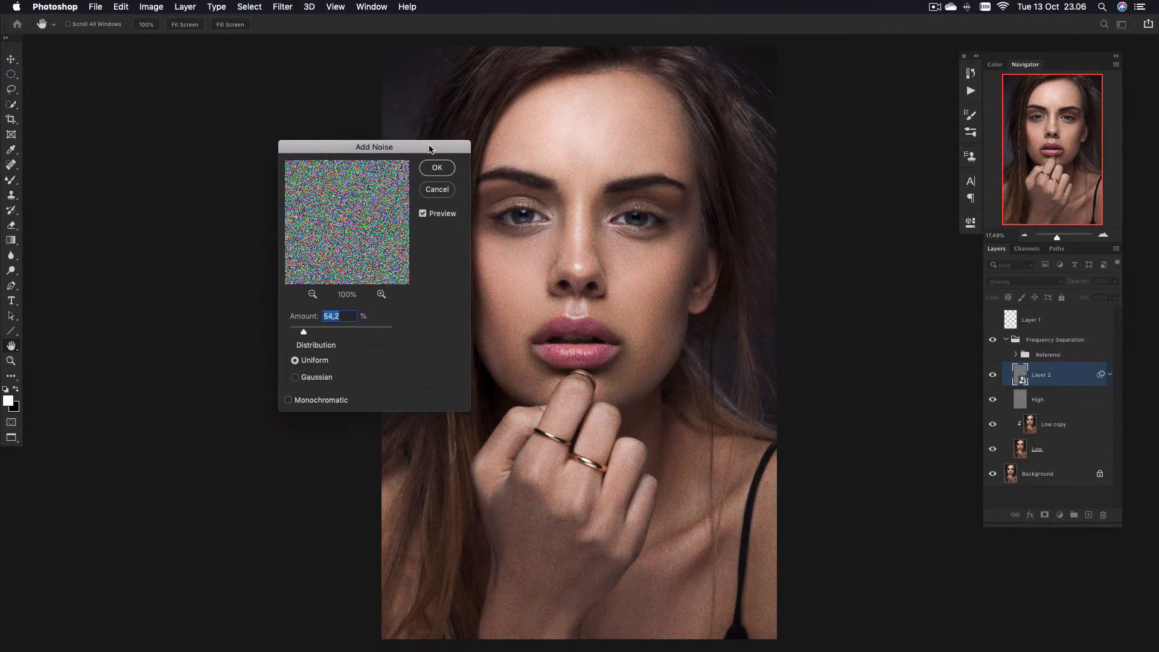
left_click_drag(429, 149, 907, 122)
left_click_drag(780, 306, 767, 307)
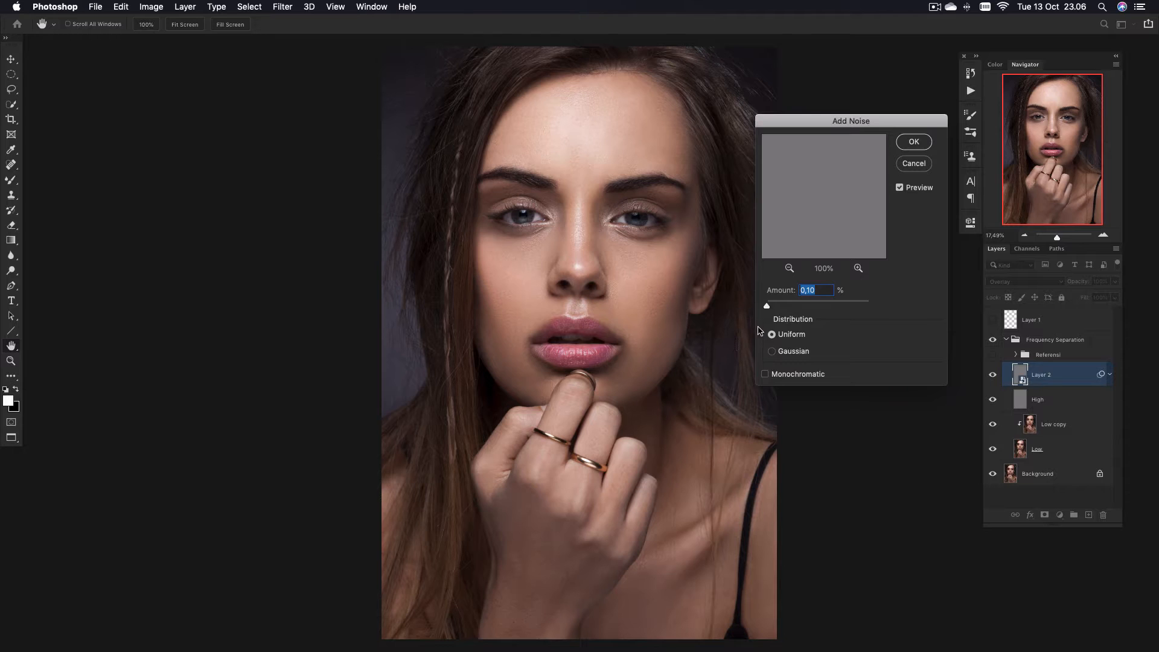
left_click_drag(767, 306, 781, 311)
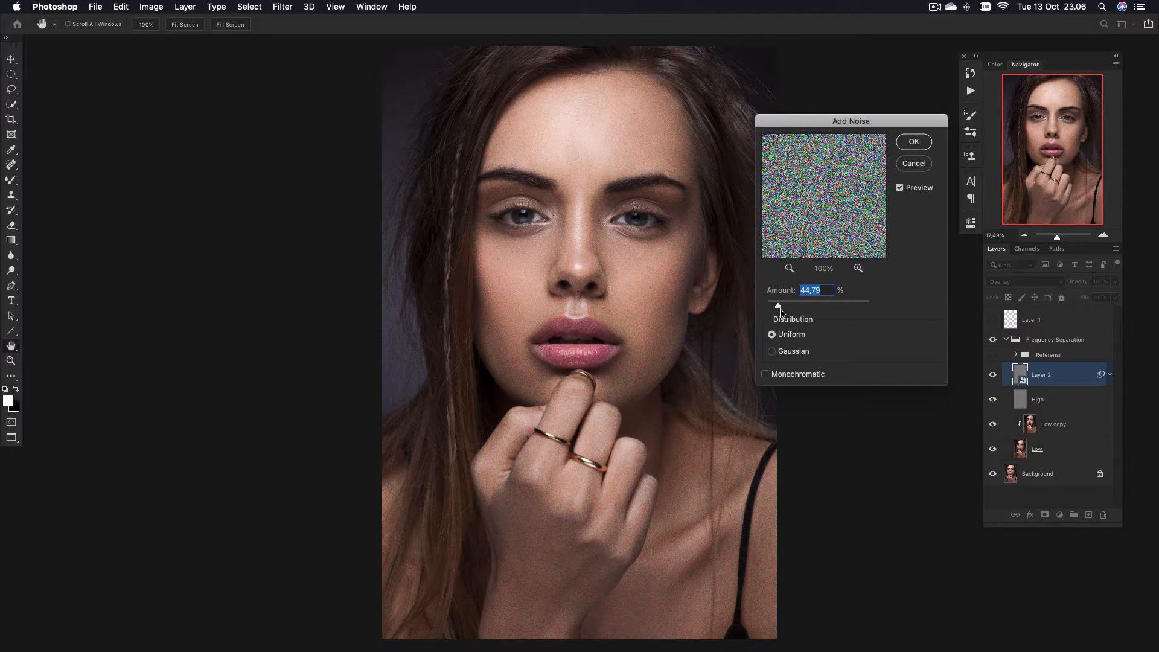
left_click(913, 148)
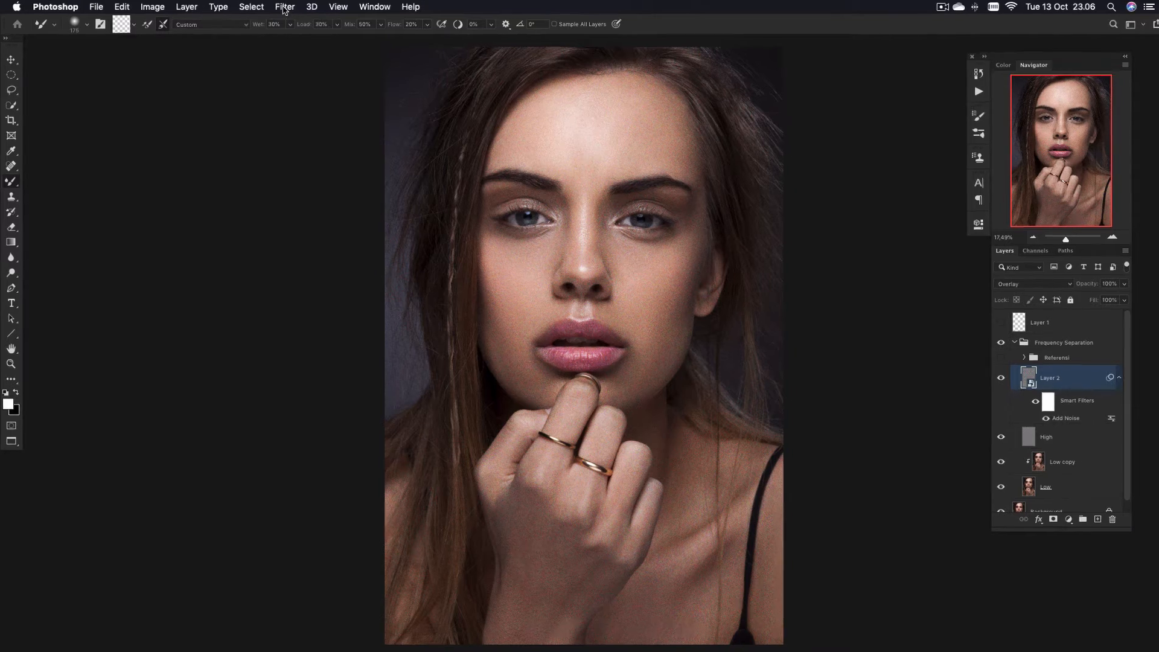
- Apply an Emboss filter to Layer 2 with a 135° angle and 42% amount, and compare the image with the layer hidden
left_click(285, 7)
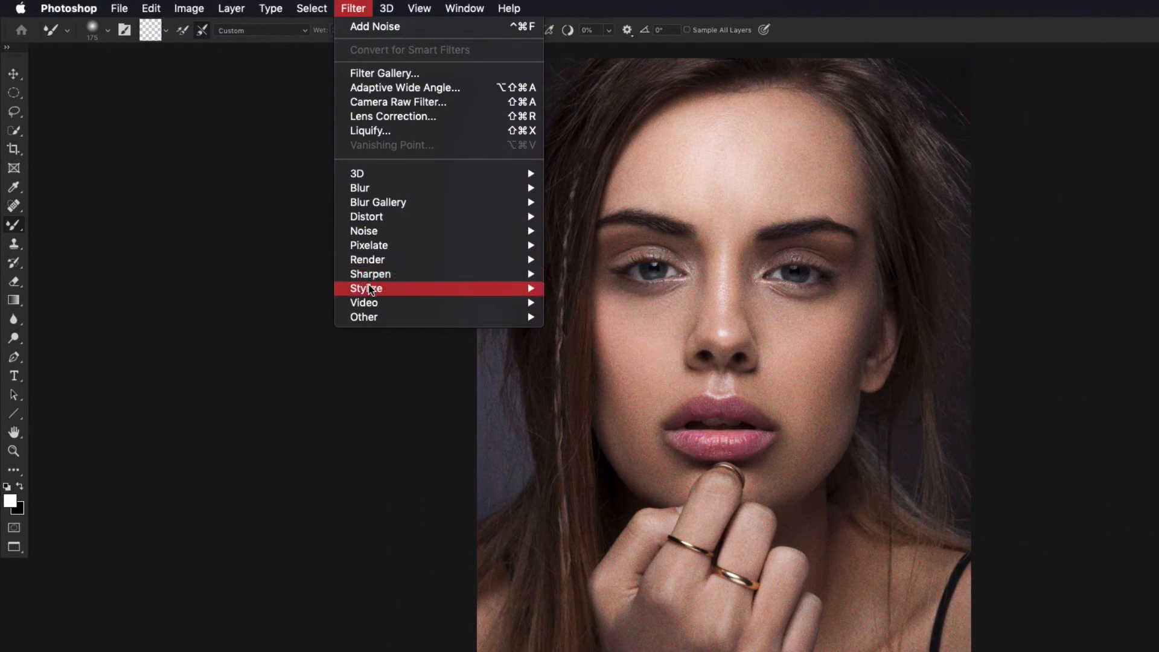
mouse_move(372, 290)
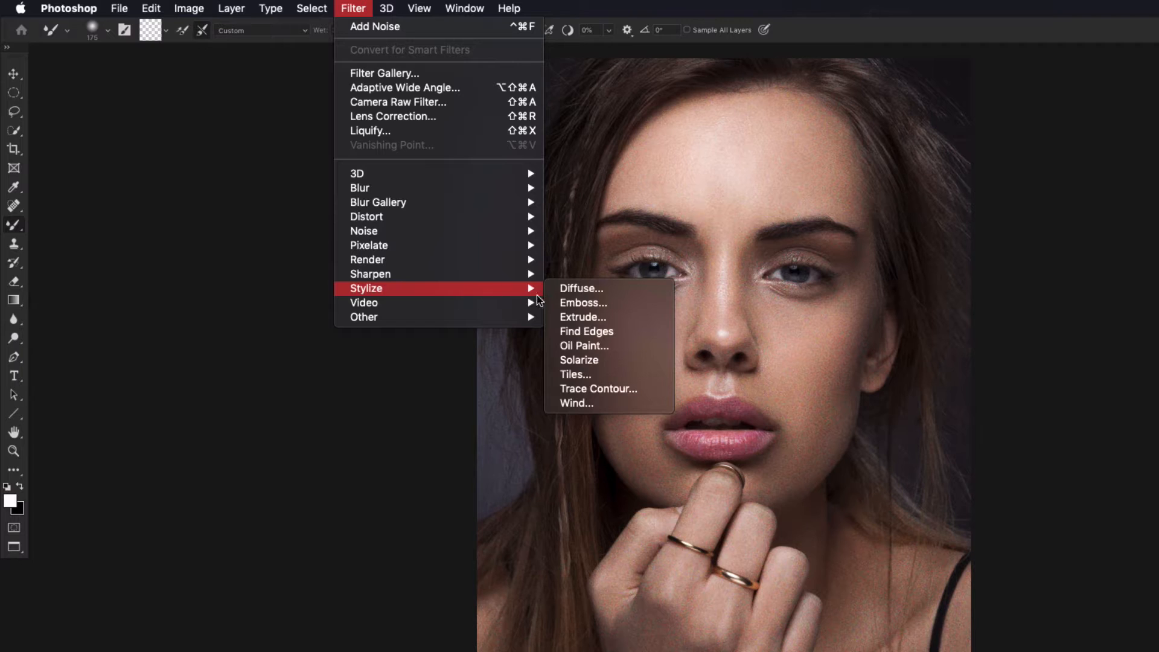
left_click(576, 304)
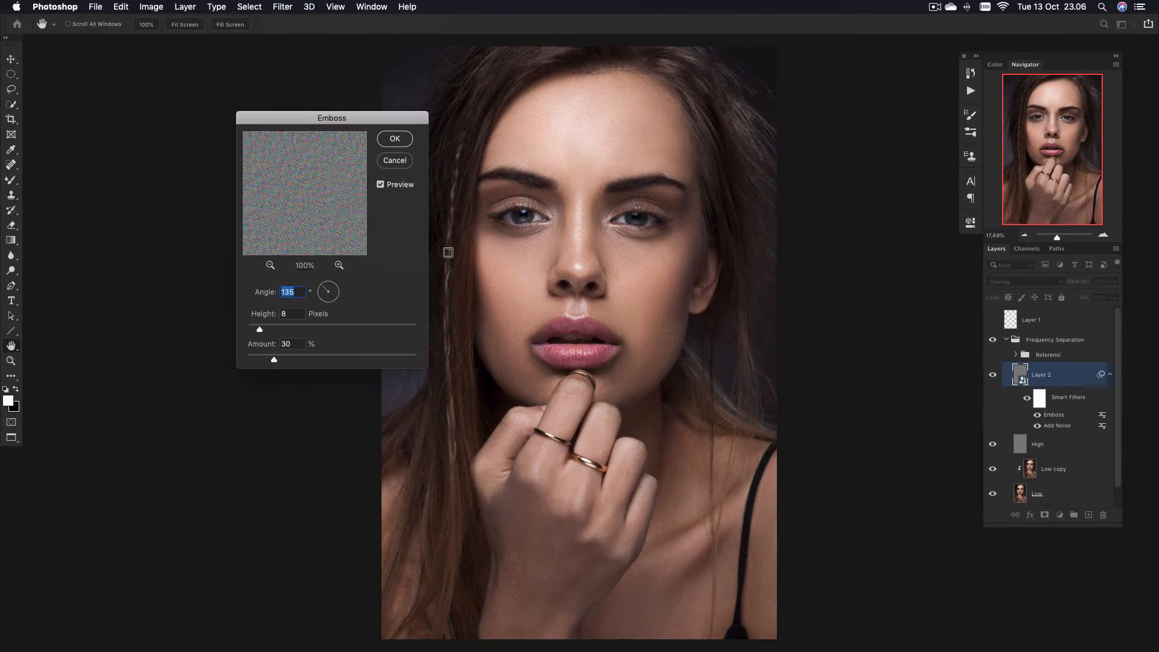
left_click_drag(615, 276, 659, 287)
left_click_drag(608, 246, 702, 383)
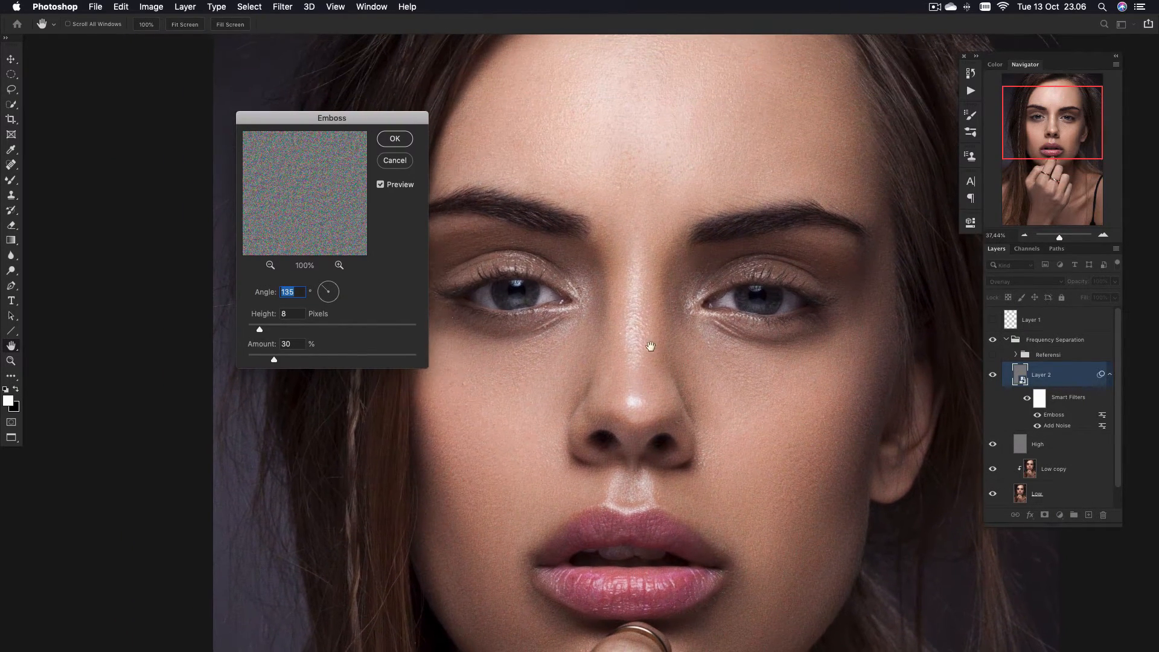
left_click_drag(274, 360, 256, 329)
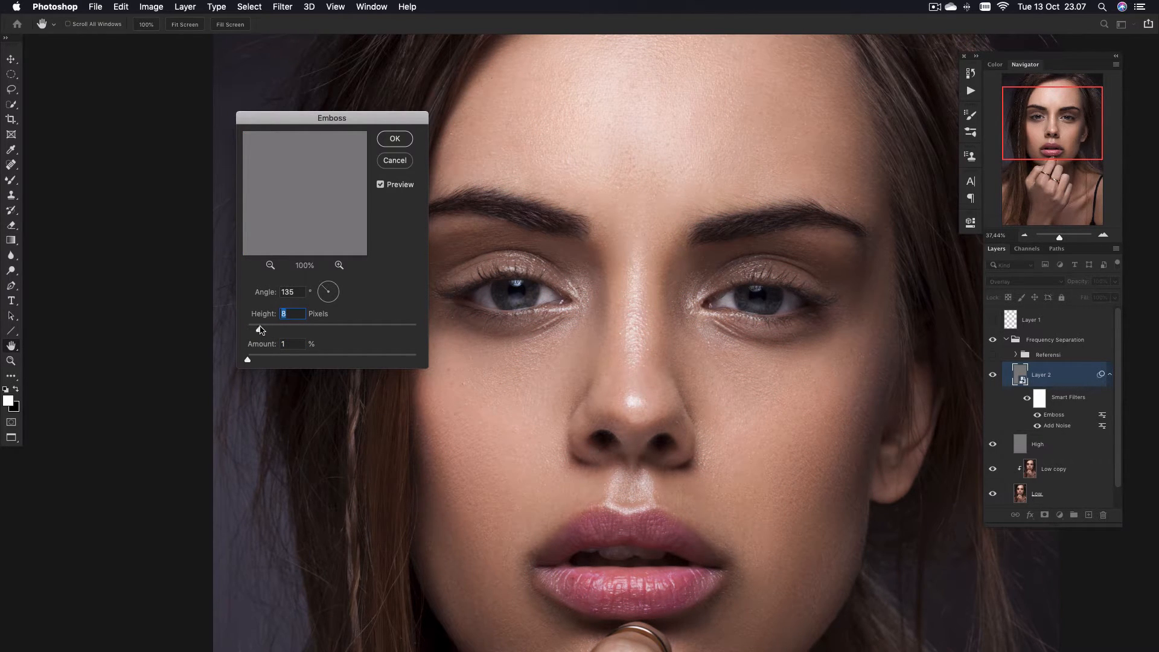
left_click_drag(247, 361, 282, 361)
left_click_drag(284, 361, 289, 360)
left_click(260, 329)
left_click_drag(259, 330, 283, 359)
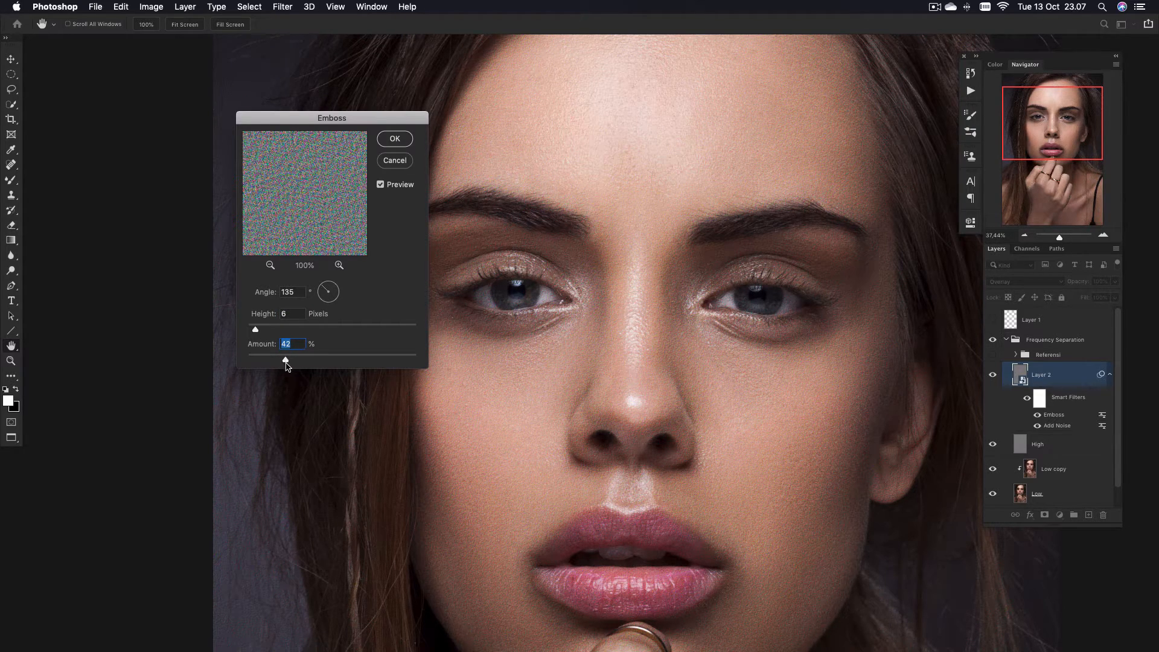
left_click_drag(256, 330, 258, 330)
left_click(393, 144)
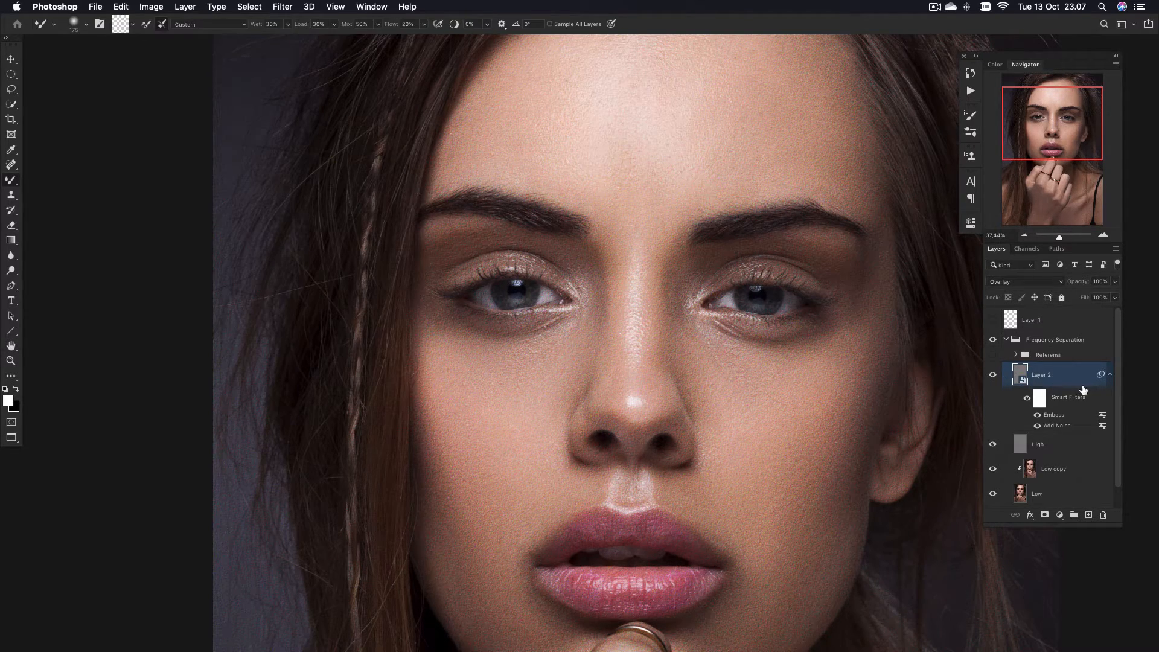
left_click(993, 378)
left_click(992, 377)
left_click(992, 377)
left_click(992, 377)
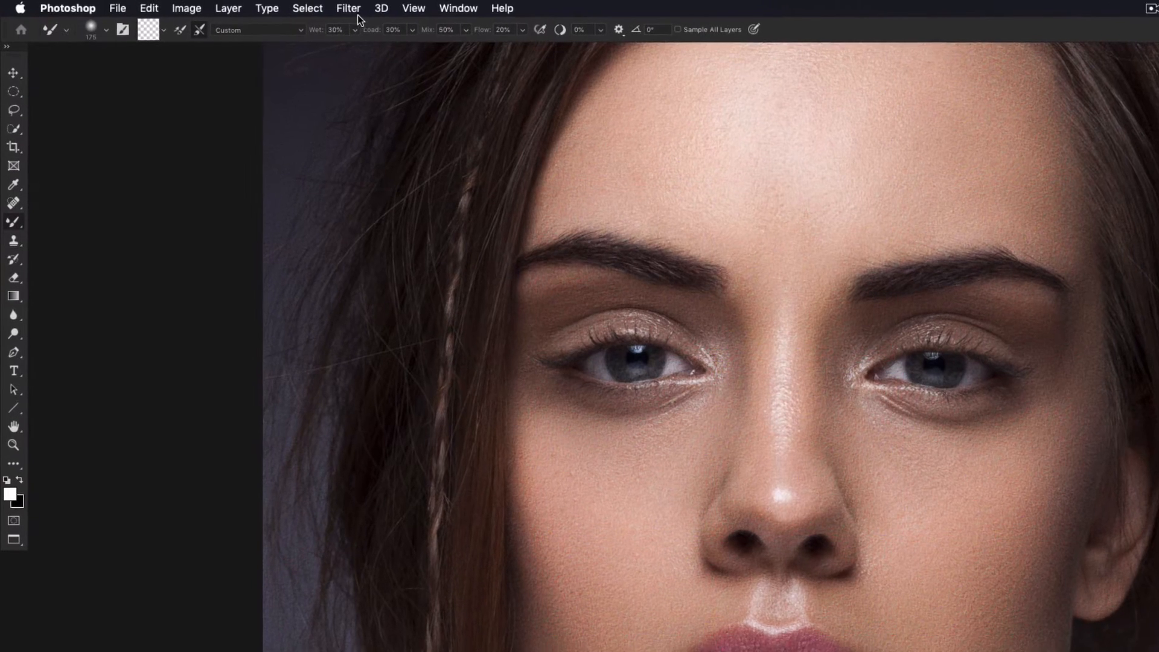
- Apply a High Pass filter with a small radius to Layer 2 and compare the image with and without it
left_click(282, 7)
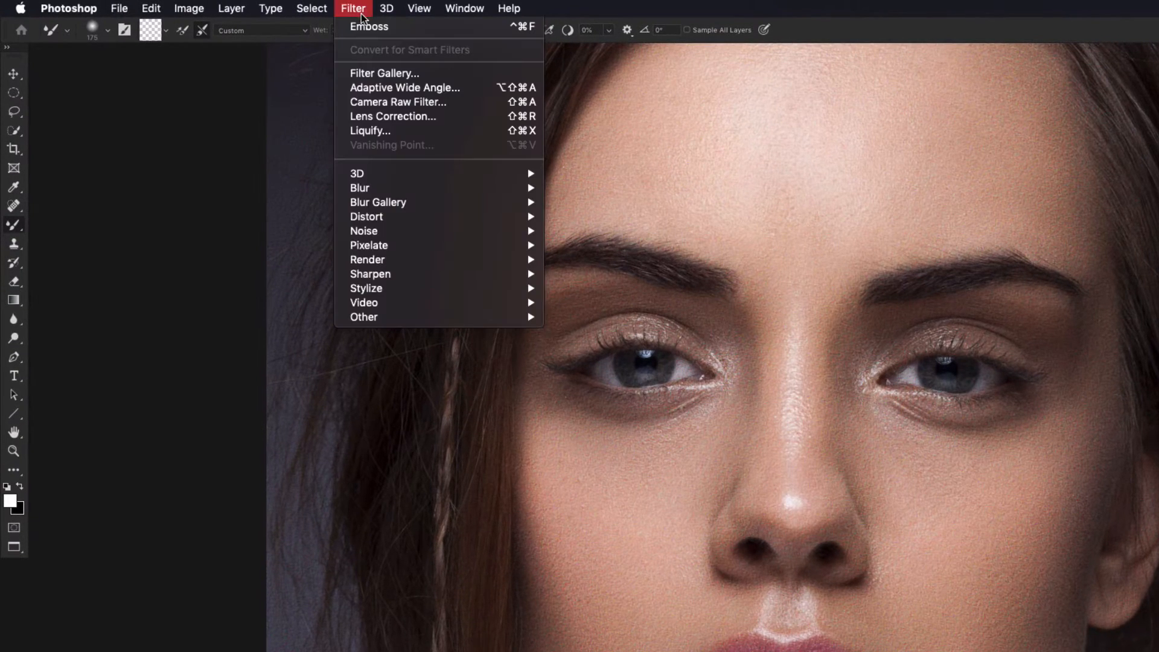
mouse_move(534, 323)
left_click(567, 331)
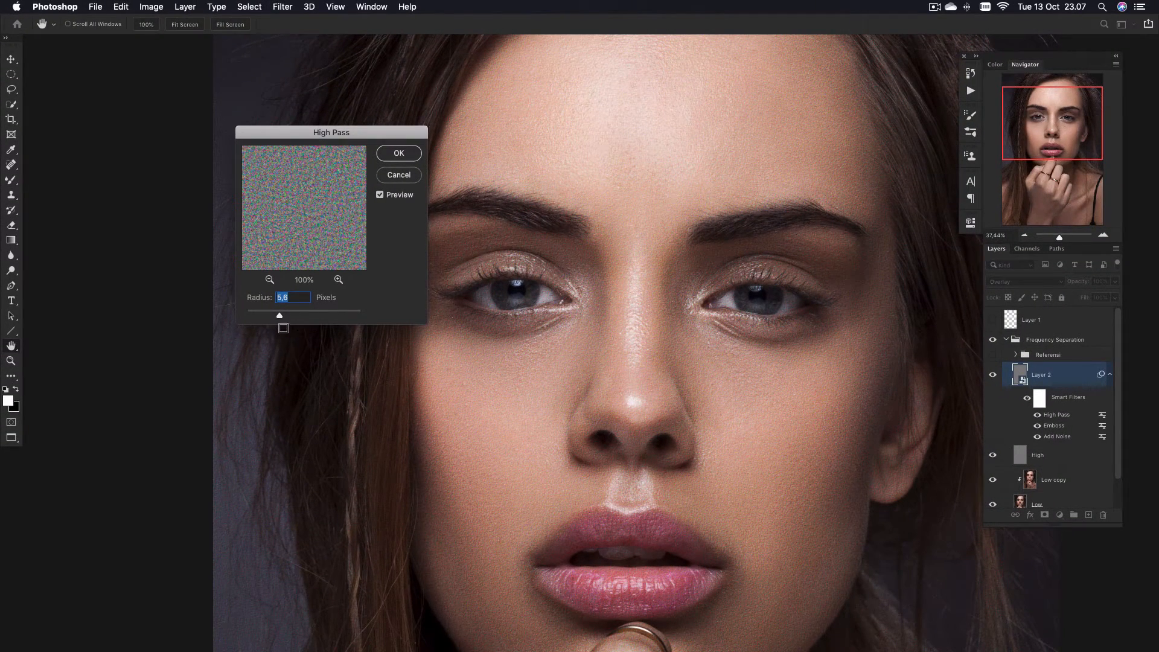
left_click_drag(279, 319, 224, 315)
left_click_drag(247, 318, 268, 319)
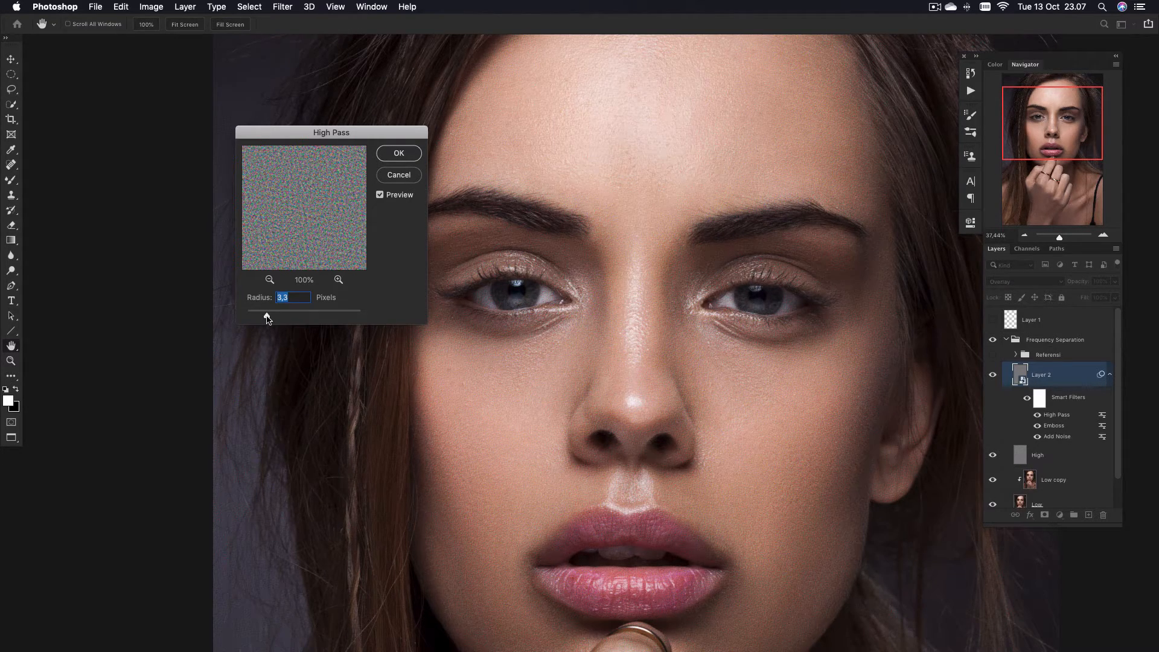
left_click(381, 195)
left_click_drag(270, 318, 276, 317)
left_click(379, 196)
left_click(381, 196)
left_click(399, 154)
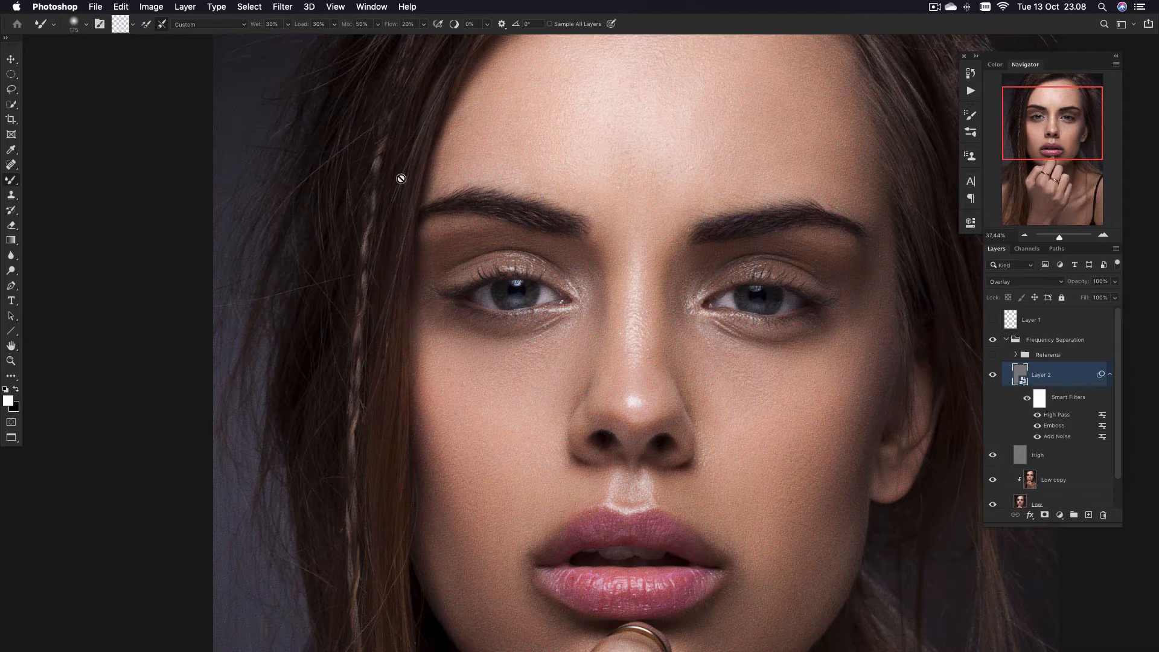
left_click(993, 375)
left_click(994, 376)
- Add a black mask to Layer 2 and choose the Brush tool with a white foreground color
key("alt")
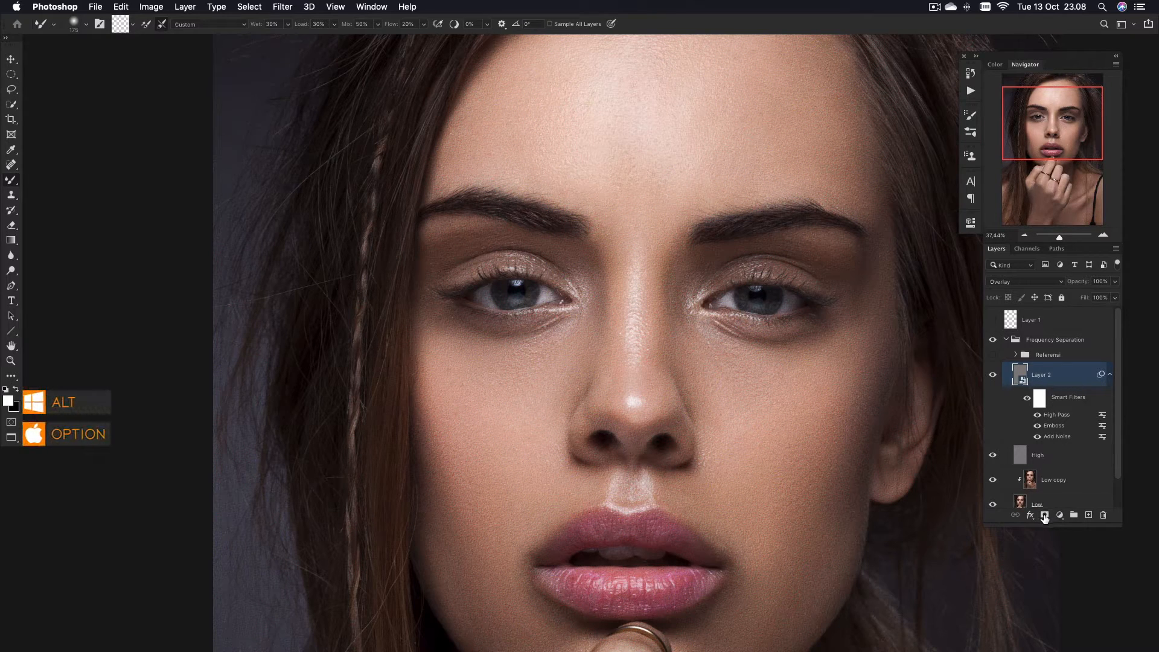
left_click(1045, 517, "alt")
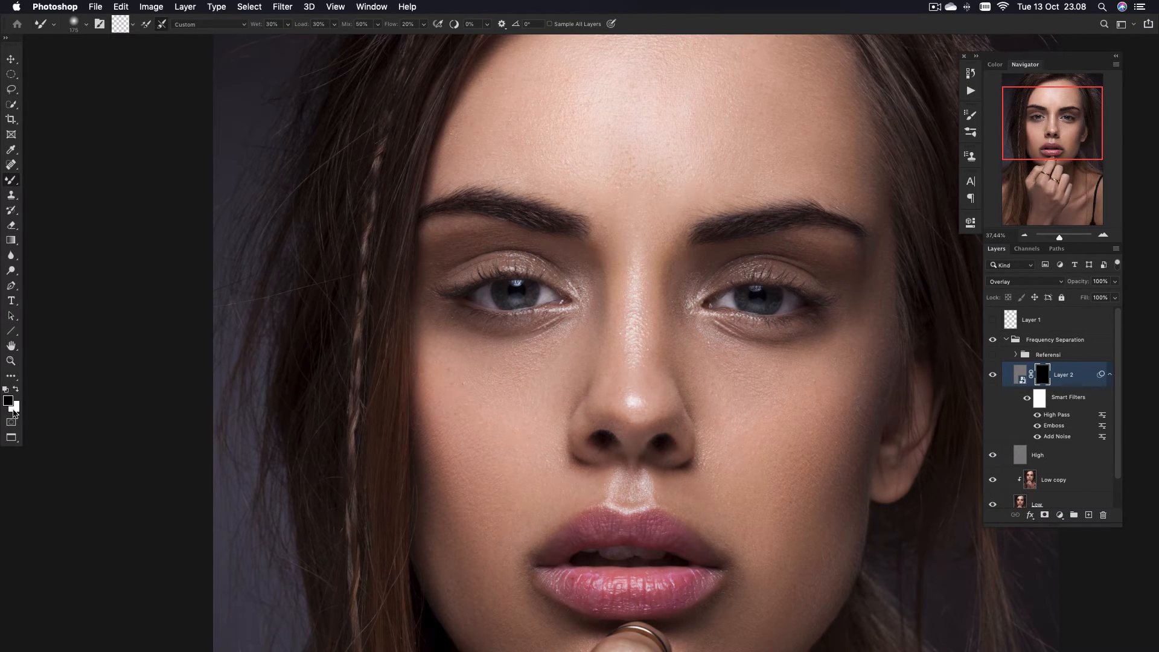
left_click(15, 391)
left_click_drag(13, 183, 46, 180)
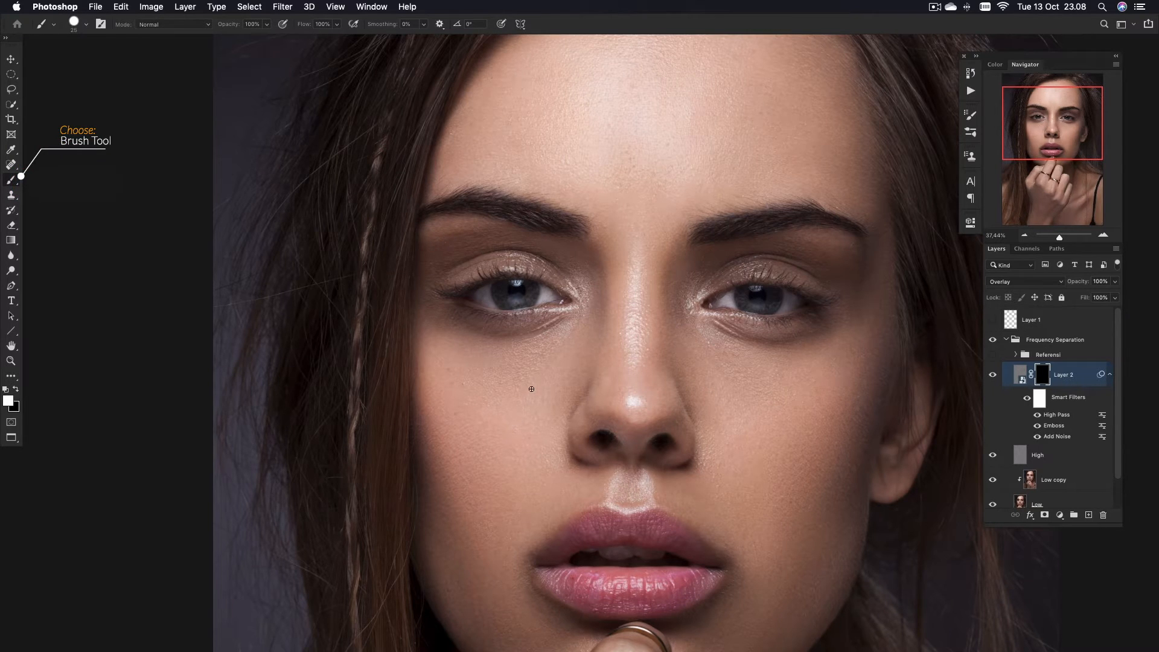
left_click_drag(573, 359, 547, 374)
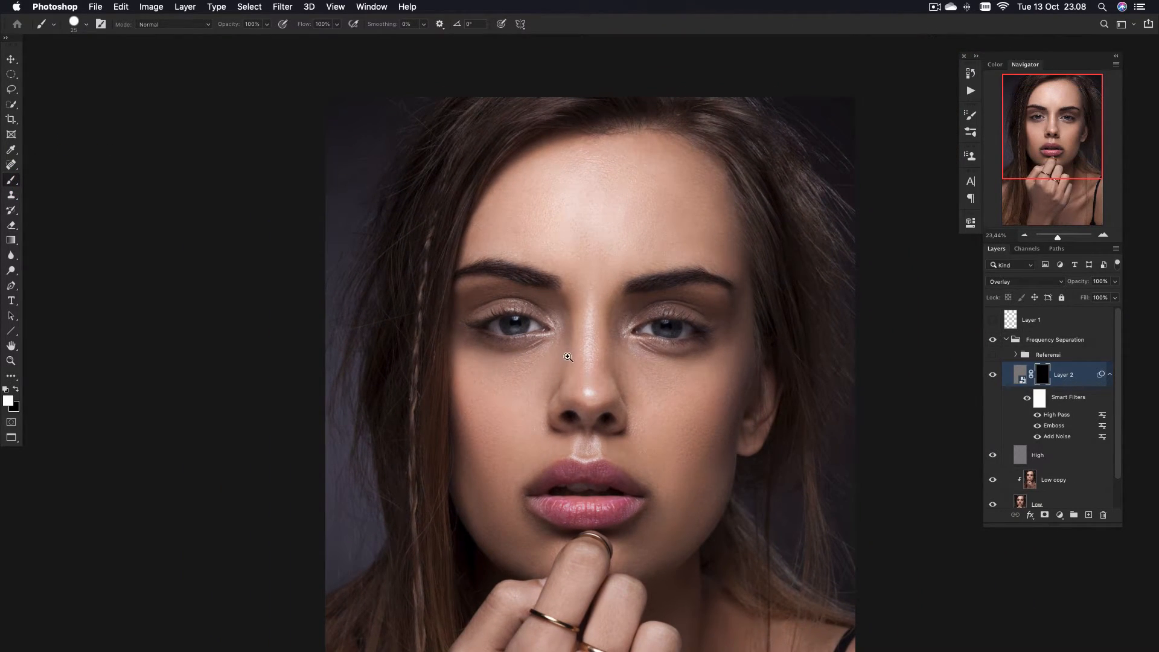
left_click_drag(574, 369, 589, 370)
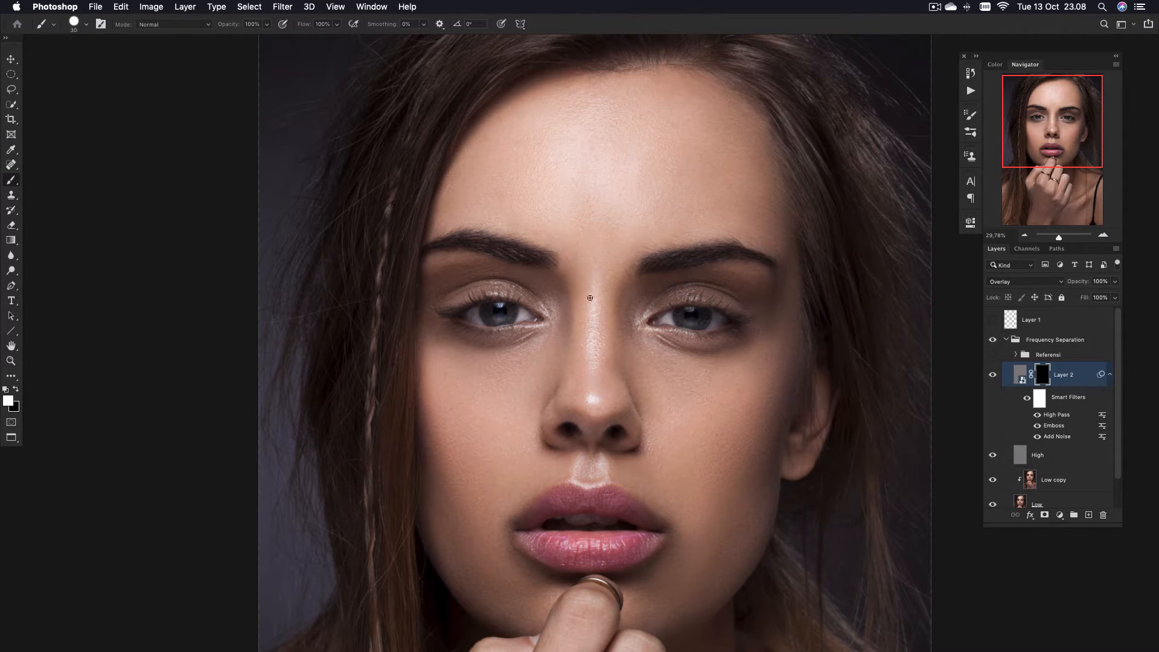
- Enlarge the brush, lower its flow to 17%, and paint the texture onto the nose in the Layer 2 mask
key("bracketright")
key("bracketright")
key("bracketright")
key("bracketright")
key("bracketright")
key("bracketright")
key("bracketright")
key("bracketright")
key("bracketleft")
left_click_drag(302, 28, 279, 22)
left_click_drag(251, 26, 251, 26)
key("[")
mouse_move(589, 305)
left_mouse_down()
mouse_move(591, 335)
mouse_move(596, 287)
mouse_move(588, 390)
mouse_move(597, 266)
mouse_move(597, 368)
mouse_move(592, 377)
mouse_move(601, 283)
mouse_move(583, 388)
mouse_move(594, 371)
mouse_move(589, 289)
mouse_move(583, 394)
left_mouse_up()
left_click(992, 375)
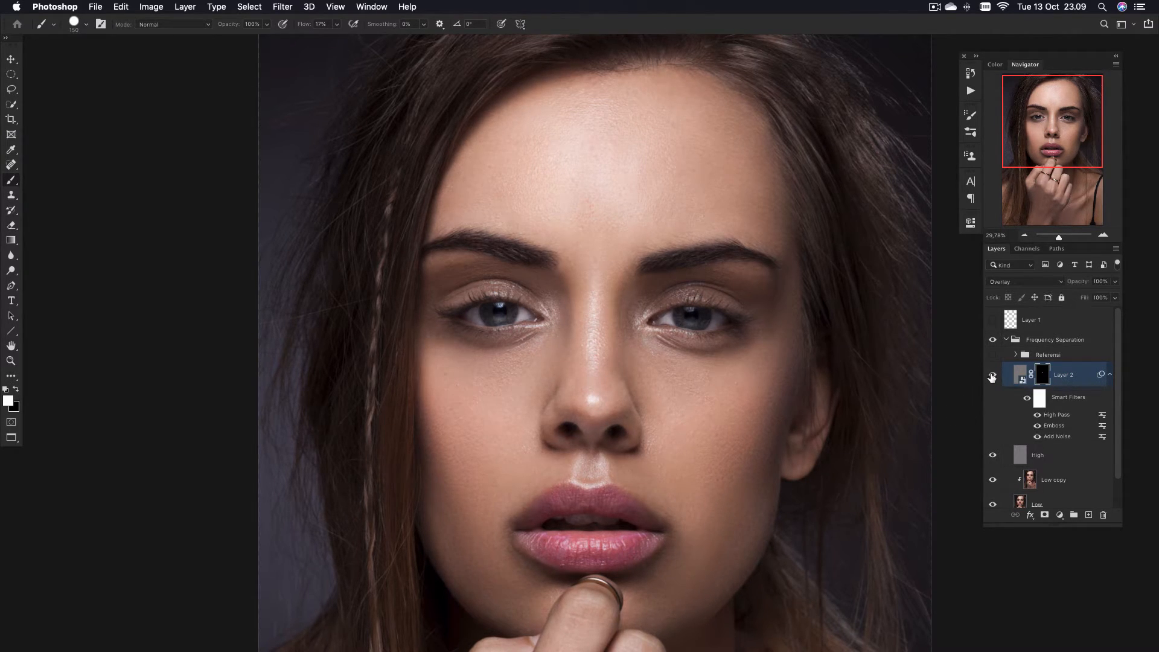
- Raise the brush flow and paint the texture onto the nose bridge and both cheeks with a larger brush
left_click_drag(299, 29, 307, 29)
left_click_drag(592, 337, 598, 293)
key("bracketright")
key("bracketright")
key("bracketright")
left_click_drag(714, 393, 738, 385)
left_click_drag(460, 393, 461, 390)
- Resize the brush and paint the texture onto the middle of the forehead in the Layer 2 mask
key("bracketleft")
key("bracketleft")
key("bracketleft")
key("bracketleft")
key("bracketleft")
key("bracketleft")
key("bracketright")
key("bracketright")
key("bracketright")
key("bracketright")
key("bracketright")
key("bracketright")
key("bracketright")
left_click_drag(603, 202, 574, 157)
- Set the brush flow to 53% and paint the texture from the nose up to the forehead and around the mouth
key("bracketleft")
key("bracketleft")
key("bracketleft")
key("shift+5")
key("shift+3")
left_click_drag(622, 417, 630, 193)
key("bracketright")
key("bracketright")
left_click_drag(593, 404, 564, 513)
- Paint the texture over the remaining cheek, chin and outer face areas in the Layer 2 mask
left_click_drag(686, 528, 697, 378)
left_click_drag(678, 433, 723, 375)
left_click_drag(519, 571, 633, 591)
mouse_move(755, 120)
left_mouse_down()
mouse_move(668, 187)
mouse_move(649, 607)
left_mouse_up()
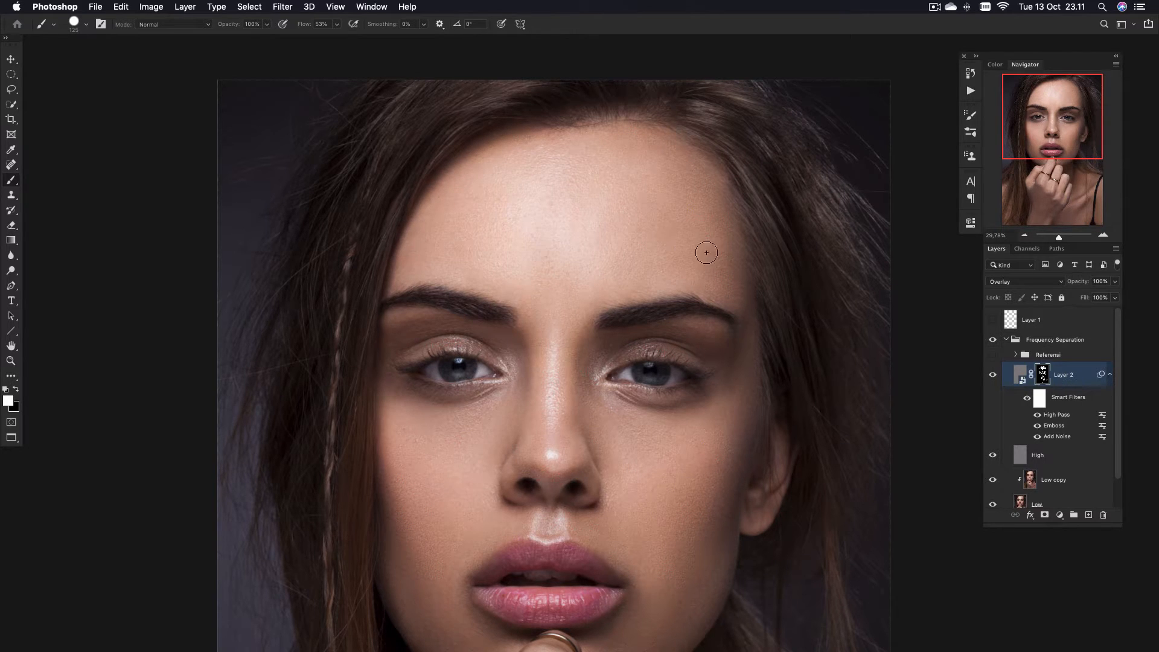
- Compare the portrait with and without Layer 2, and compare the full retouch against the original Background
key("space")
left_click_drag(683, 361, 677, 289)
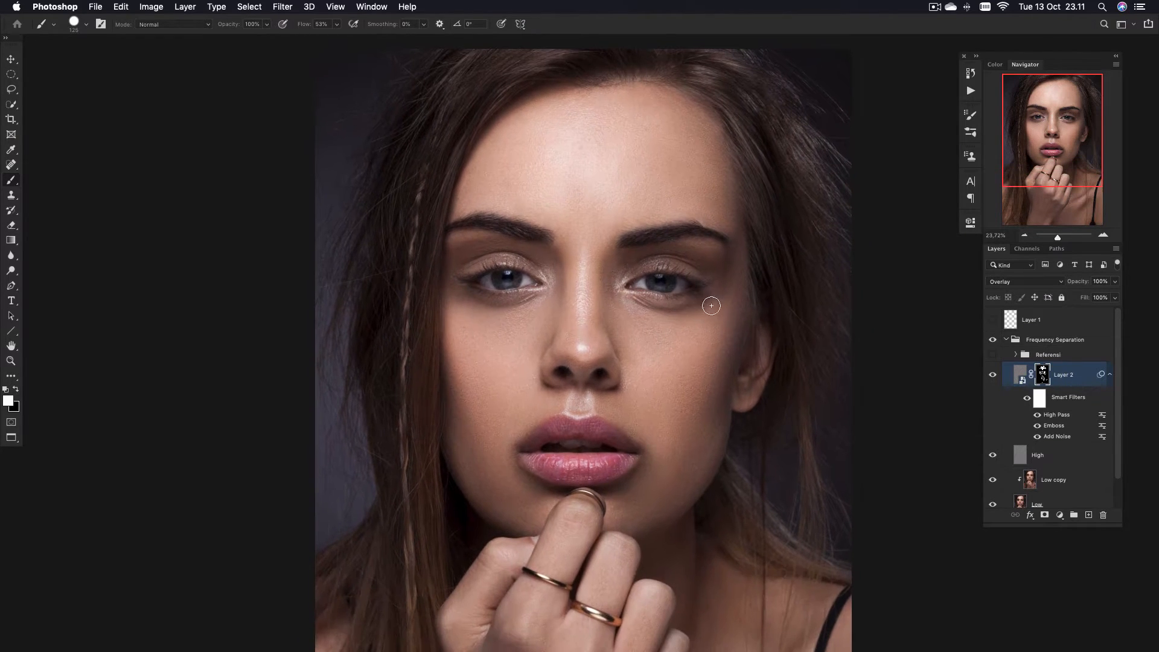
left_click(992, 376)
left_click(992, 376)
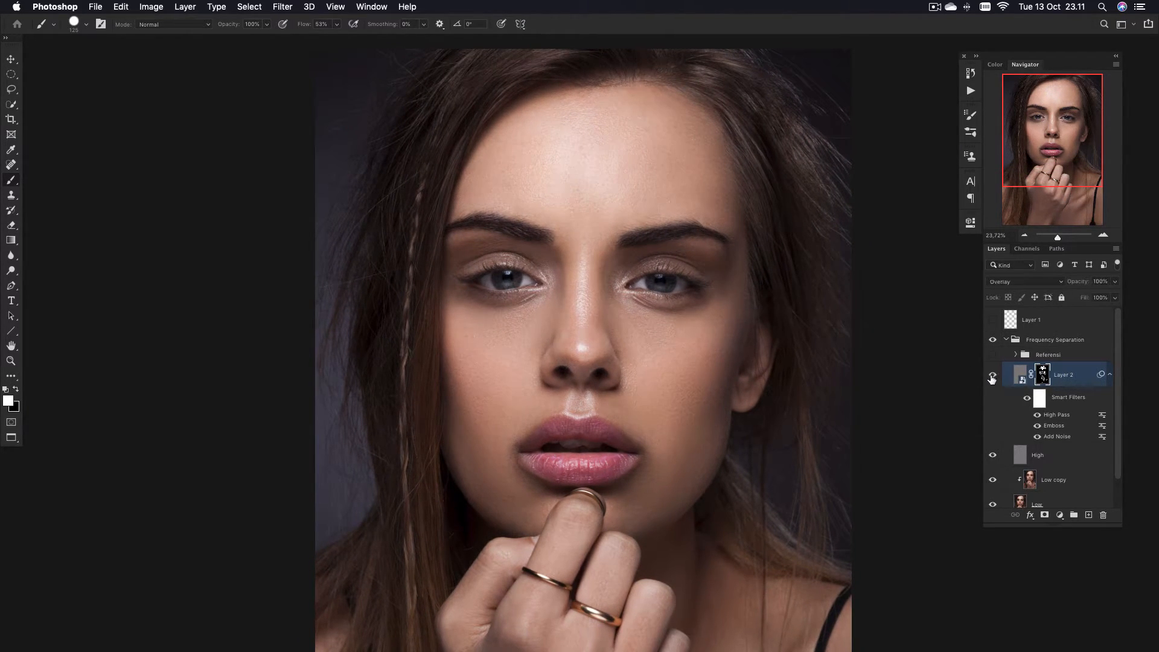
left_click(991, 376)
left_click(991, 376)
key("super+0")
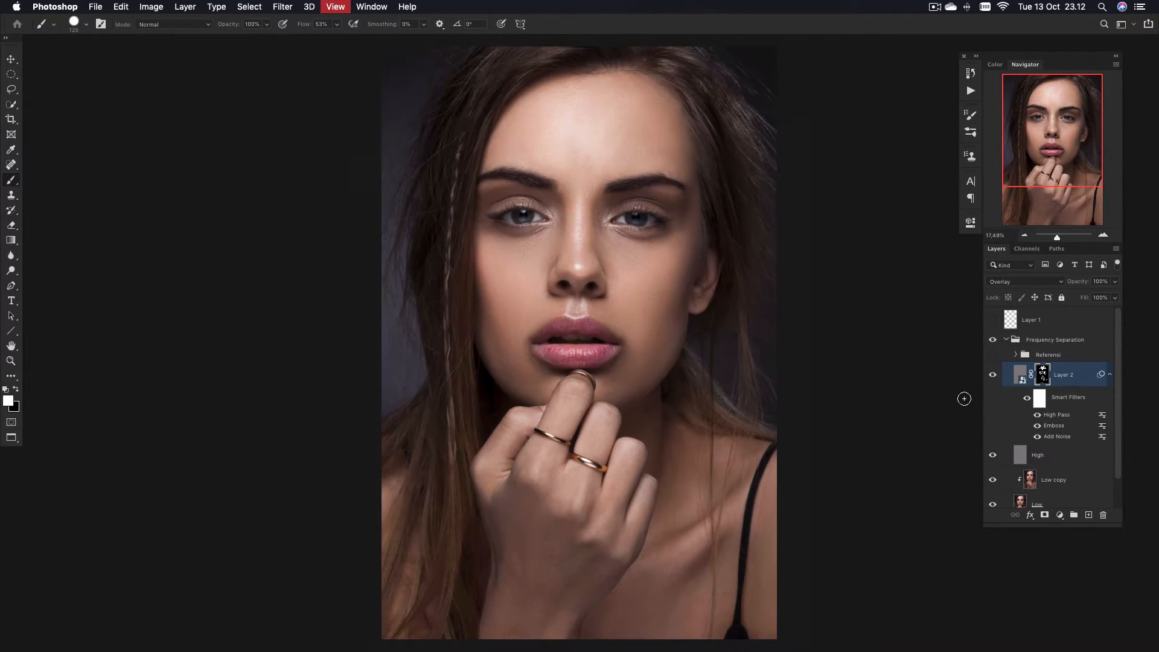
left_click(993, 504, "alt")
left_click(993, 505, "alt")
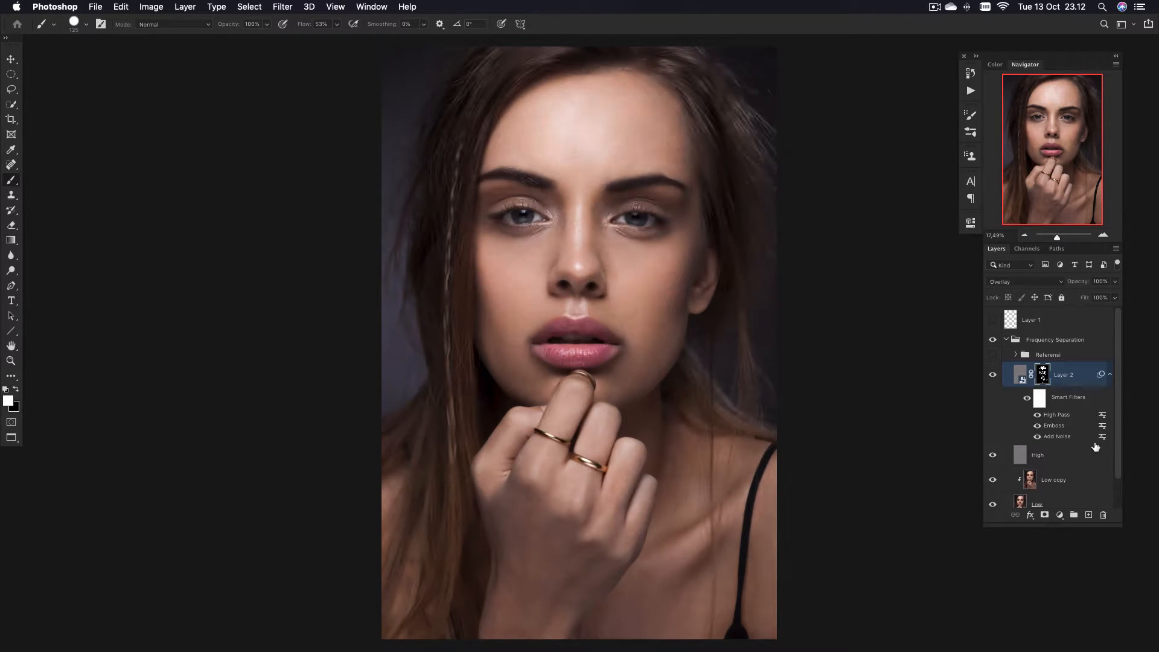
scroll(1119, 420, "down", 1)
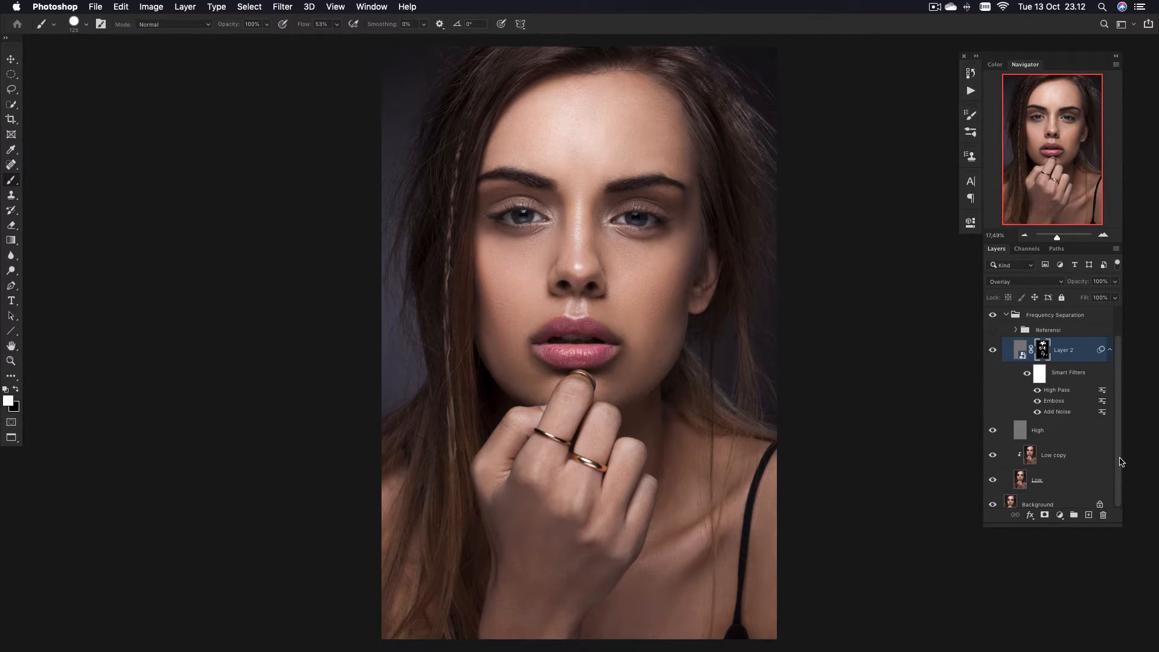
left_click(993, 505, "alt")
left_click(993, 506, "alt")
- Collapse the Frequency Separation group and add a Curves adjustment above it, raising input 96 to output 173
left_click(1006, 315)
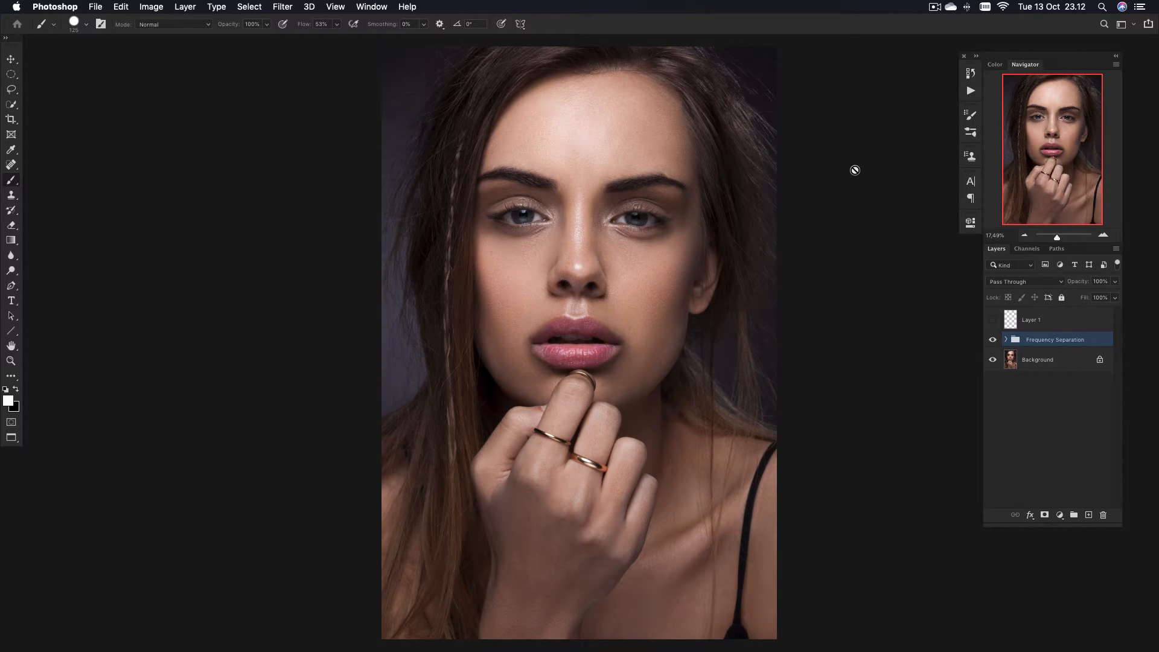
left_click(1059, 515)
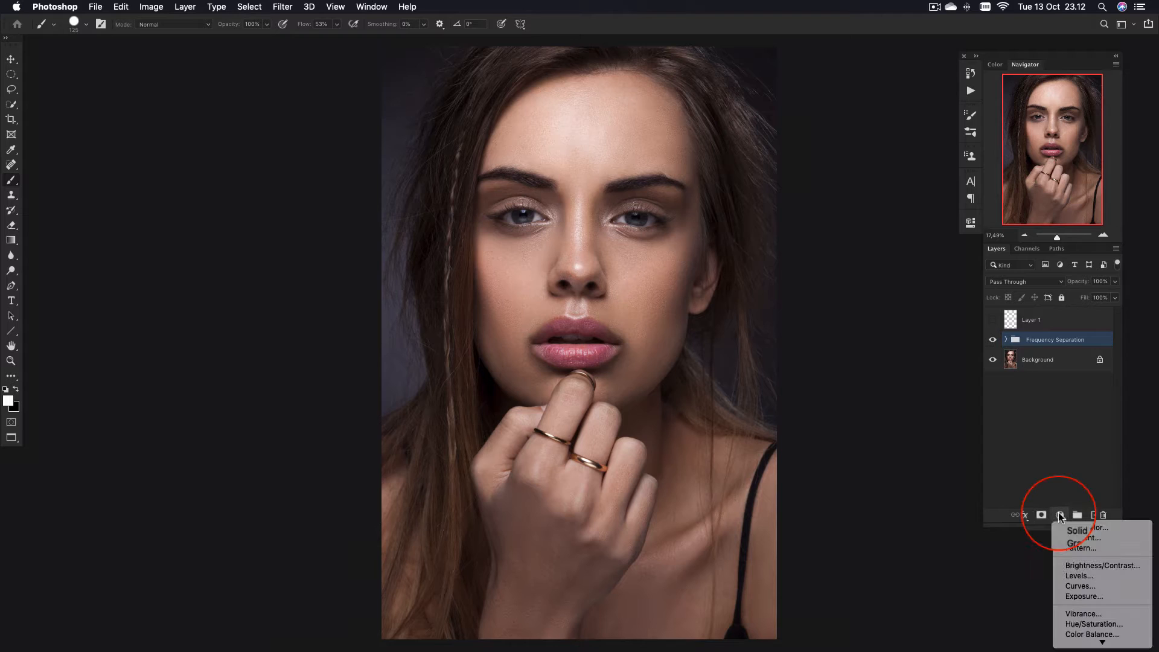
left_click(1061, 586)
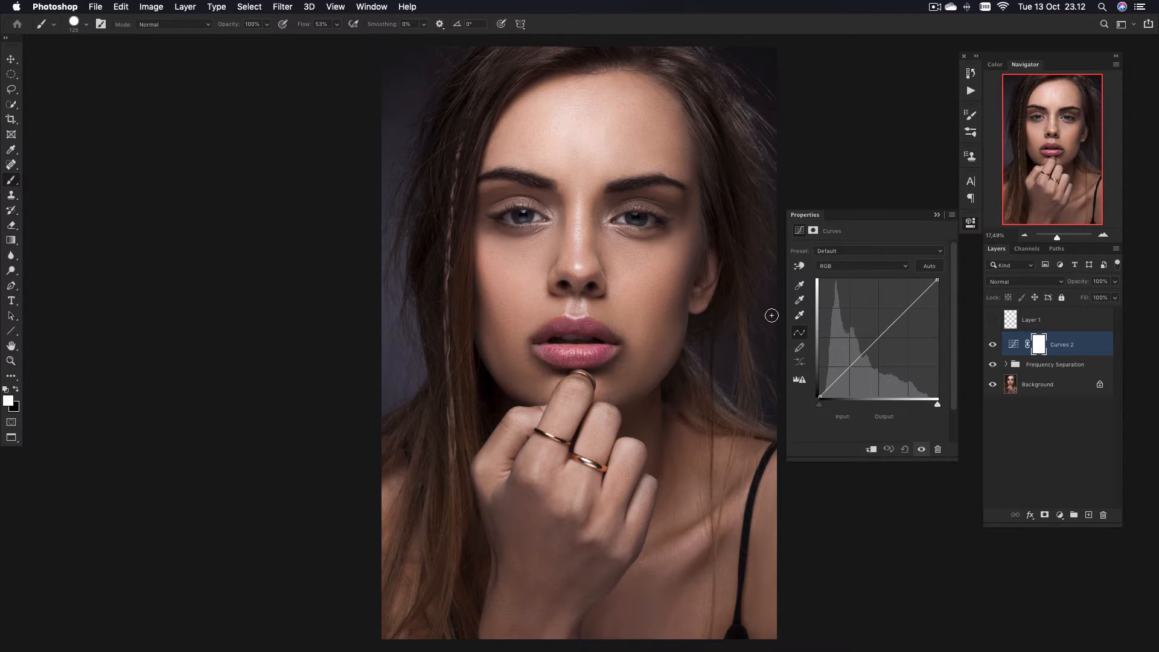
left_click_drag(877, 334, 864, 316)
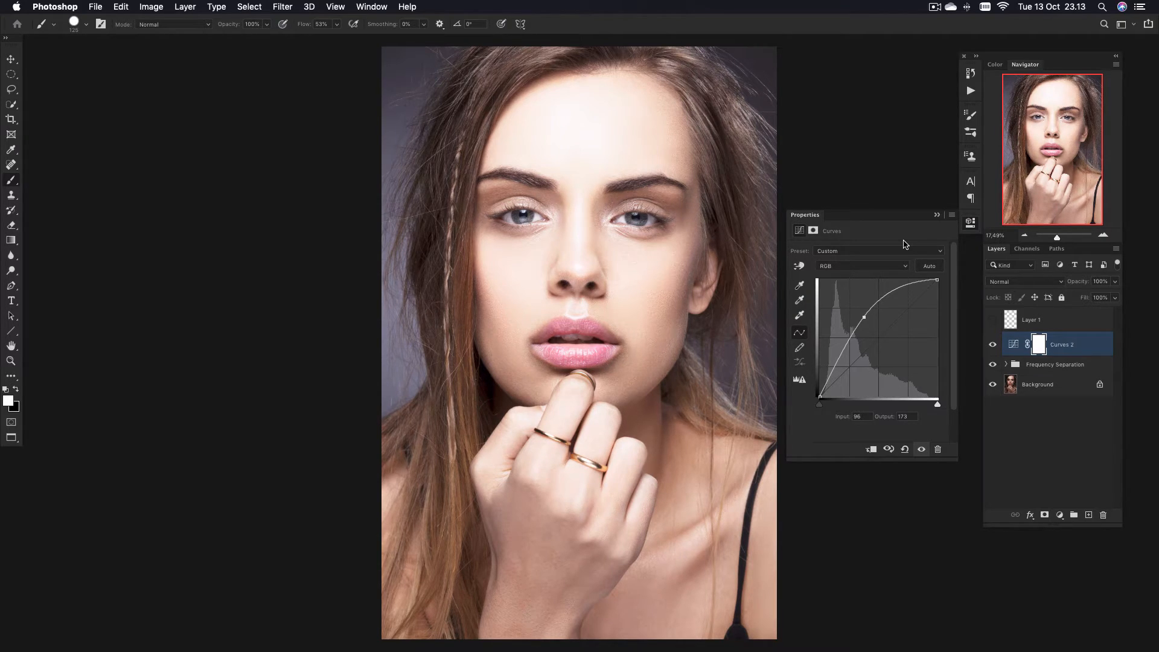
- Invert the Curves layer mask to black and set the Brush tool's flow to 1%
left_click(1038, 344)
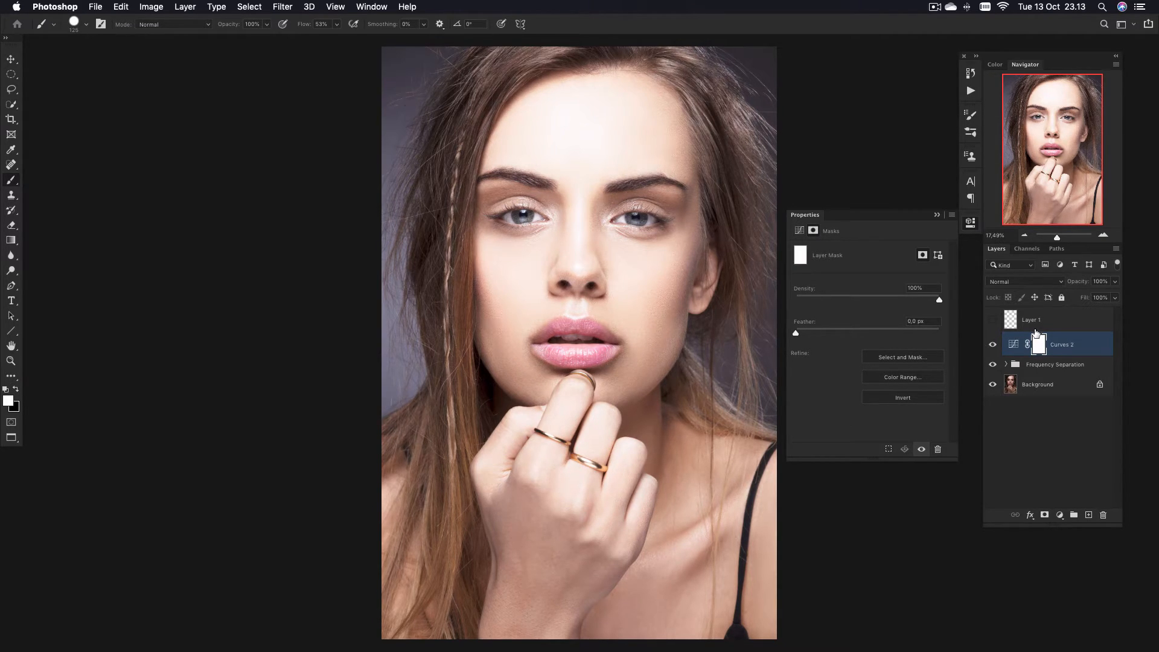
key("super+i")
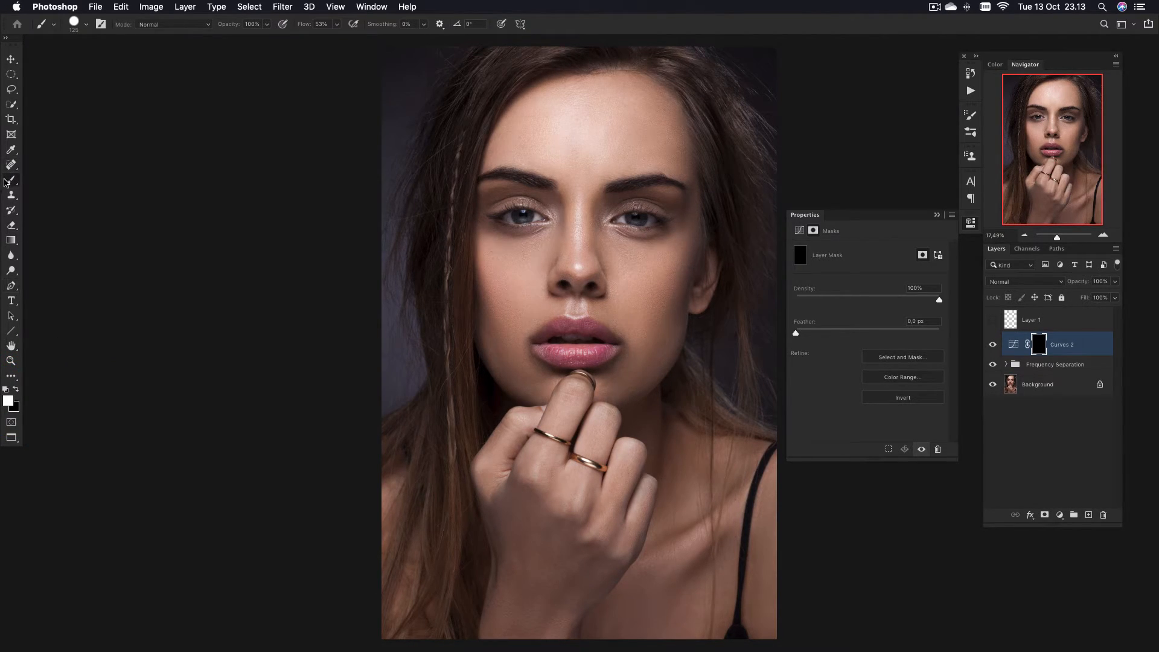
right_click(10, 181)
left_click(49, 179)
left_click_drag(307, 25, 290, 27)
key("Return")
- Rename the Curves layer as Dodge and select its mask
double_click(1064, 343)
type("Dodge")
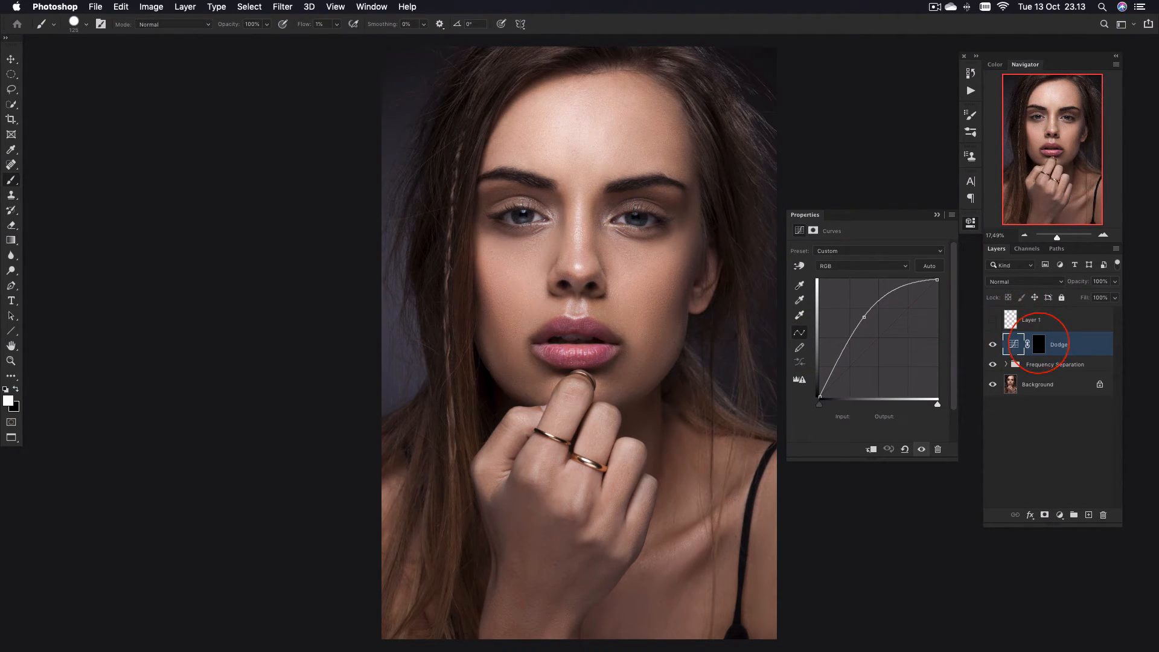
left_click(1038, 344)
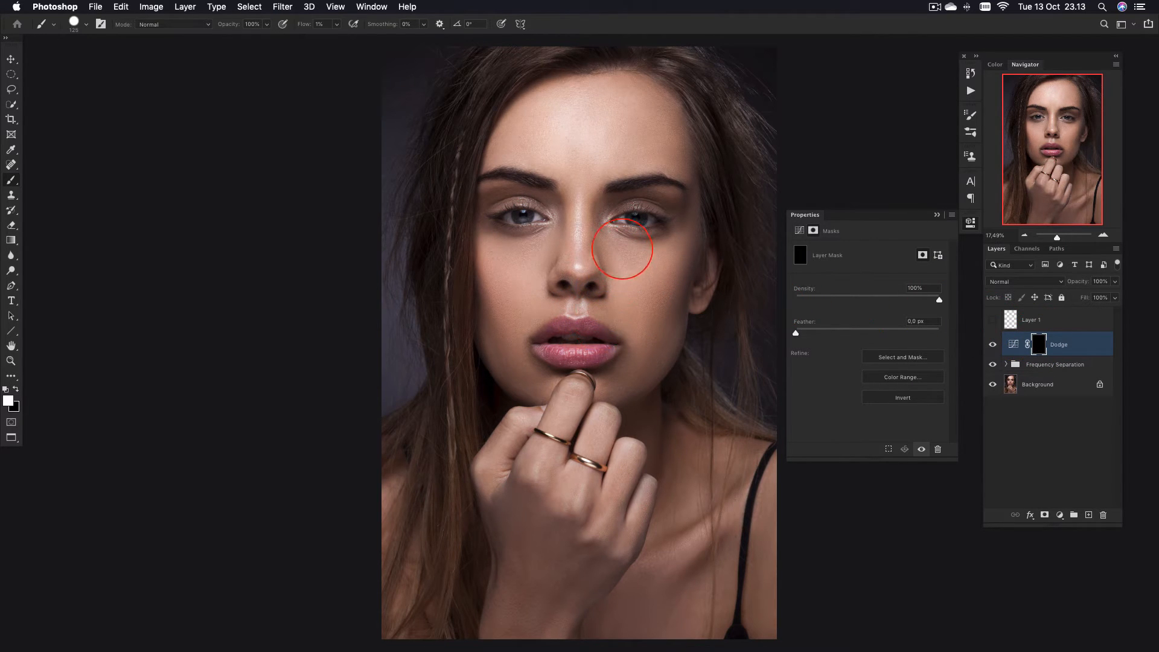
- Brighten the forehead on the Dodge mask with a soft 500 brush and expand the Frequency Separation group
scroll(616, 245, "up", 3)
scroll(607, 245, "up", 3)
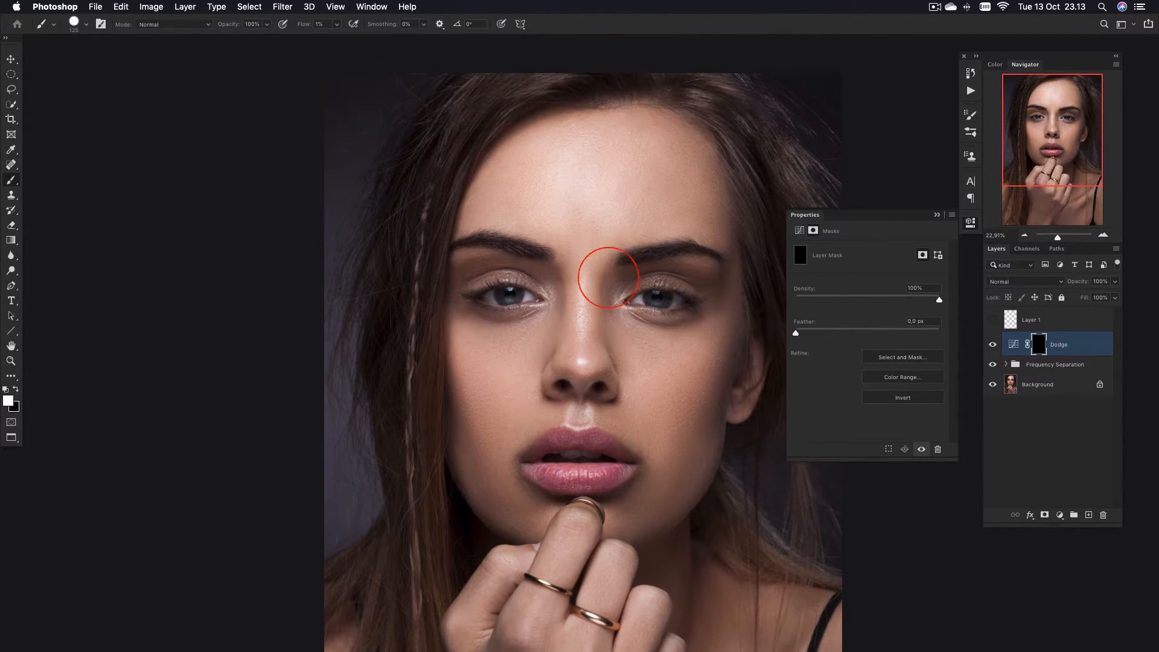
mouse_move(602, 174)
left_mouse_down()
mouse_move(607, 209)
mouse_move(597, 214)
mouse_move(614, 183)
mouse_move(594, 218)
mouse_move(576, 202)
mouse_move(588, 241)
mouse_move(618, 199)
mouse_move(601, 198)
mouse_move(563, 158)
mouse_move(590, 159)
mouse_move(612, 178)
mouse_move(623, 217)
mouse_move(601, 237)
mouse_move(578, 182)
mouse_move(585, 157)
mouse_move(619, 169)
mouse_move(623, 205)
mouse_move(627, 174)
mouse_move(586, 150)
mouse_move(550, 172)
mouse_move(554, 193)
mouse_move(630, 188)
mouse_move(623, 225)
mouse_move(595, 160)
left_mouse_up()
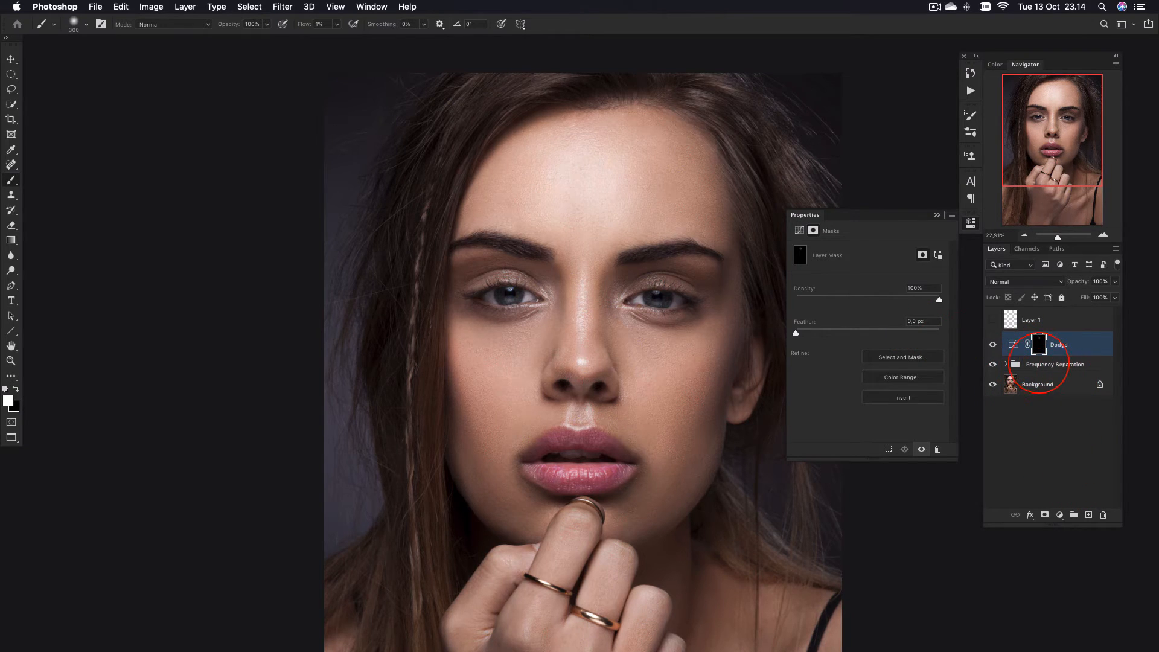
left_click(1005, 364)
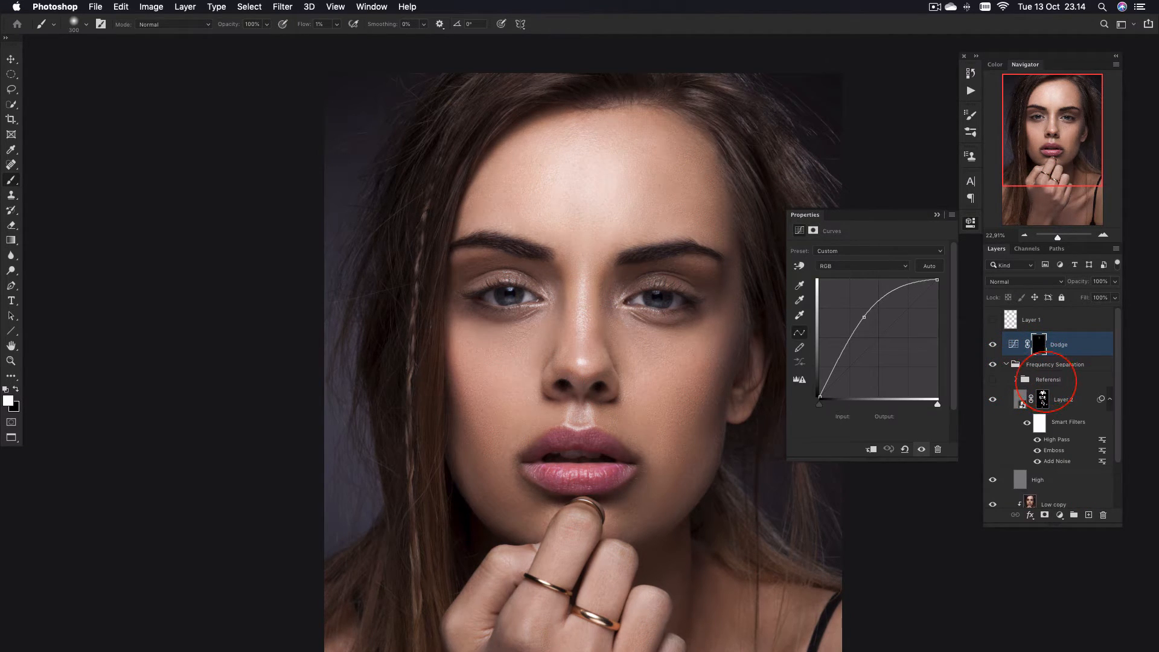
- Move the Referensi group out of Frequency Separation to above the Dodge layer, collapse Frequency Separation, and show Referensi
left_click(1050, 379)
left_click_drag(1050, 379, 1051, 334)
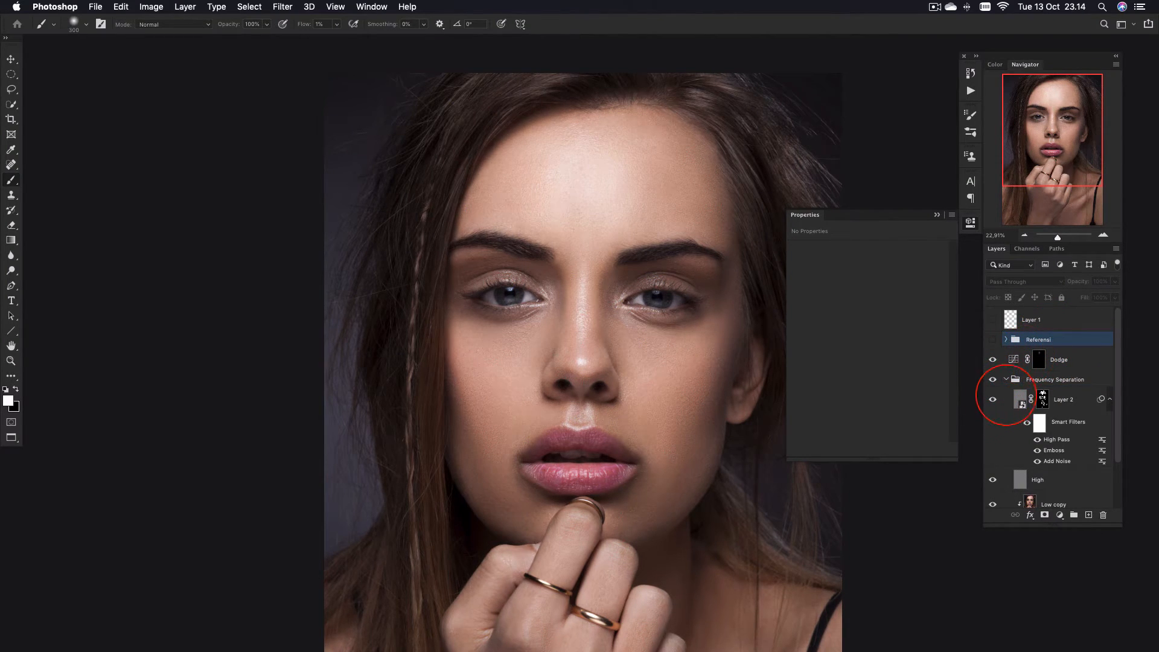
left_click(1006, 379)
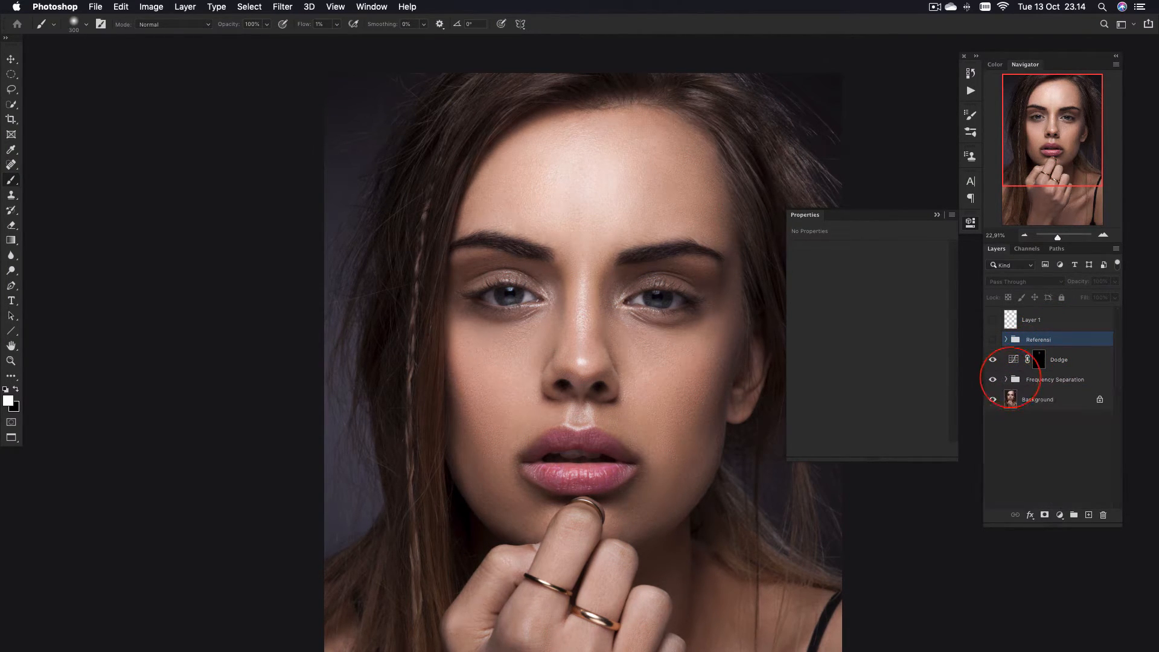
left_click(993, 339)
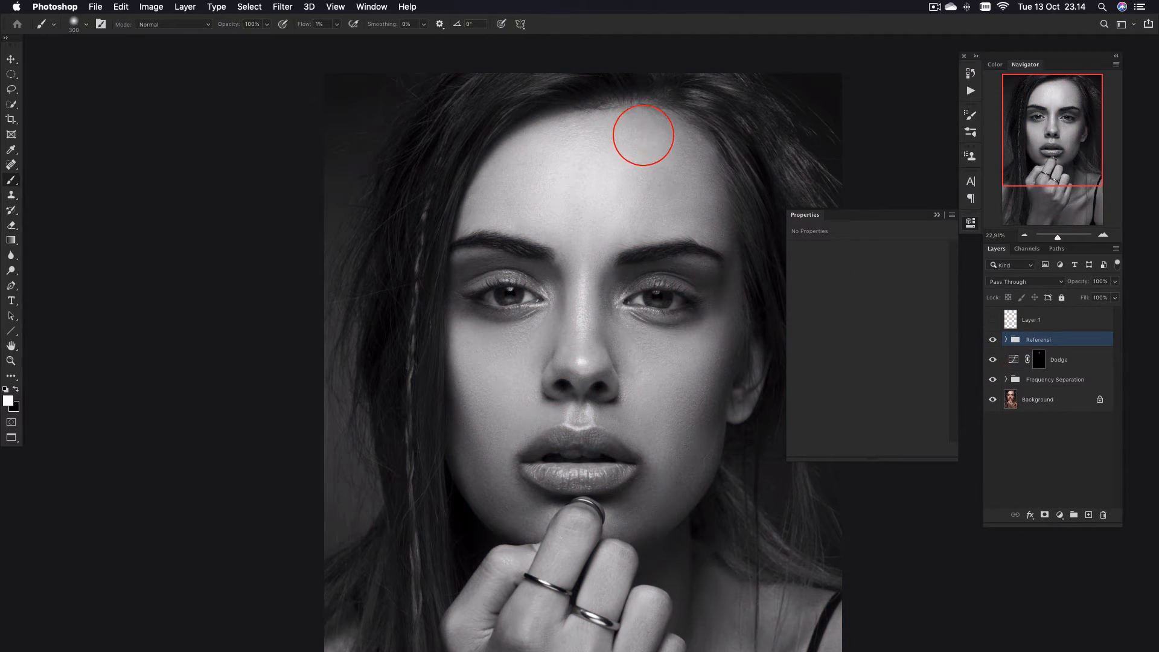
- Paint on the Dodge layer mask with the soft brush to brighten the highlights across the face and hand
left_click(1038, 359)
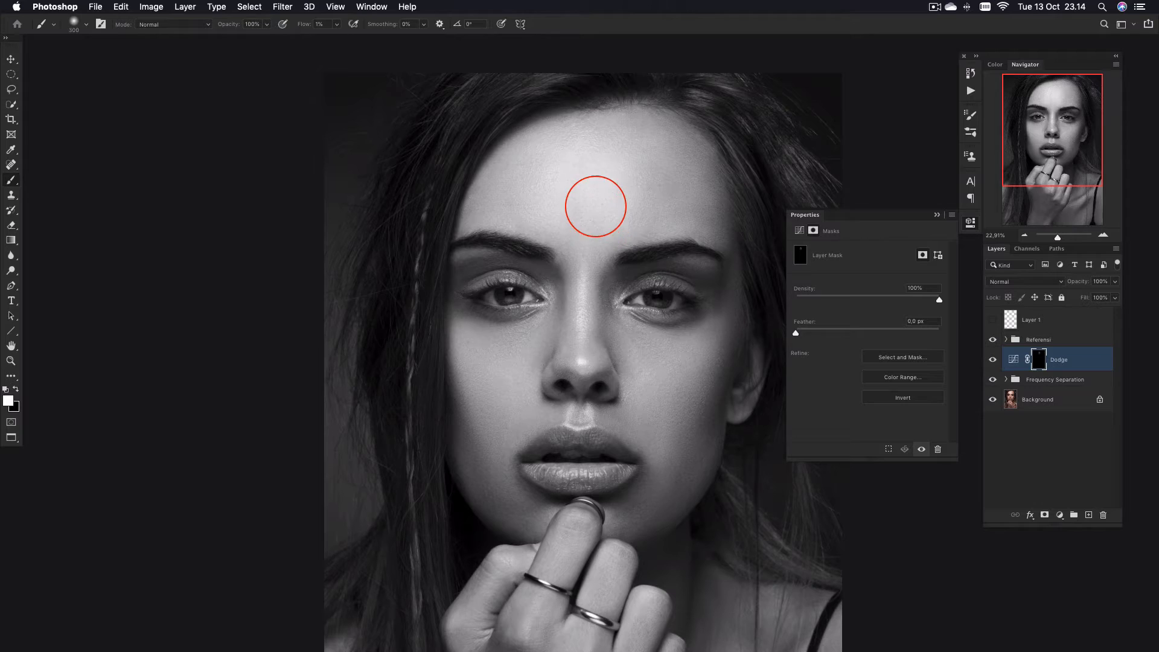
mouse_move(568, 163)
left_mouse_down()
mouse_move(616, 177)
mouse_move(613, 214)
mouse_move(577, 207)
mouse_move(605, 227)
mouse_move(638, 164)
mouse_move(615, 141)
mouse_move(580, 144)
mouse_move(572, 186)
mouse_move(588, 244)
mouse_move(557, 212)
mouse_move(635, 136)
mouse_move(582, 270)
mouse_move(588, 410)
mouse_move(684, 352)
mouse_move(592, 257)
mouse_move(581, 271)
mouse_move(612, 521)
mouse_move(669, 416)
mouse_move(642, 339)
mouse_move(676, 428)
mouse_move(623, 418)
mouse_move(640, 445)
mouse_move(655, 423)
mouse_move(487, 466)
mouse_move(712, 380)
mouse_move(727, 234)
mouse_move(608, 541)
left_mouse_up()
key("]")
mouse_move(547, 622)
left_mouse_down()
mouse_move(578, 469)
mouse_move(681, 436)
mouse_move(531, 410)
mouse_move(614, 532)
mouse_move(610, 377)
left_mouse_up()
left_click_drag(589, 535, 510, 493)
mouse_move(753, 413)
left_mouse_down()
mouse_move(626, 405)
mouse_move(634, 427)
mouse_move(722, 391)
mouse_move(711, 483)
left_mouse_up()
left_click_drag(513, 181, 549, 498)
mouse_move(539, 330)
left_mouse_down()
mouse_move(588, 383)
mouse_move(588, 505)
left_mouse_up()
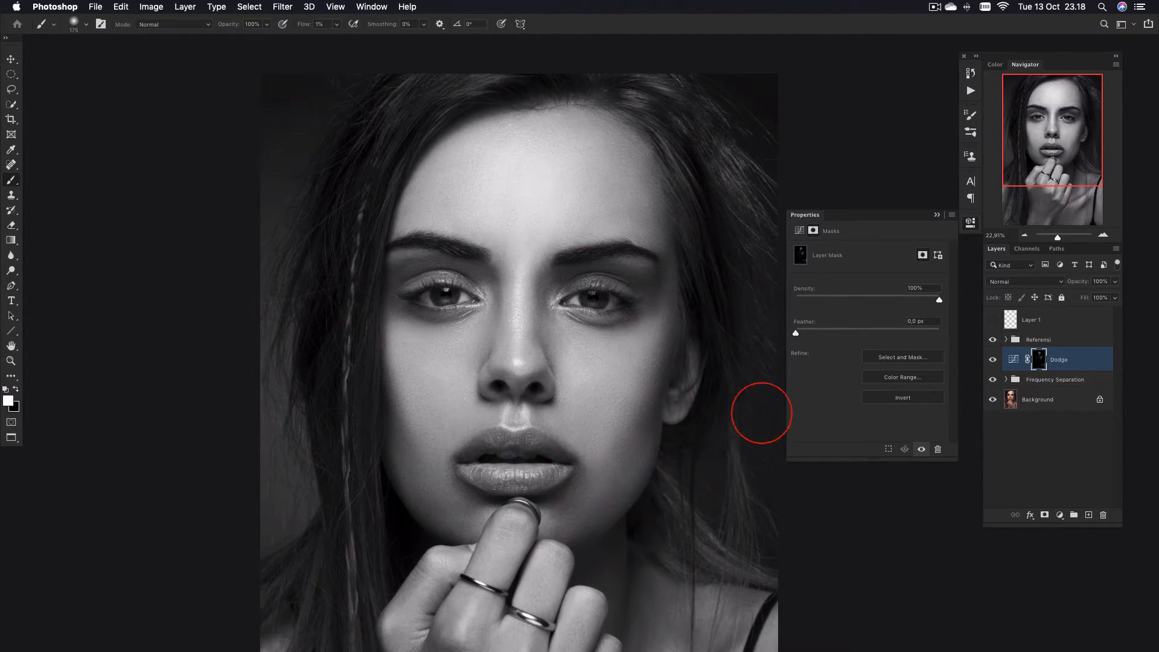
- Hide the Referensi group and compare the color portrait with the Dodge layer off and on
left_click(993, 340)
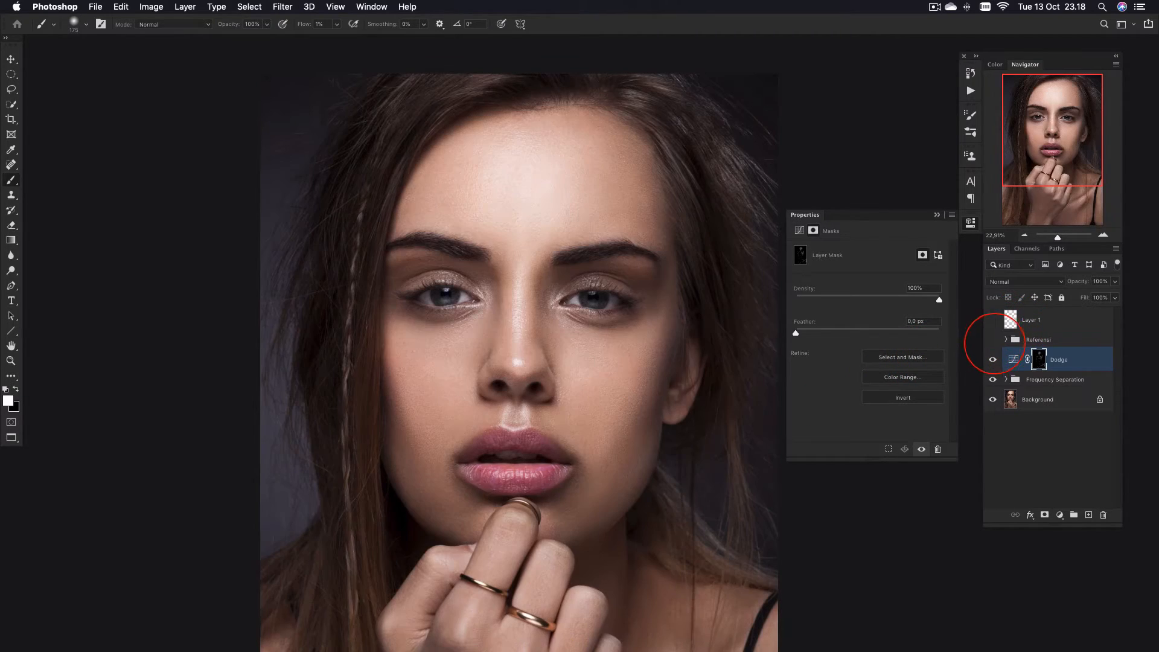
left_click(992, 360)
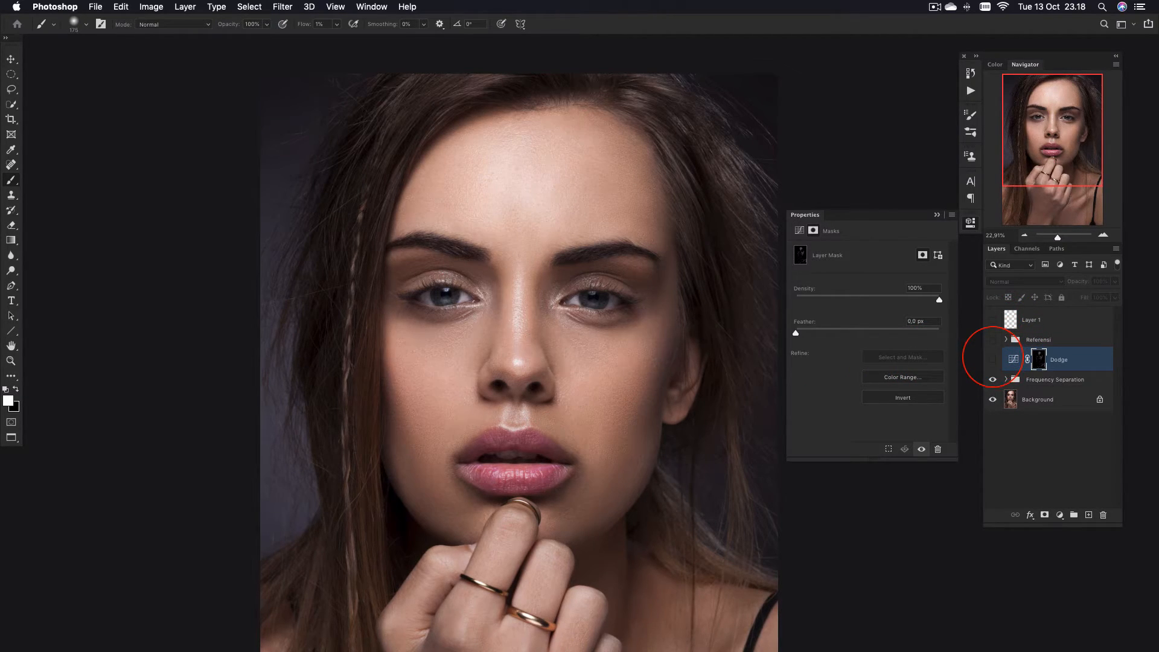
left_click(992, 359)
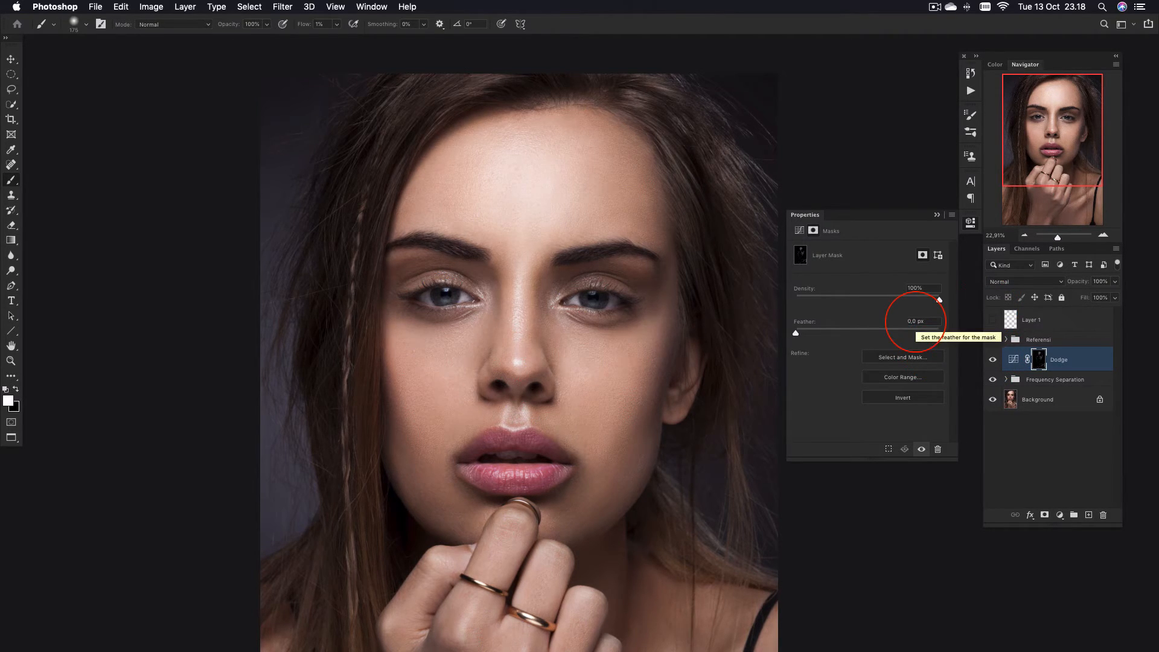
key("super+s")
key("super+p")
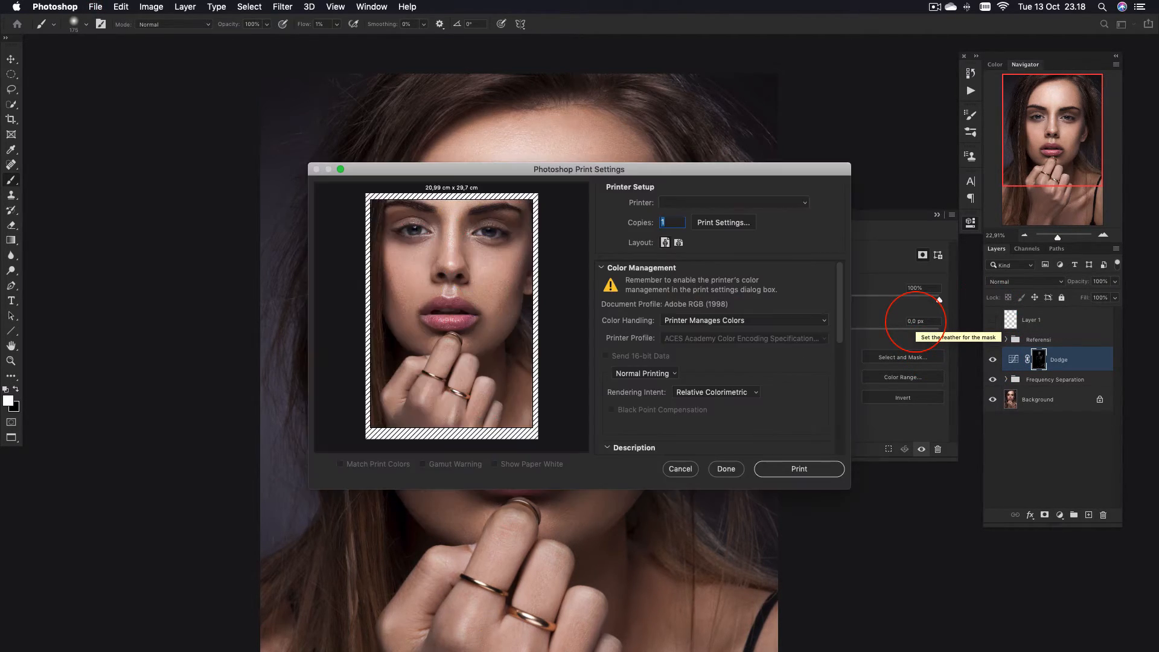
key("Escape")
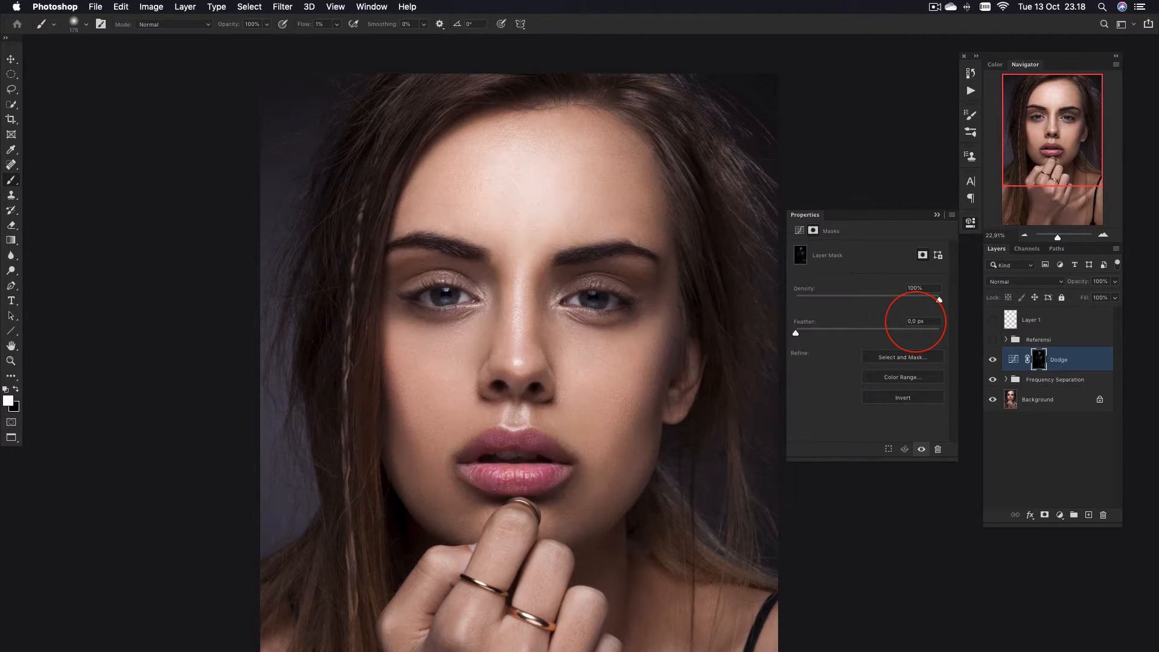
- Compare the entire portrait without and with the Dodge effect
key("super+0")
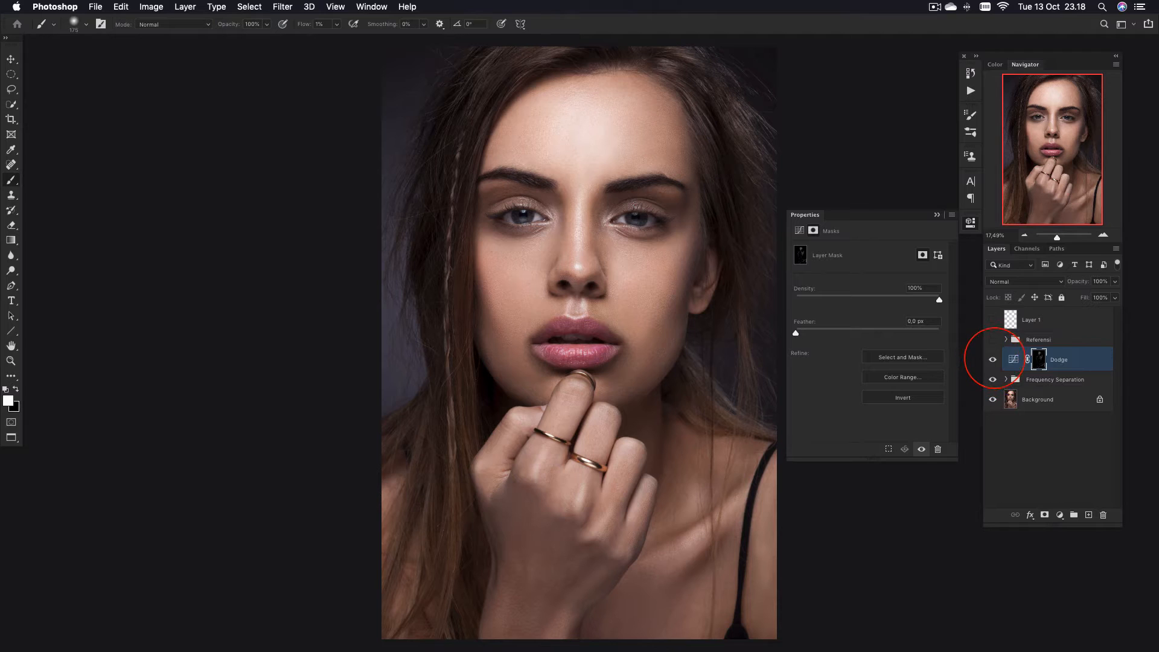
left_click(992, 359)
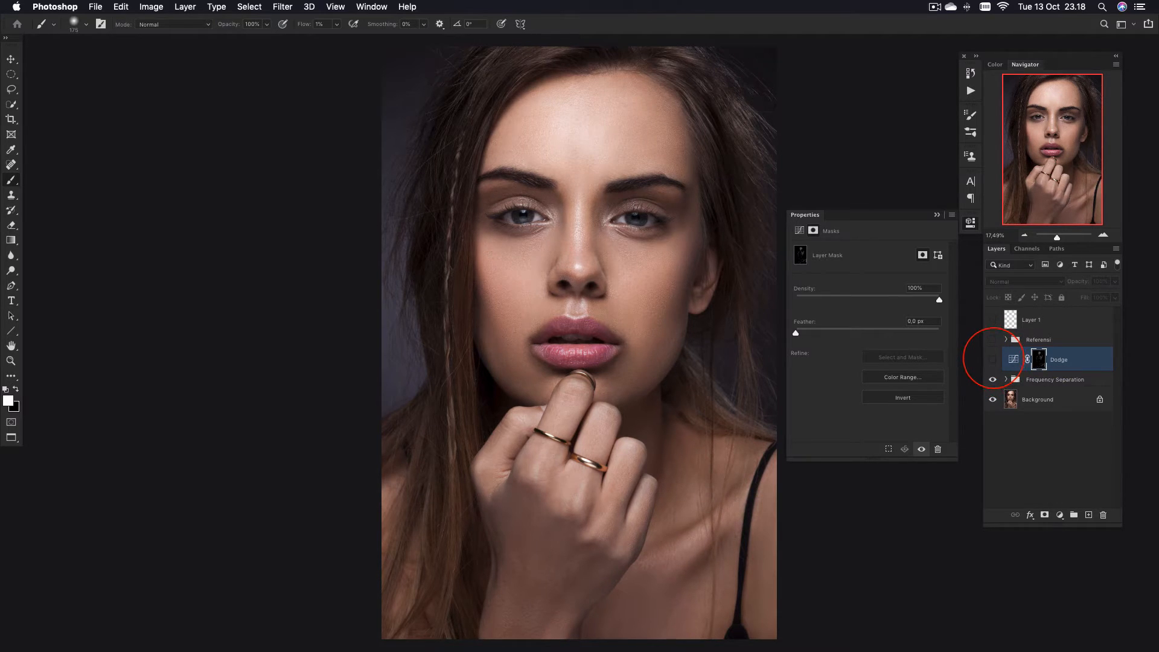
left_click(993, 360)
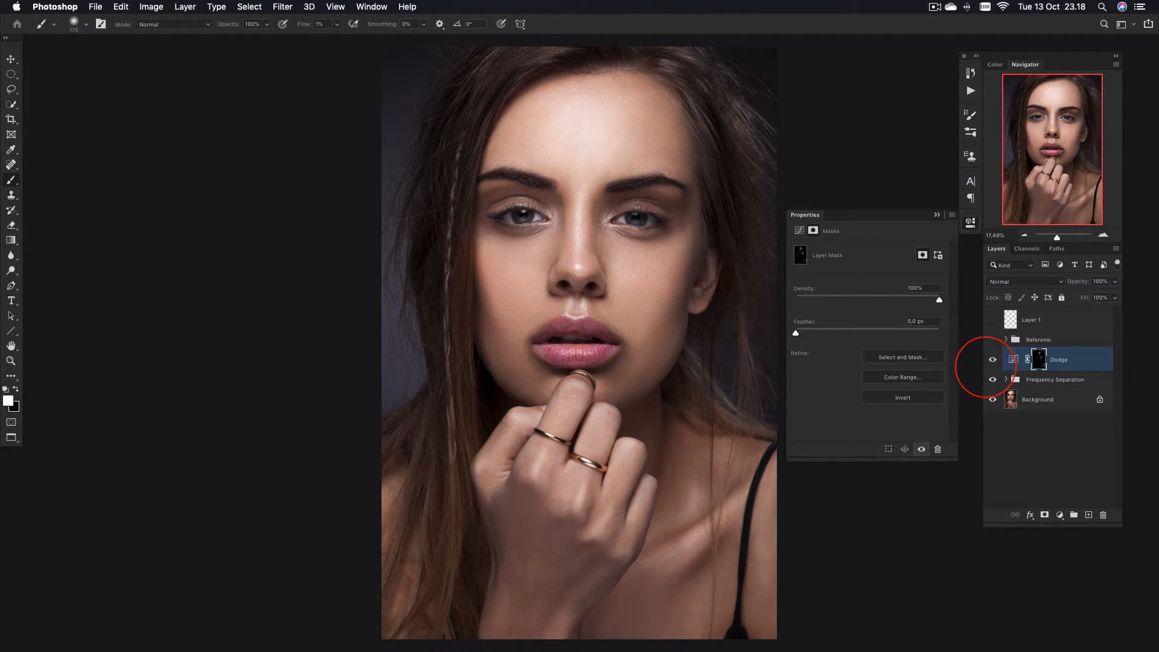
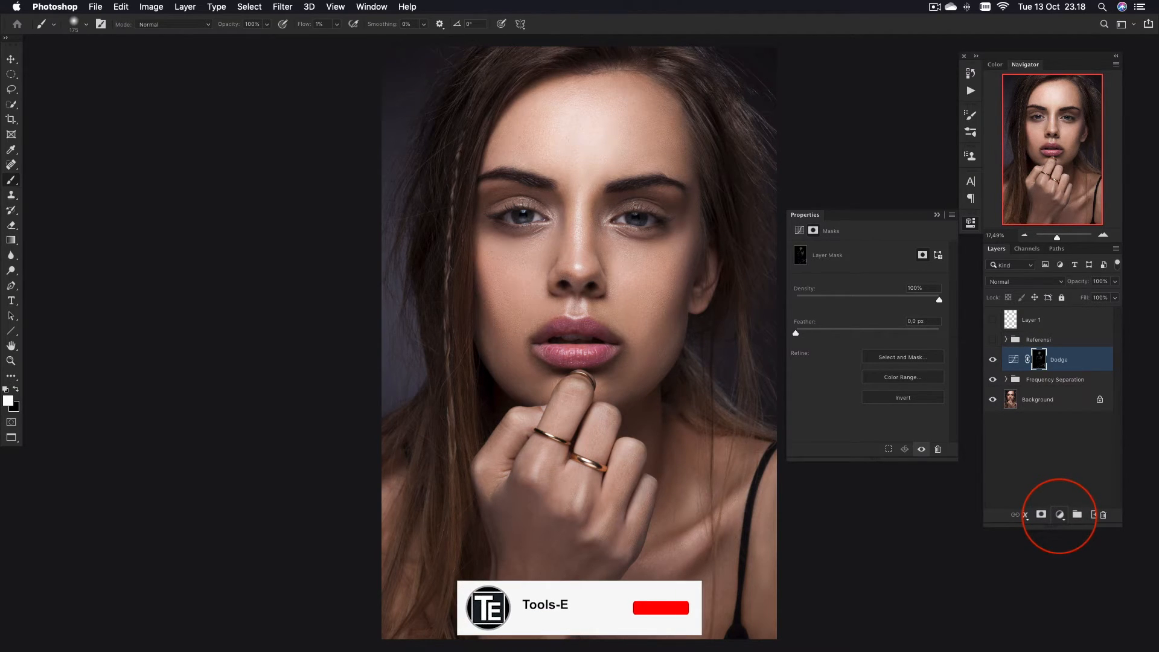
- Add a Curves adjustment above Dodge, lowering input 165 to output 89, and invert its mask to black
left_click(1059, 515)
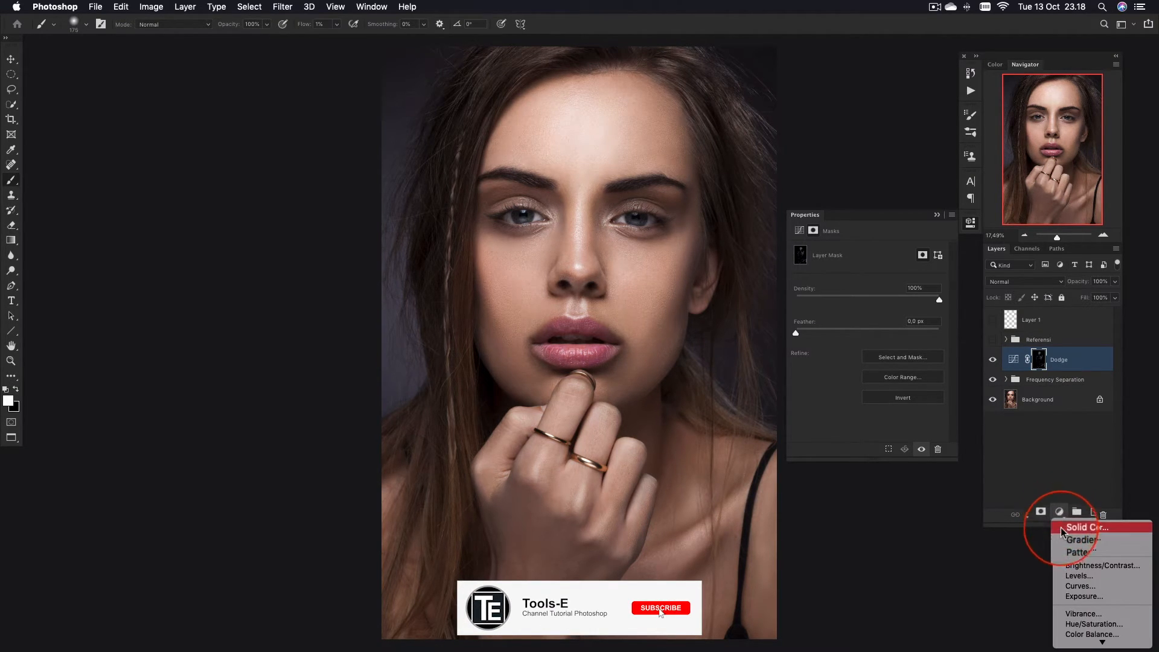
left_click(1069, 588)
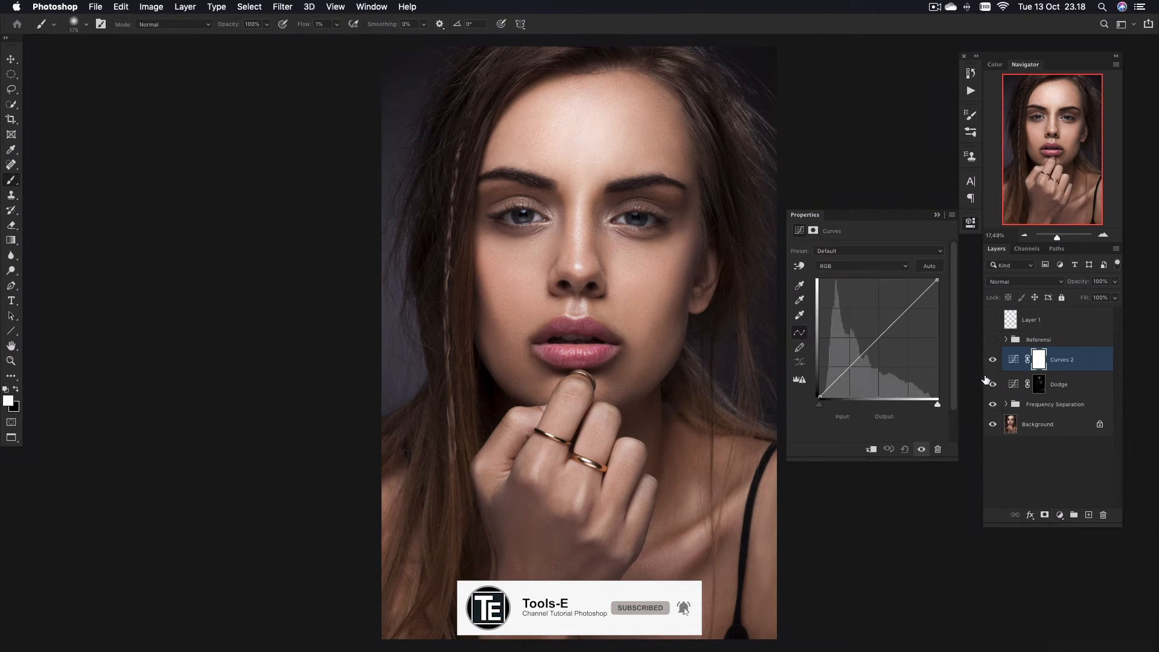
left_click(881, 343)
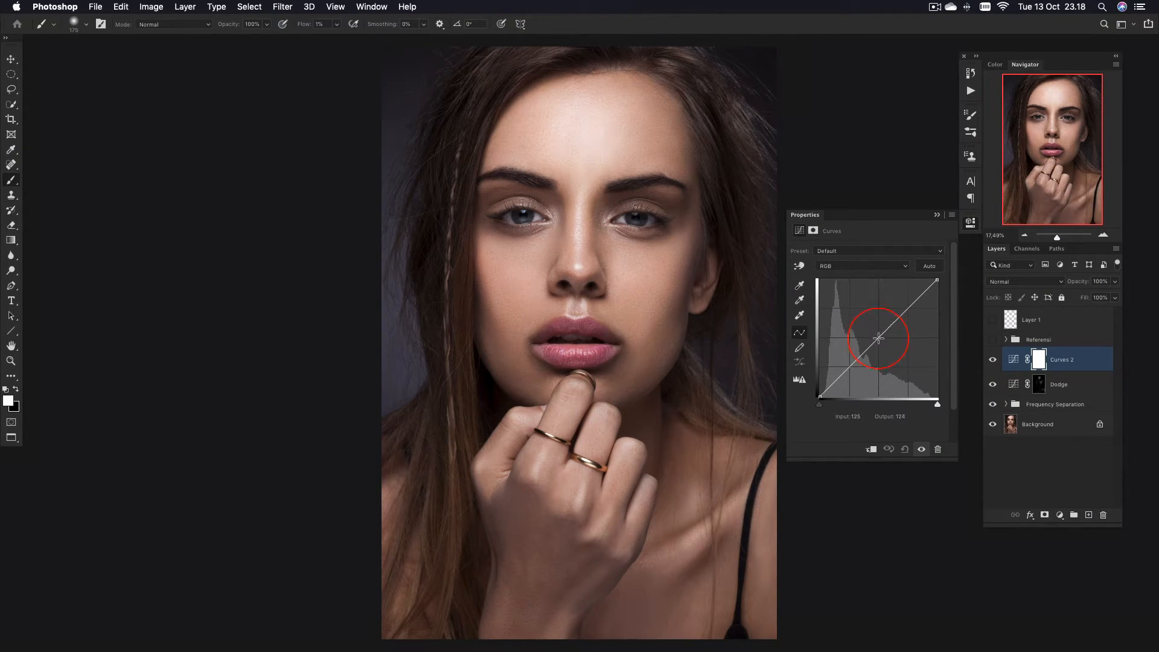
left_click_drag(881, 343, 896, 356)
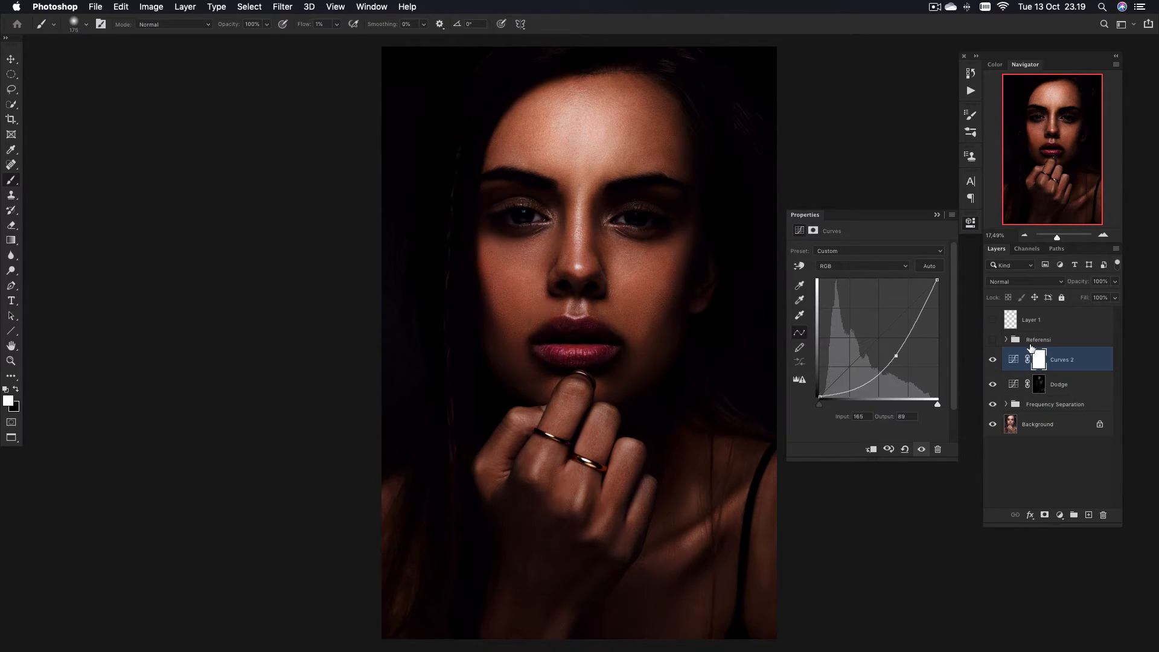
key("super+i")
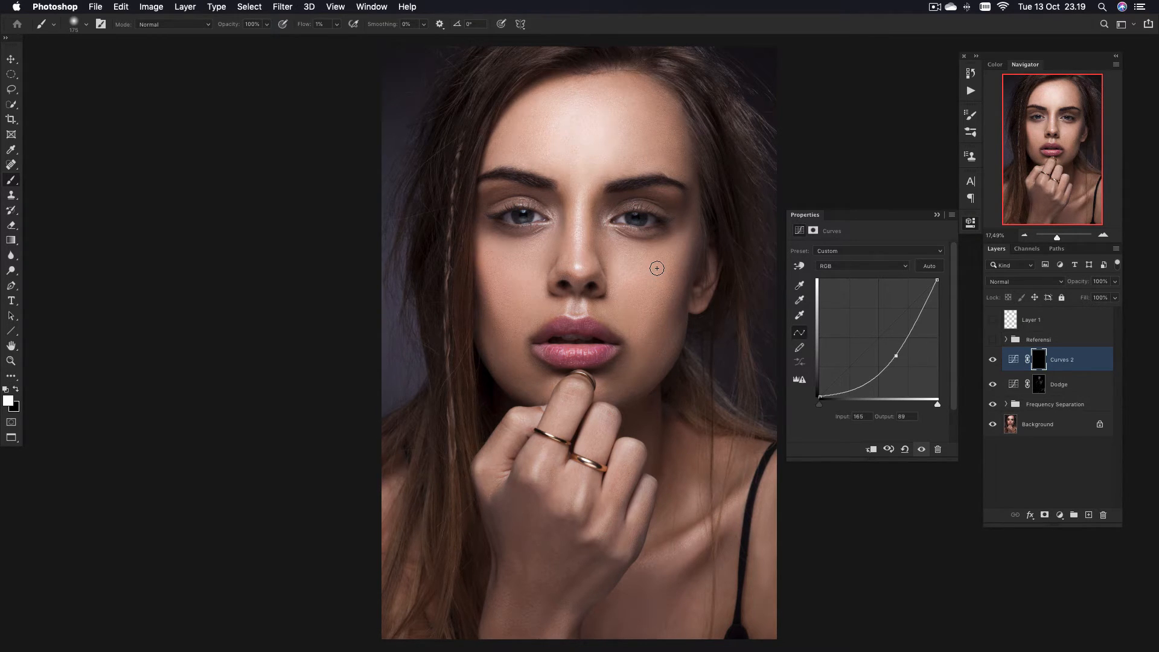
- Show the Referensi group and darken the facial shadows on the Curves 2 mask with a 150 brush
left_click(993, 340)
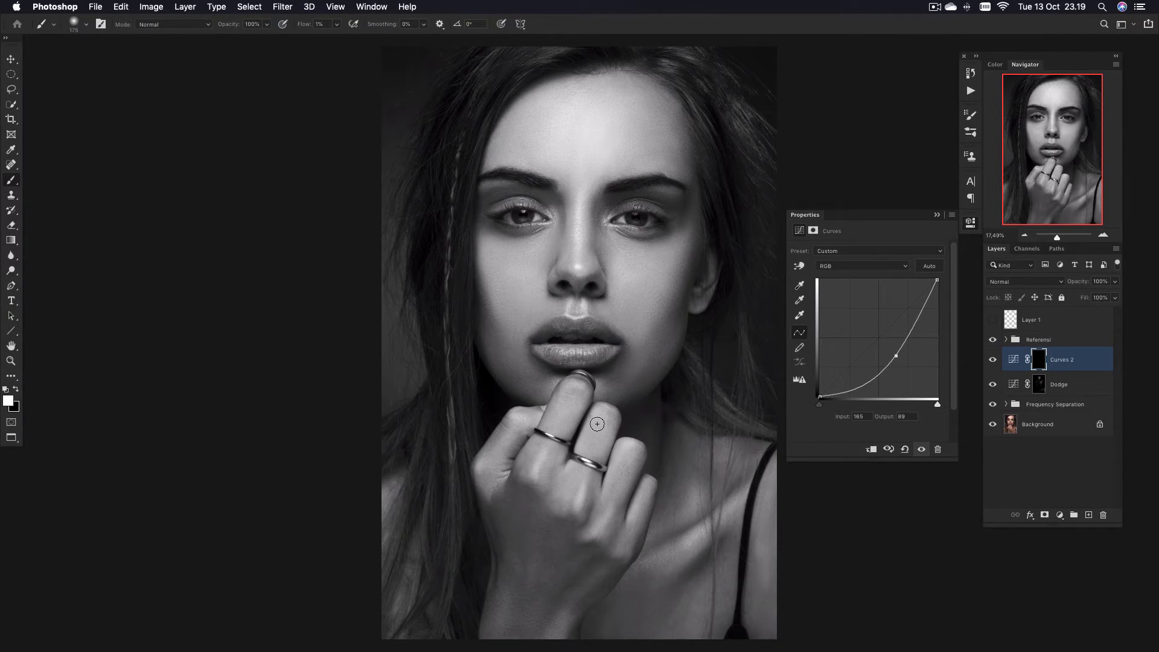
key("bracketright")
key("bracketright")
key("bracketright")
key("bracketleft")
key("bracketleft")
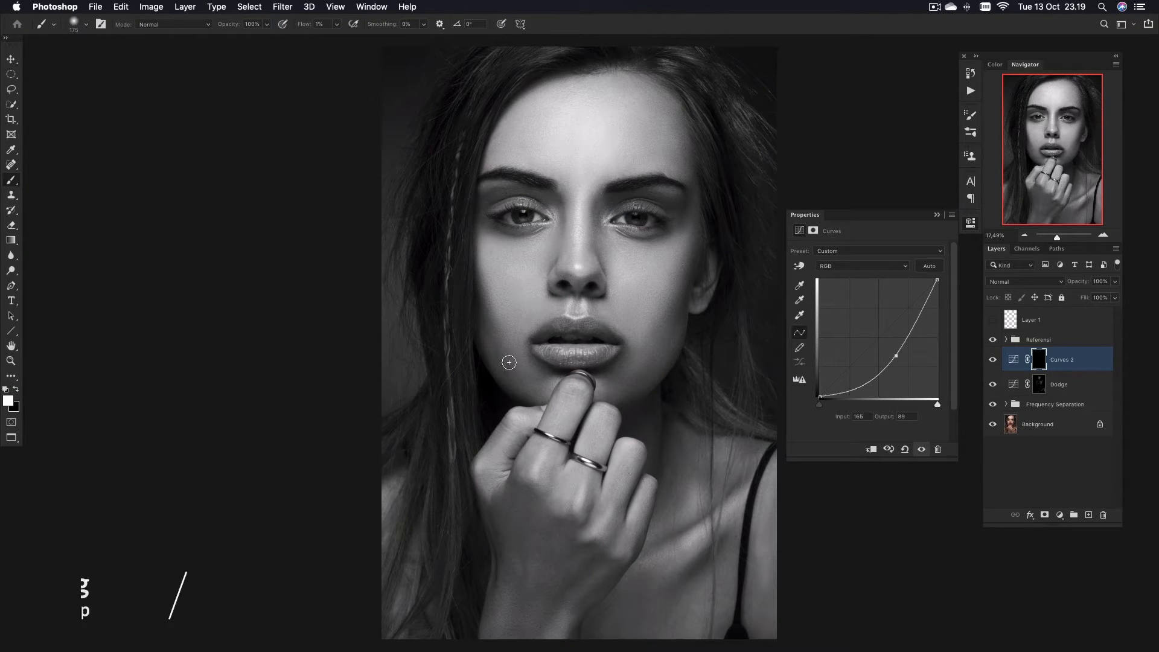
key("bracketleft")
key("bracketleft")
key("bracketleft")
key("bracketleft")
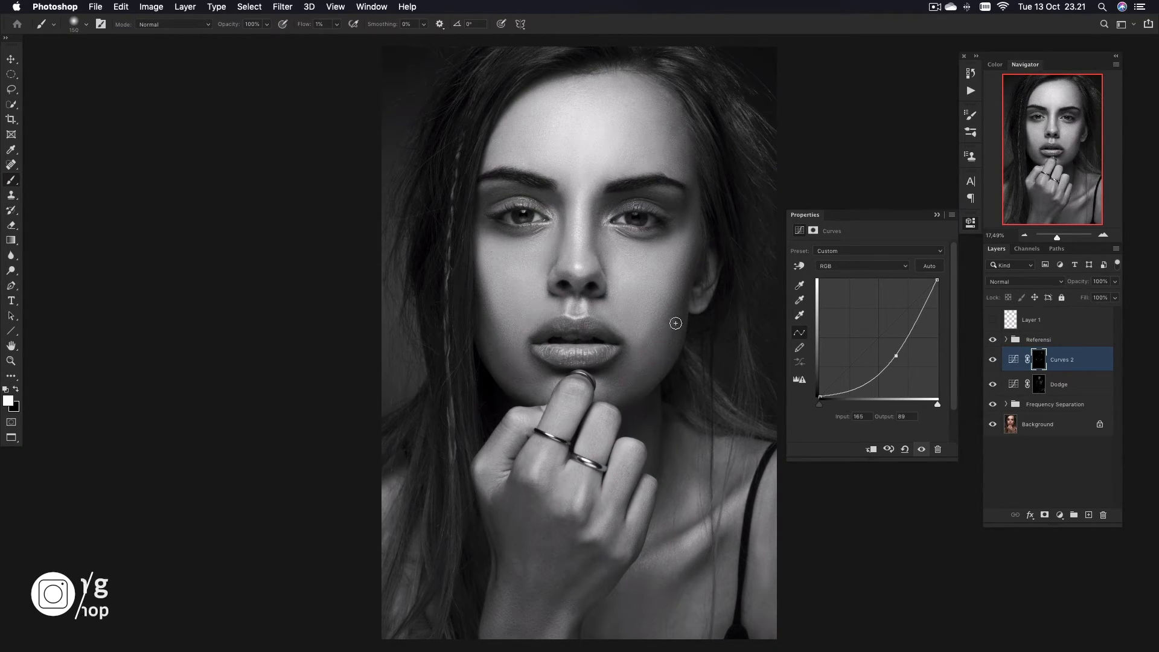
- Enlarge the brush and continue burning the broader shadow areas of the portrait on the Curves 2 mask
scroll(562, 396, "down", 5)
scroll(522, 483, "down", 3)
scroll(523, 483, "right", 3)
key("bracketright")
key("bracketright")
scroll(704, 339, "up", 8)
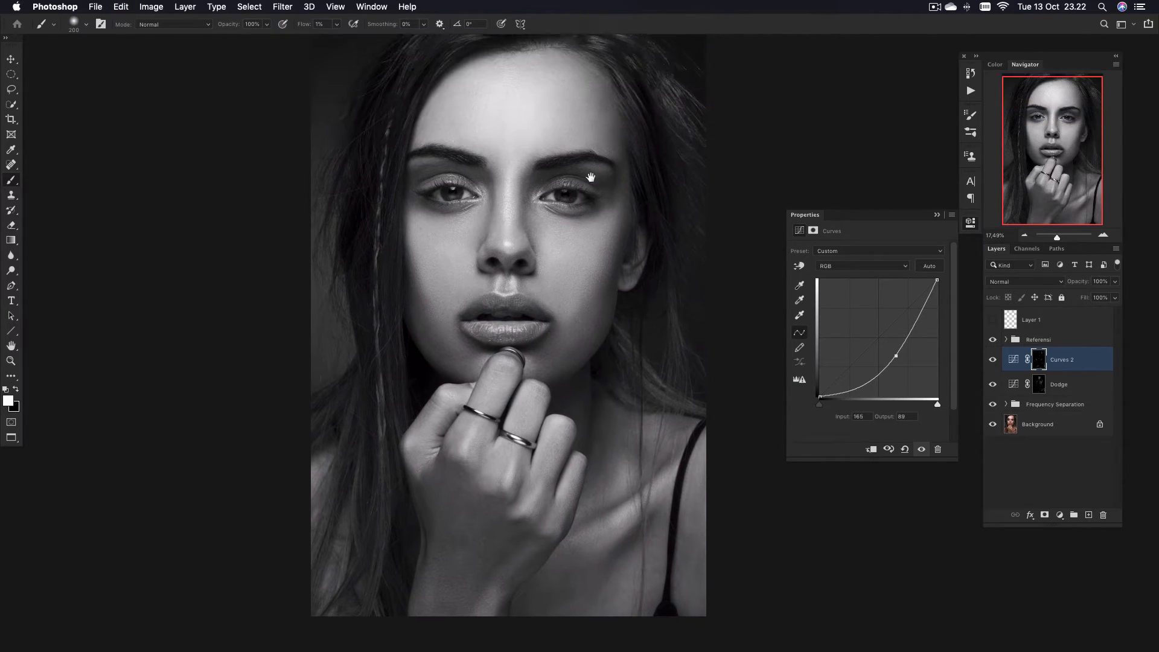
- Hide the Referensi group and compare the portrait in grayscale and color with the Curves 2 layer off and on
left_click(992, 361)
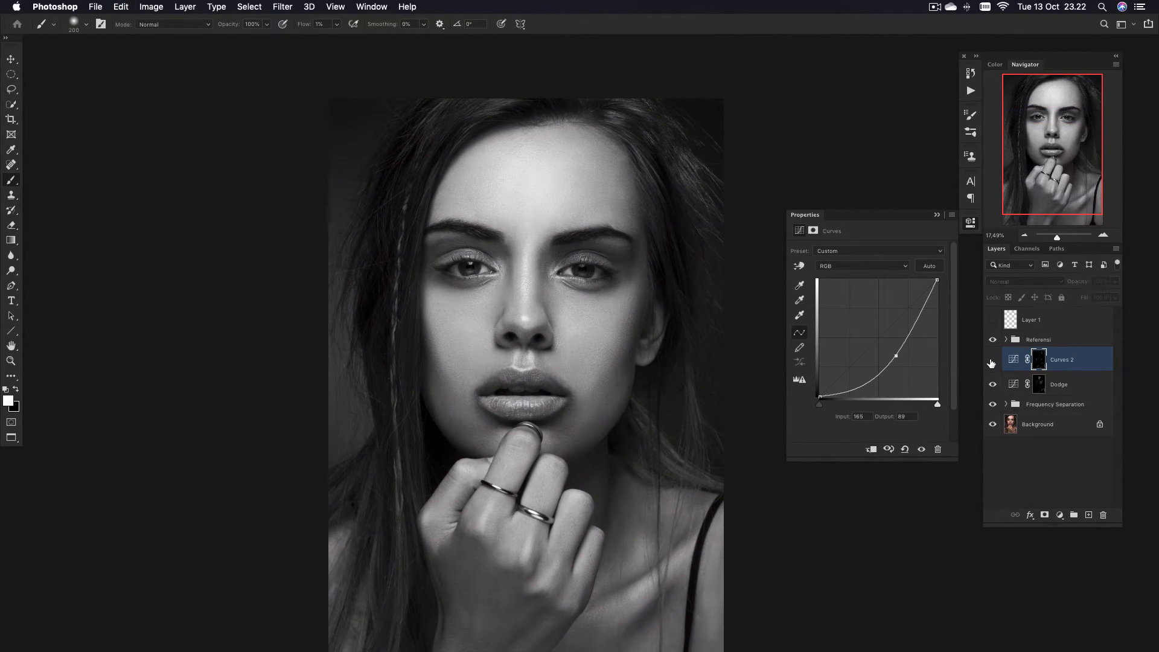
left_click(992, 361)
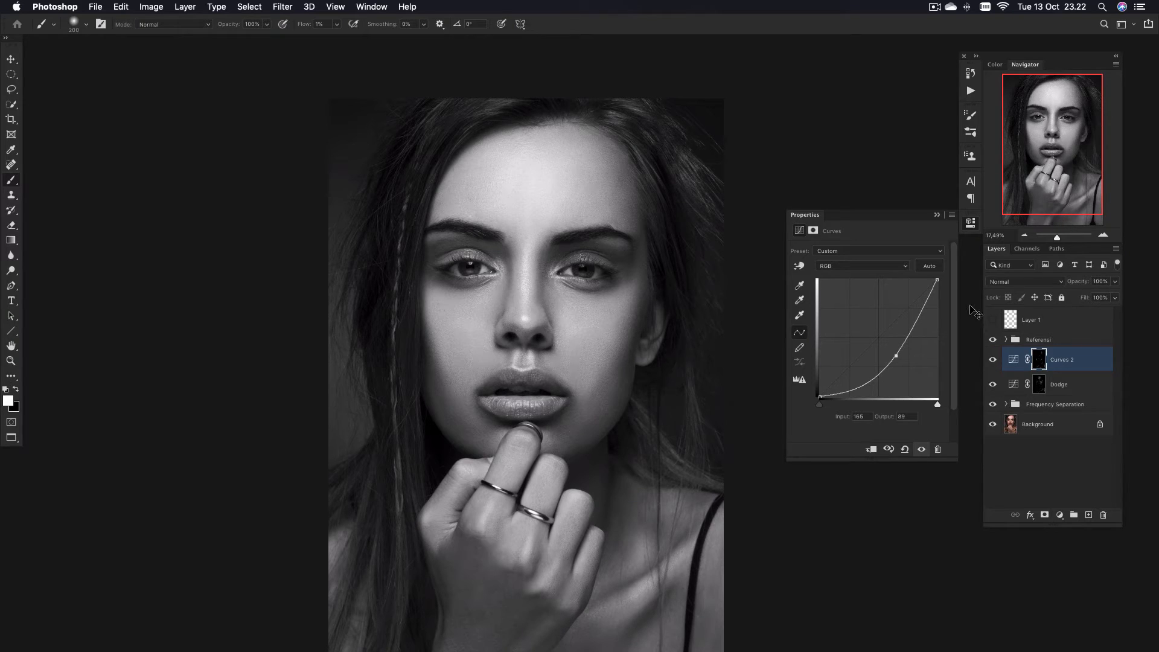
key("super+0")
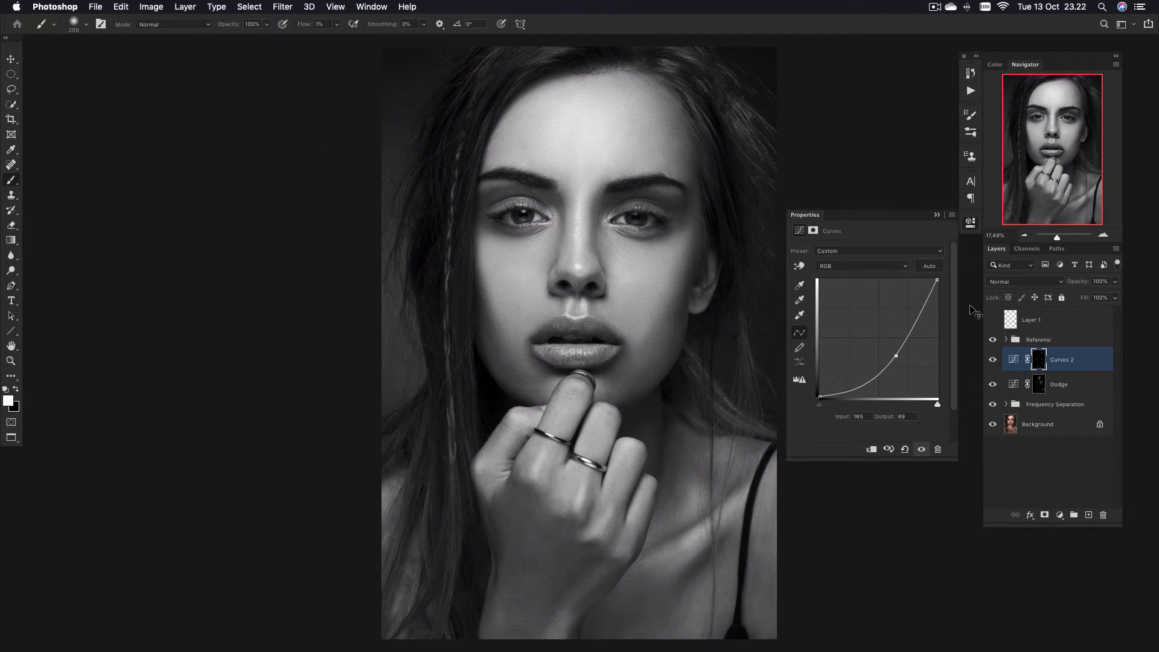
left_click(970, 223)
left_click(992, 341)
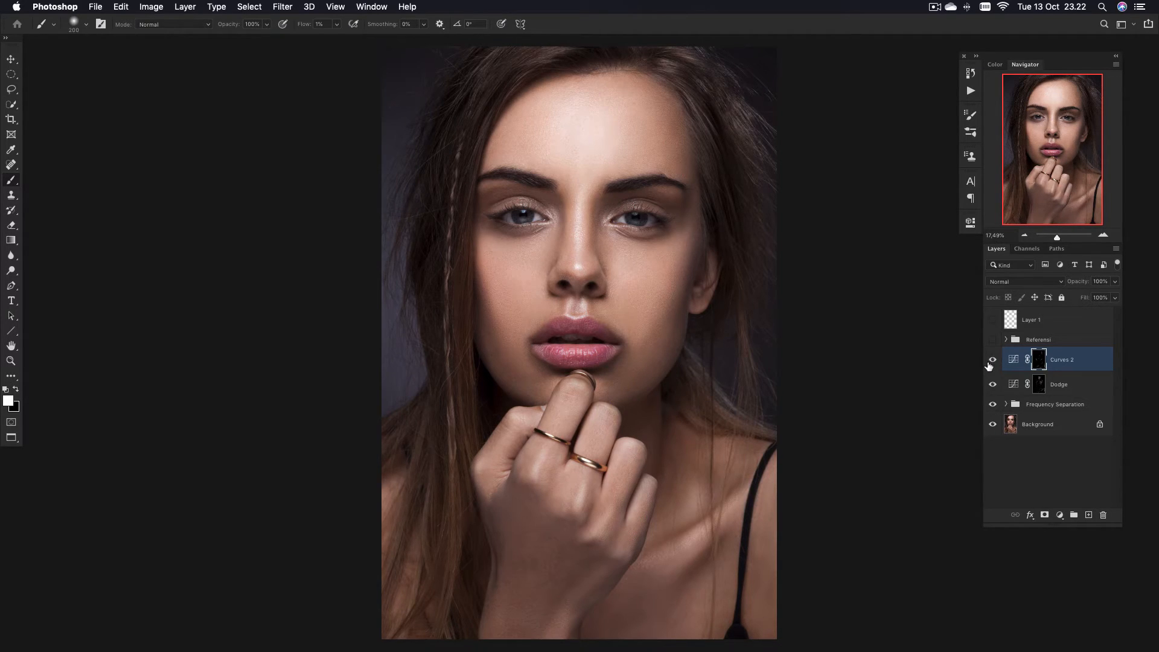
left_click(992, 360)
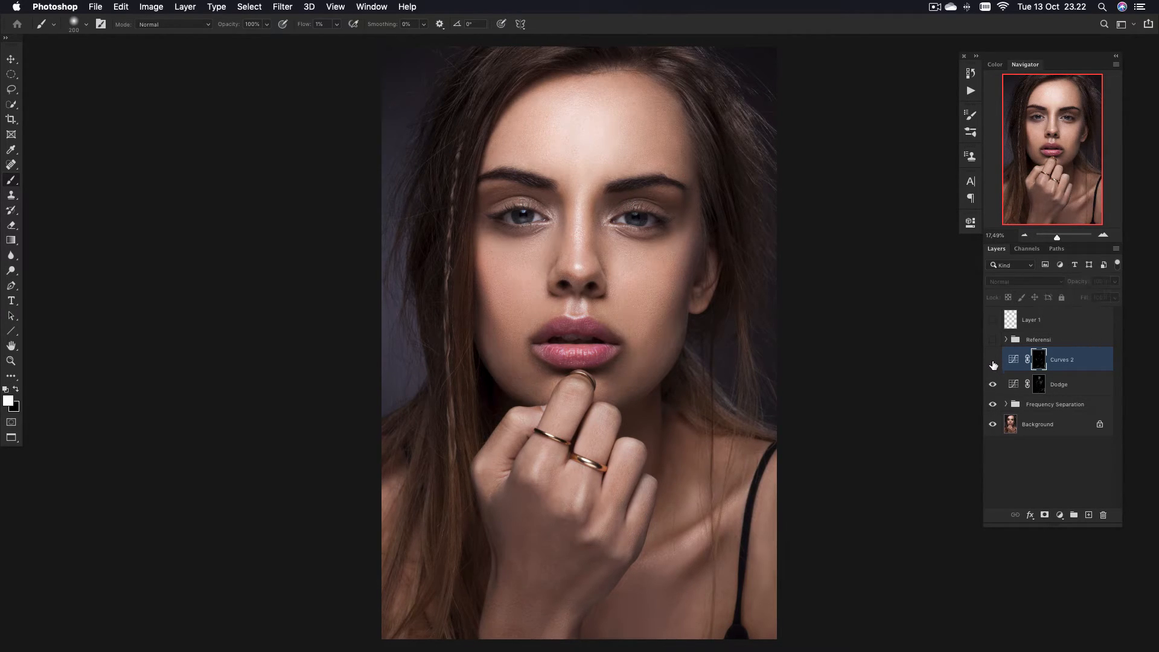
left_click(992, 360)
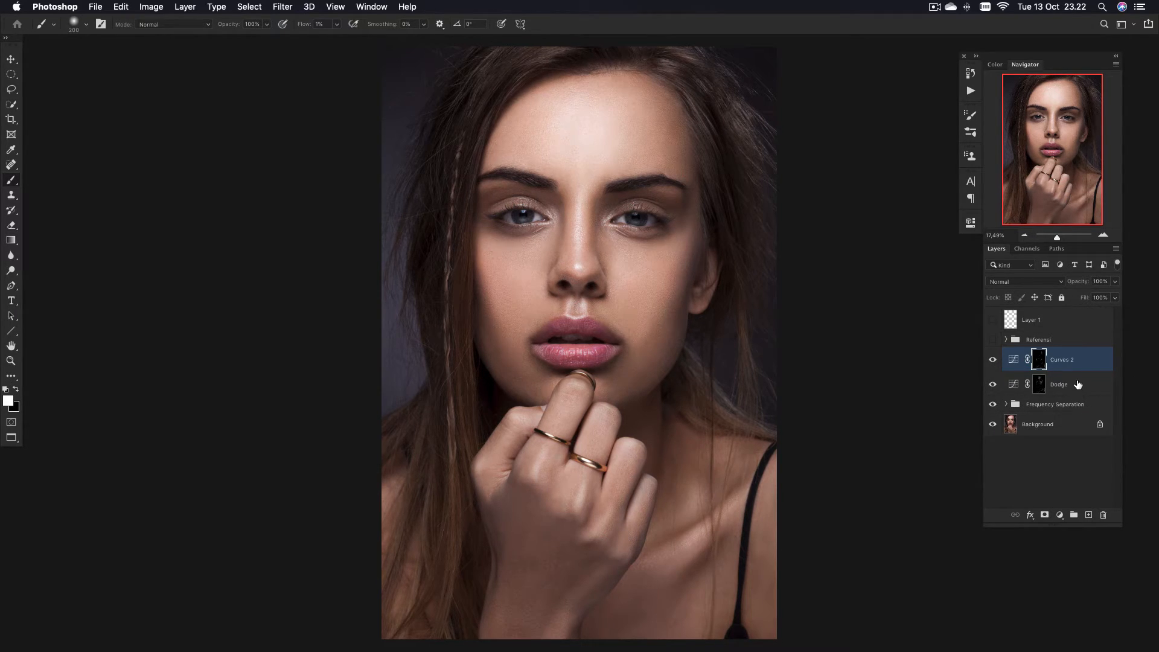
- Rename the Curves 2 layer as Burn
left_click(1063, 360)
double_click(1064, 360)
type("Burn")
- Group the Burn and Dodge layers as DB and compare the portrait with the group hidden and shown
left_click(1065, 388, "shift")
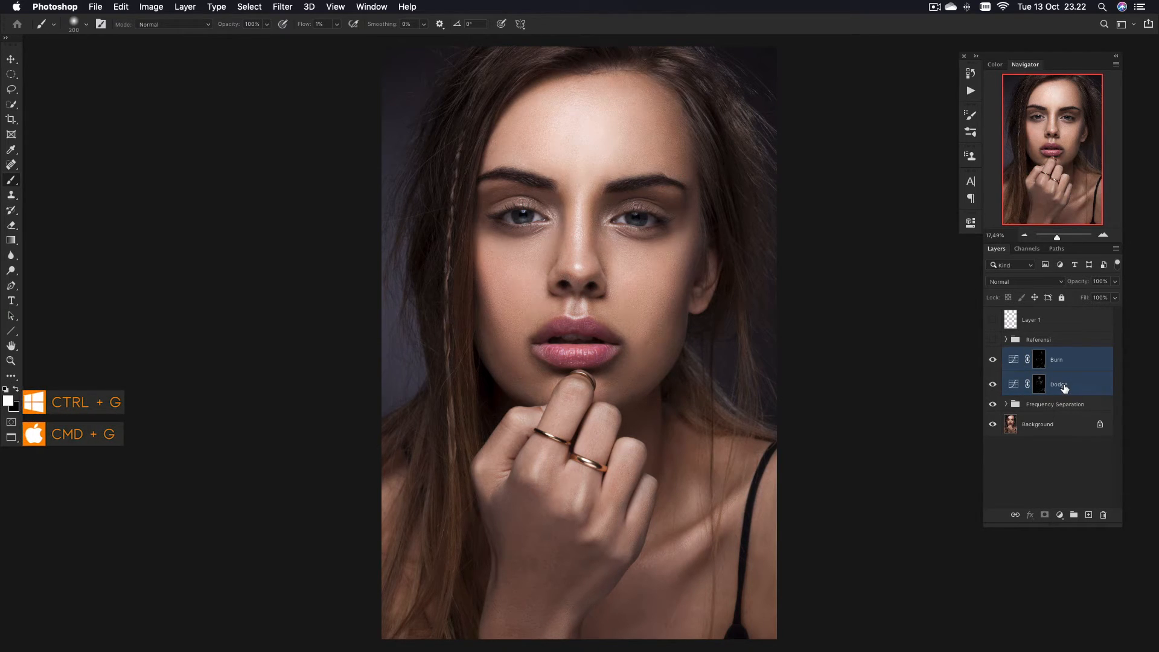
key("super+g")
double_click(1036, 354)
type("DB")
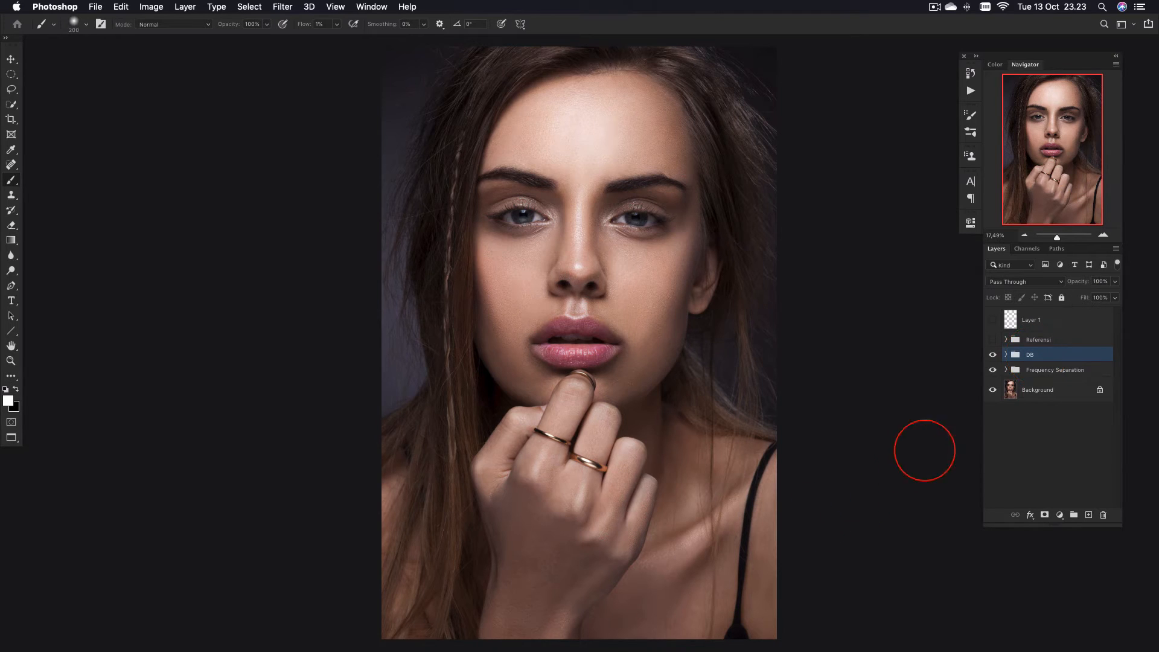
left_click(993, 355)
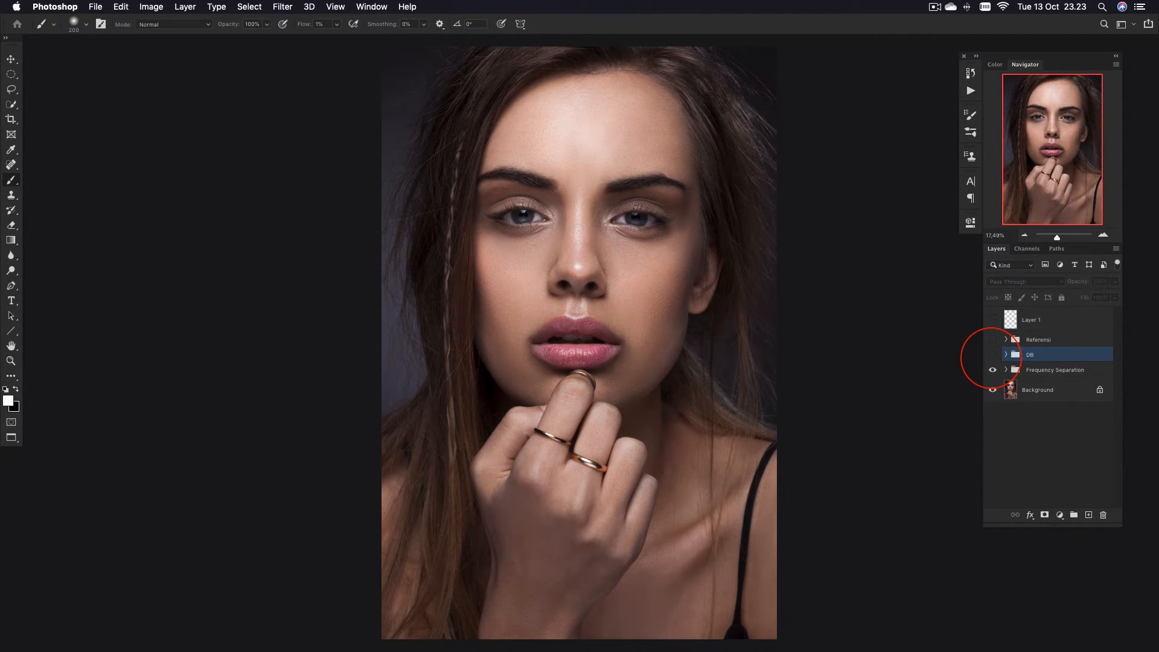
left_click(992, 354)
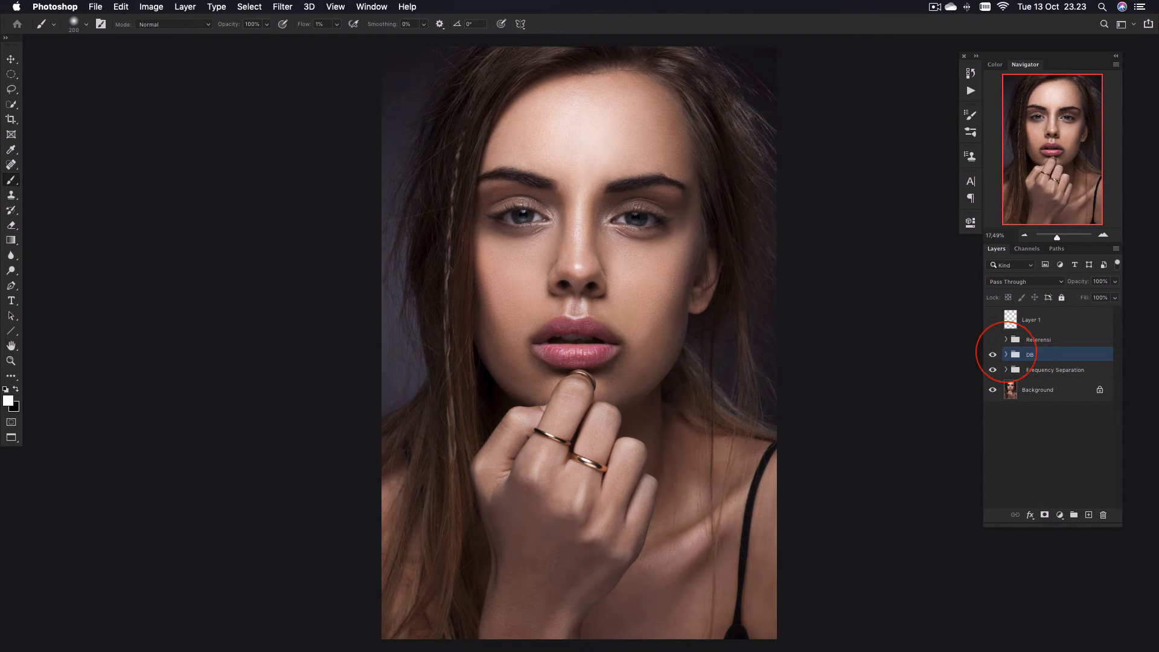
- In the DB group, touch up the Dodge mask with a 125 brush and switch to the Burn mask
left_click(1005, 355)
left_click(1049, 399)
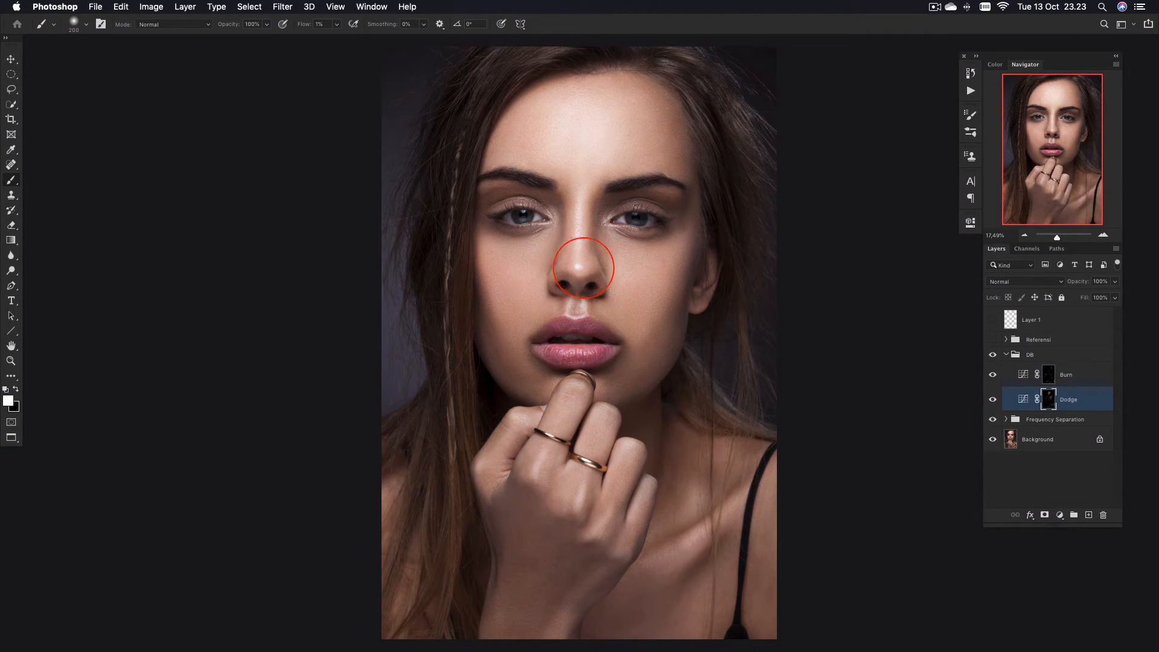
key("bracketleft")
key("bracketleft")
key("bracketleft")
key("alt+bracketright")
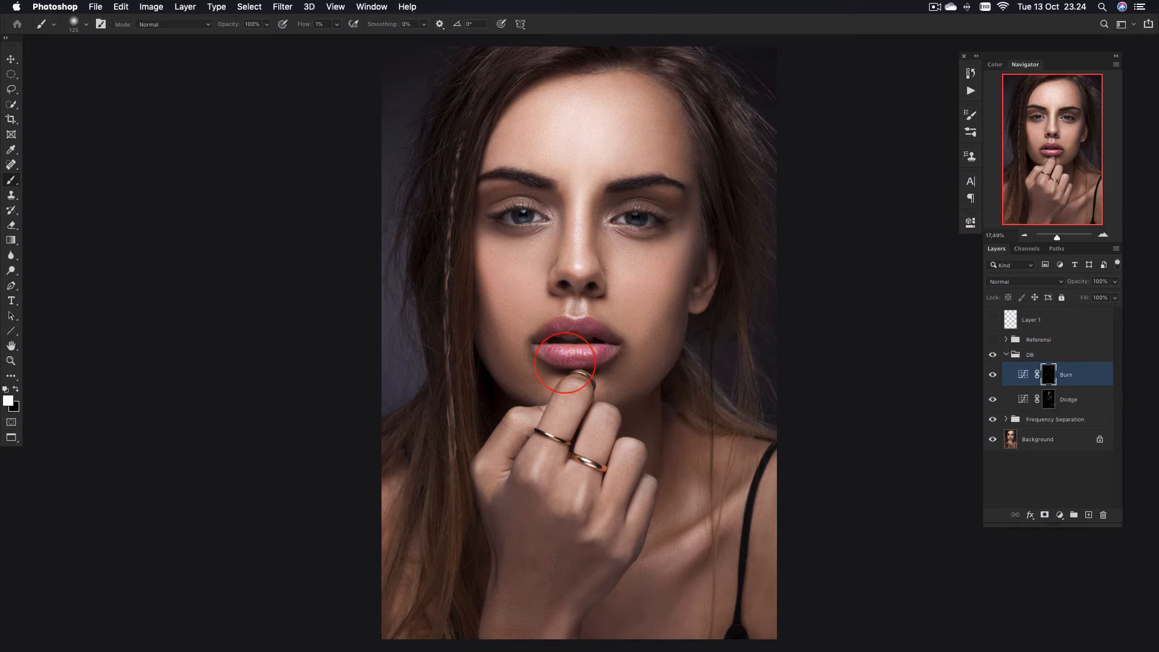
- Select the Dodge layer, collapse the DB group and compare the portrait with the group hidden and shown
key("alt+bracketleft")
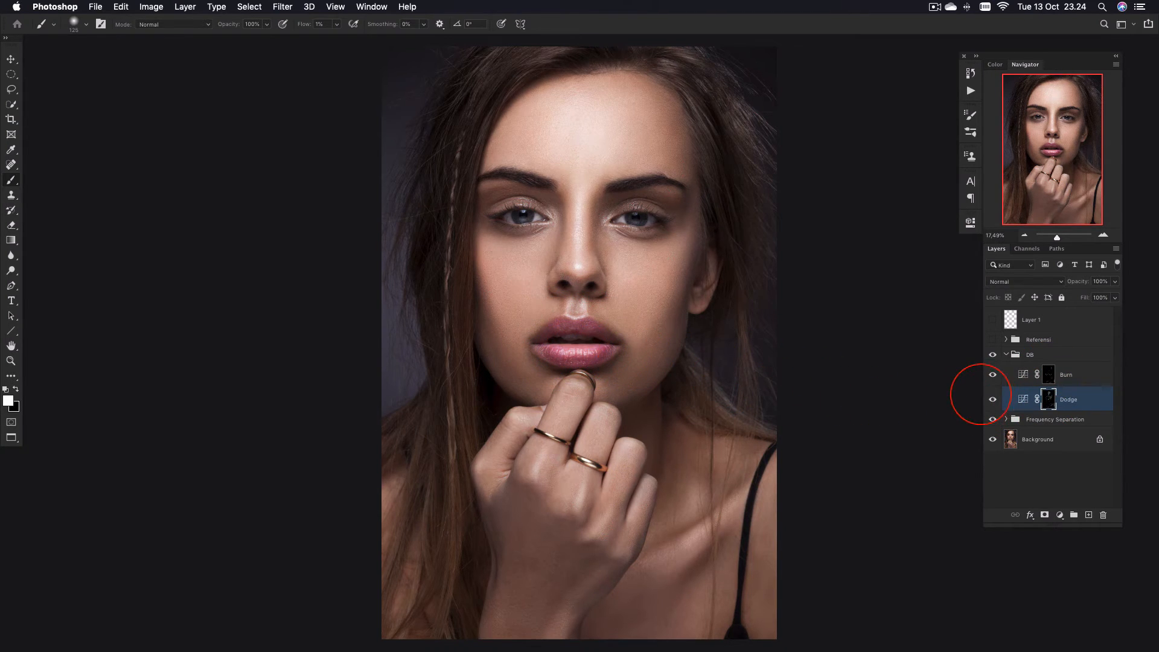
left_click(992, 399)
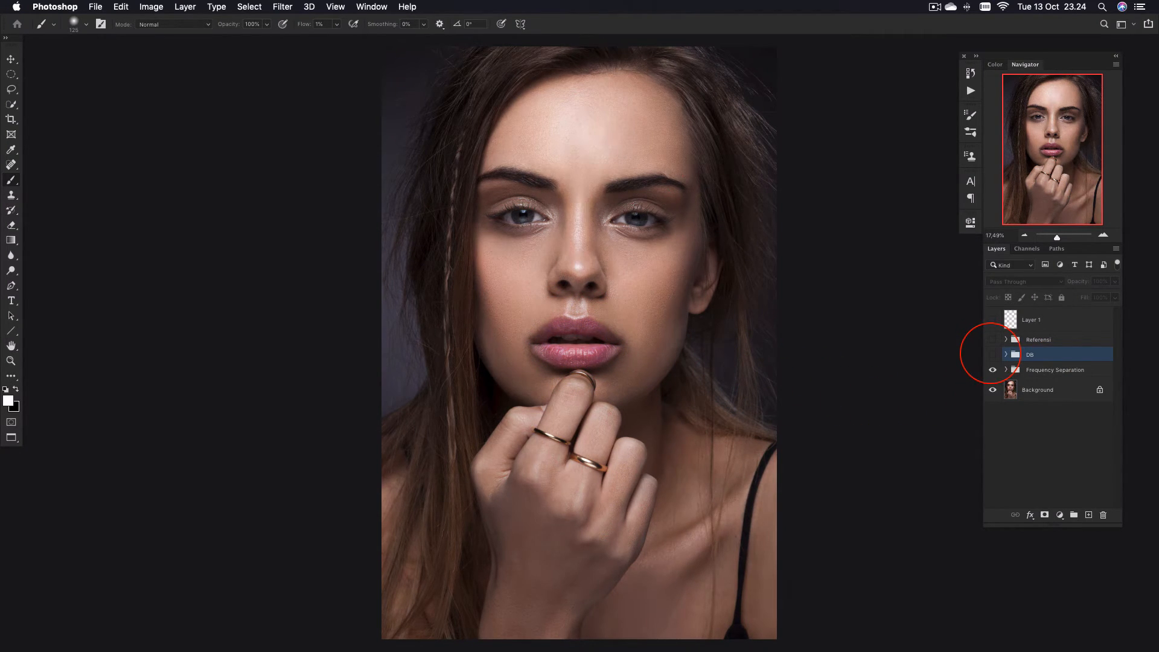
left_click(993, 355)
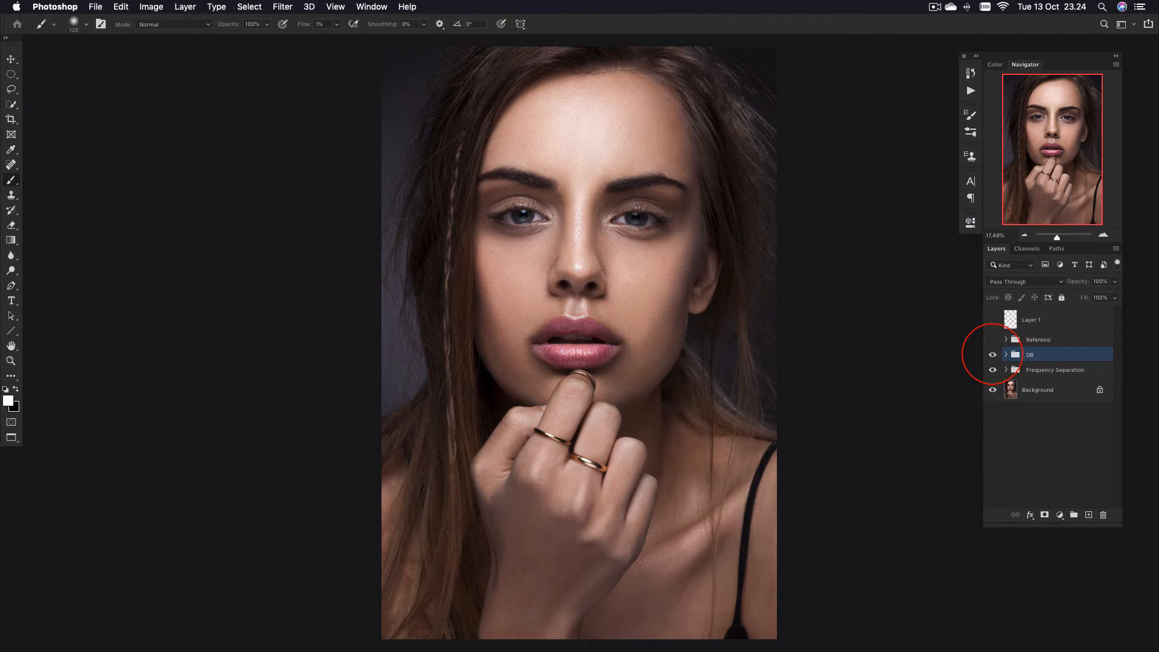
key("super+minus")
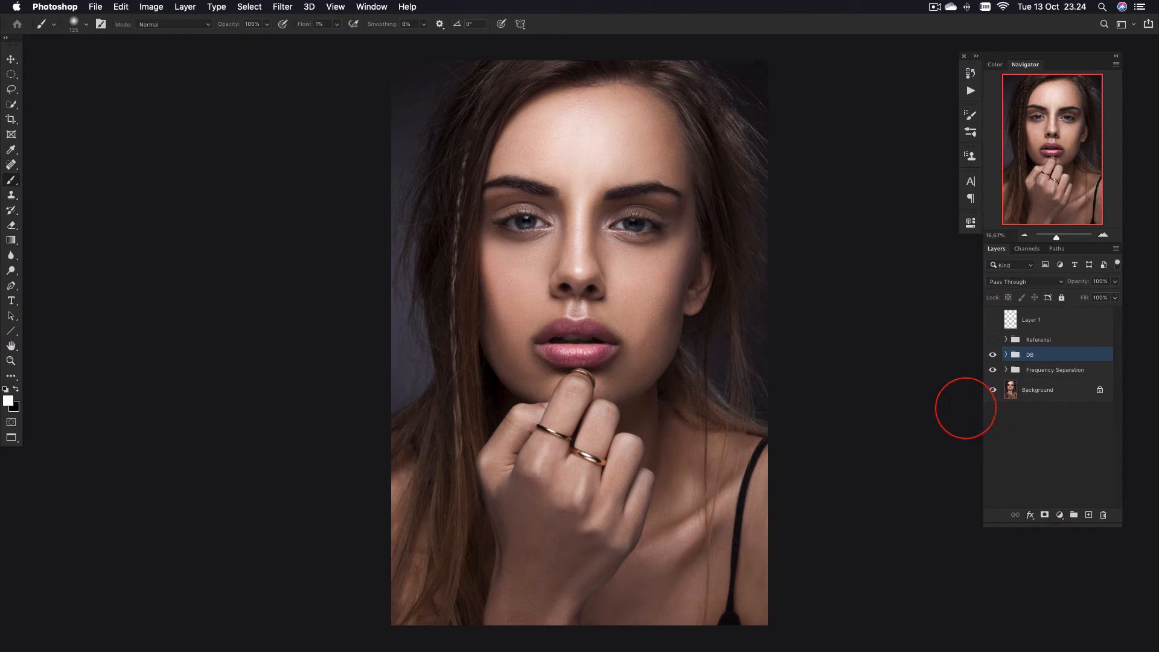
- Compare the original Background photo with the full retouch by repeatedly isolating the Background layer
scroll(563, 347, "up", 3)
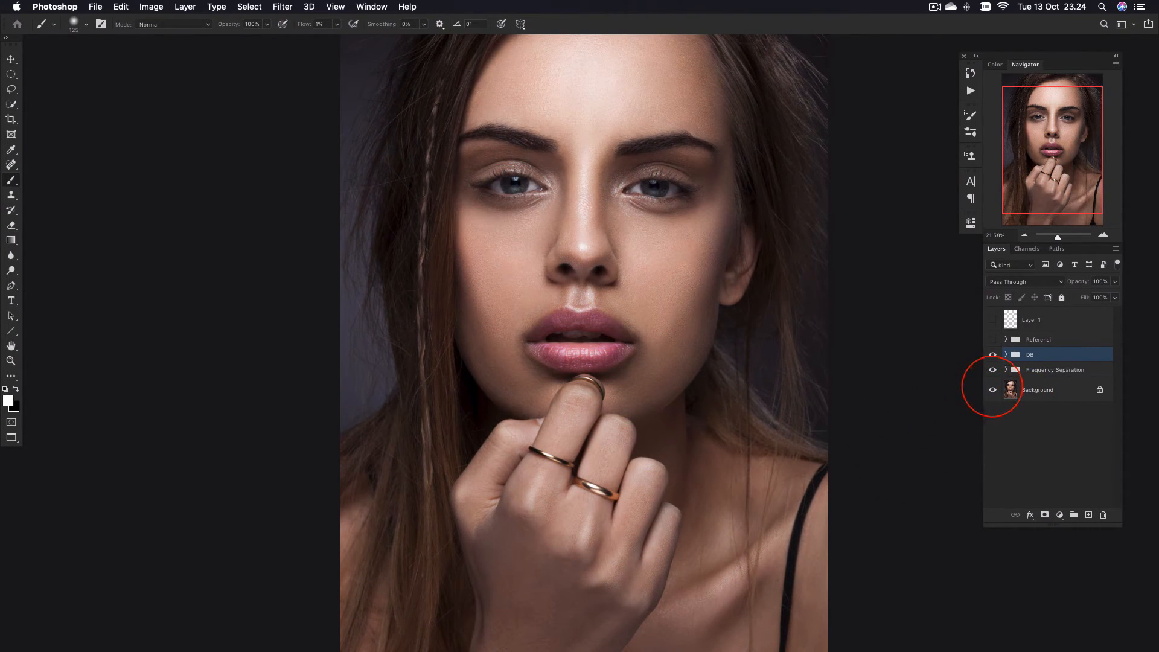
left_click(992, 389, "alt")
left_click(992, 389, "alt")
left_click(991, 390, "alt")
left_click(992, 390, "alt")
left_click(992, 389, "alt")
left_click(991, 389, "alt")
left_click(992, 389, "alt")
left_click(992, 389, "alt")
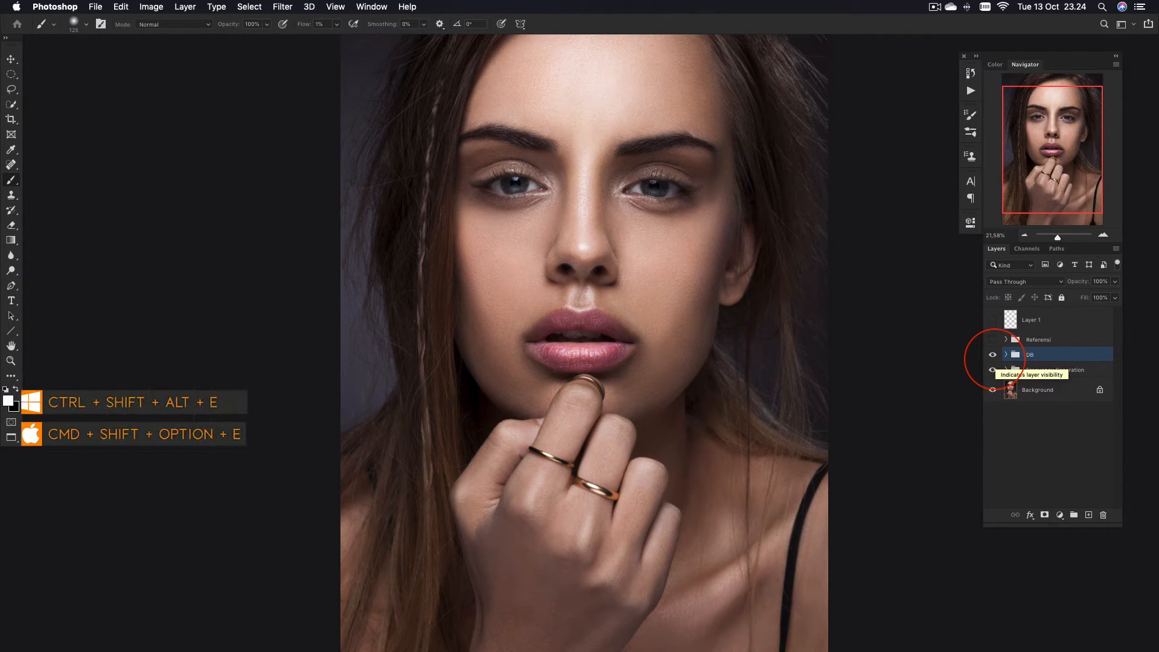
- Stamp all visible layers into a new layer above the DB group and convert it to a smart object
key("super+shift+alt+e")
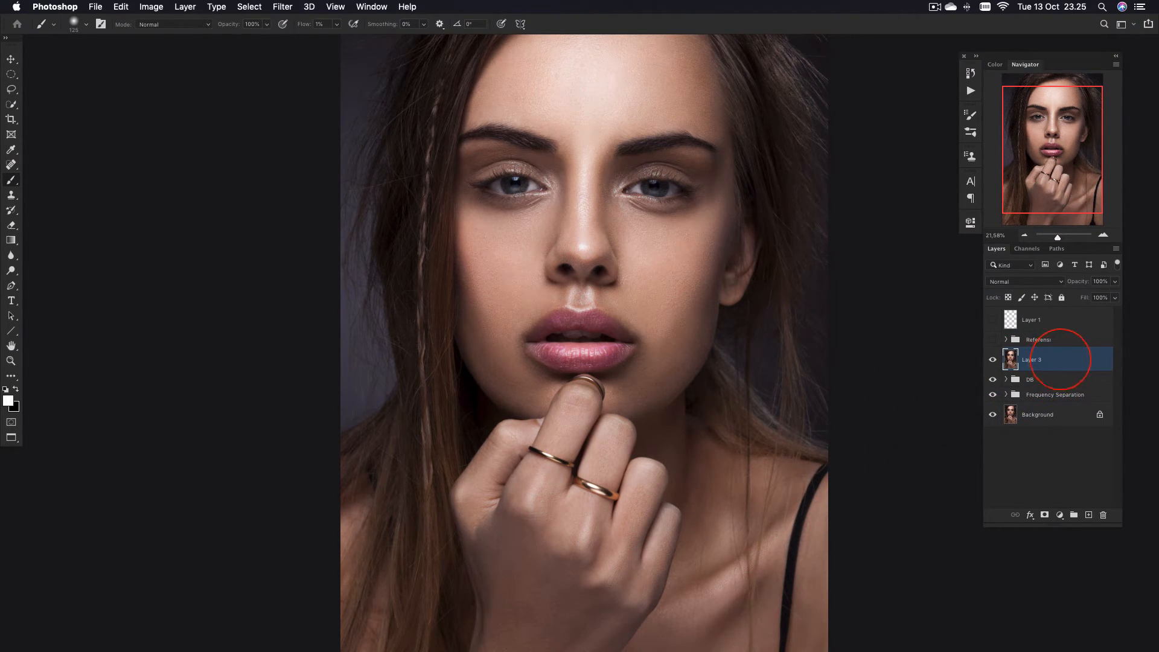
right_click(1062, 360)
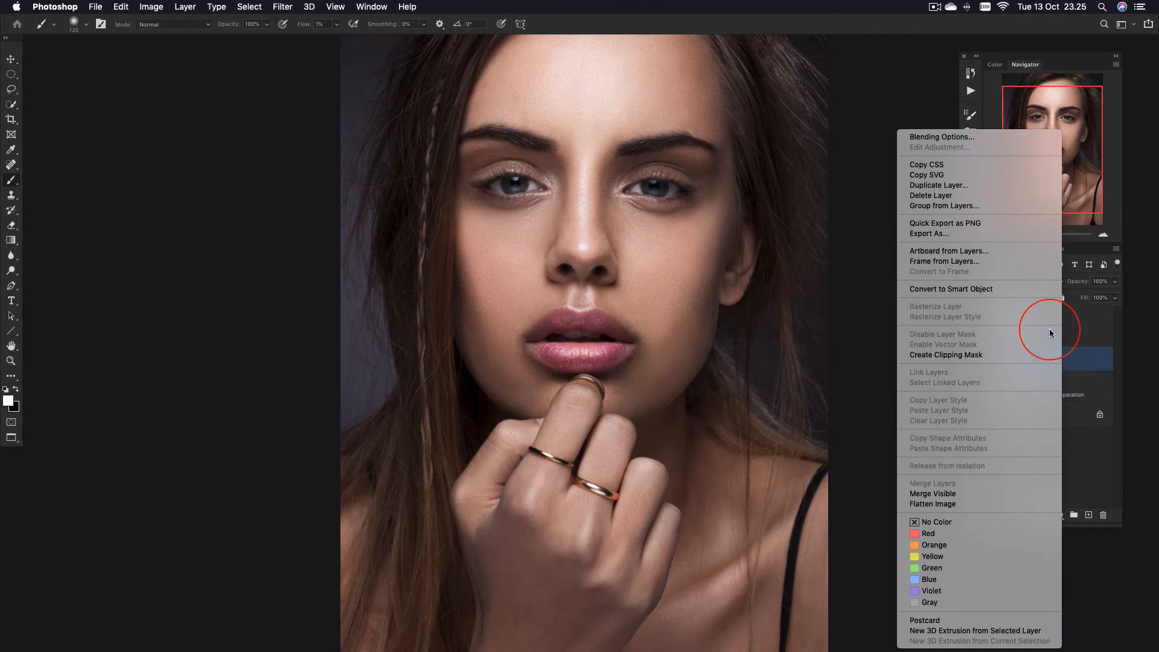
left_click(985, 290)
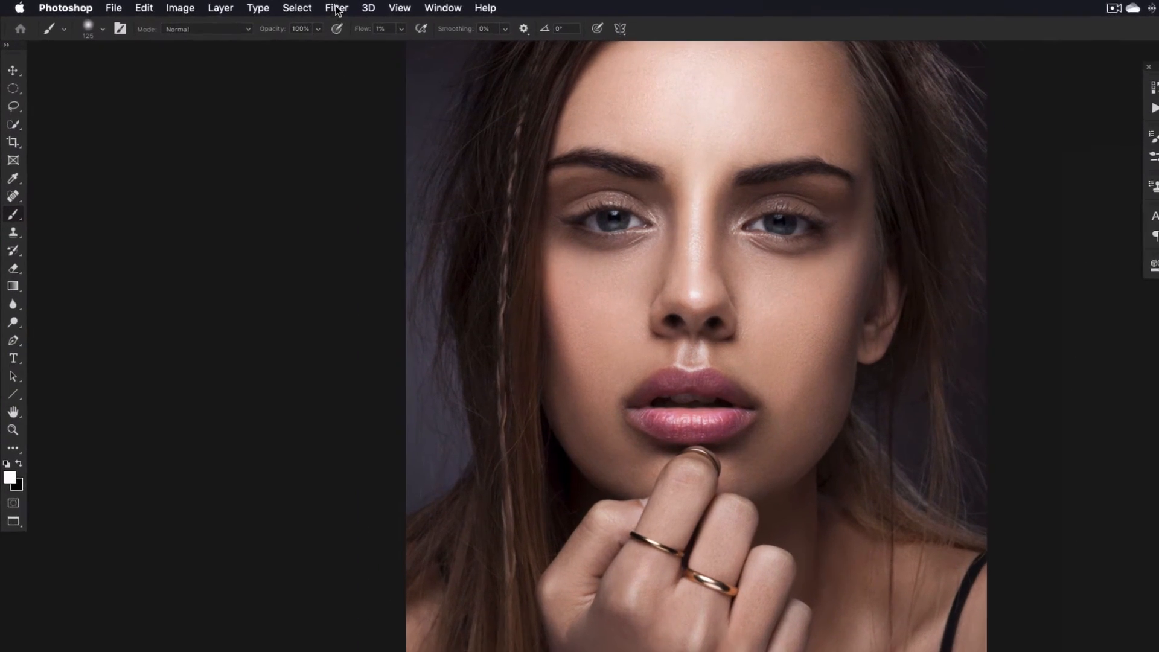
- Apply a High Pass filter to the Layer 3 smart object with a radius slightly below 4.5 pixels
left_click(283, 6)
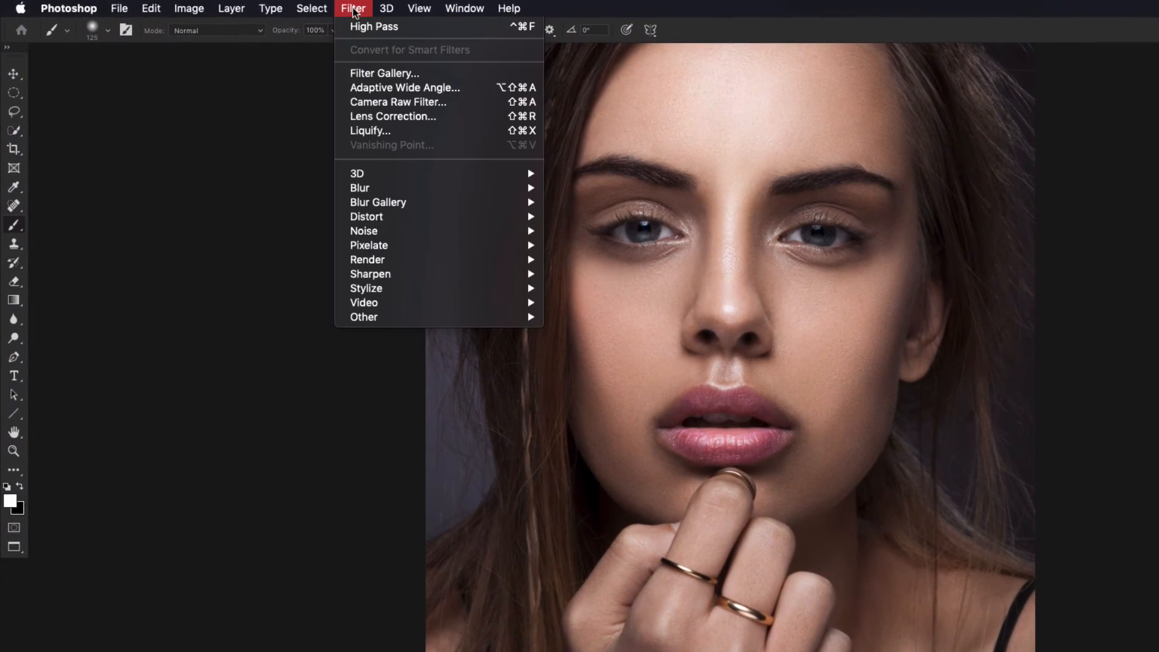
mouse_move(372, 315)
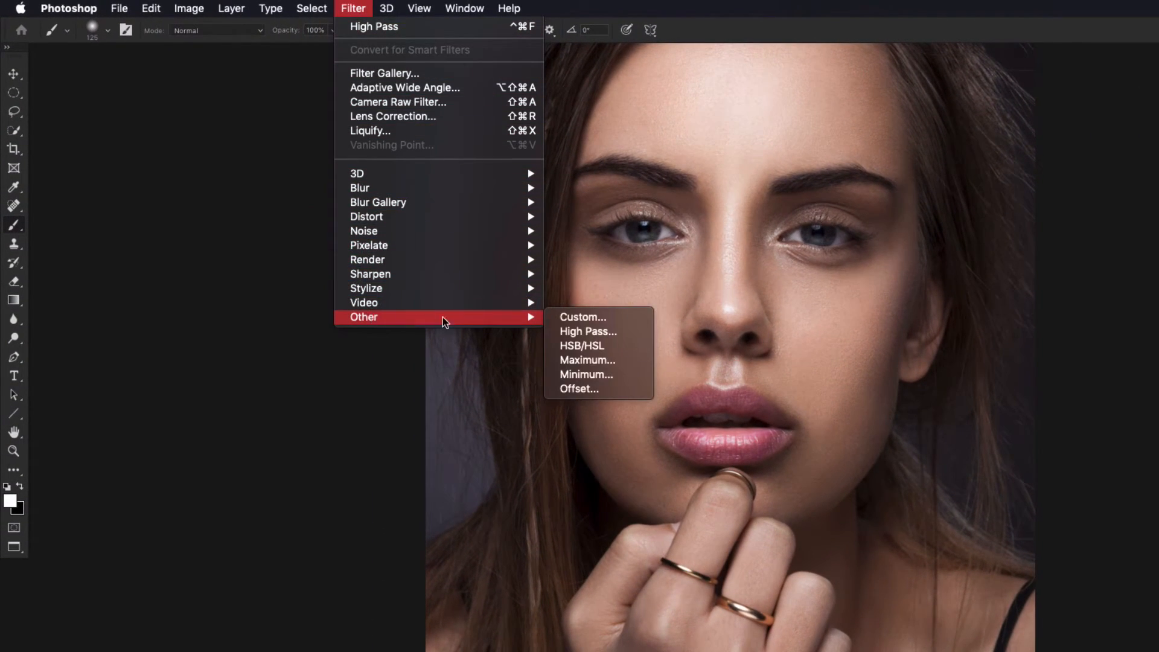
left_click(572, 334)
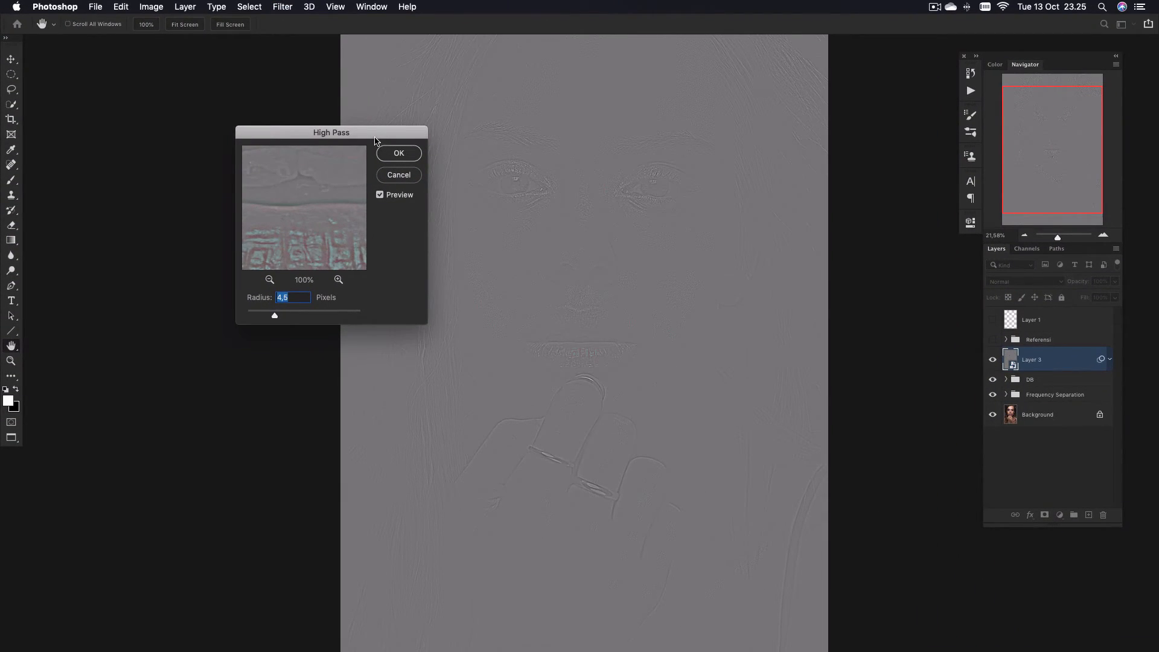
left_click_drag(374, 141, 881, 168)
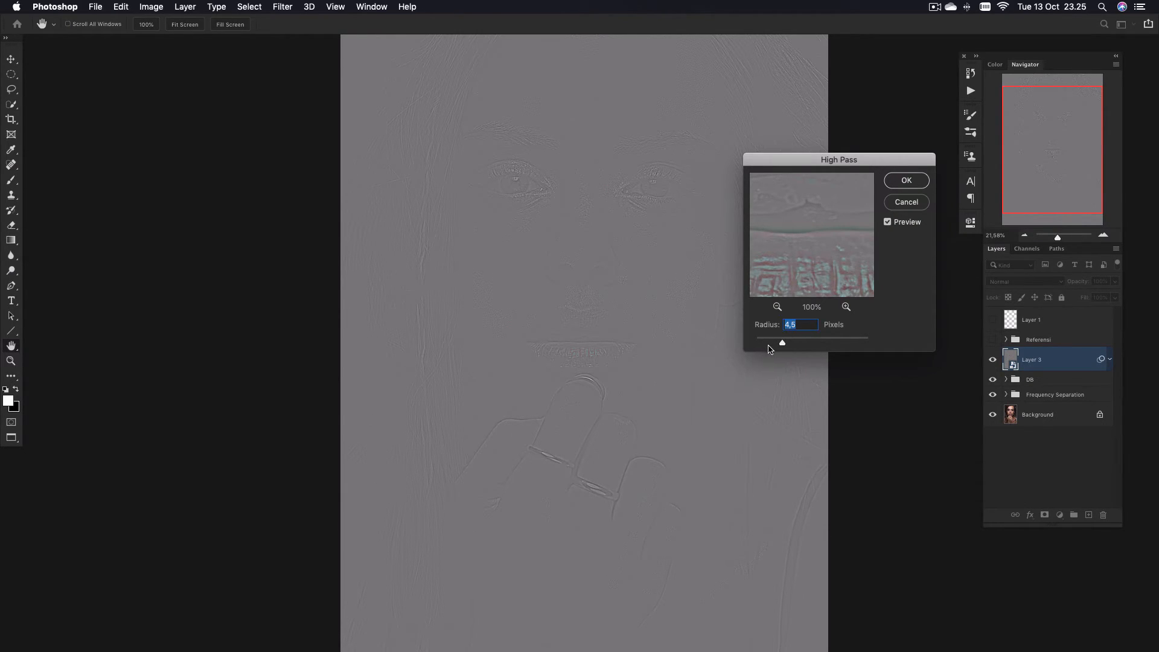
mouse_move(783, 344)
left_mouse_down()
mouse_move(758, 345)
mouse_move(774, 346)
left_mouse_up()
left_click(906, 181)
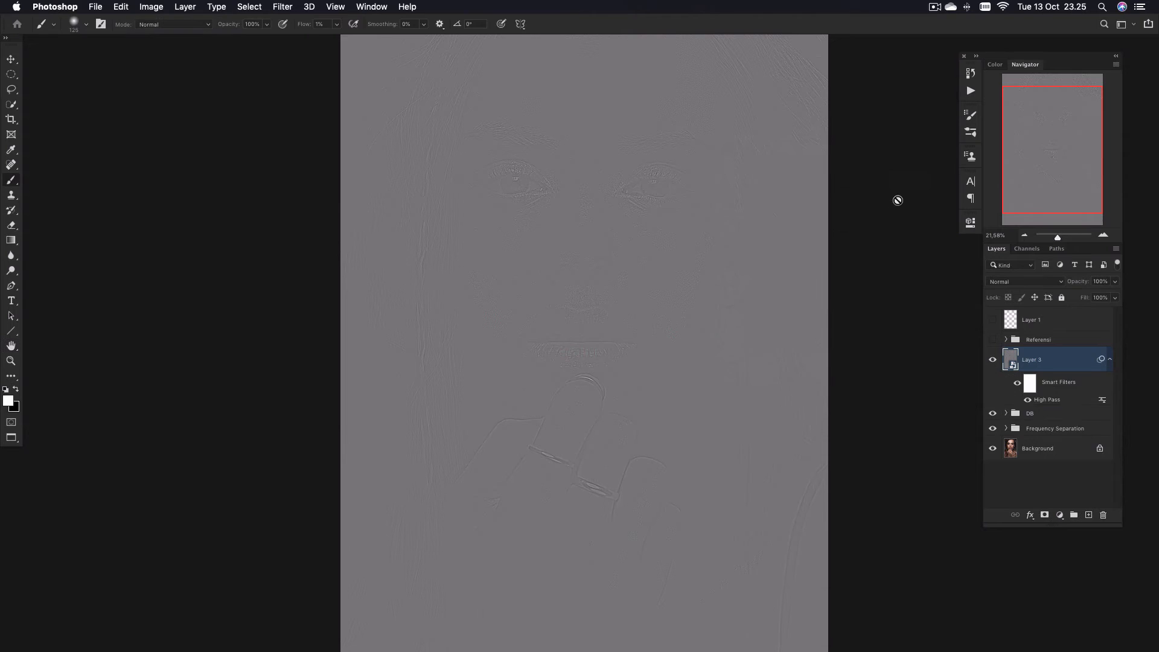
- Set Layer 3 to the Linear Light blend mode and add a black mask that hides it
left_click(1009, 282)
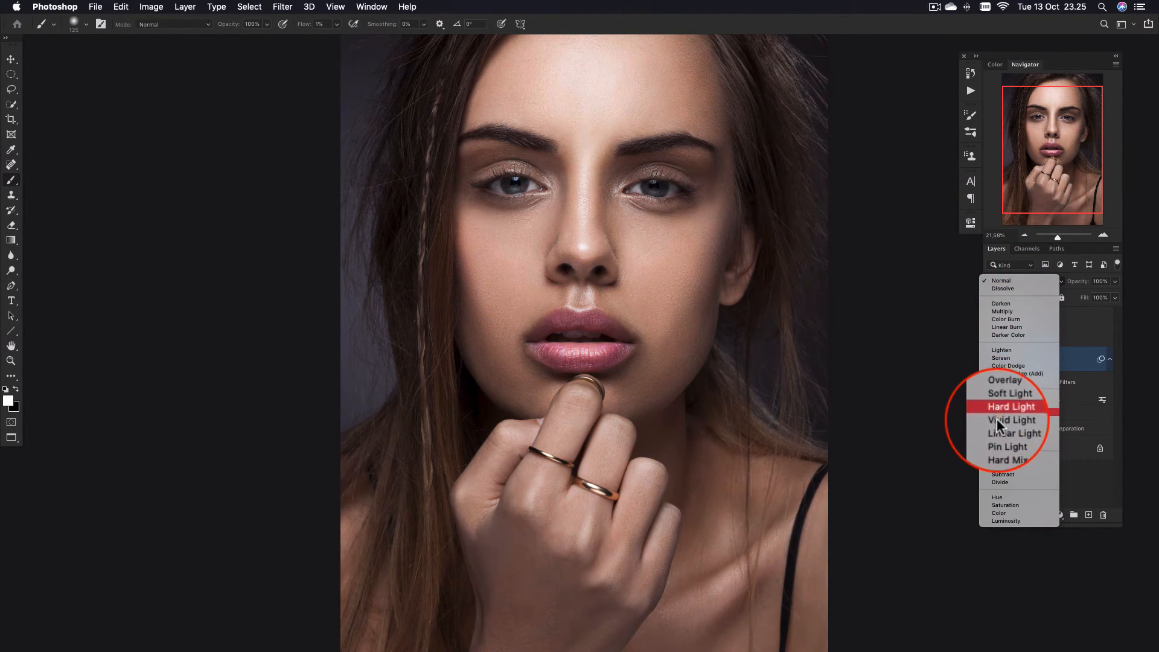
left_click(998, 427)
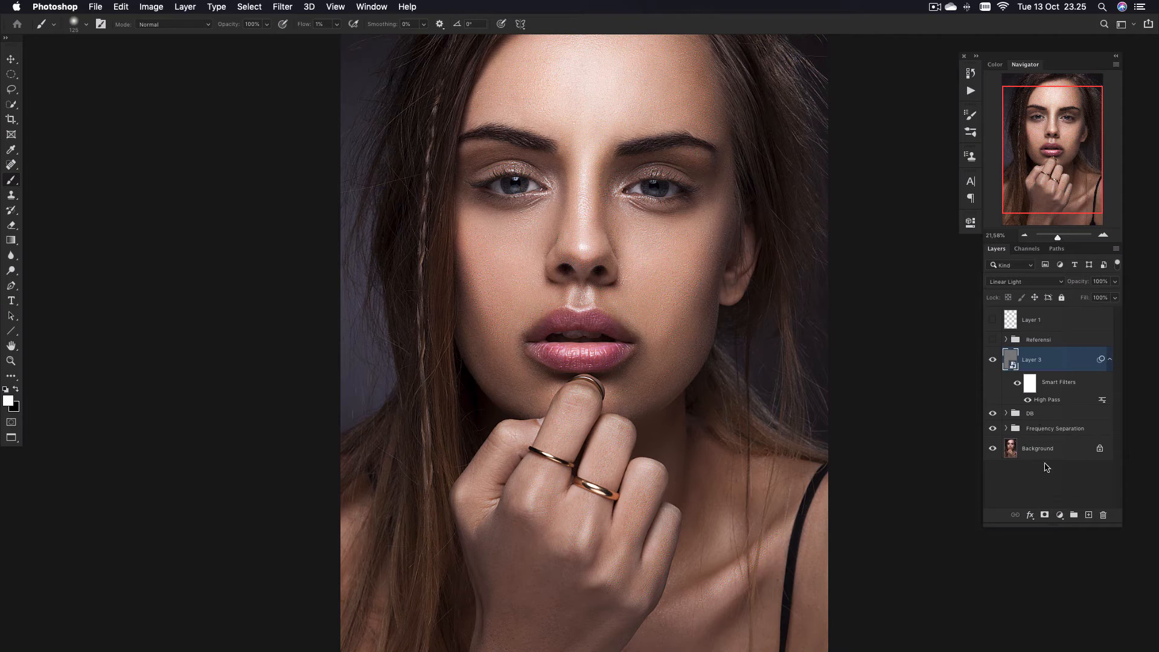
left_click(1045, 514, "alt")
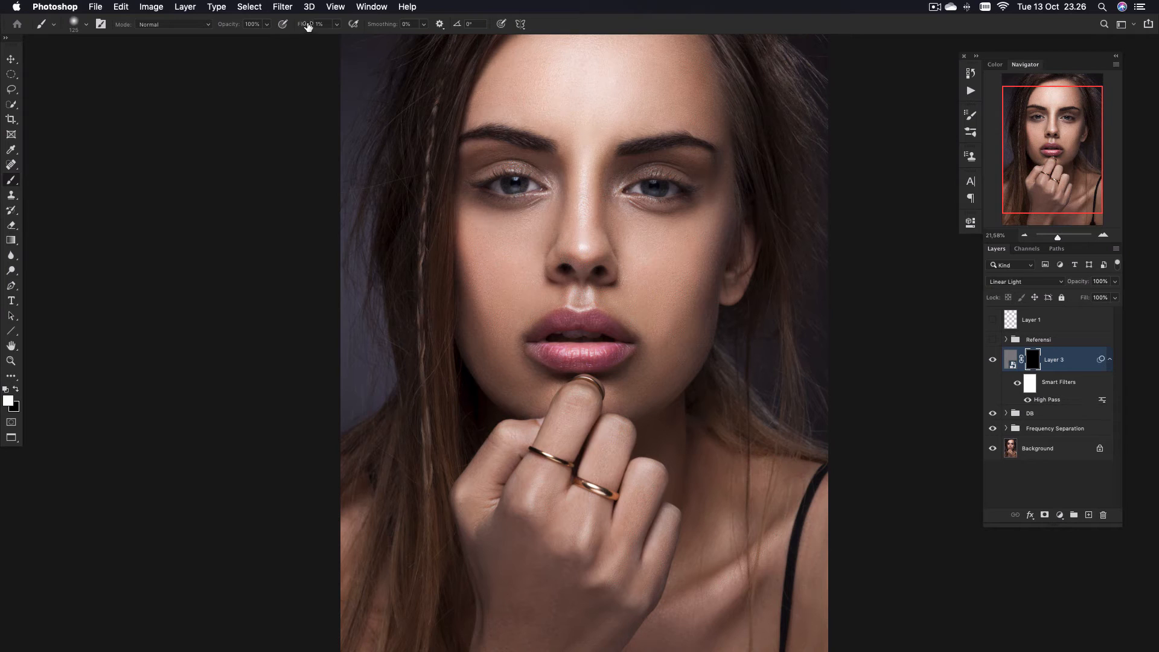
- Raise the brush flow to 42%, enlarge the brush and paint sharpening onto both eyes in the Layer 3 mask
left_click_drag(304, 29, 329, 38)
mouse_move(550, 221)
left_mouse_down()
mouse_move(577, 228)
mouse_move(568, 300)
left_mouse_up()
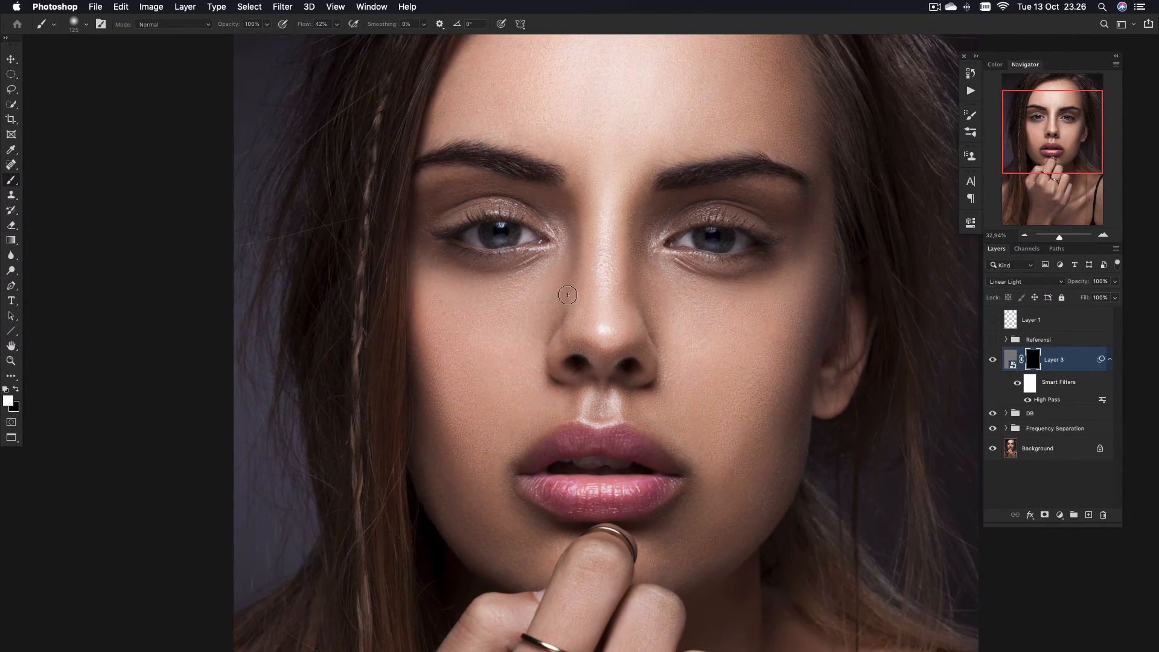
key("bracketright")
key("bracketright")
key("bracketright")
key("bracketright")
key("bracketright")
left_click_drag(497, 233, 497, 231)
left_click_drag(762, 233, 667, 245)
- Compare the portrait with the Layer 3 sharpening hidden and shown, and reduce the brush size to 175
scroll(634, 423, "down", 3)
left_click(992, 360)
left_click(993, 360)
key("bracketleft")
key("bracketleft")
key("bracketleft")
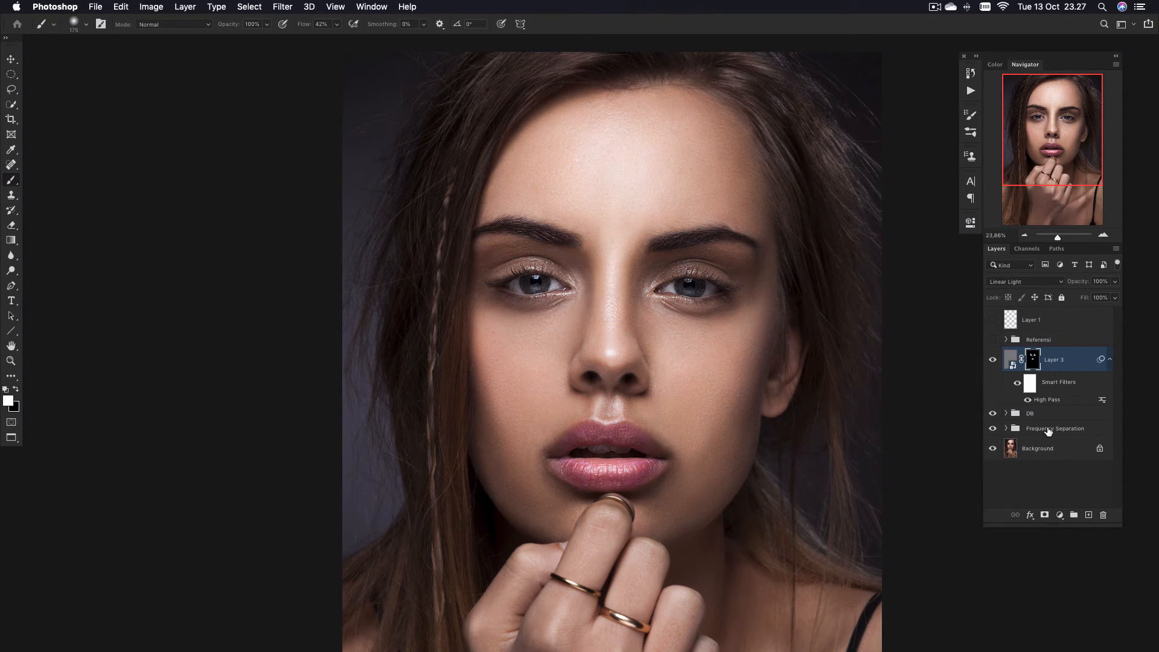
- Add a Curves layer above Layer 3, brighten it with a point at input 100, output 169, and invert its mask
left_click(1060, 515)
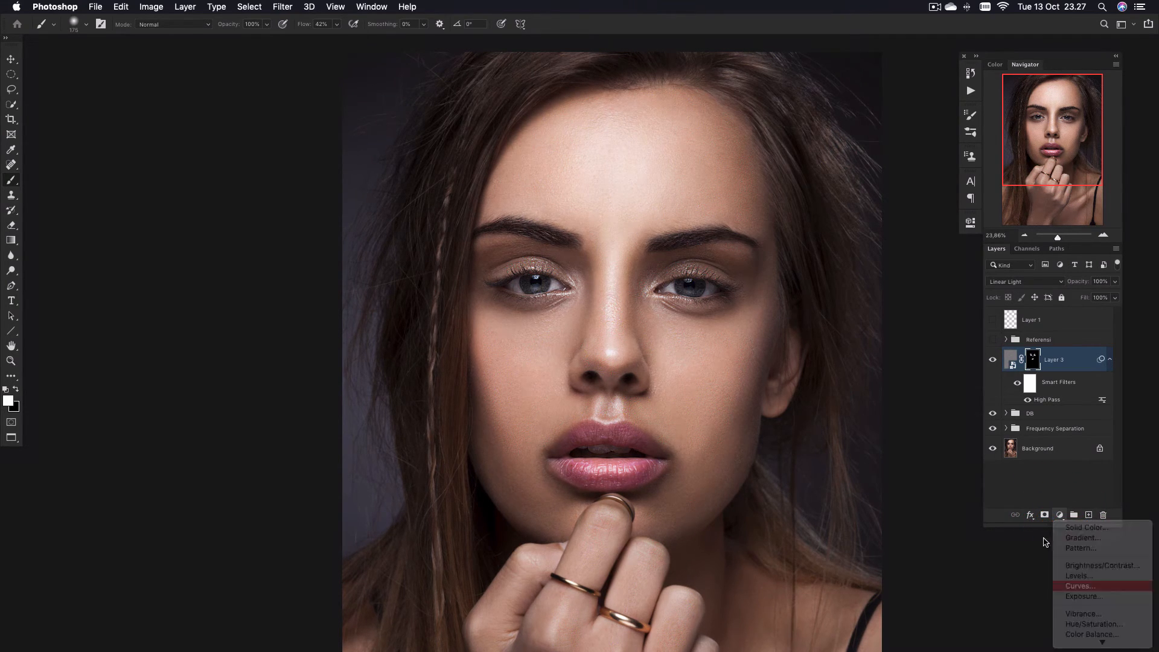
left_click(1068, 587)
left_click_drag(879, 331, 868, 320)
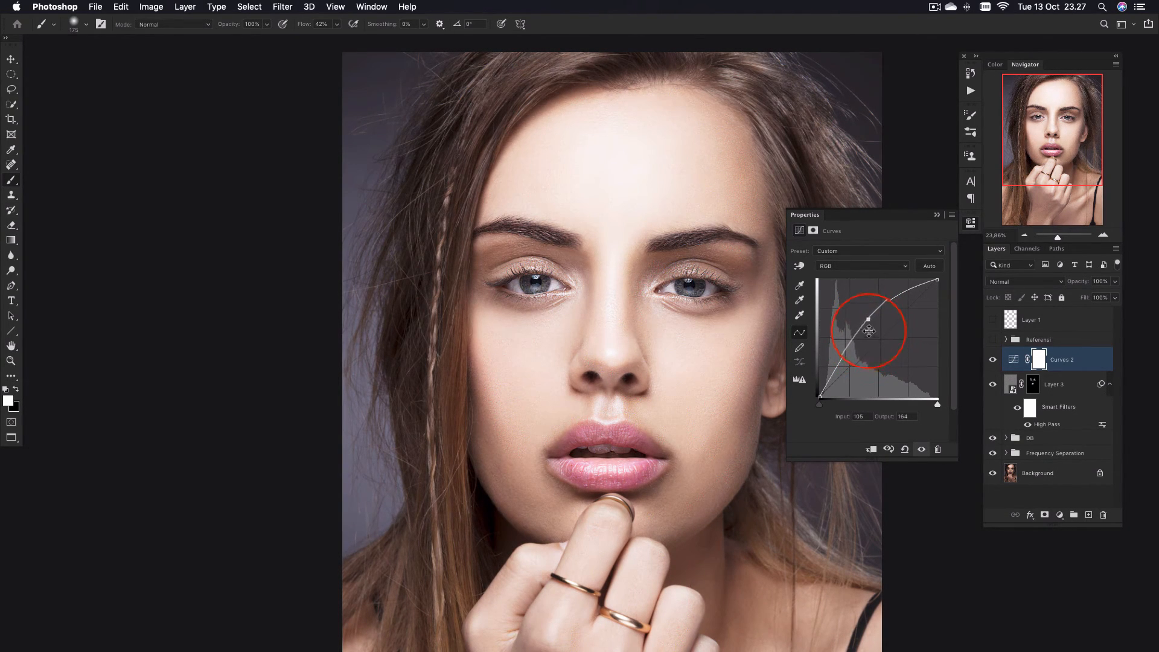
left_click_drag(869, 316, 866, 320)
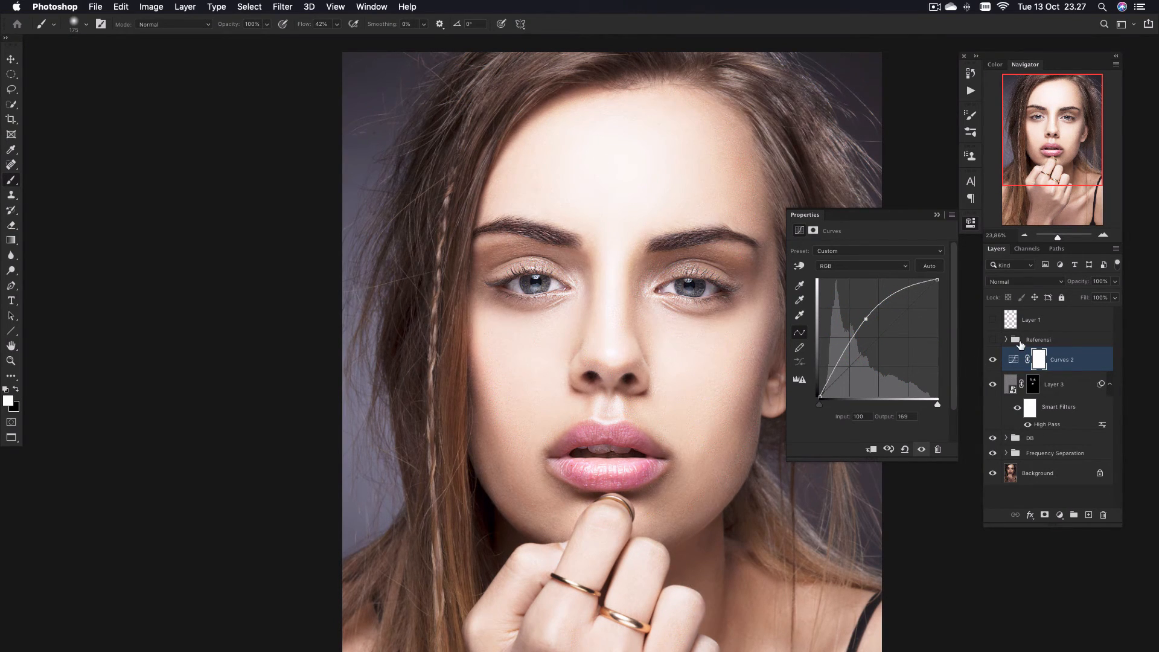
key("super+i")
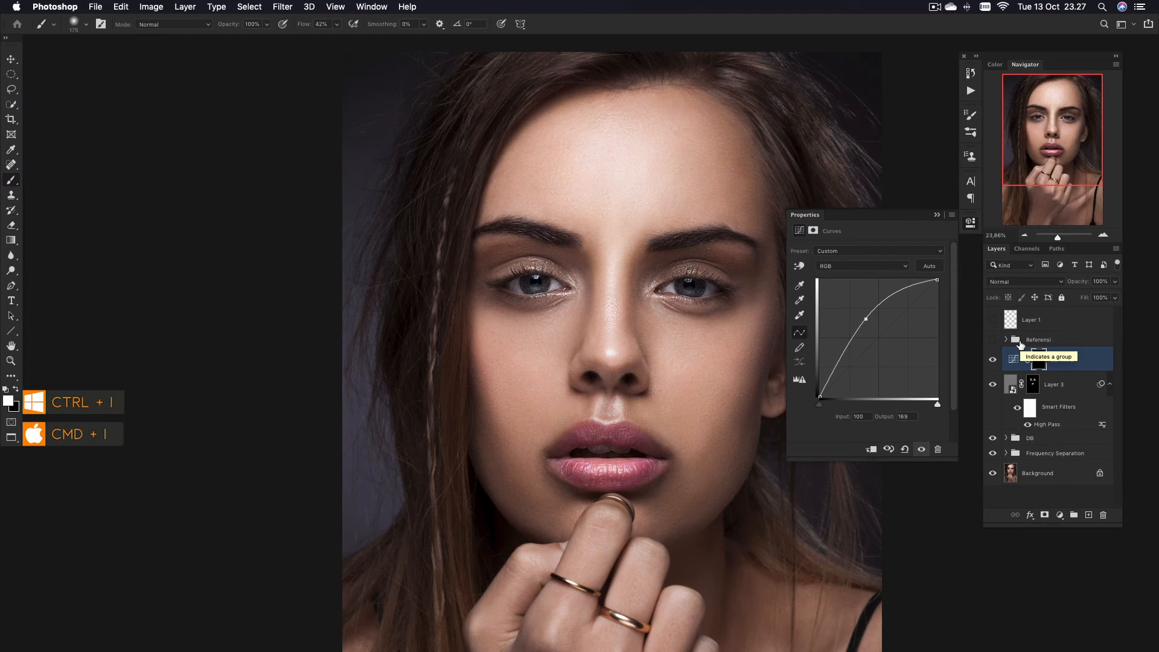
- Paint white over both irises in the Curves 2 mask with a size 50 brush at 11% flow
mouse_move(646, 307)
left_mouse_down()
mouse_move(676, 309)
mouse_move(639, 329)
left_mouse_up()
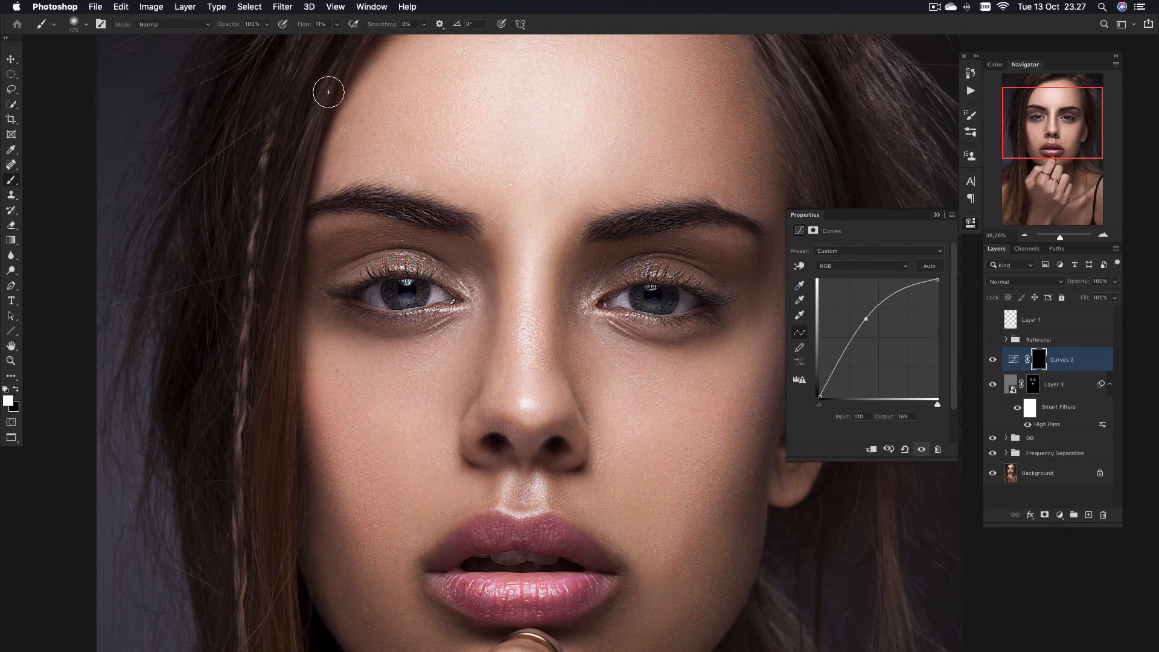
key("bracketleft")
key("bracketleft")
key("bracketleft")
key("bracketleft")
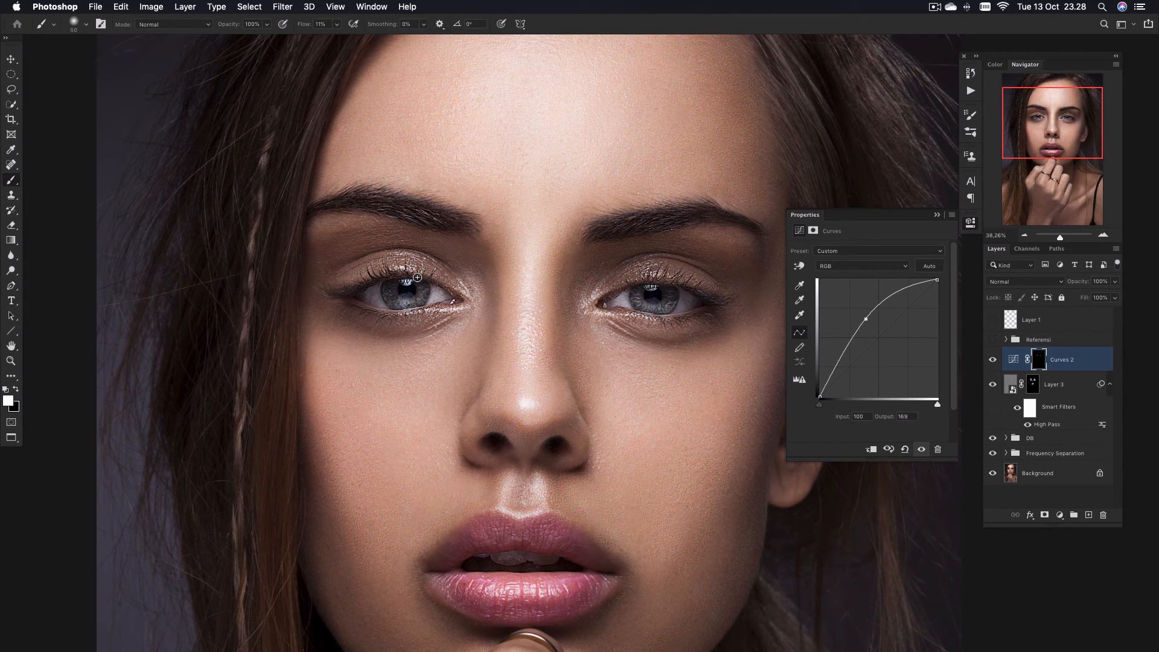
- Compare the eyes with the Curves 2 layer hidden and shown, both close up and with the whole portrait in view
left_click(992, 360)
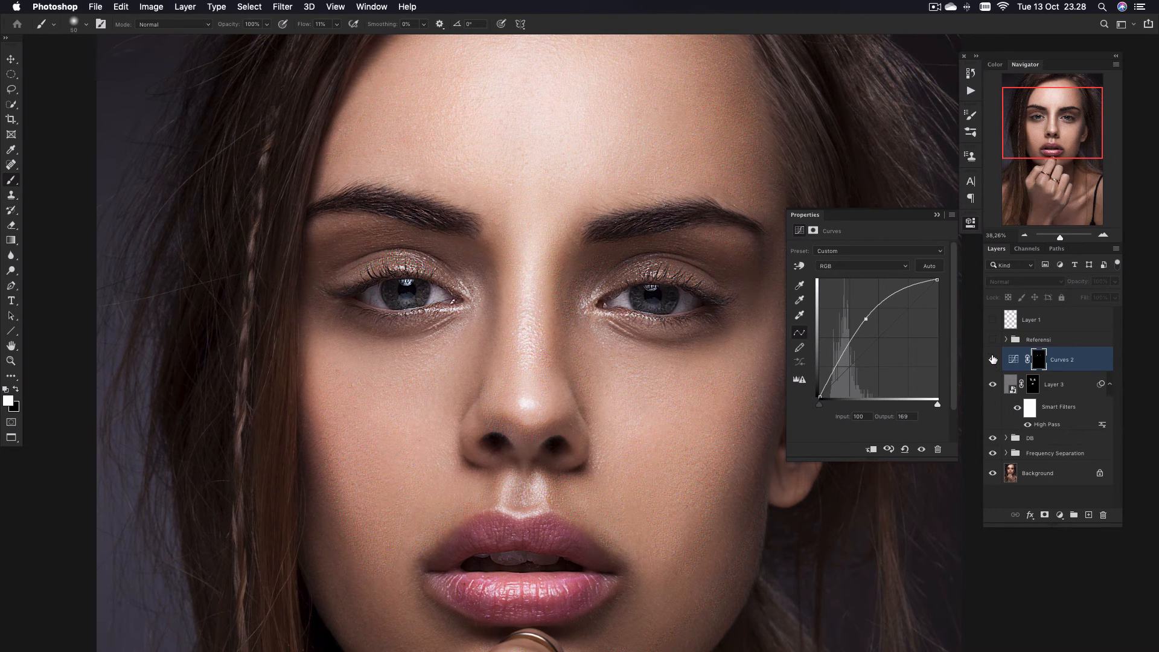
left_click(992, 359)
key("super+0")
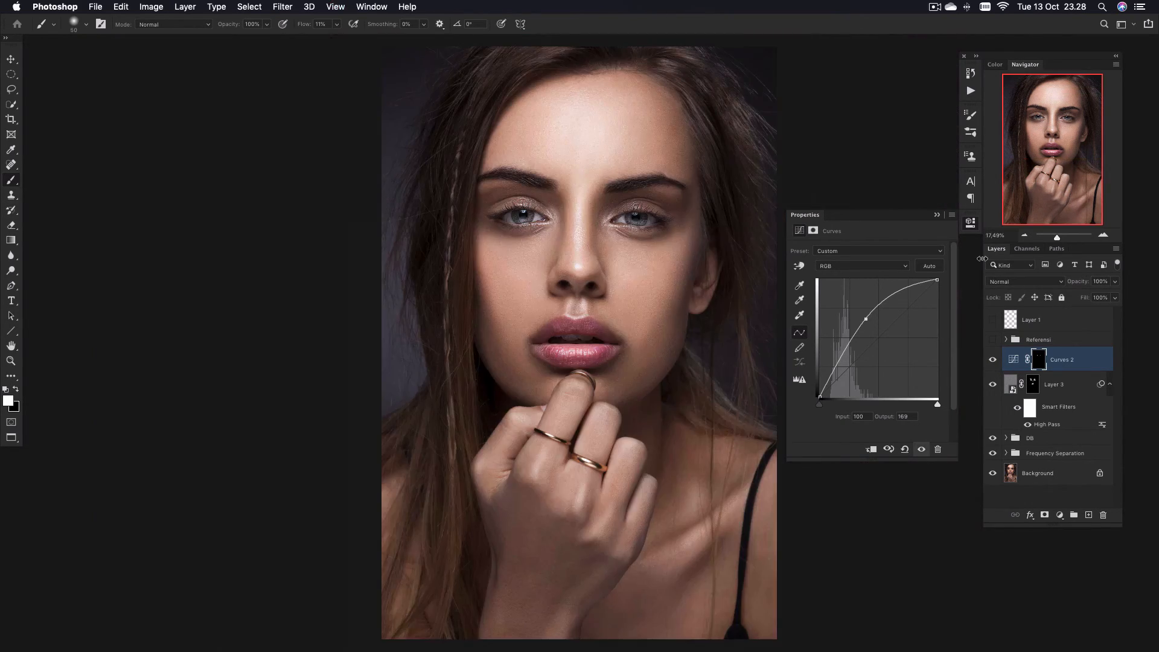
left_click(992, 360)
left_click(993, 360)
- Add a Selective Color layer and set Neutrals to cyan +2, magenta -1, black -2 and slightly reduced yellow
left_click(1061, 514)
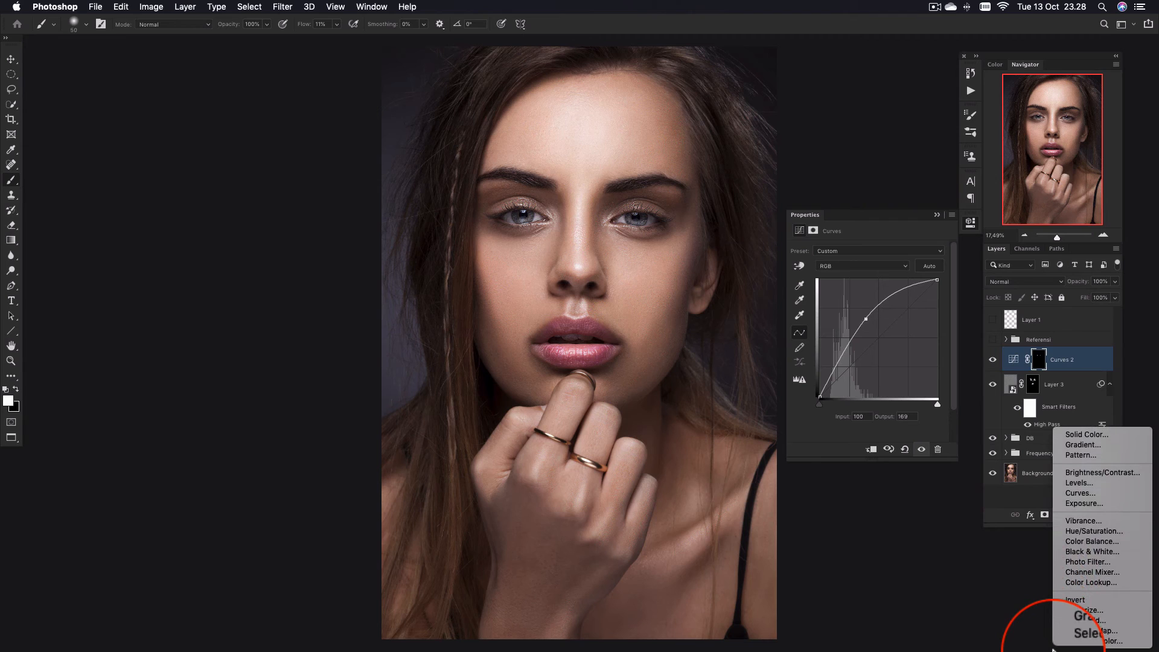
left_click(974, 507)
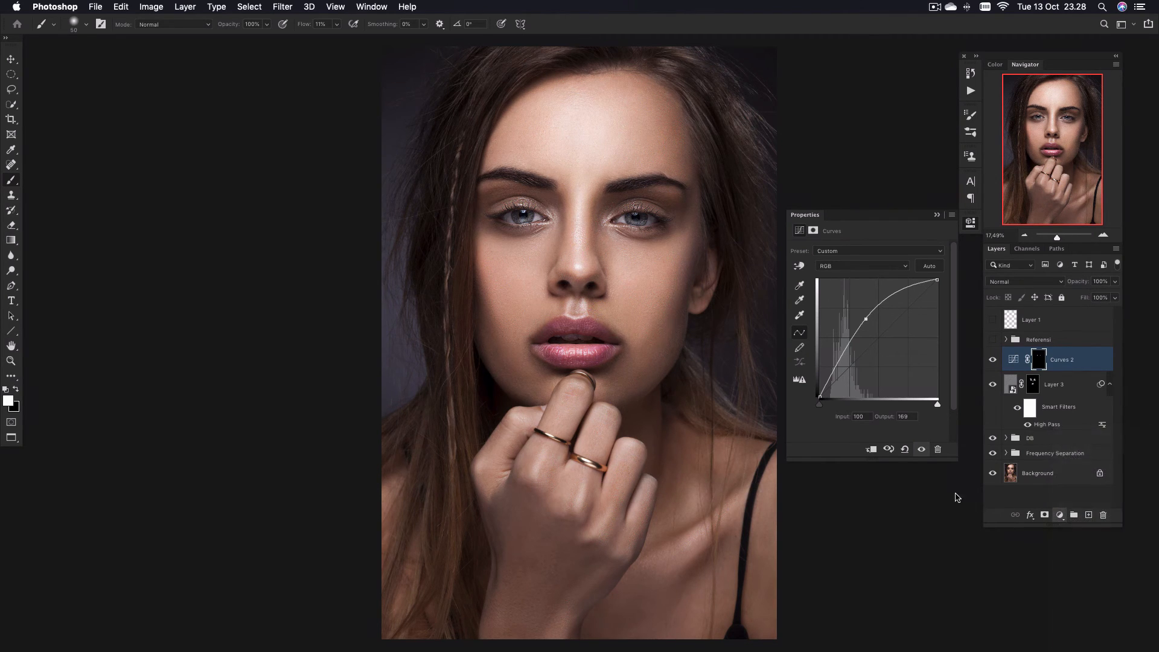
left_click_drag(867, 264, 861, 331)
left_click_drag(869, 290, 868, 291)
left_click(868, 311)
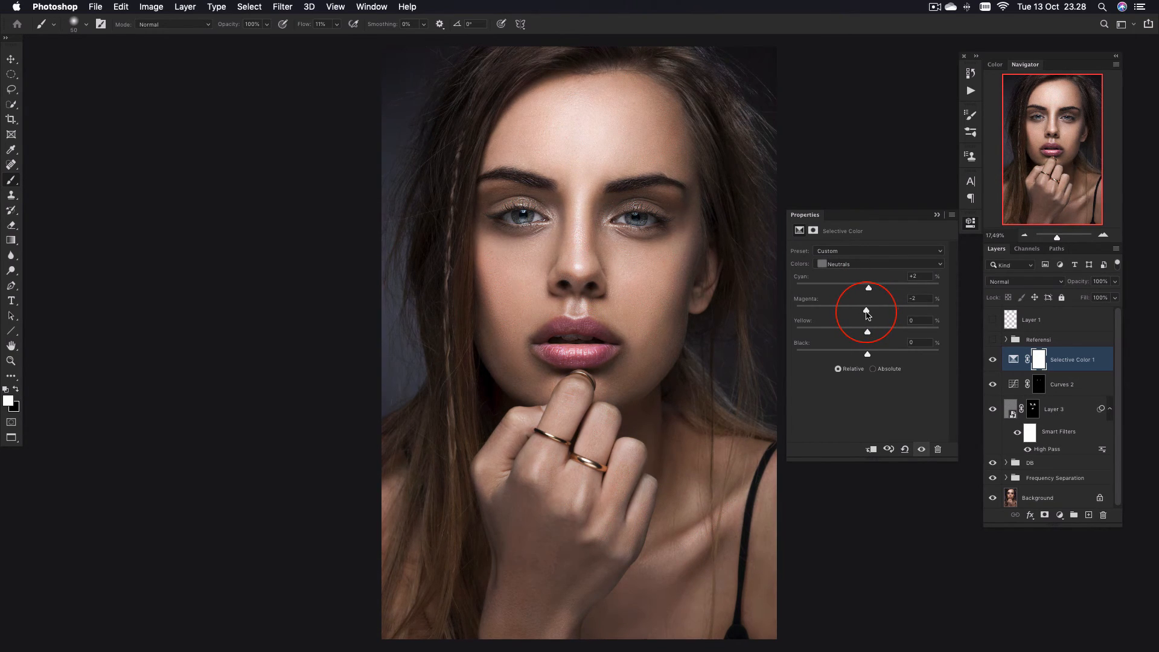
left_click_drag(867, 310, 869, 358)
- Set the Selective Color Reds to cyan -6, magenta +9 and yellow -14, and compare the layer hidden and shown
left_click(895, 263)
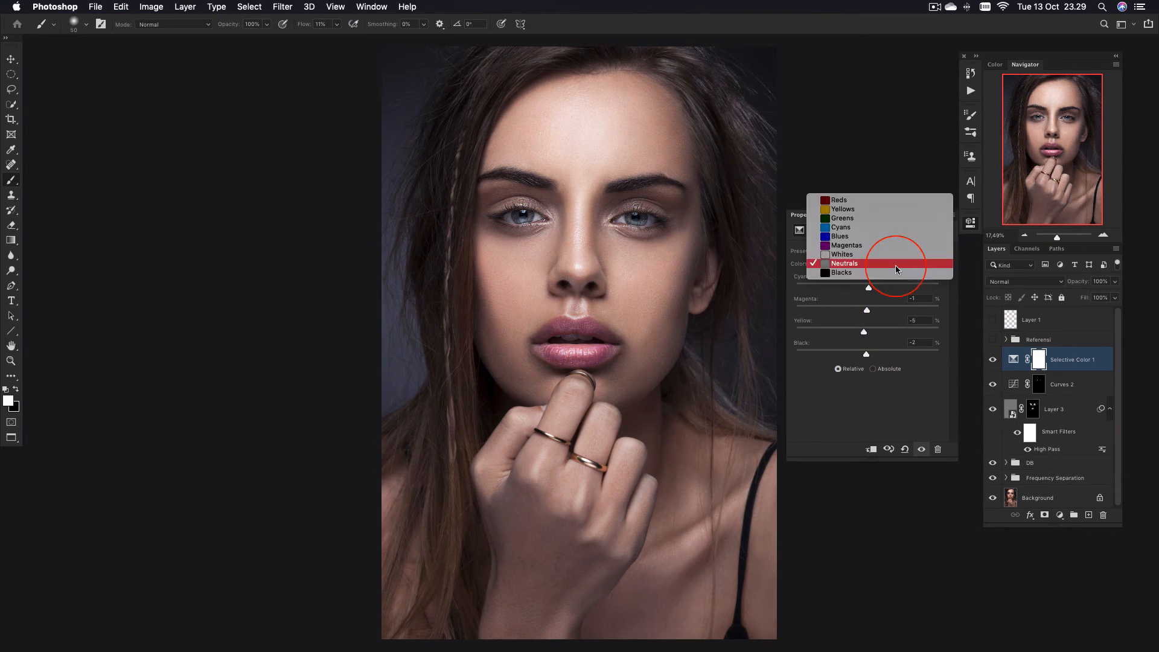
left_click(880, 200)
left_click_drag(868, 291, 859, 338)
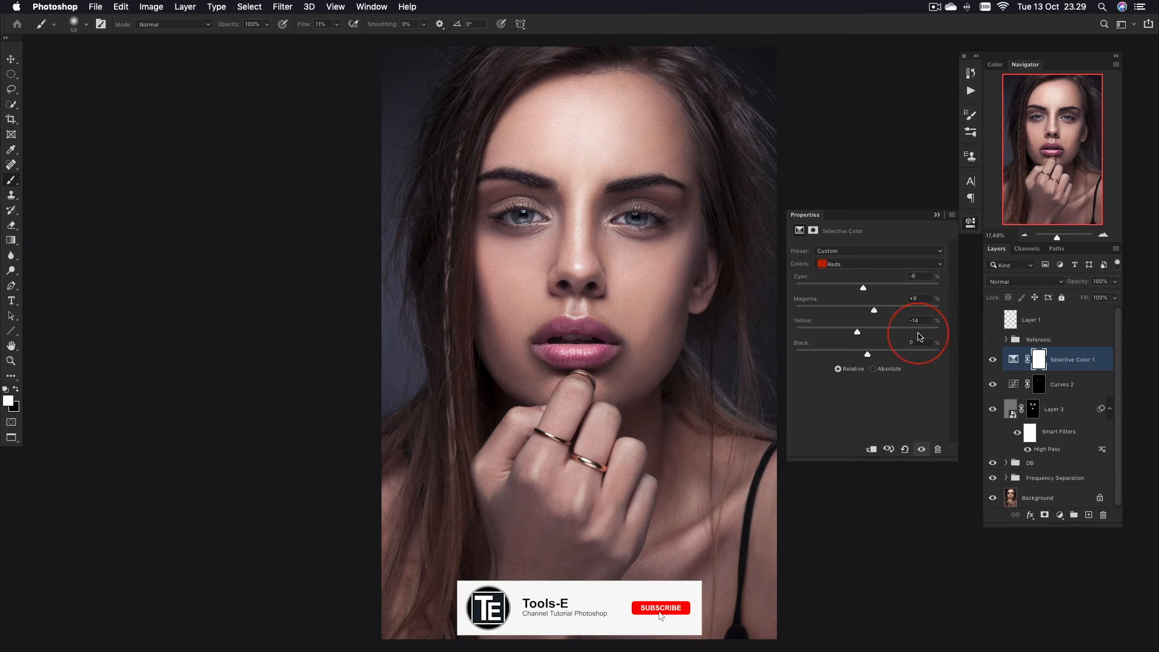
left_click(994, 360)
left_click(993, 361)
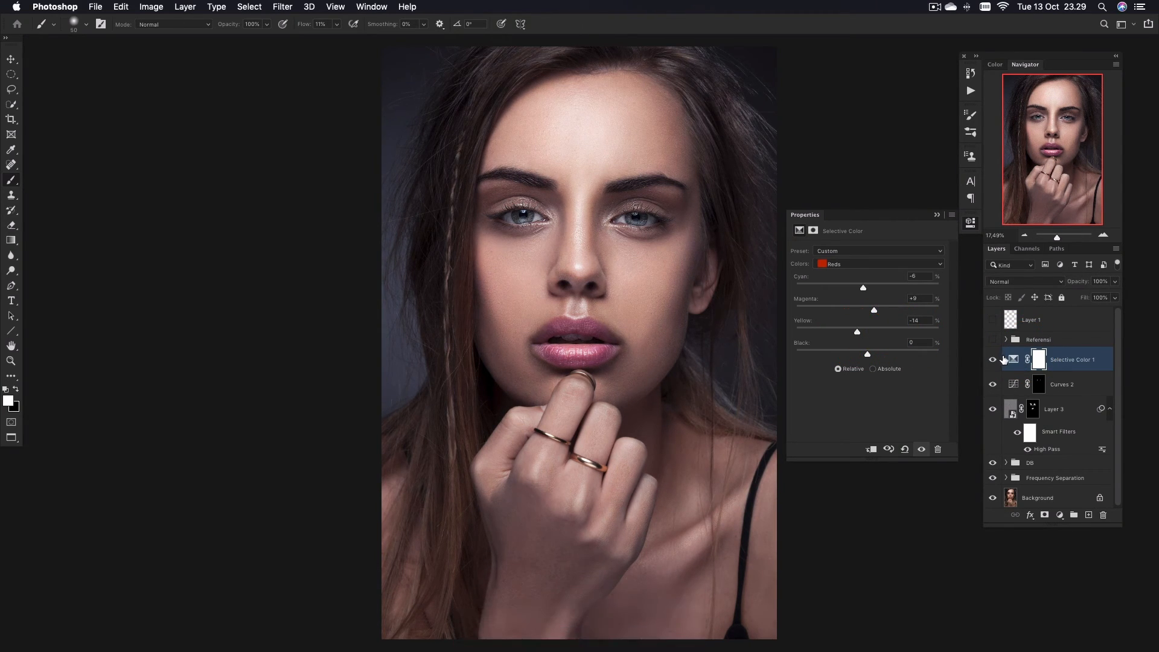
- Add a Color Balance layer and set its Midtones to cyan -6, magenta -3 and yellow -6
left_click(1060, 515)
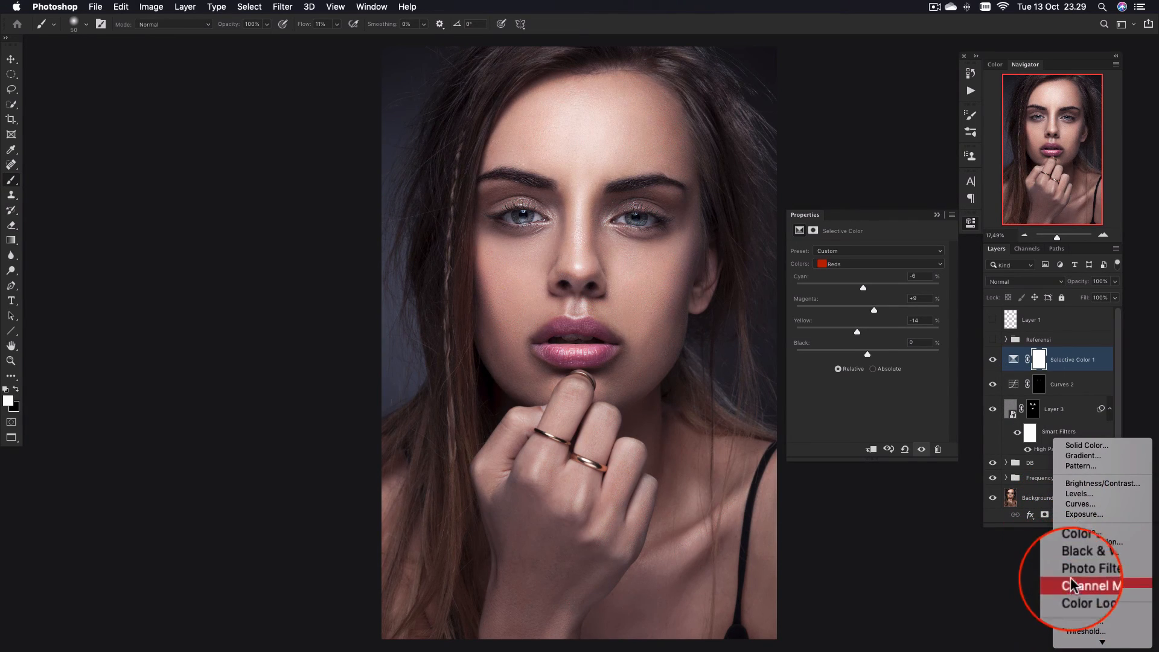
left_click(1073, 551)
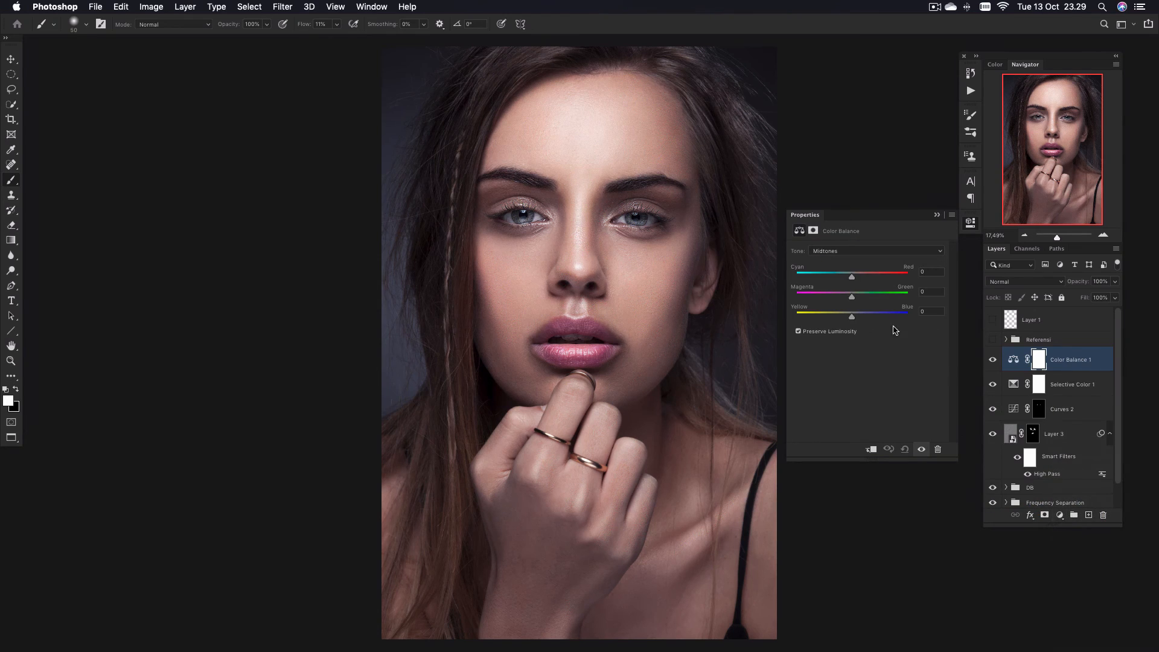
left_click(851, 252)
left_click(887, 226)
left_click_drag(856, 278, 849, 279)
left_click_drag(850, 298, 849, 318)
left_click_drag(850, 277, 848, 278)
left_click_drag(853, 298, 850, 298)
- Set the Color Balance Shadows slightly toward red, with magenta -2 and yellow -5
left_click(856, 249)
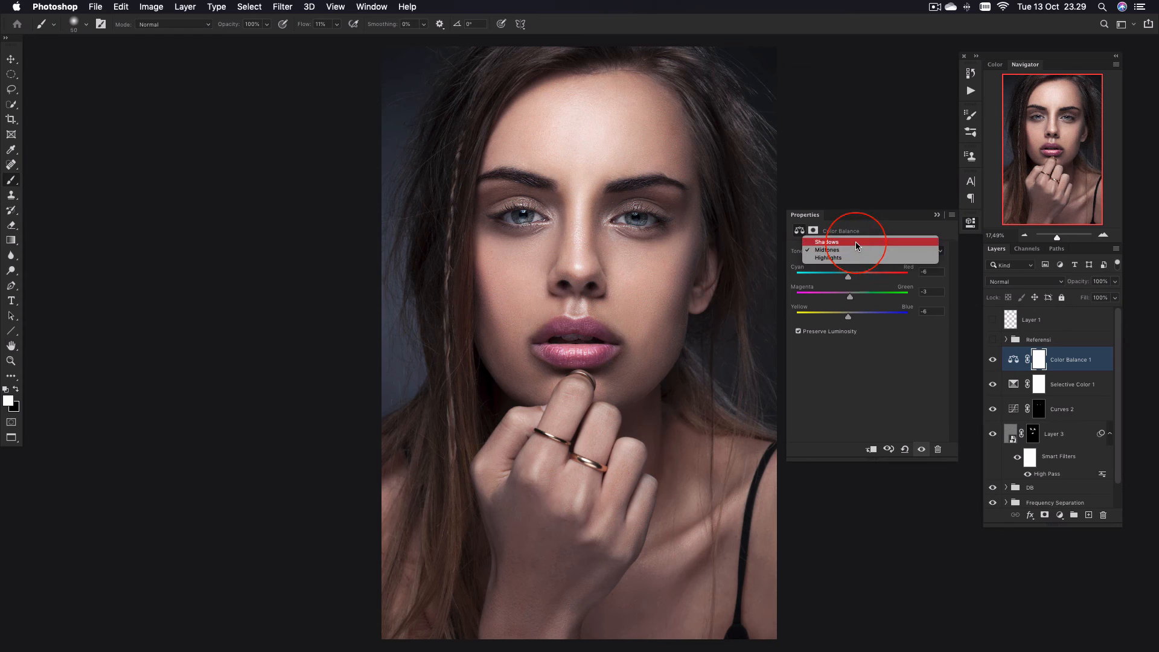
left_click(856, 242)
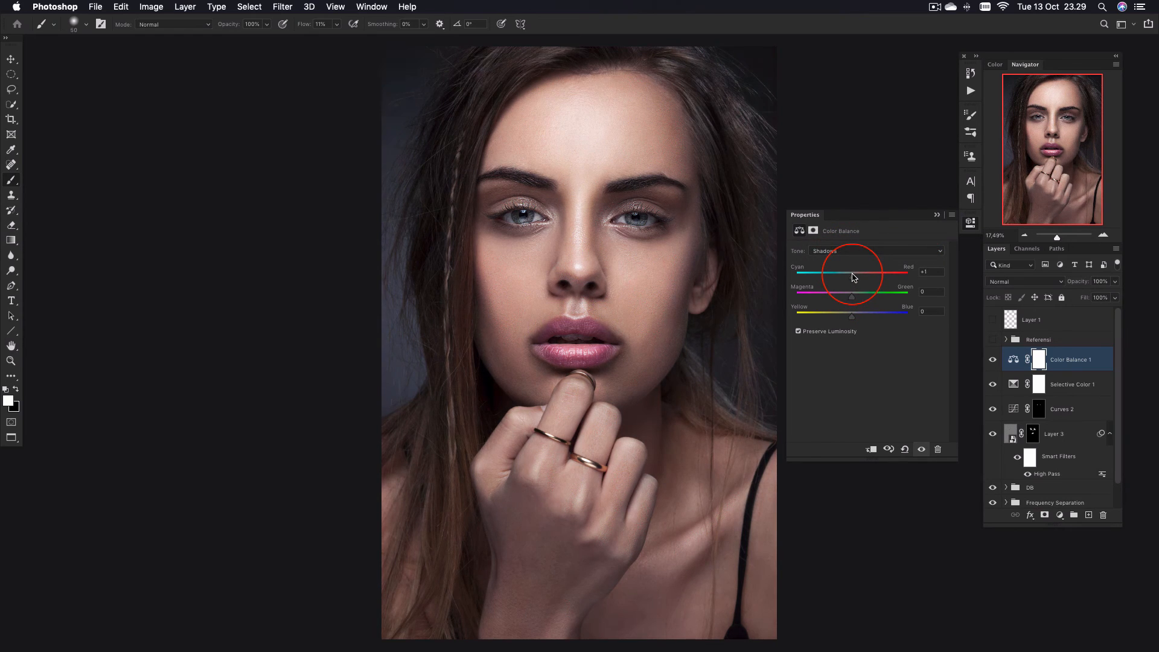
left_click_drag(852, 296, 849, 317)
- Set the Color Balance Highlights to red +2, green +1 and yellow -3, and compare the layer hidden and shown
left_click(858, 250)
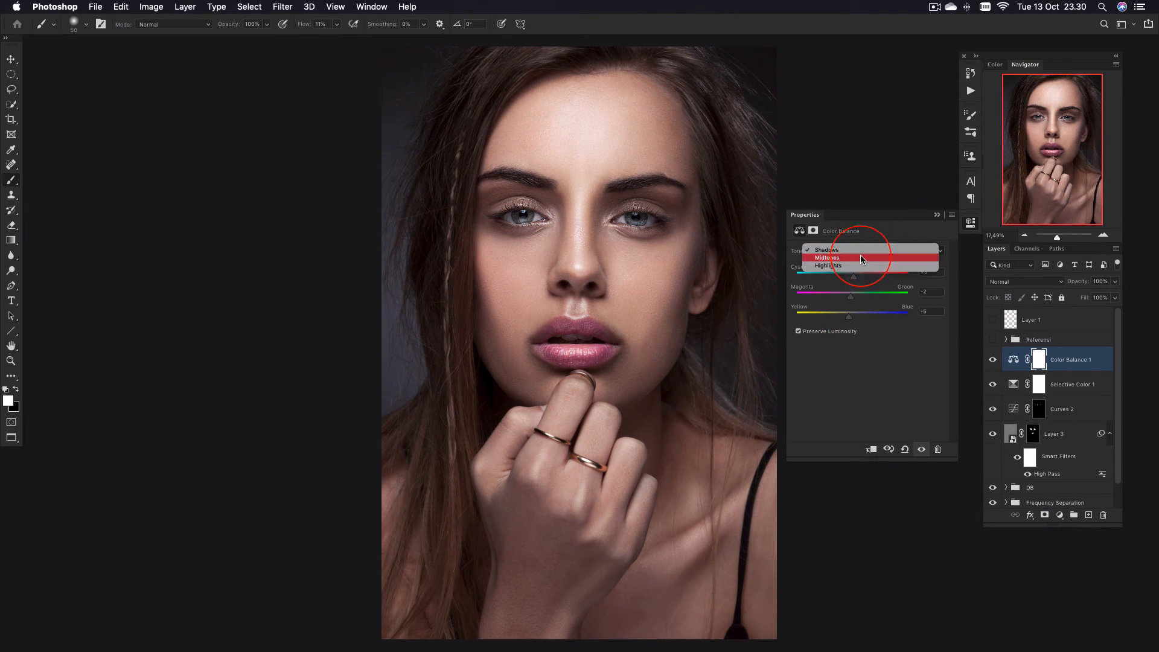
left_click(858, 267)
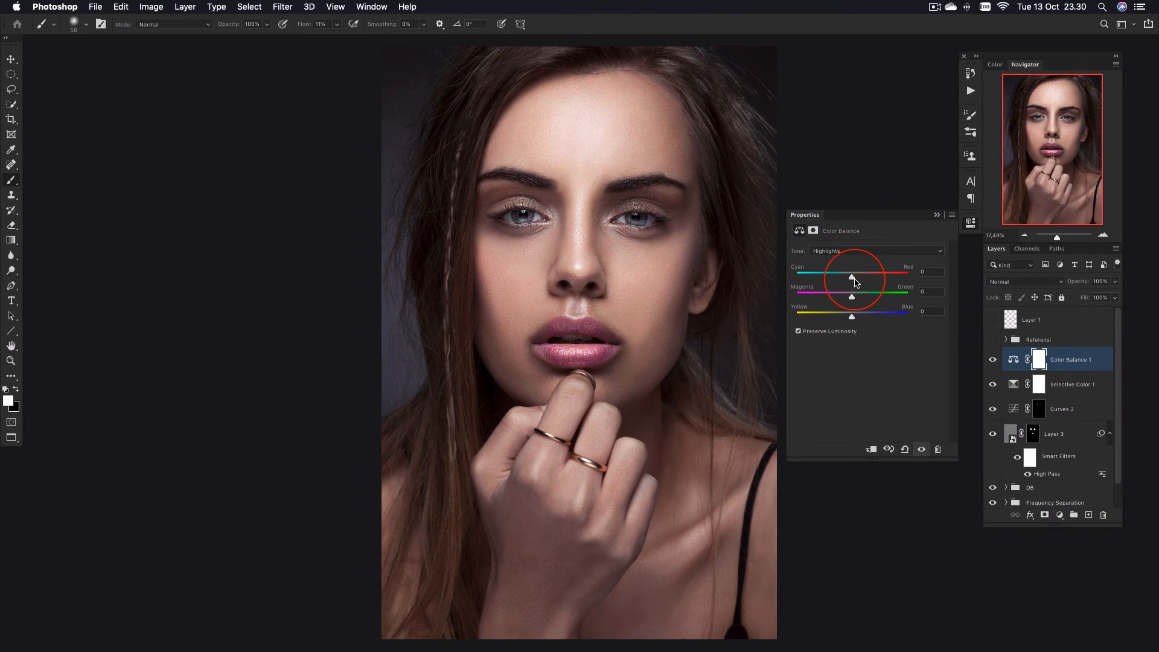
left_click_drag(858, 278, 853, 297)
left_click_drag(852, 316, 850, 317)
left_click(994, 361)
left_click(993, 361)
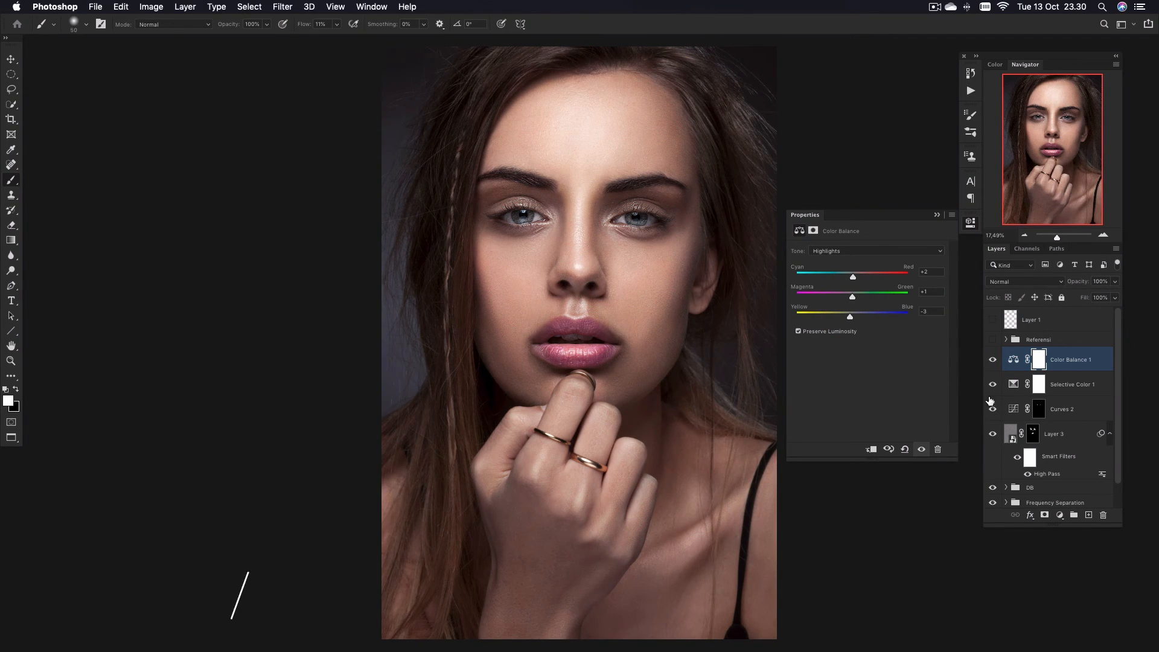
- Add a Hue/Saturation layer and raise the Master hue and saturation slightly
left_click(1059, 515)
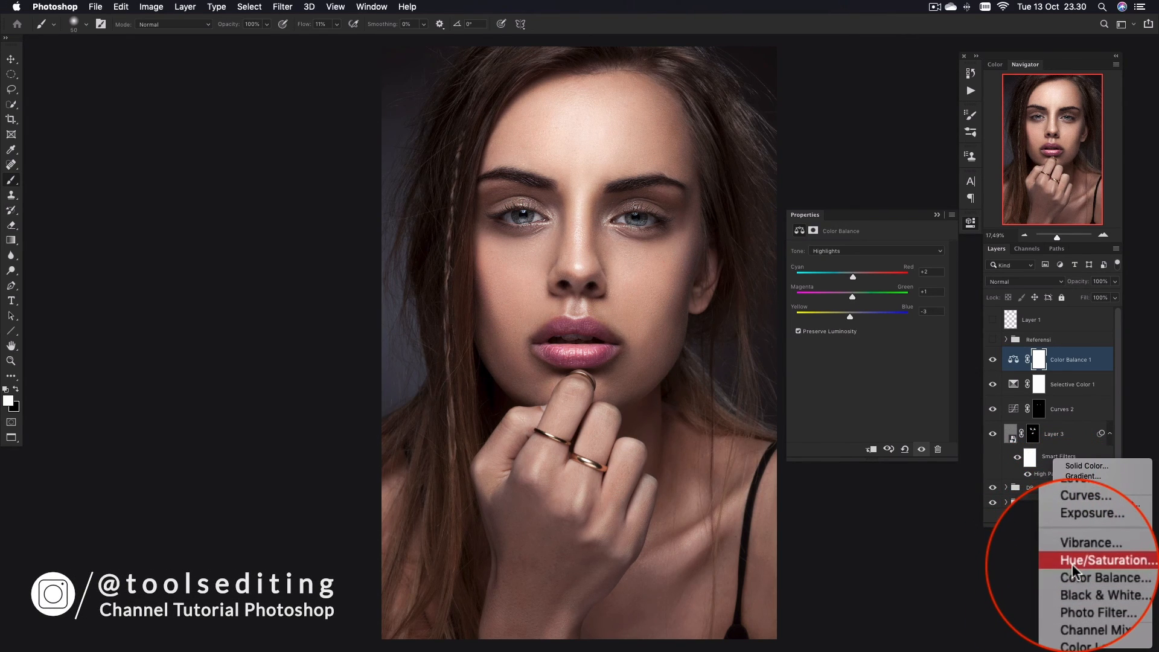
left_click(1072, 564)
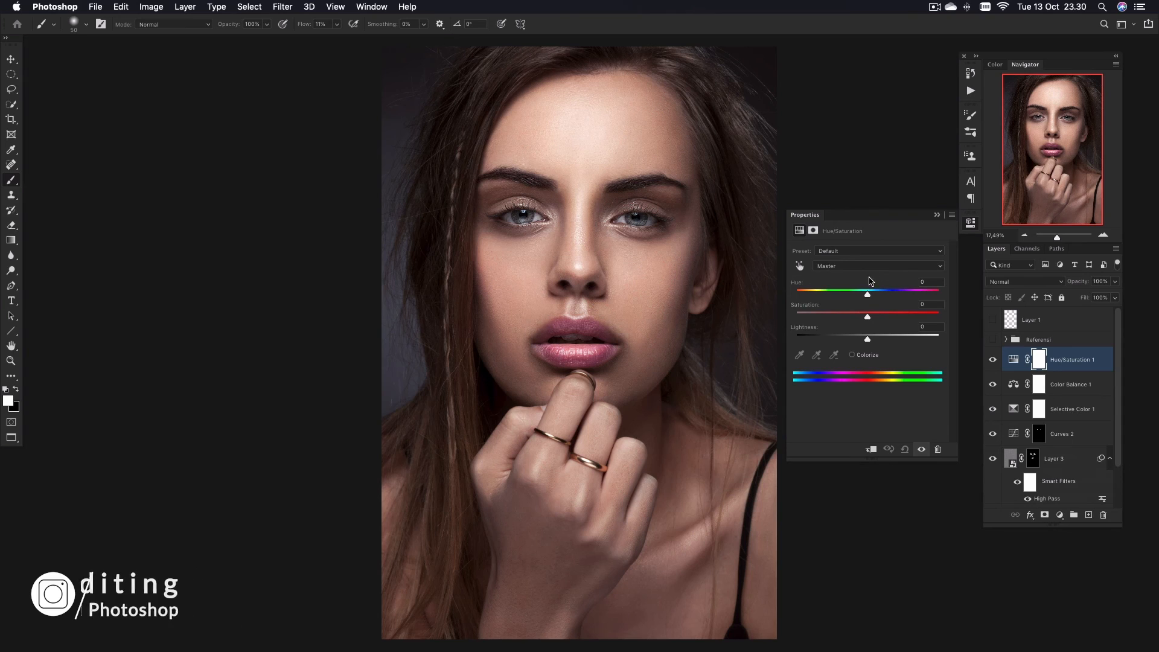
left_click_drag(865, 296, 870, 298)
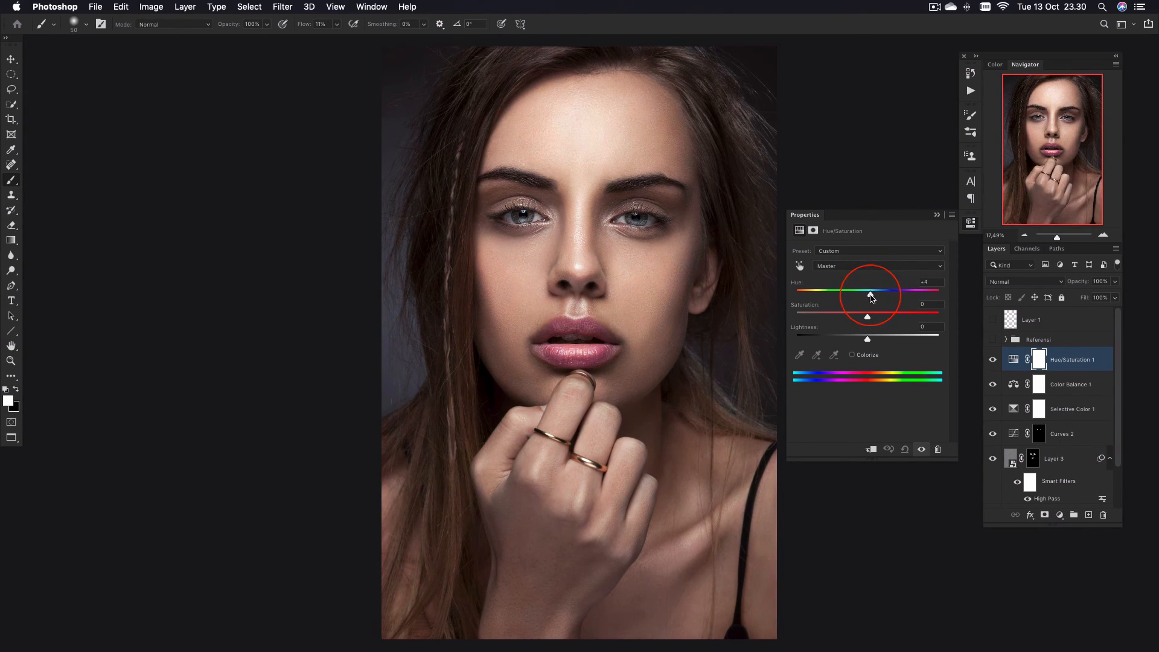
left_click_drag(868, 318, 873, 295)
- Set the Hue/Saturation Reds to hue -7 and saturation -1
left_click(865, 266)
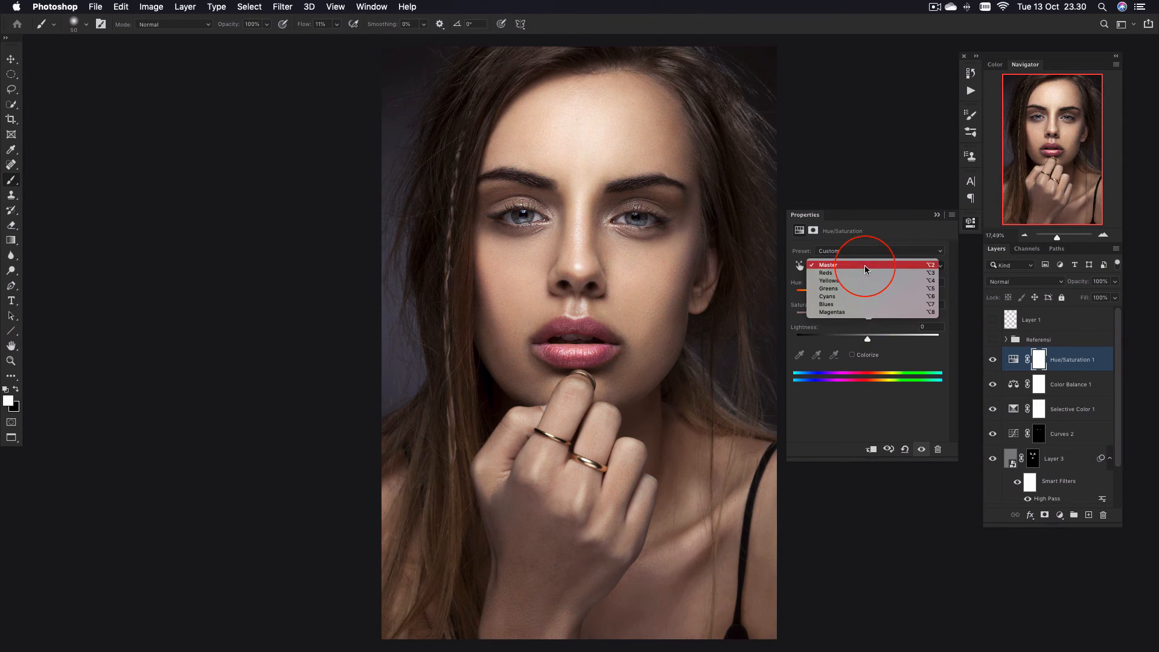
left_click(863, 276)
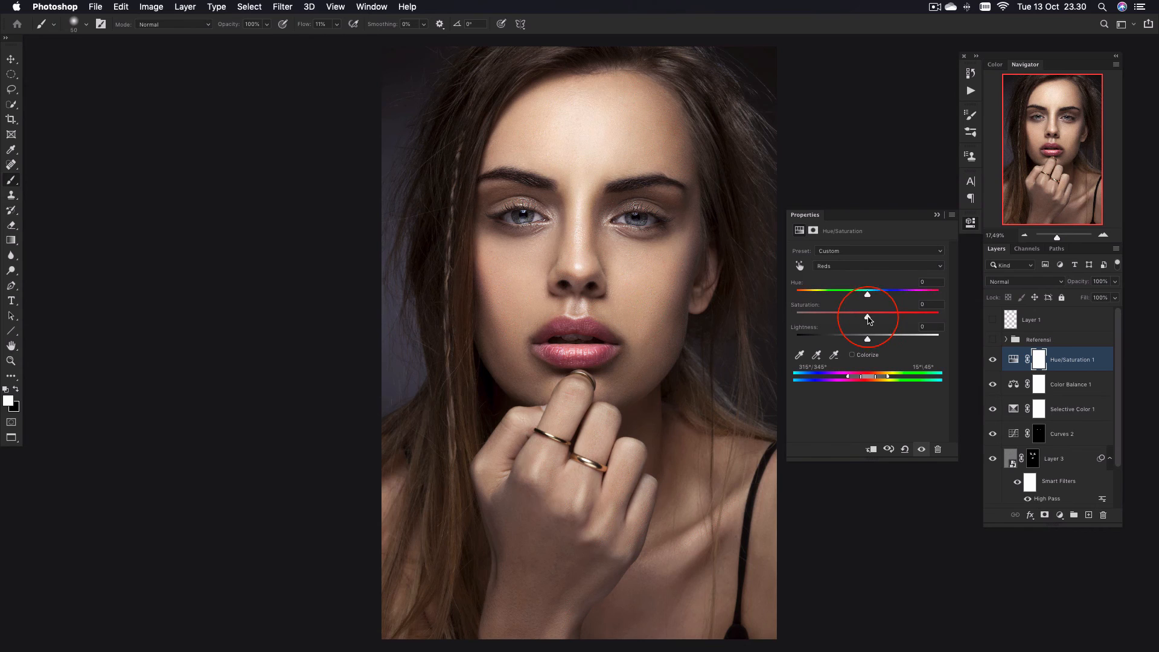
left_click_drag(866, 296, 863, 296)
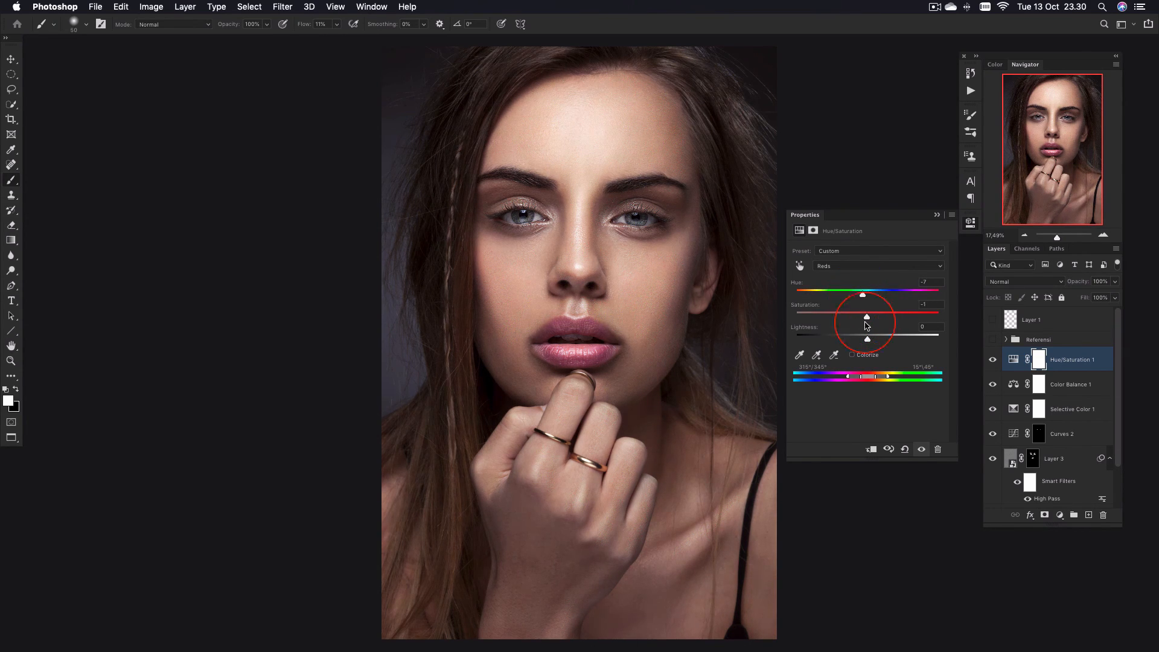
- Set the Hue/Saturation Yellows to hue -13 and saturation -2, and compare the layer hidden and shown
key("alt+4")
mouse_move(867, 296)
left_mouse_down()
mouse_move(858, 295)
mouse_move(866, 316)
left_mouse_up()
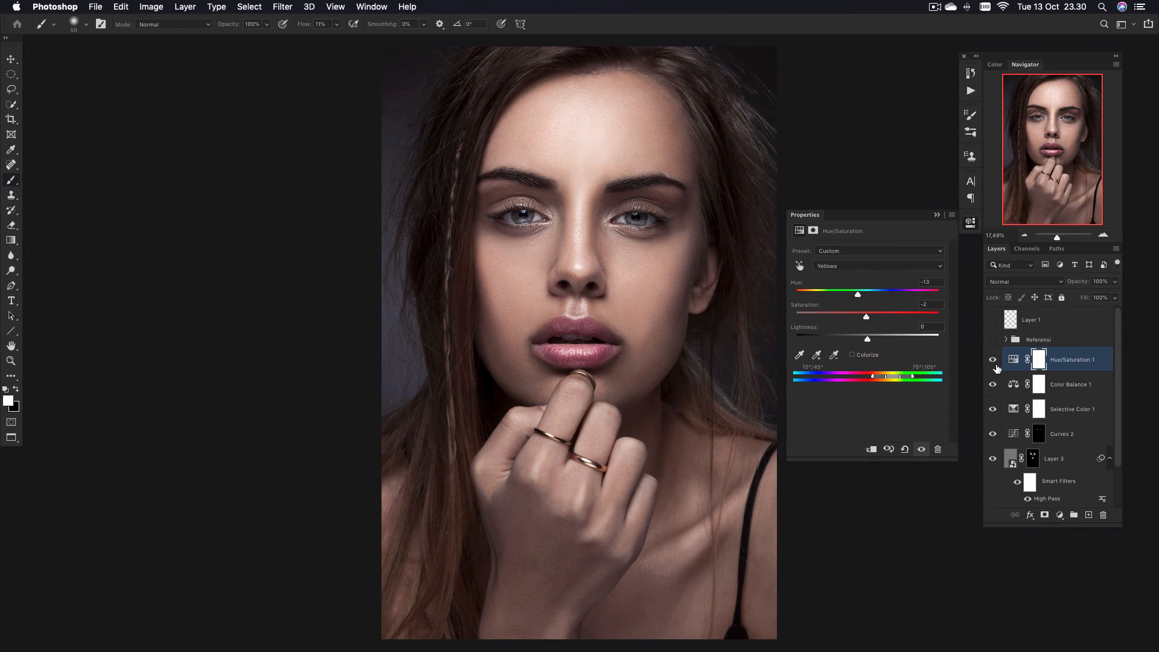
left_click(992, 361)
left_click(992, 361)
- Group the Hue/Saturation, Color Balance and Selective Color layers and name the group CG
left_click(1073, 413, "shift")
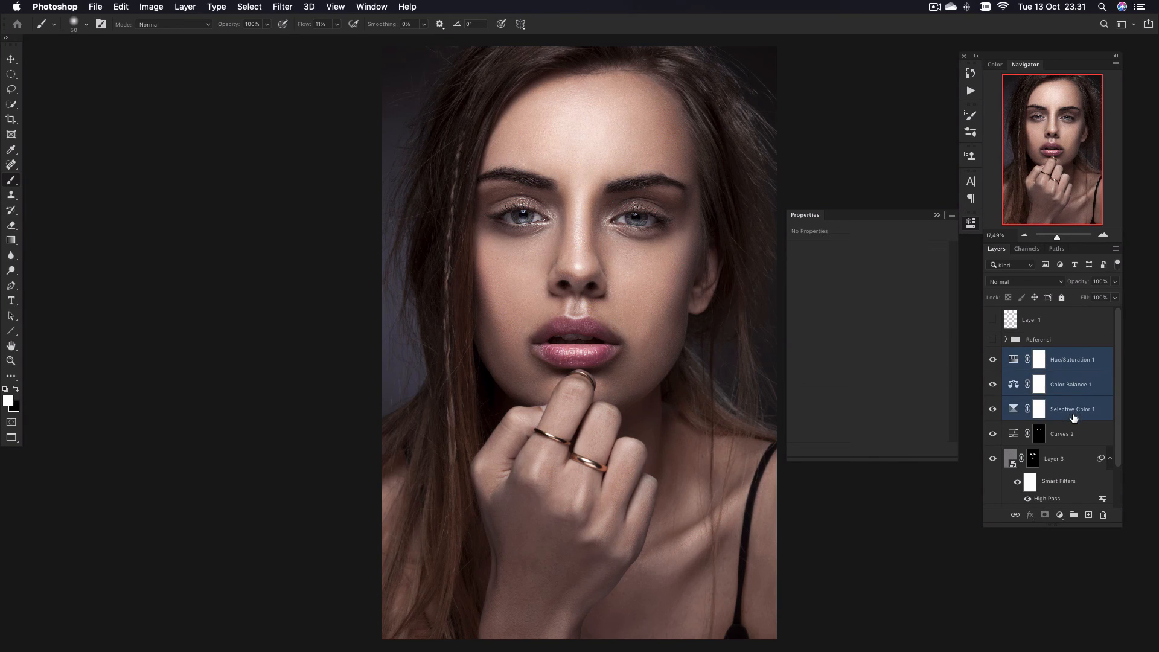
key("super+g")
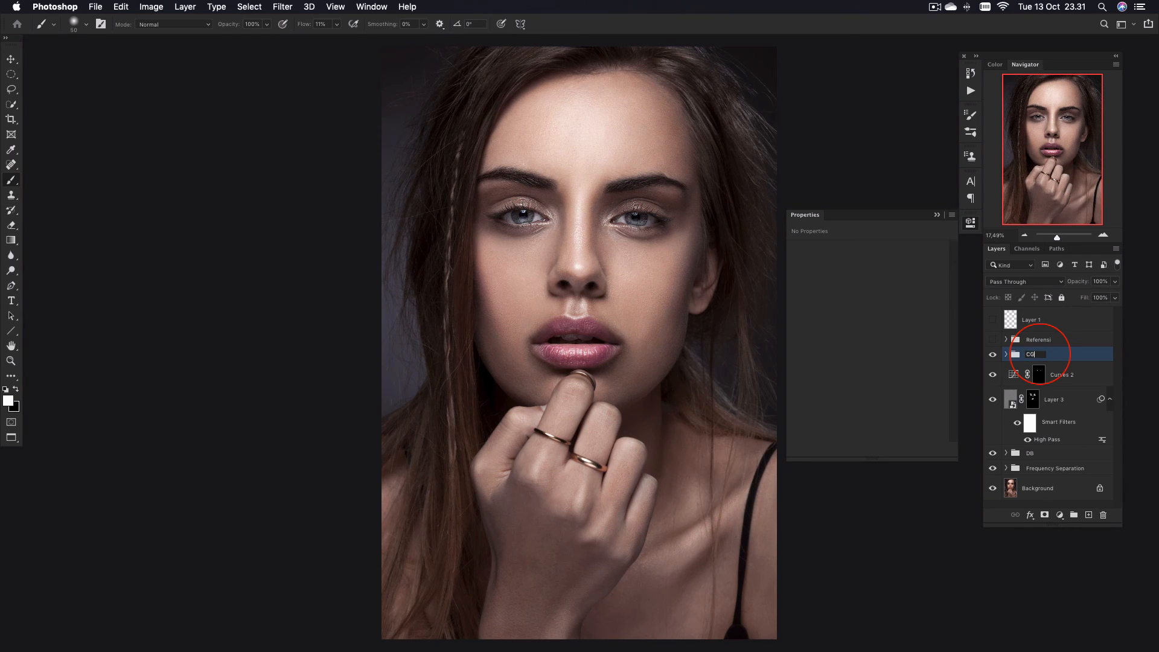
key("Return")
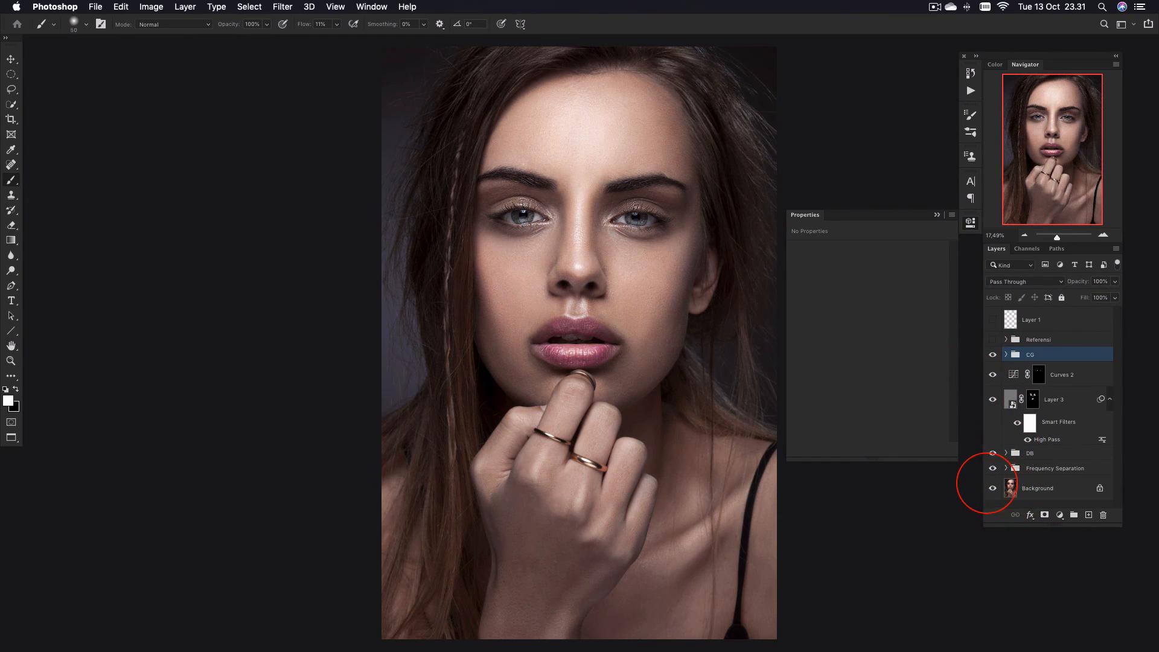
- Compare the color-graded portrait with the original by repeatedly isolating the Background layer and restoring the others
left_click(993, 487, "alt")
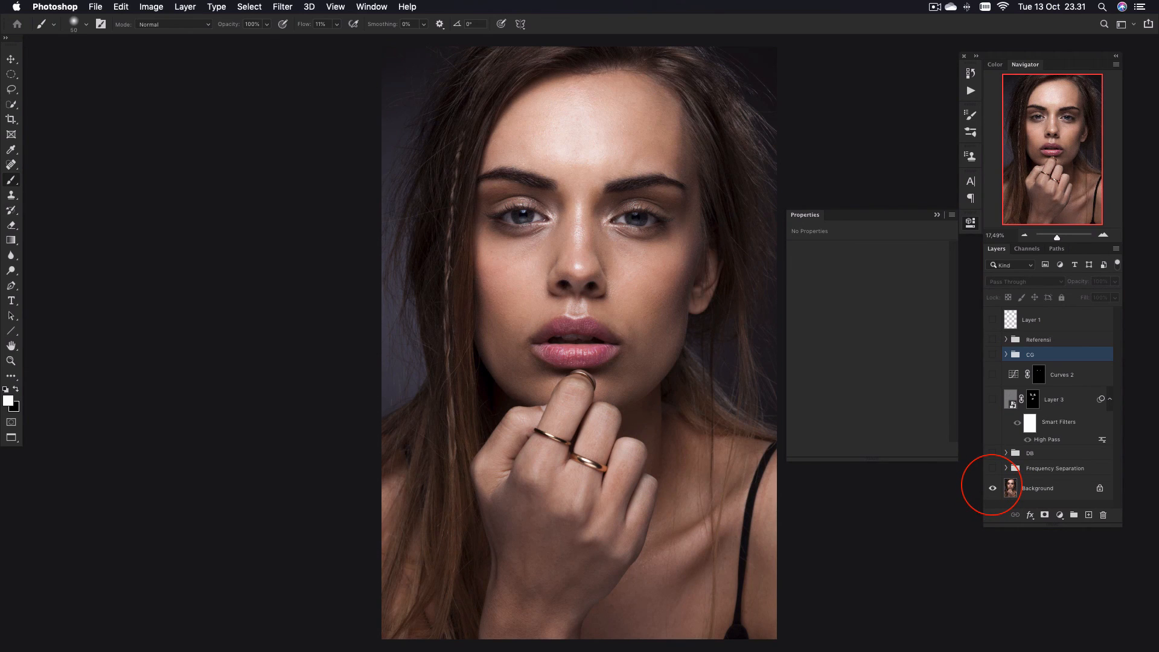
left_click(992, 487, "alt")
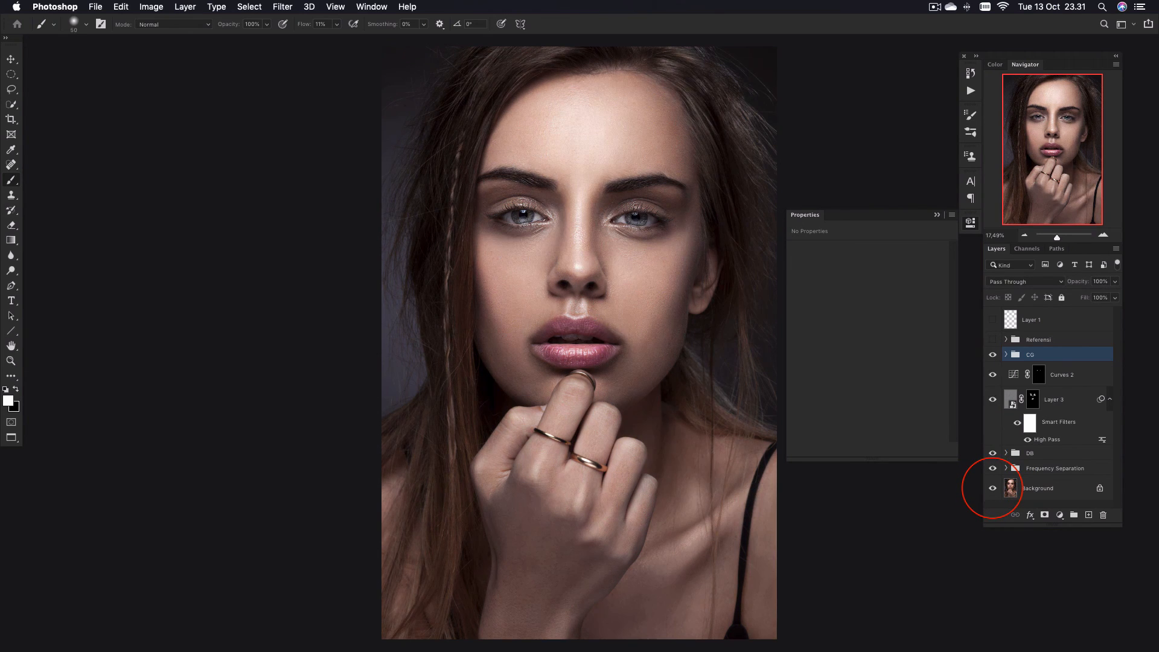
left_click(991, 488, "alt")
left_click(992, 487, "alt")
left_click(992, 488, "alt")
left_click(992, 487, "alt")
- Lower the CG group's opacity to 62%, check its effect on the portrait and collapse the adjustment properties
left_click_drag(1082, 280, 1059, 286)
left_click(992, 354)
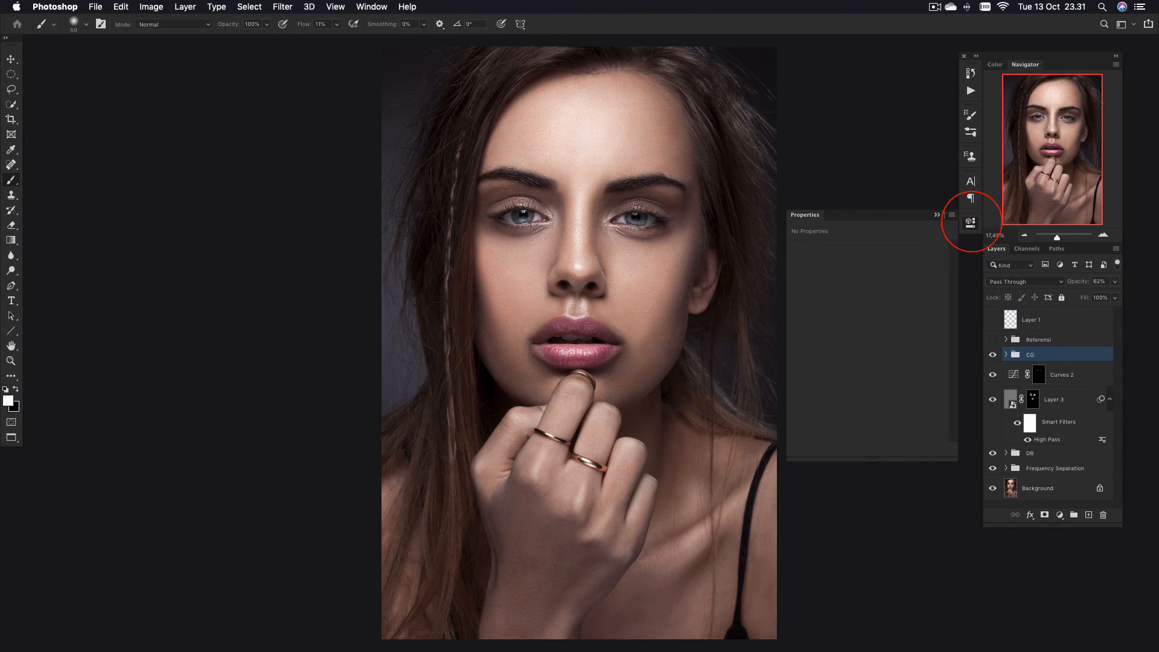
left_click(970, 222)
- Examine the retouched face, lips and hand close up, and return to the whole portrait
scroll(528, 279, "up", 3)
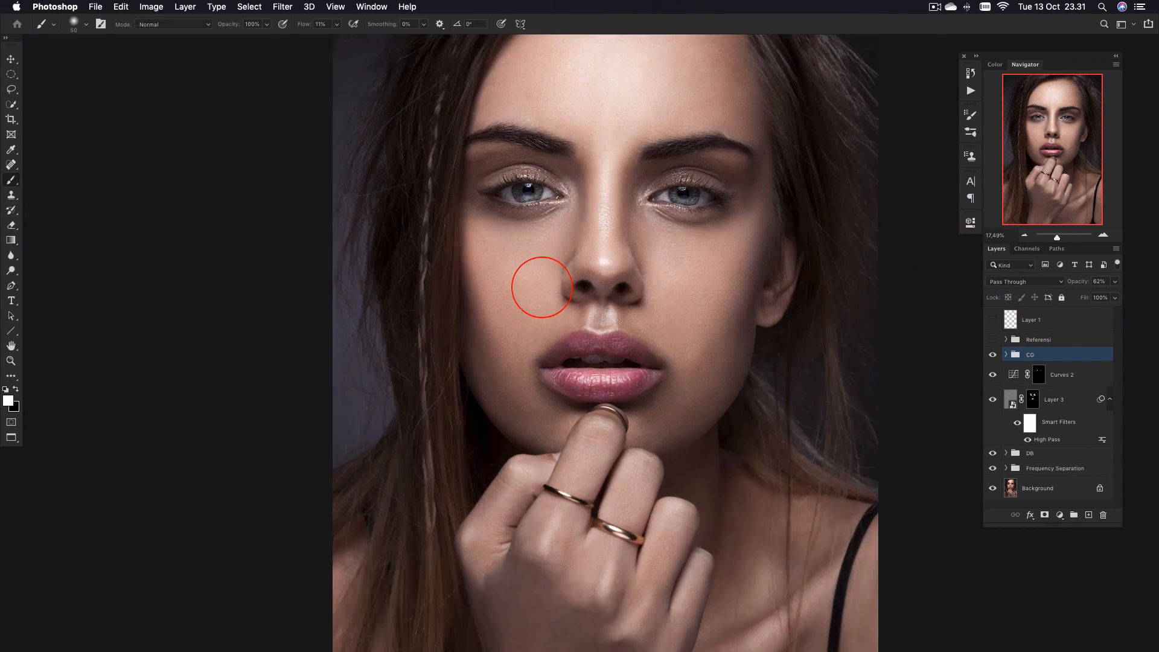
scroll(598, 256, "up", 8)
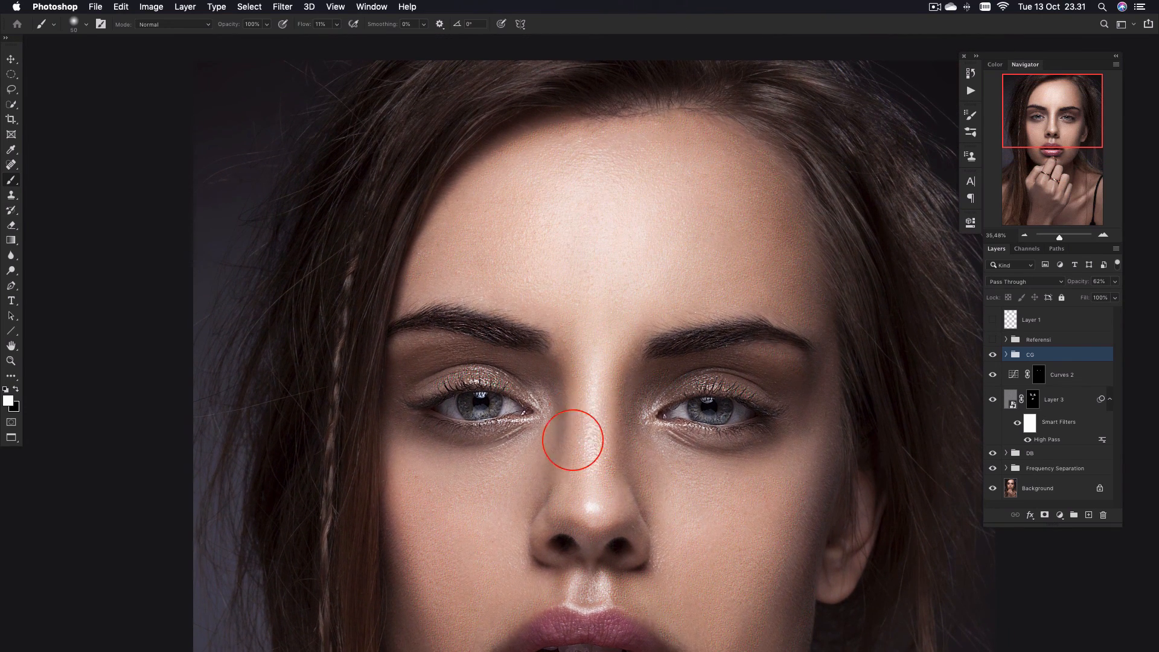
scroll(574, 445, "down", 5)
scroll(590, 345, "down", 2)
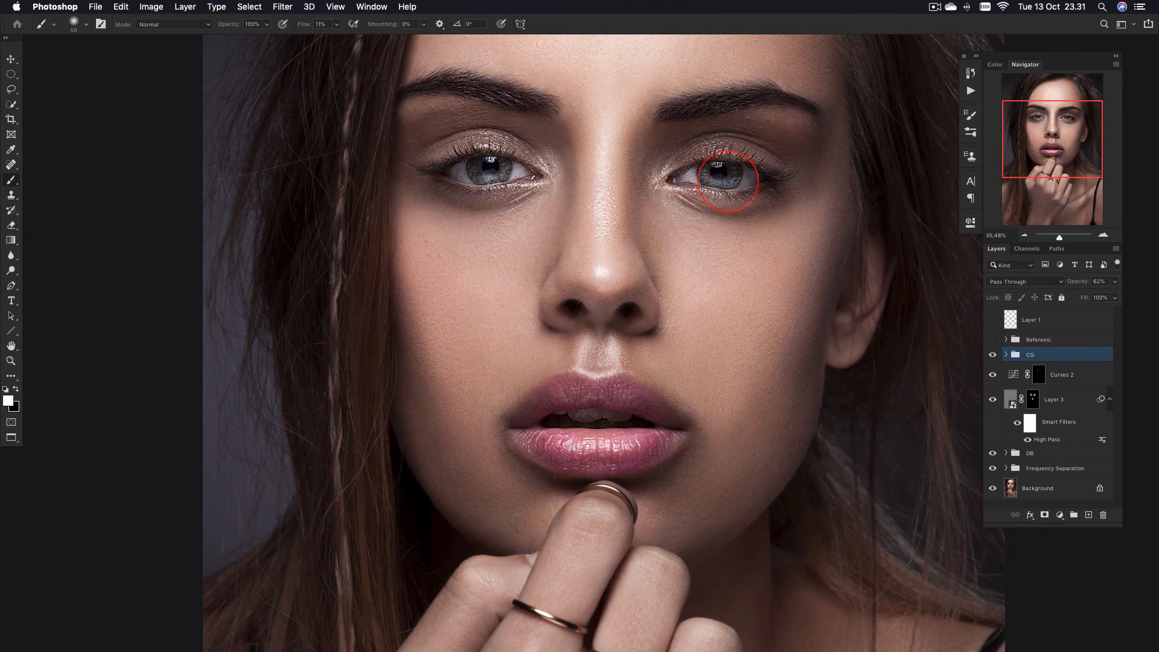
scroll(604, 362, "down", 10)
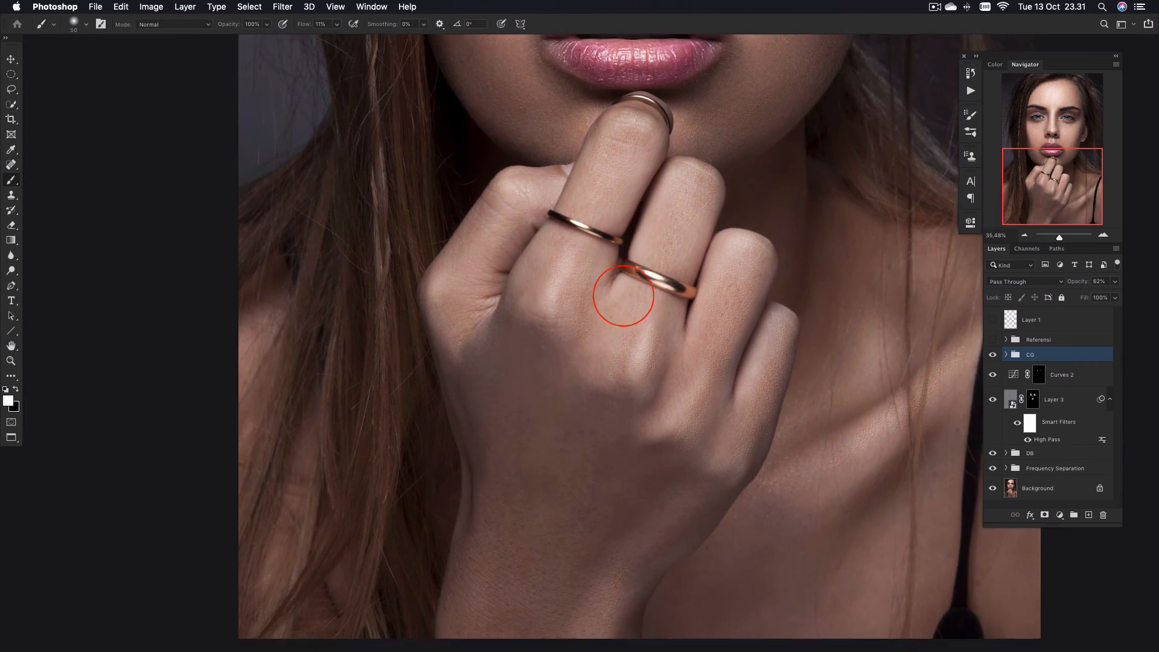
scroll(624, 288, "down", 1)
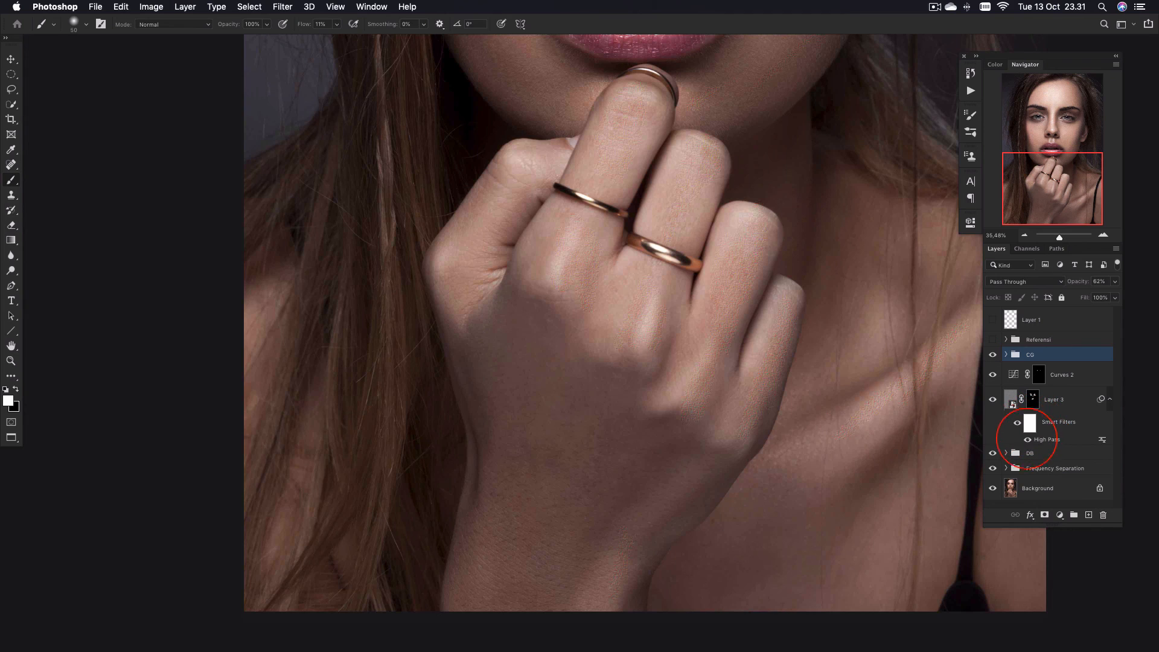
key("super+0")
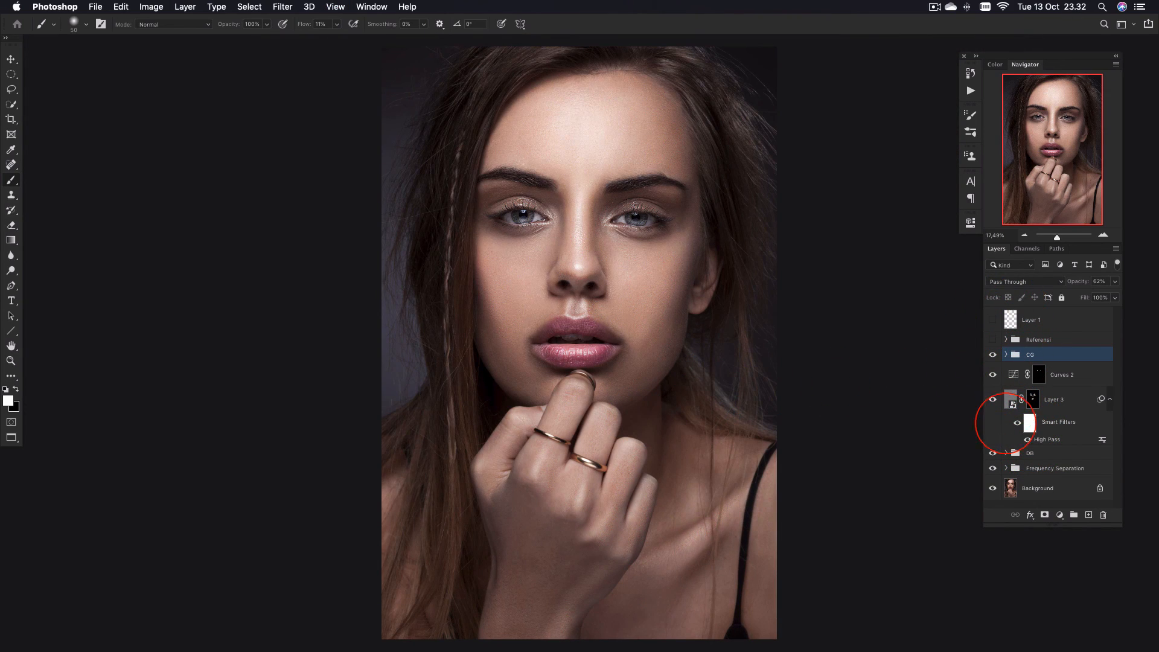
- Compare the final portrait with the untouched Background alone several times, leaving all retouching layers shown
left_click(992, 487, "alt")
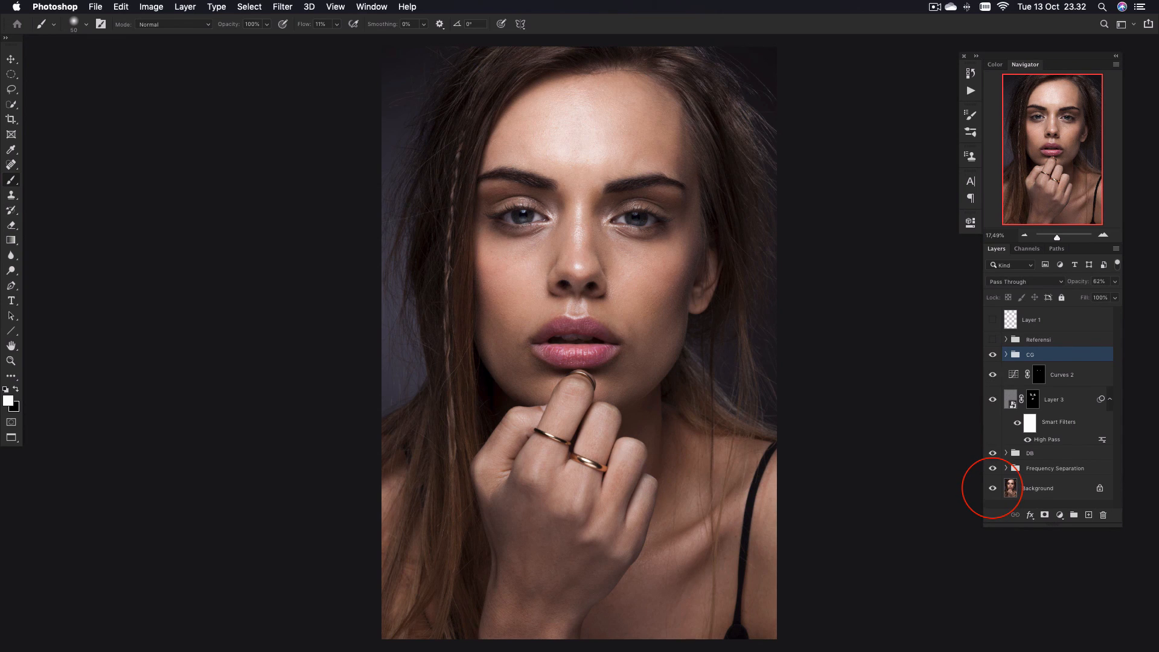
left_click(992, 488, "alt")
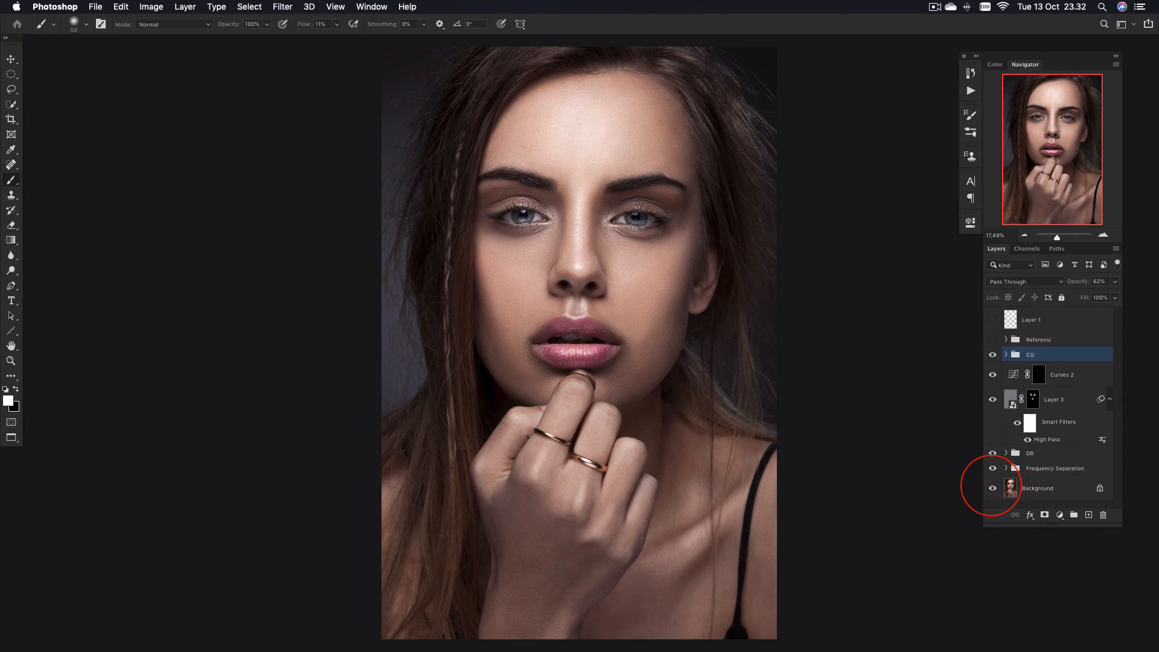
left_click(993, 487, "alt")
left_click(993, 487, "alt")
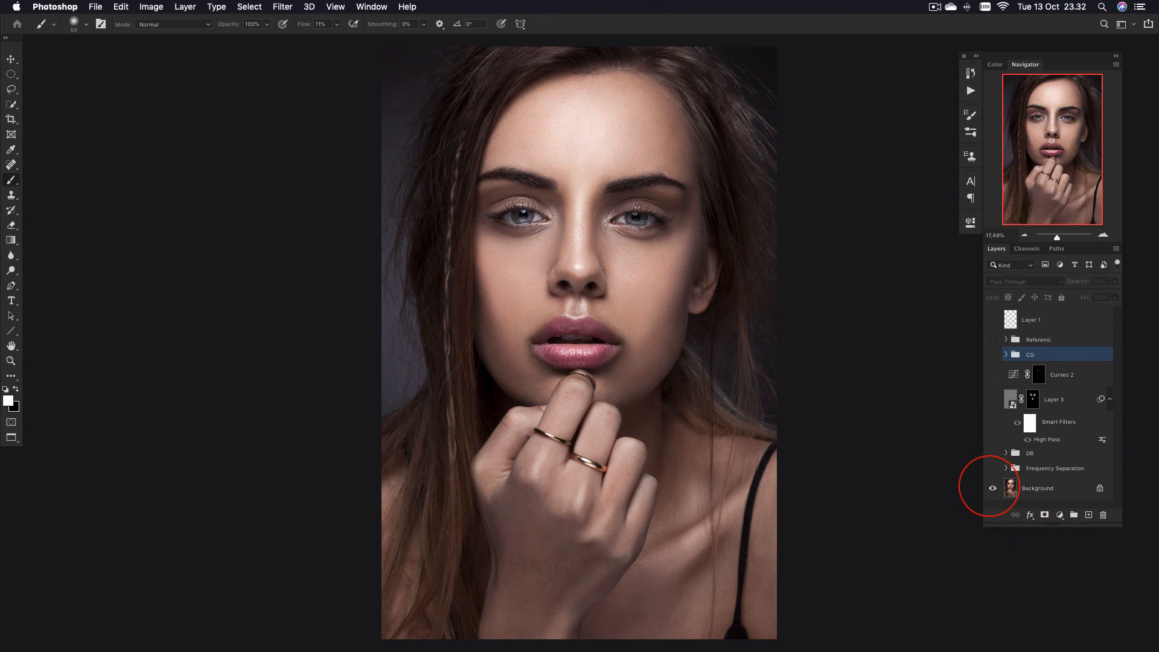
left_click(992, 487, "alt")
left_click(992, 488, "alt")
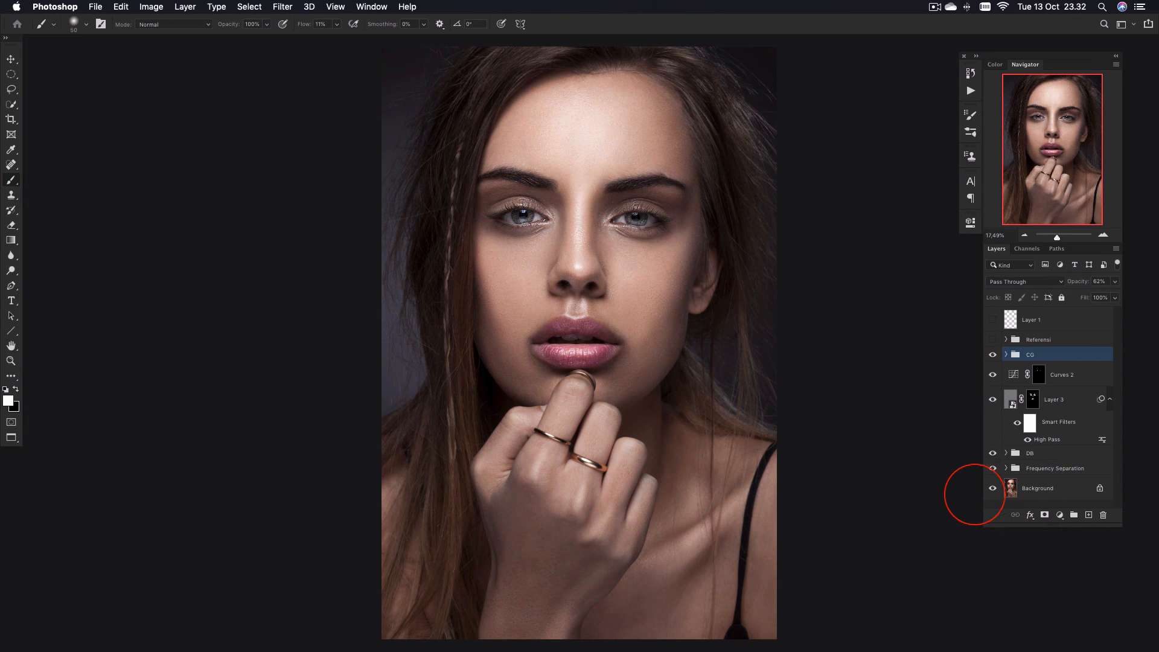